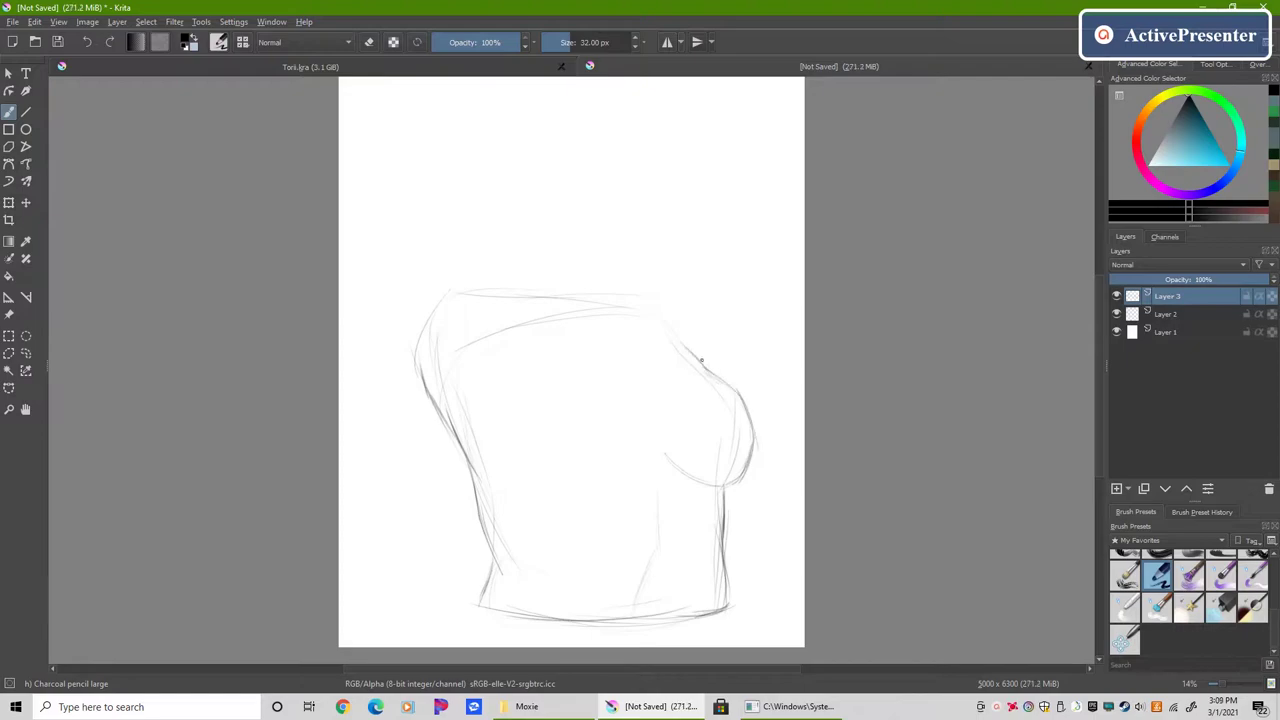
Step: Shift the selected chest curves on their pasted layer slightly down with a transform
right_click(714, 416)
left_click(760, 457)
key("ctrl+t")
left_click_drag(758, 312, 770, 324)
key("Return")
key("b")
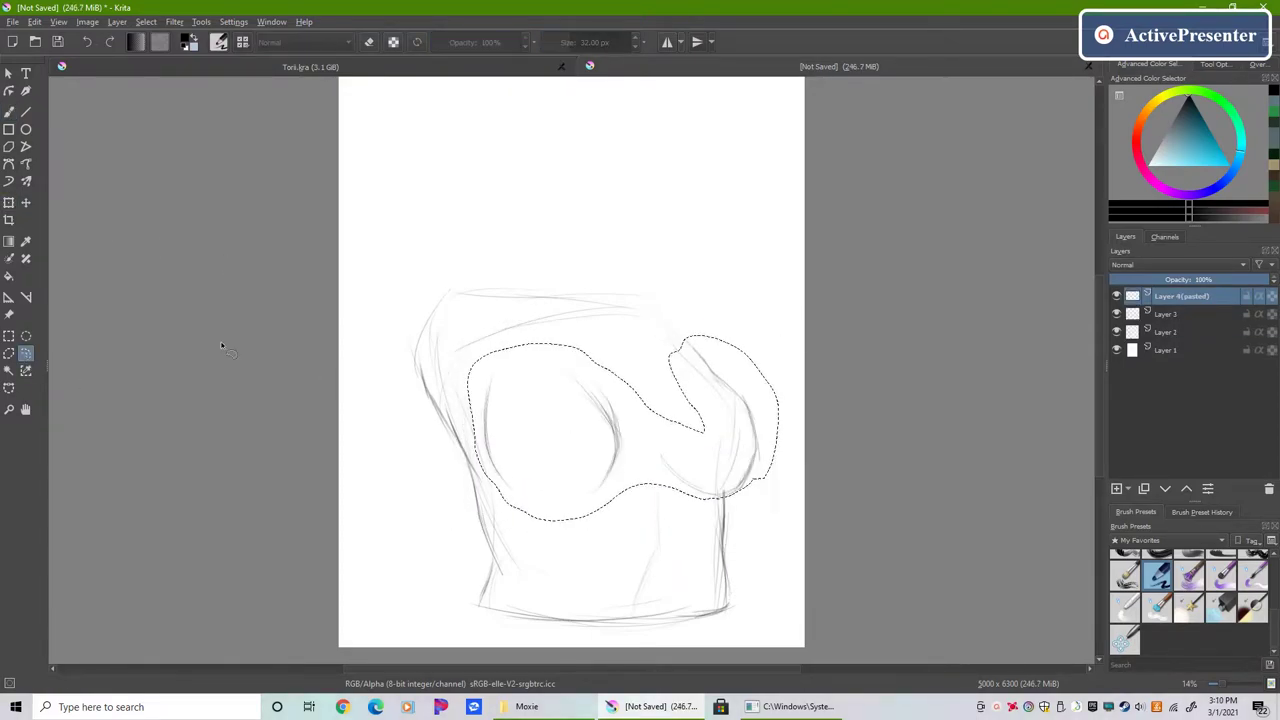
Step: Sketch the outlines of both raised upper arms on a new layer between Layer 2 and Layer 3
key("Insert")
scroll(527, 383, "up", 1)
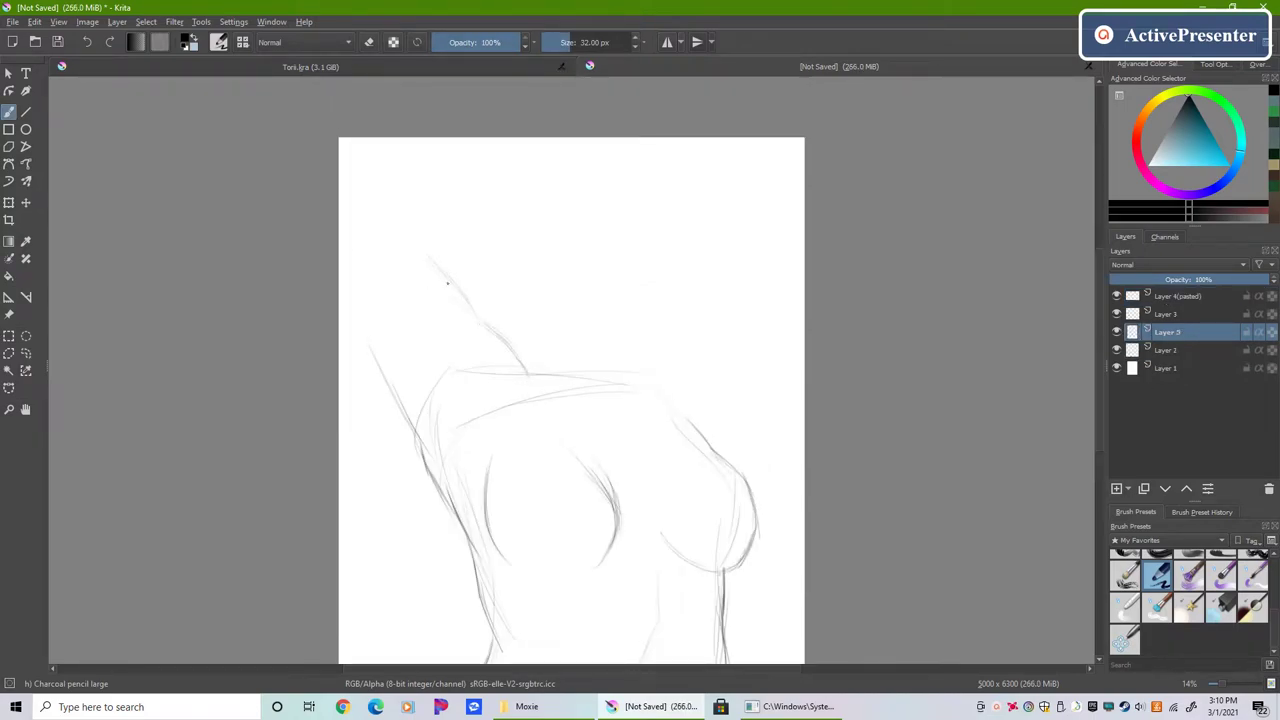
scroll(716, 372, "down", 1)
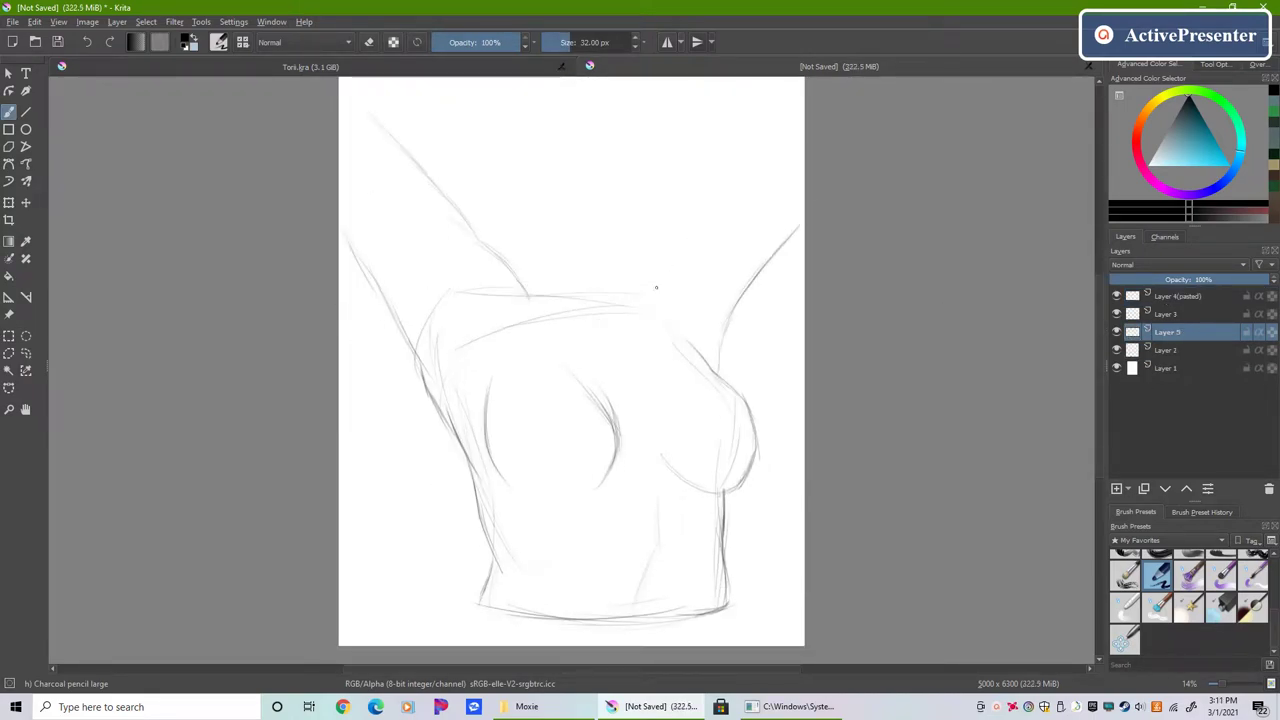
scroll(743, 283, "up", 1)
key("ctrl+t")
key("Escape")
scroll(1096, 381, "down", 1)
Step: Transform the torso lines on Layer 3, pulling the lower waist corner slightly inward and down
left_click(1168, 314)
key("ctrl+t")
left_click_drag(743, 571, 736, 578)
key("Return")
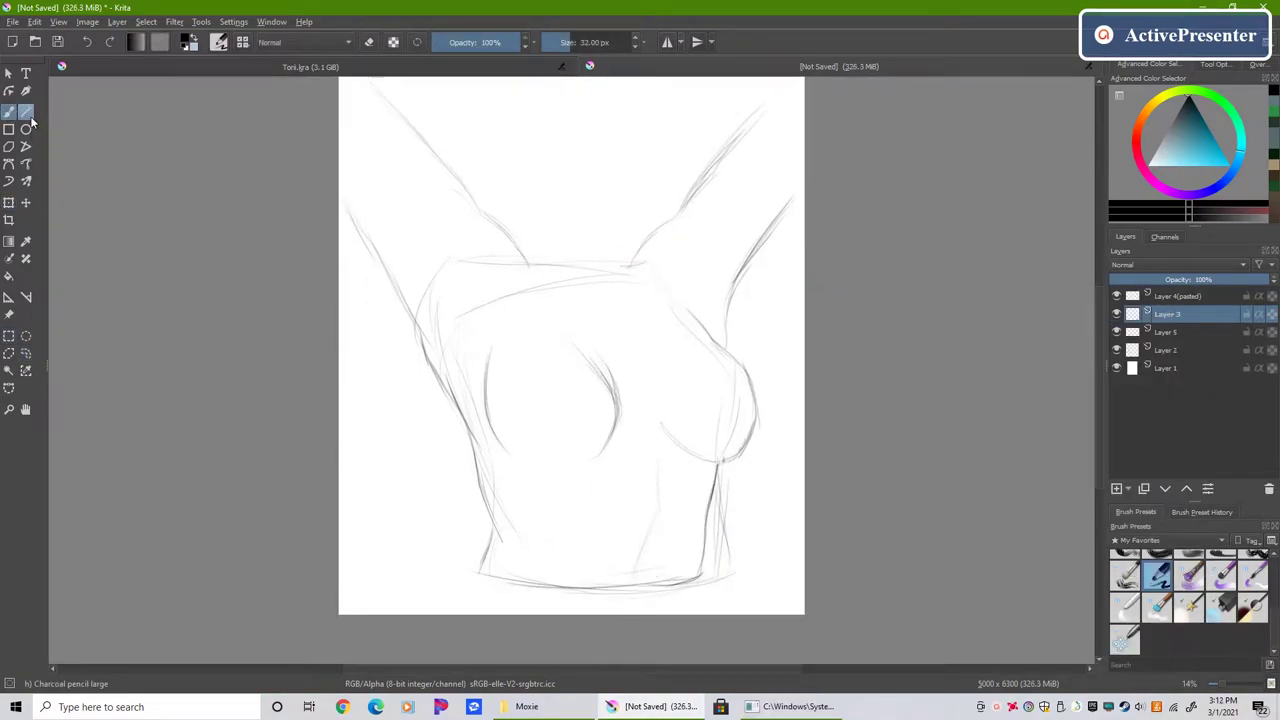
Step: Group the four sketch layers, Layer 2, Layer 3, Layer 5 and Layer 4 (pasted), above the white background layer
scroll(736, 255, "down", 2)
key("ctrl+t")
left_click(1168, 332)
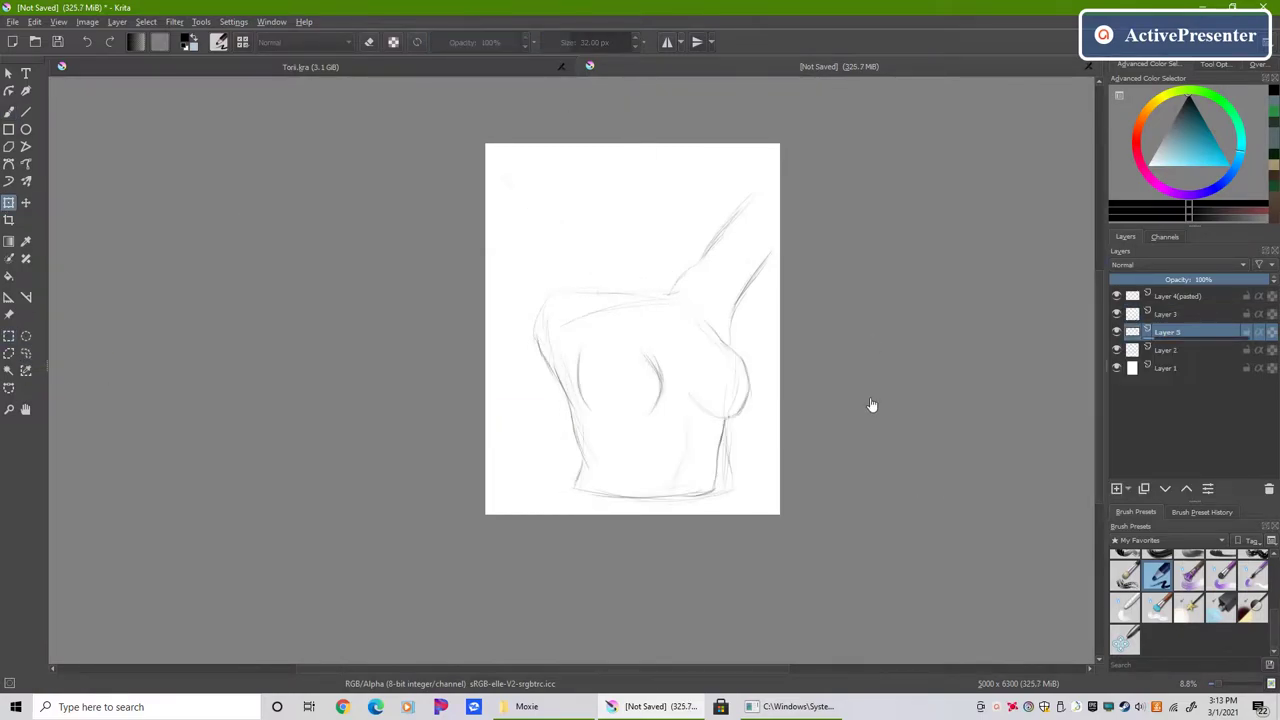
left_click(1191, 298, "shift")
left_click(1172, 349, "ctrl")
key("ctrl+g")
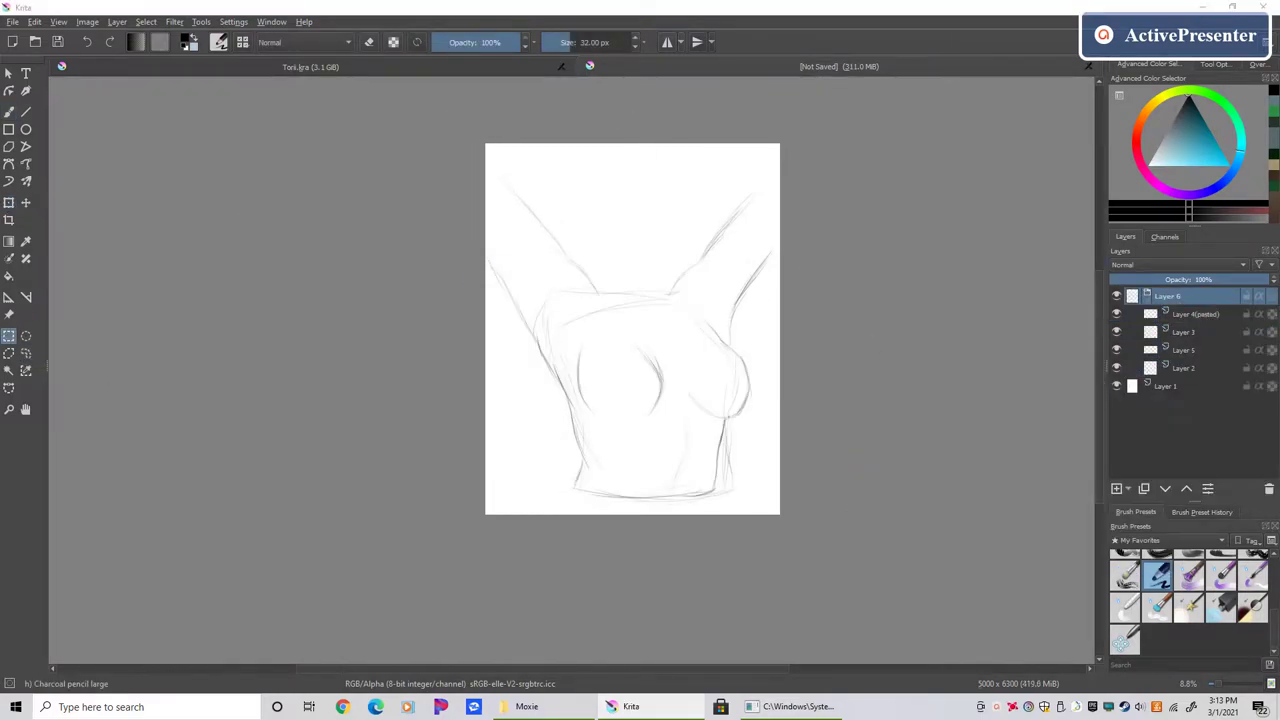
Step: Sketch the neck lines above the shoulders on a new layer inside the sketch group
scroll(685, 220, "up", 2)
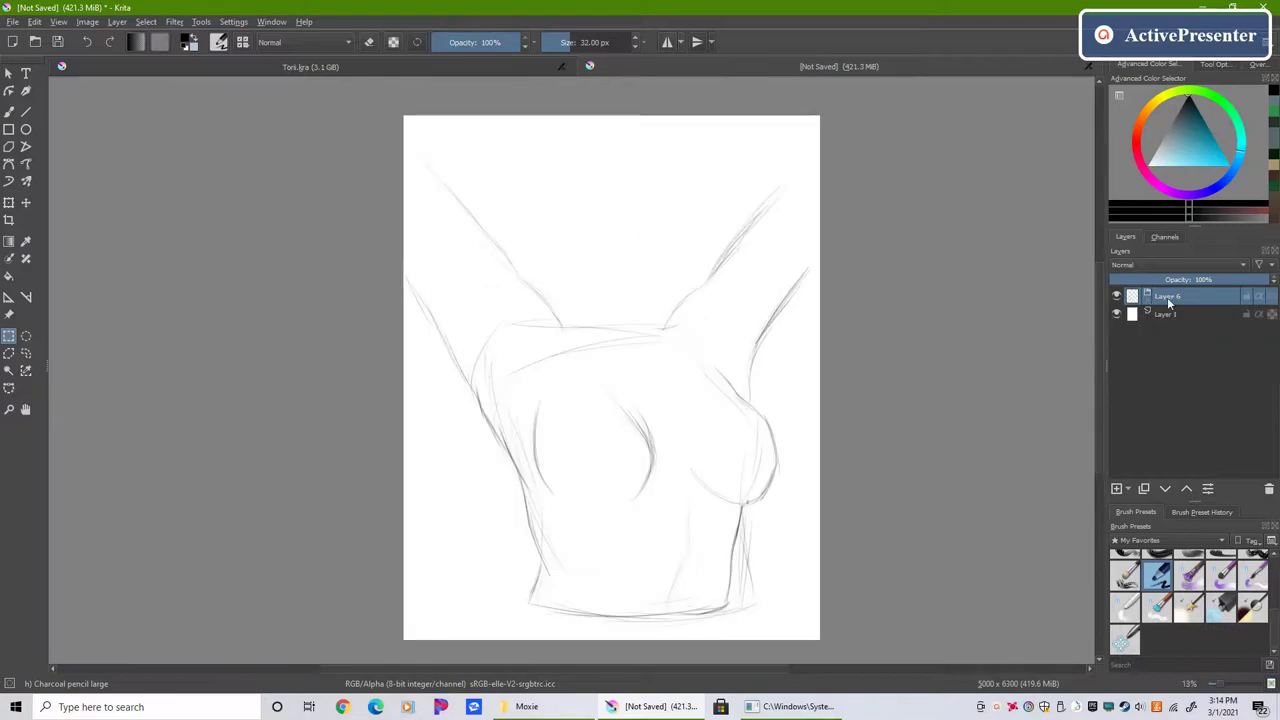
key("Insert")
key("b")
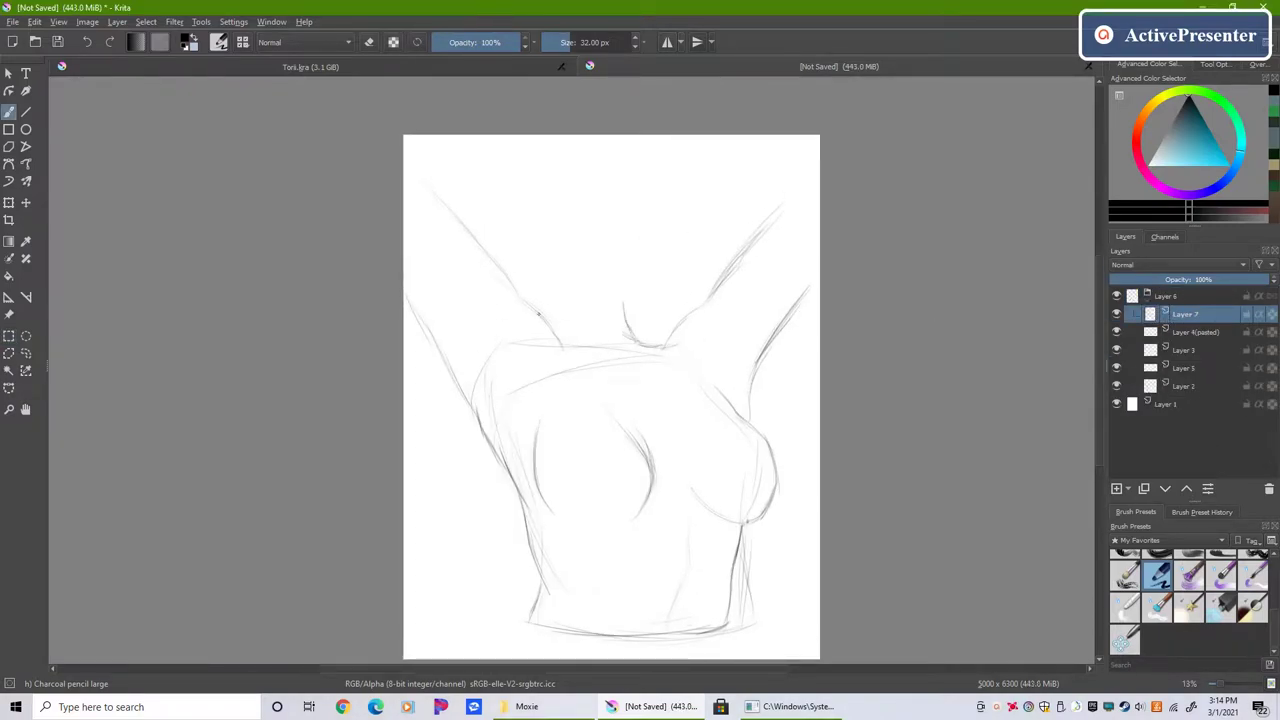
Step: Draw a large circle for the head on a new layer and move it slightly up above the neck
key("Insert")
left_click_drag(560, 152, 575, 148)
key("ctrl+t")
left_click_drag(577, 225, 581, 207)
key("Return")
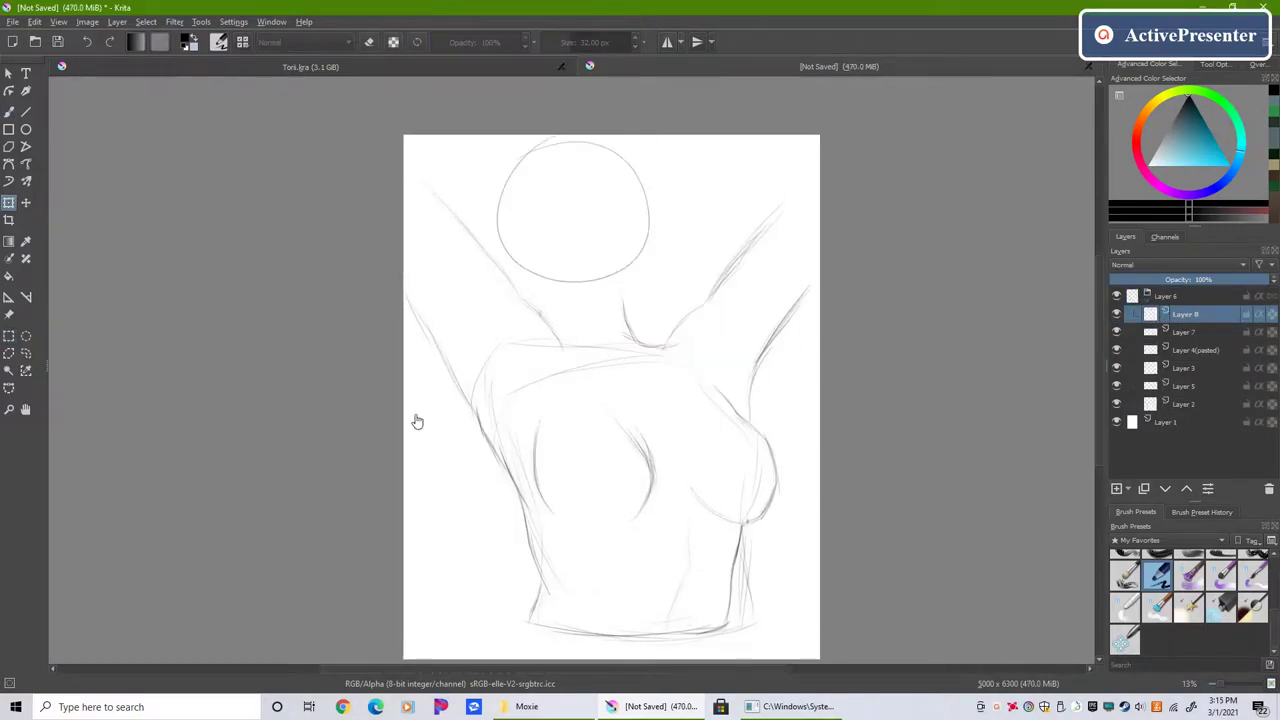
Step: Sketch the curved vertical centre line and brow guideline of the face on a new layer
key("b")
key("Insert")
left_click_drag(565, 142, 626, 305)
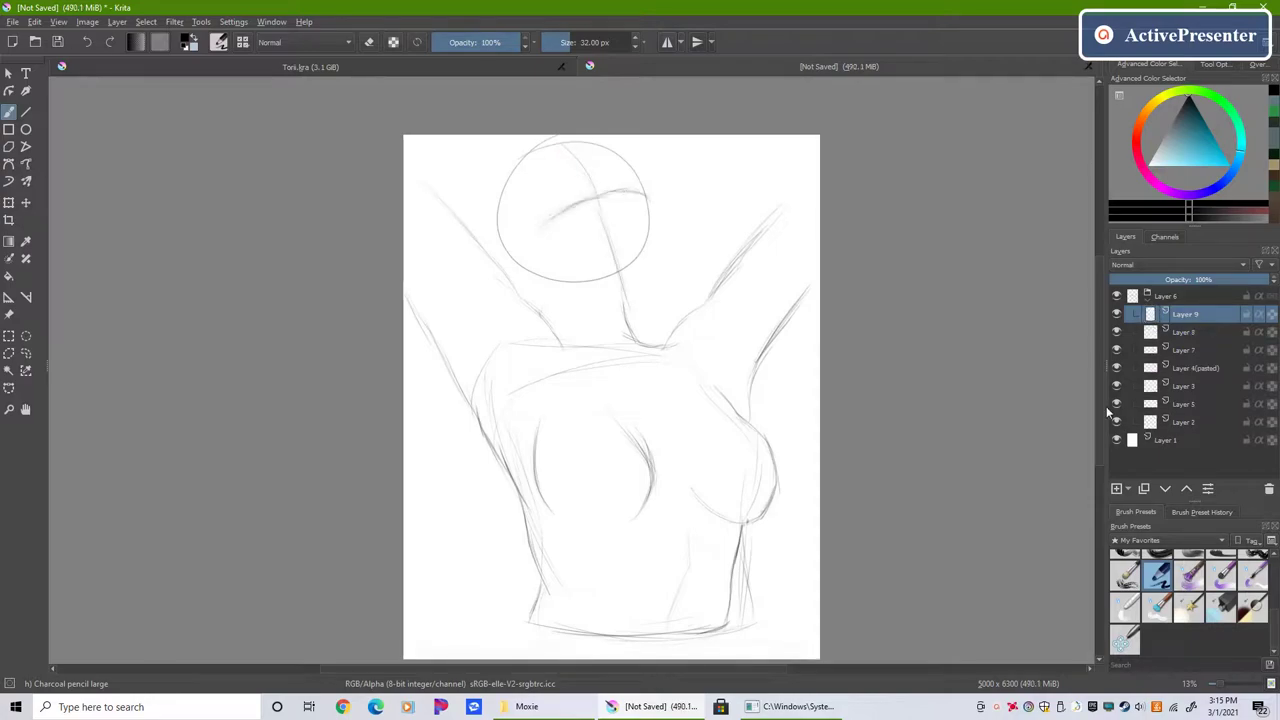
Step: Sketch the cheek and jaw outline on a new layer, and shear the face guidelines on Layer 9 to fit
key("Insert")
scroll(628, 345, "up", 1)
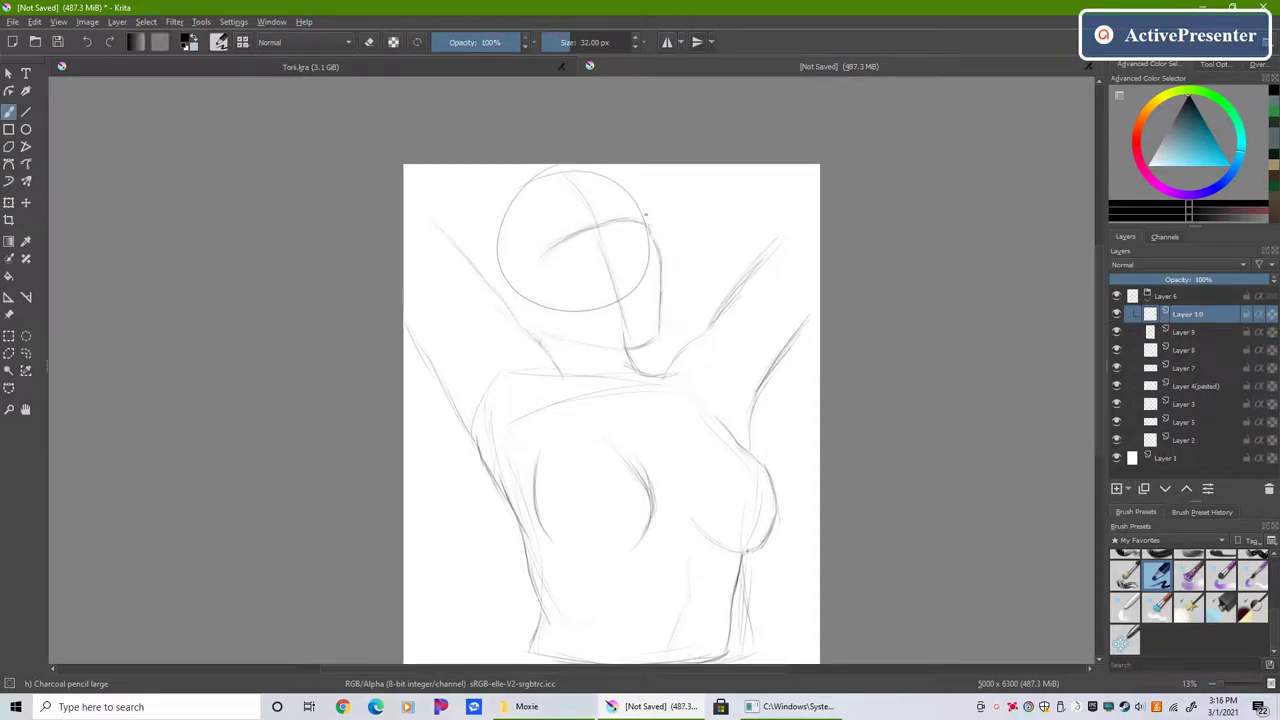
key("ctrl+t")
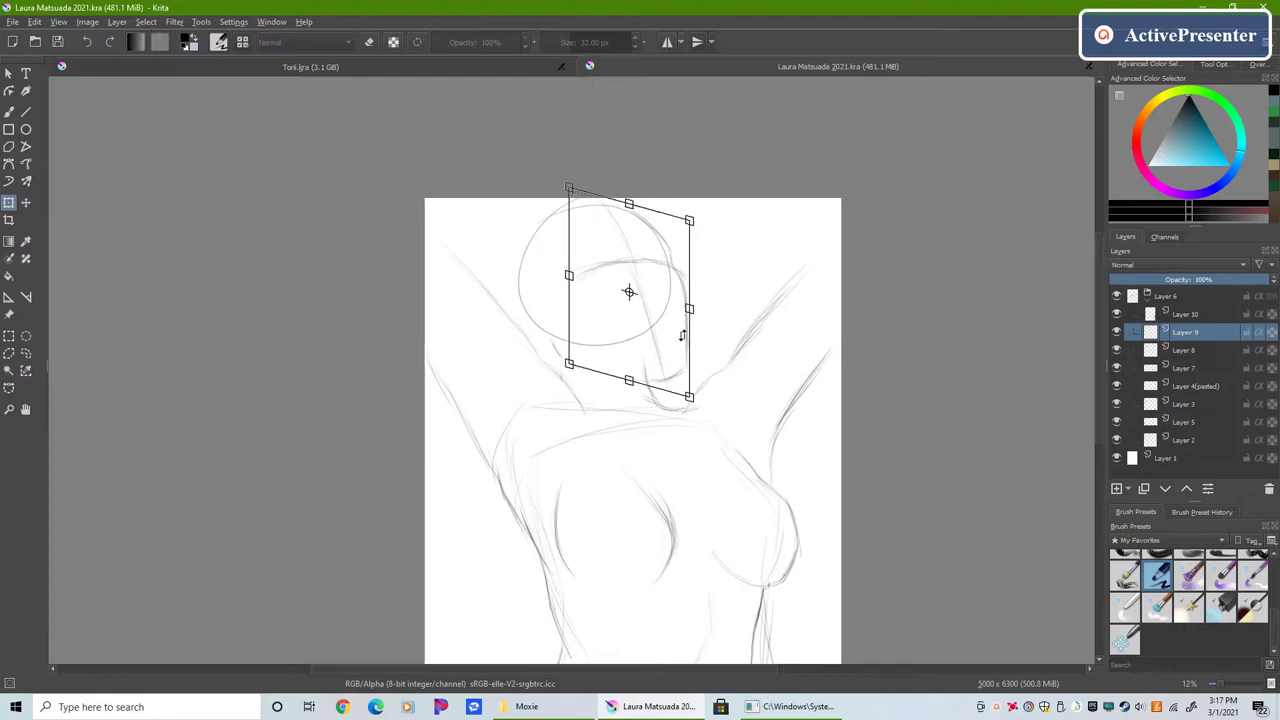
key("Return")
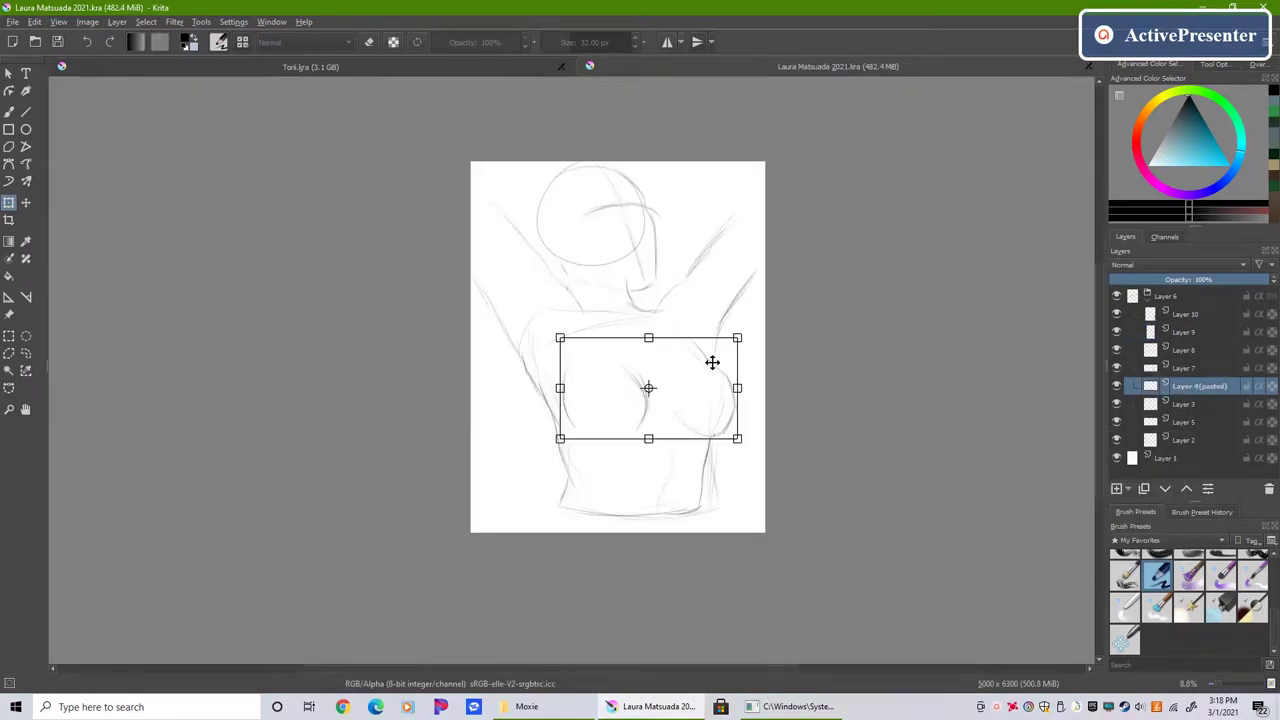
Step: Group the head and neck layers, Layer 7 to Layer 10, and transform them into position over the shoulders
key("ctrl+g")
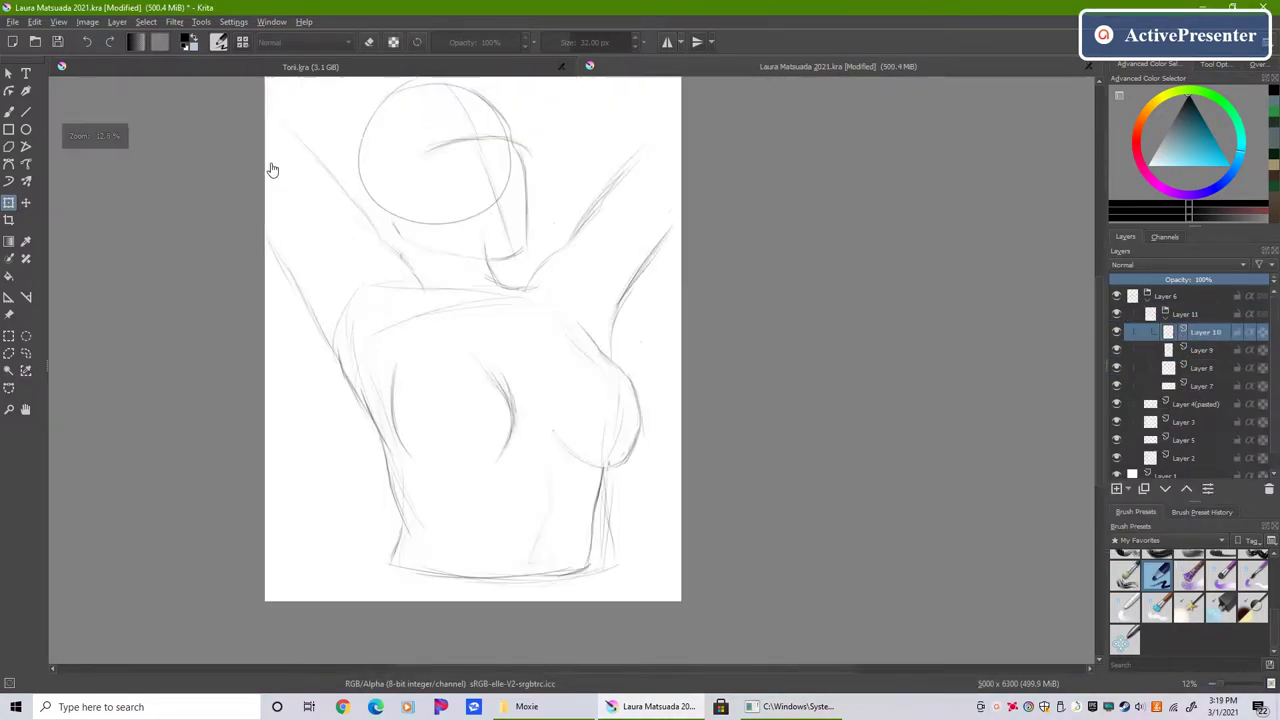
key("ctrl+t")
key("Return")
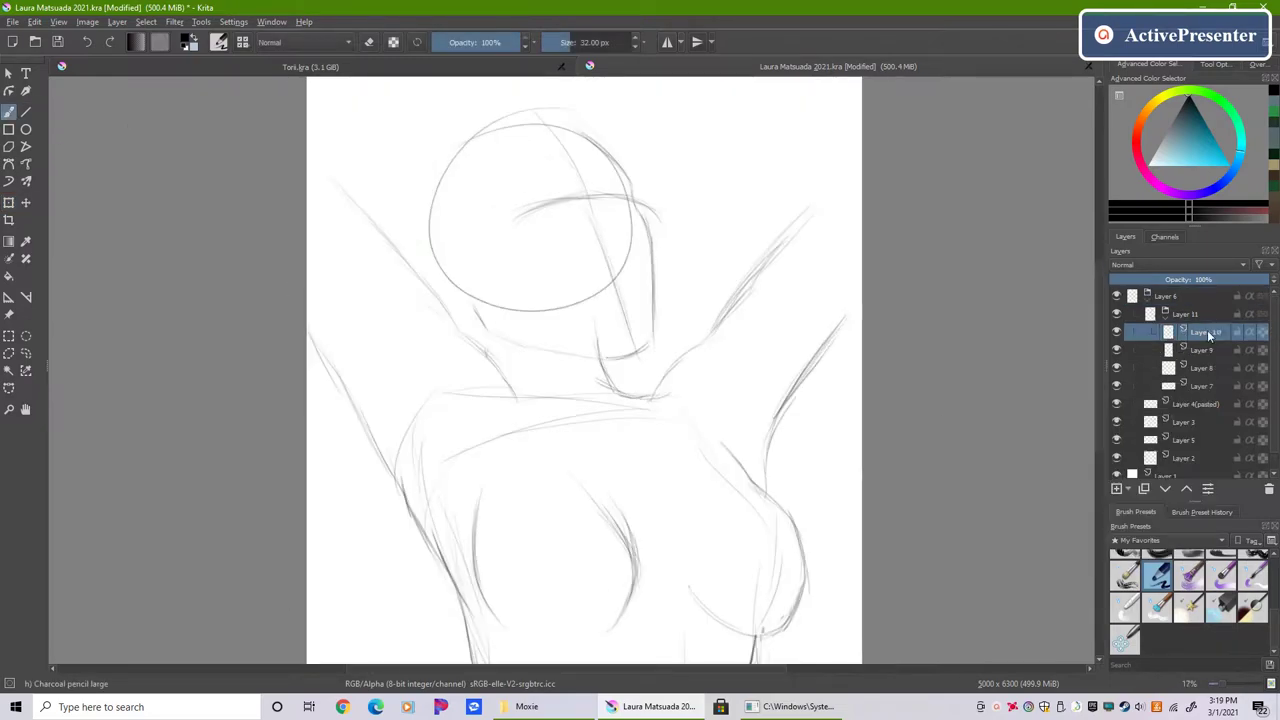
Step: Sketch long flowing hair on a new layer in the head group, swept over the head and ending in curls beside the torso
mouse_move(541, 132)
left_mouse_down()
mouse_move(537, 102)
mouse_move(418, 165)
left_mouse_up()
key("ctrl+z")
scroll(450, 540, "down", 2)
left_click_drag(360, 561, 400, 621)
scroll(450, 540, "down", 2)
left_click_drag(465, 560, 360, 608)
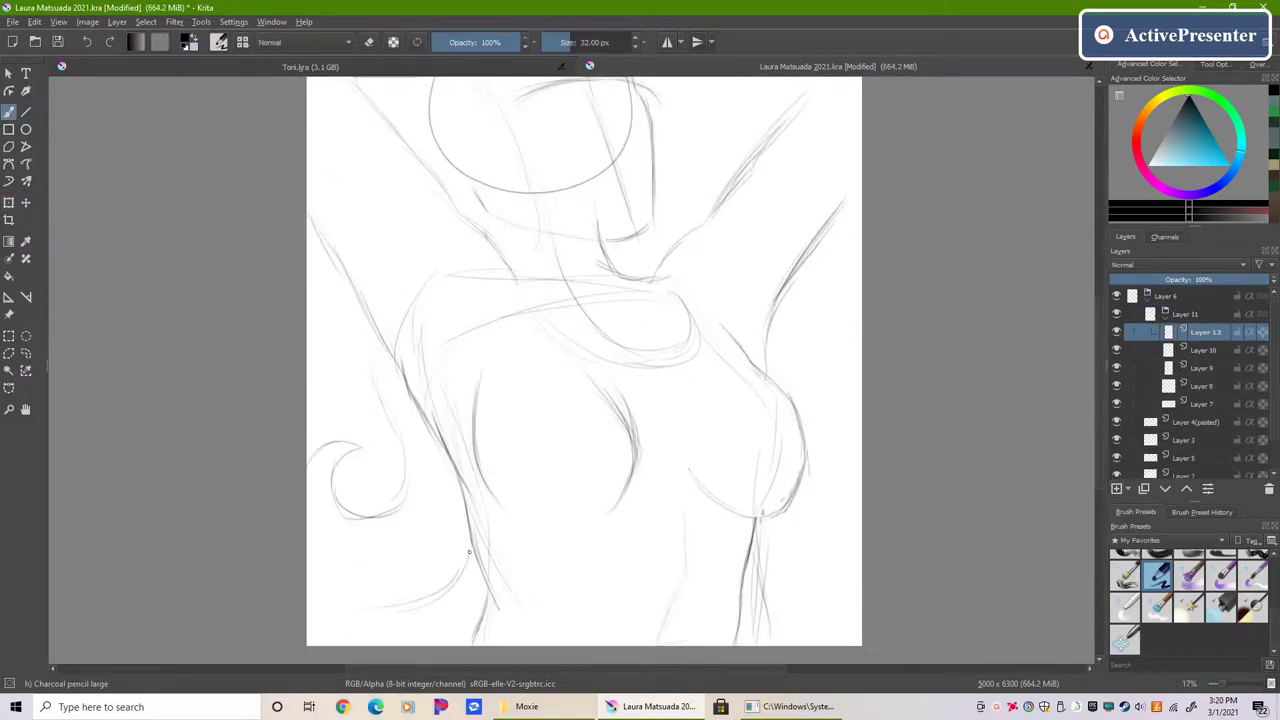
scroll(605, 334, "down", 2)
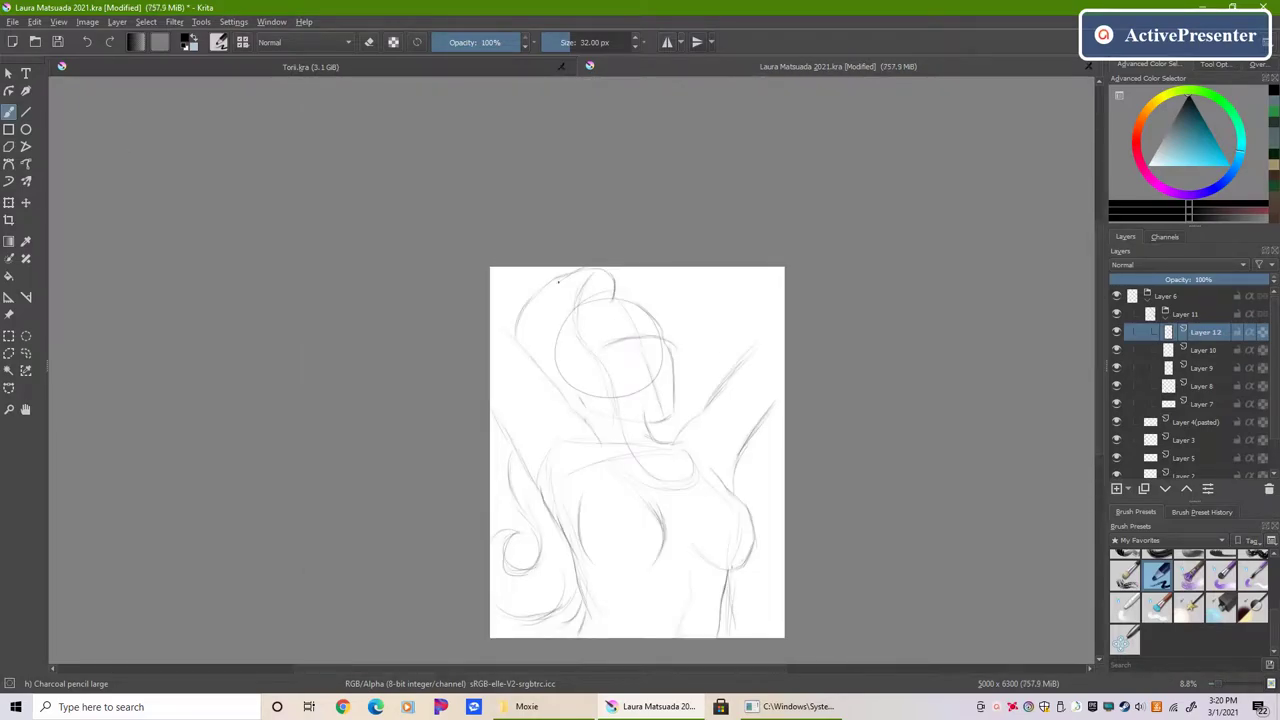
scroll(585, 345, "up", 2)
scroll(585, 345, "down", 2)
Step: Sketch the crop top on a new layer below the head group, with its hem under the bust, V neckline and short sleeves
key("ctrl+e")
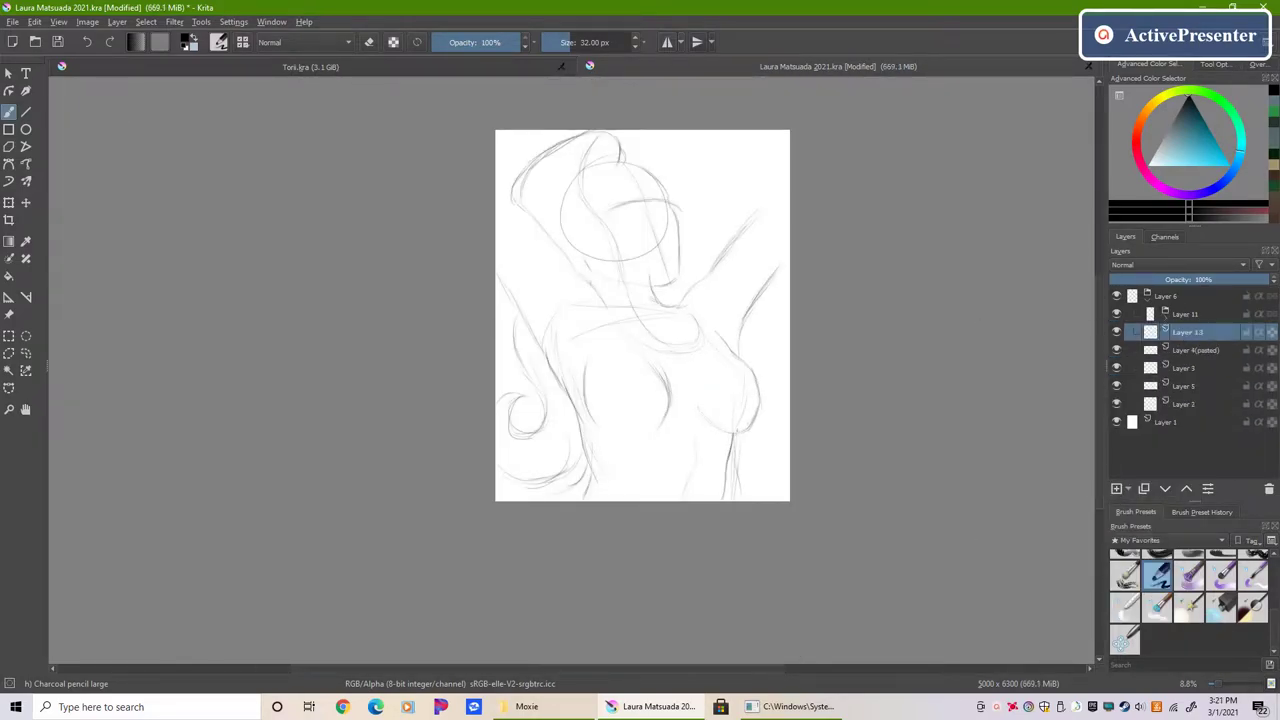
scroll(678, 420, "up", 2)
left_click_drag(523, 503, 519, 410)
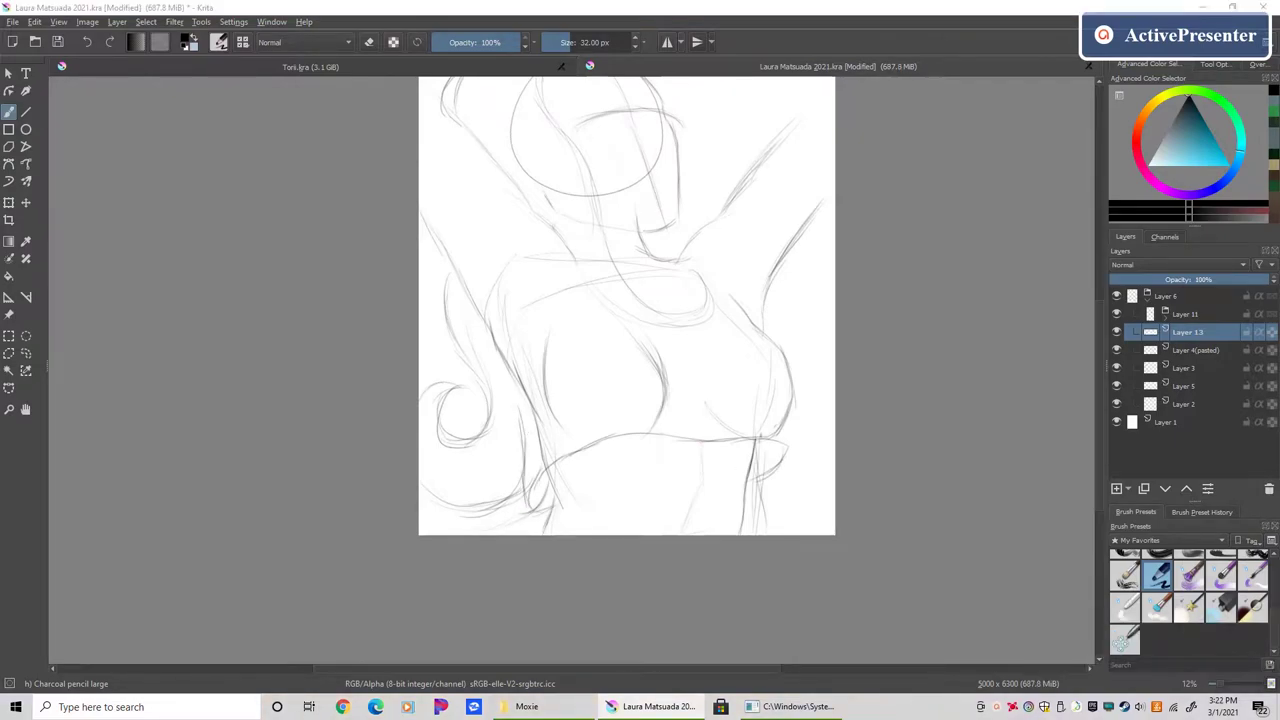
scroll(815, 318, "down", 2)
scroll(644, 301, "up", 2)
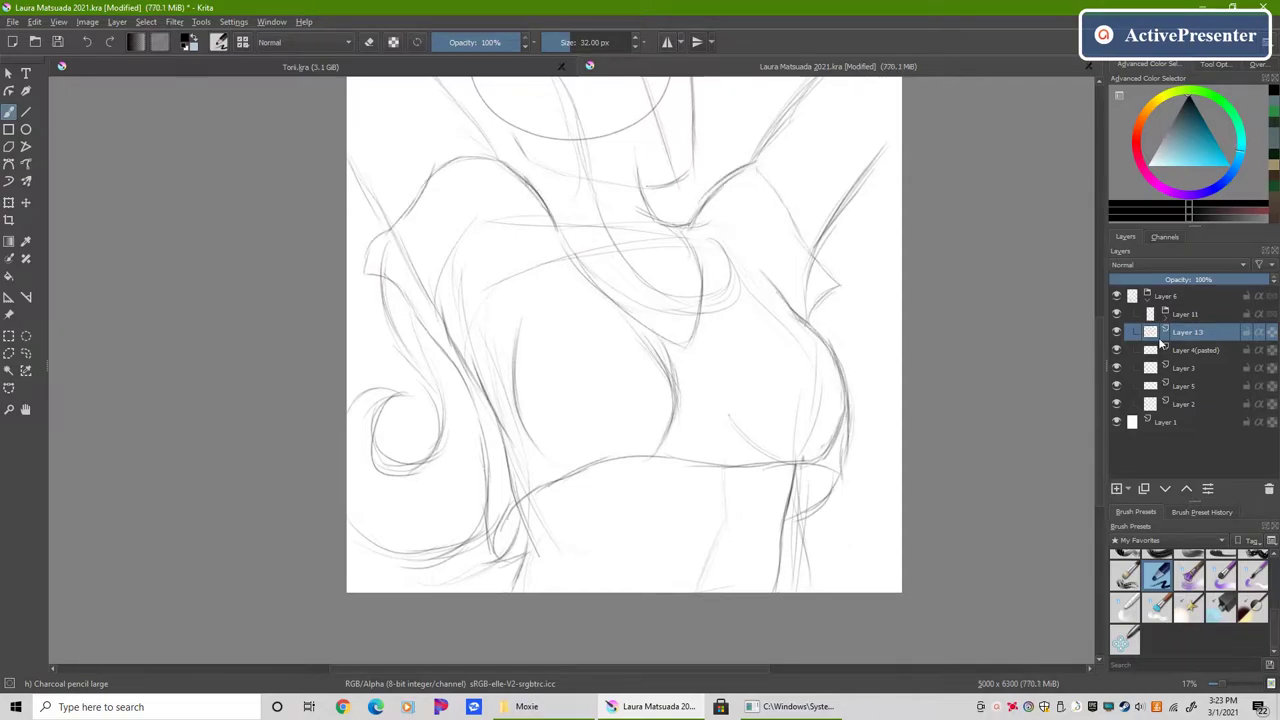
Step: Add a new layer above the crop top sketch and save the drawing
key("Insert")
key("Delete")
scroll(594, 397, "down", 2)
scroll(594, 397, "up", 2)
key("ctrl+s")
Step: Sketch the far eye socket contour and the nose on a new layer in the head group
scroll(614, 308, "up", 3)
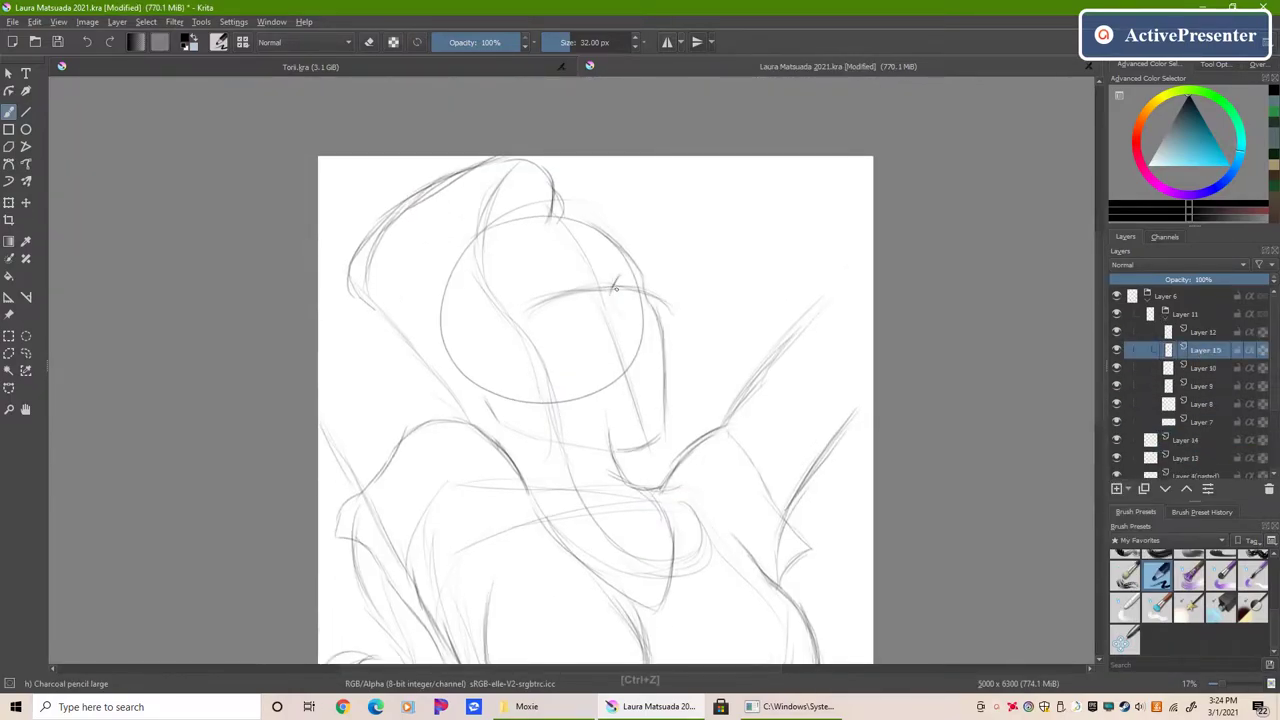
key("ctrl+t")
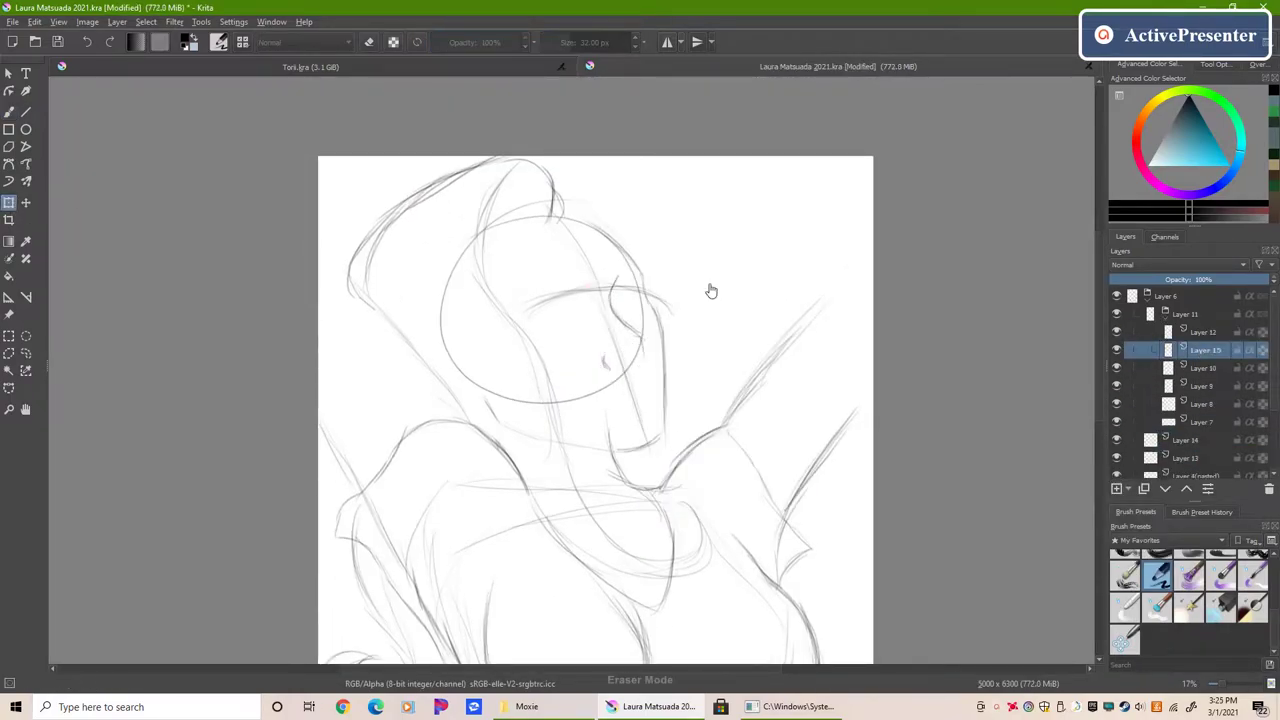
right_click(634, 349)
key("Escape")
Step: Sketch the hatched eyebrows and, on another new layer, the lips
left_click_drag(572, 290, 508, 308)
key("Insert")
scroll(655, 373, "down", 1)
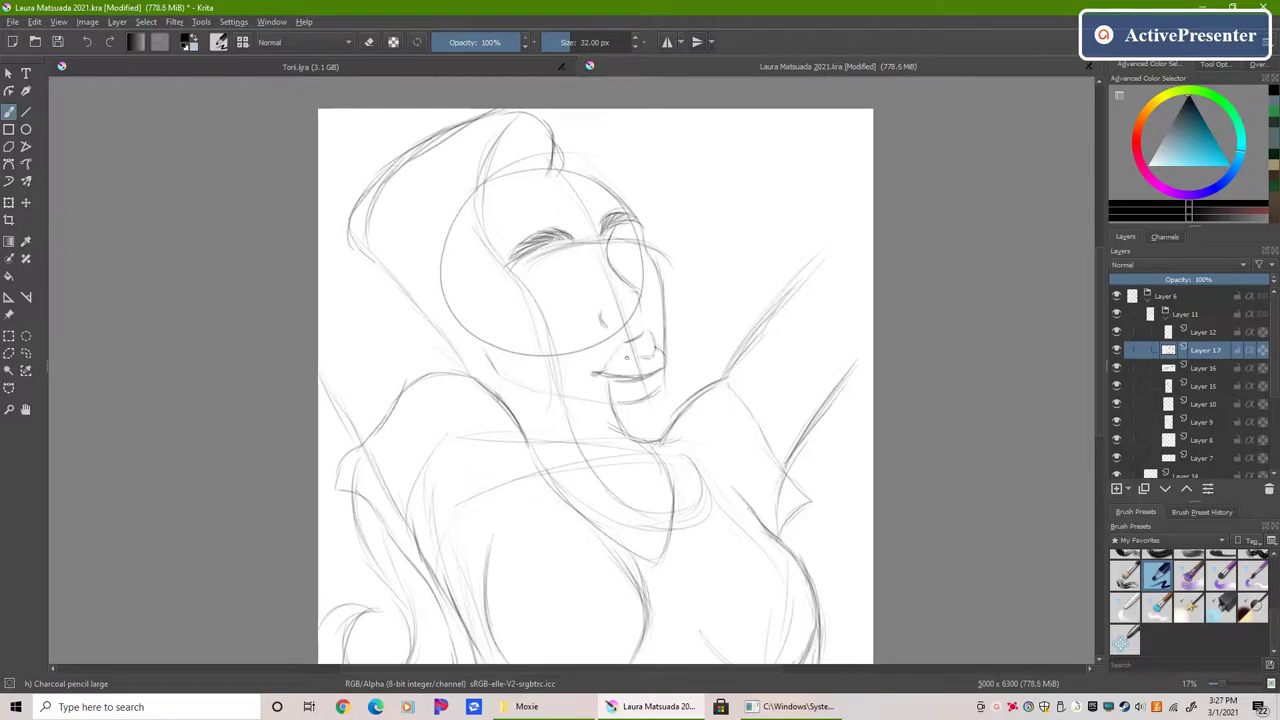
key("ctrl+t")
scroll(686, 251, "down", 3)
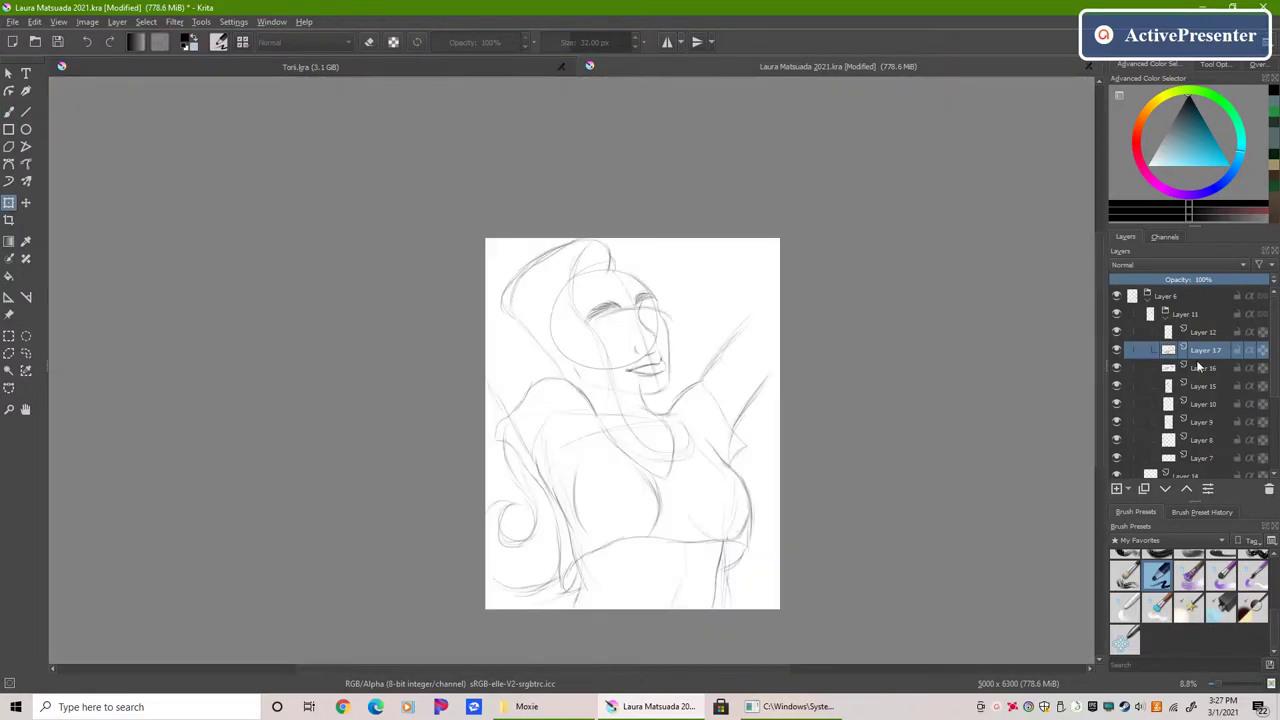
Step: Save the drawing and outline the near eye below its eyebrow on the lips layer
scroll(686, 251, "up", 4)
key("Page_Up")
key("Page_Up")
key("ctrl+s")
key("b")
scroll(596, 281, "down", 1)
scroll(596, 281, "up", 1)
left_click_drag(612, 278, 584, 273)
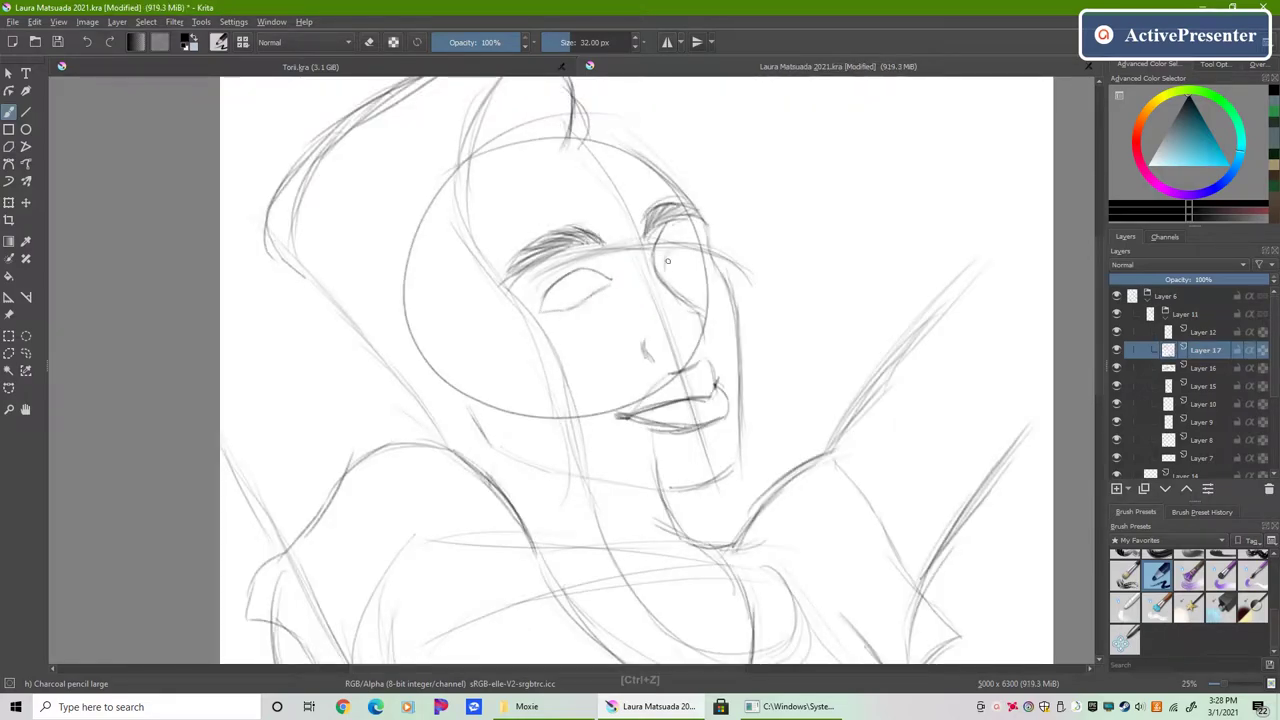
Step: Outline the far eye to match the near one and save the drawing
scroll(685, 268, "down", 4)
scroll(700, 400, "up", 2)
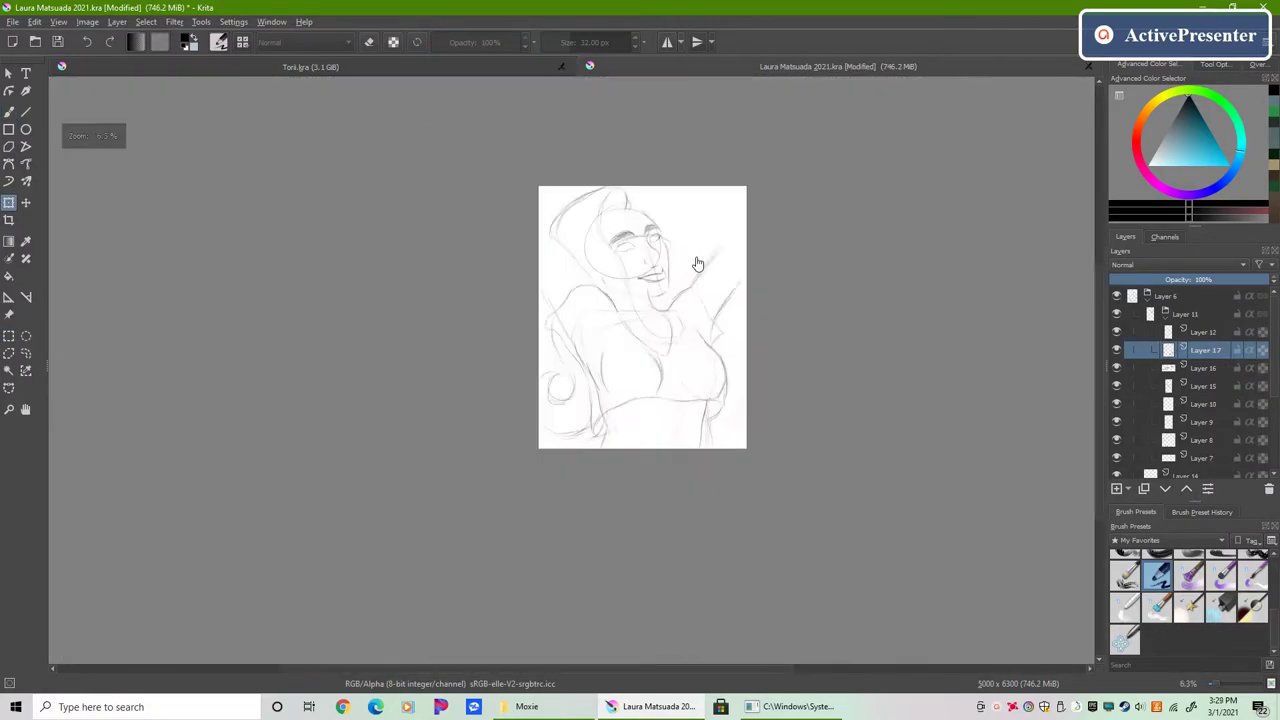
key("ctrl+s")
scroll(750, 240, "up", 5)
scroll(600, 391, "down", 6)
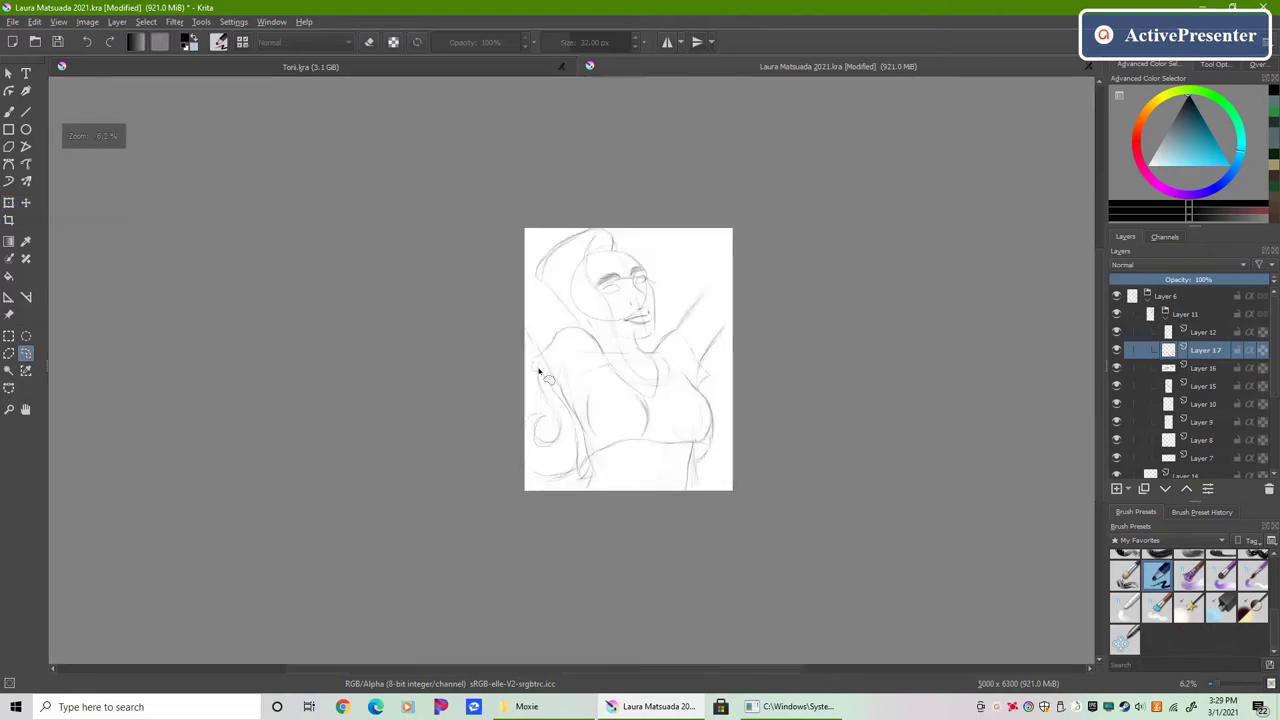
Step: Draw the irises, pupils and dark lashes of both eyes on a new layer
scroll(503, 261, "up", 3)
key("b")
right_click(668, 246)
left_click(770, 277)
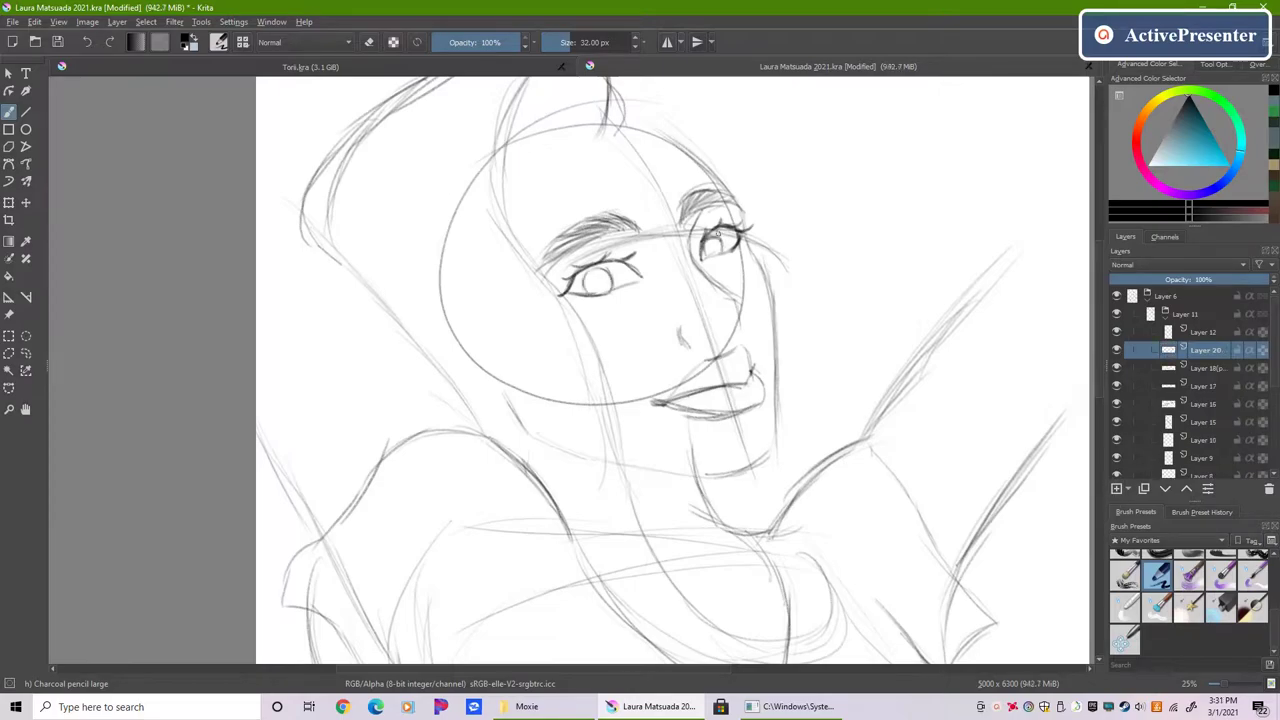
key("b")
scroll(595, 282, "up", 4)
scroll(500, 300, "down", 6)
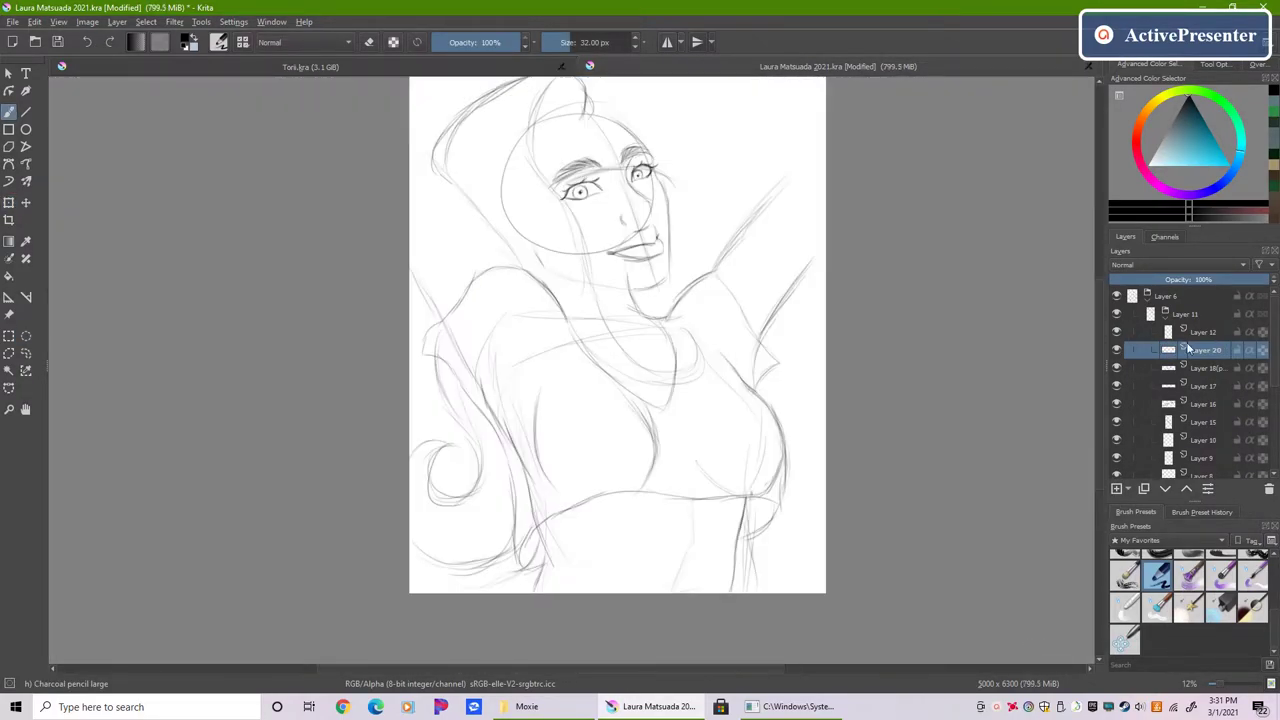
Step: Scale the lips on Layer 17 down slightly
left_click(1200, 385)
scroll(620, 245, "up", 2)
key("ctrl+t")
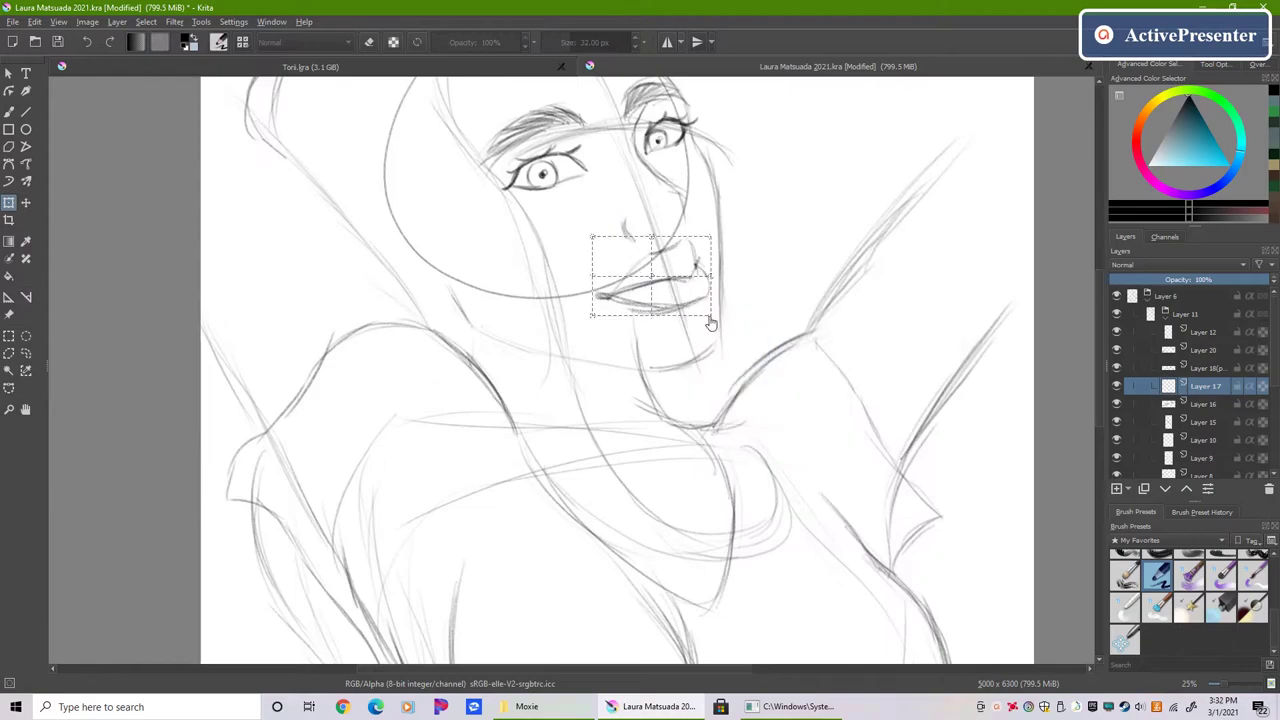
scroll(708, 313, "up", 1)
key("b")
Step: Refine the nose on Layer 15 by drawing its tip and far nostril
scroll(703, 254, "down", 2)
left_click(1200, 421)
scroll(620, 300, "up", 2)
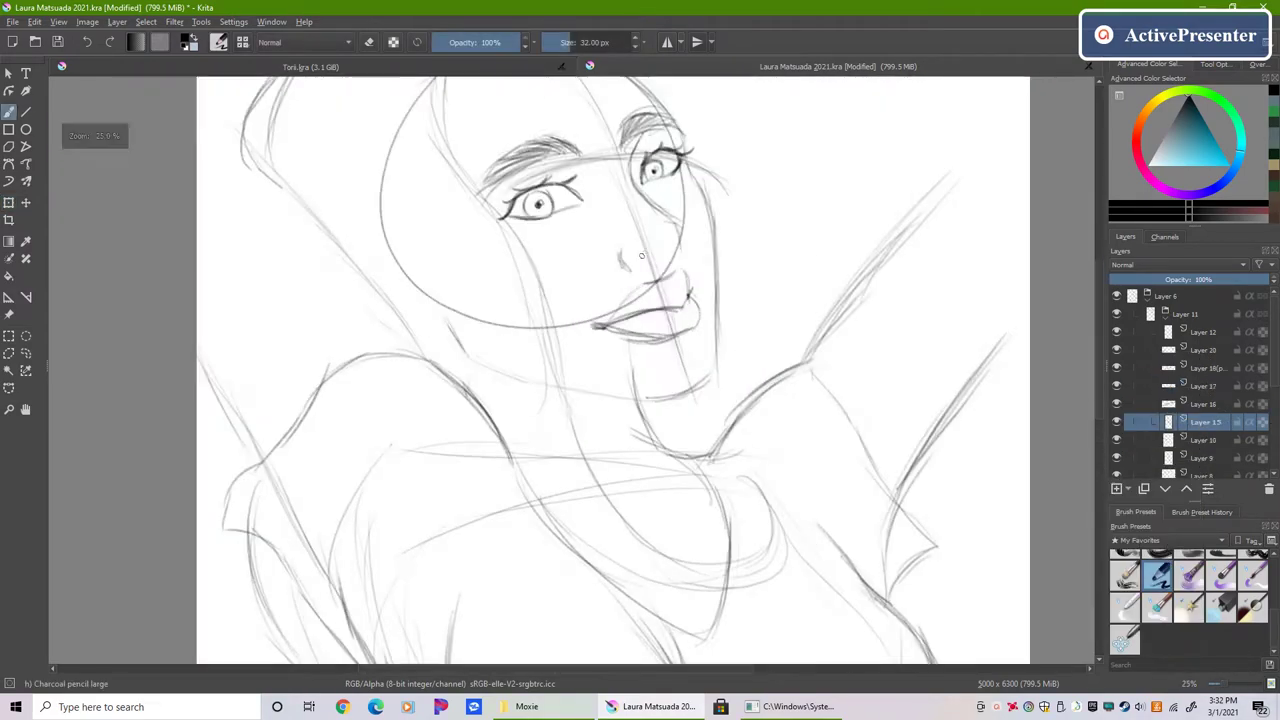
scroll(651, 257, "down", 2)
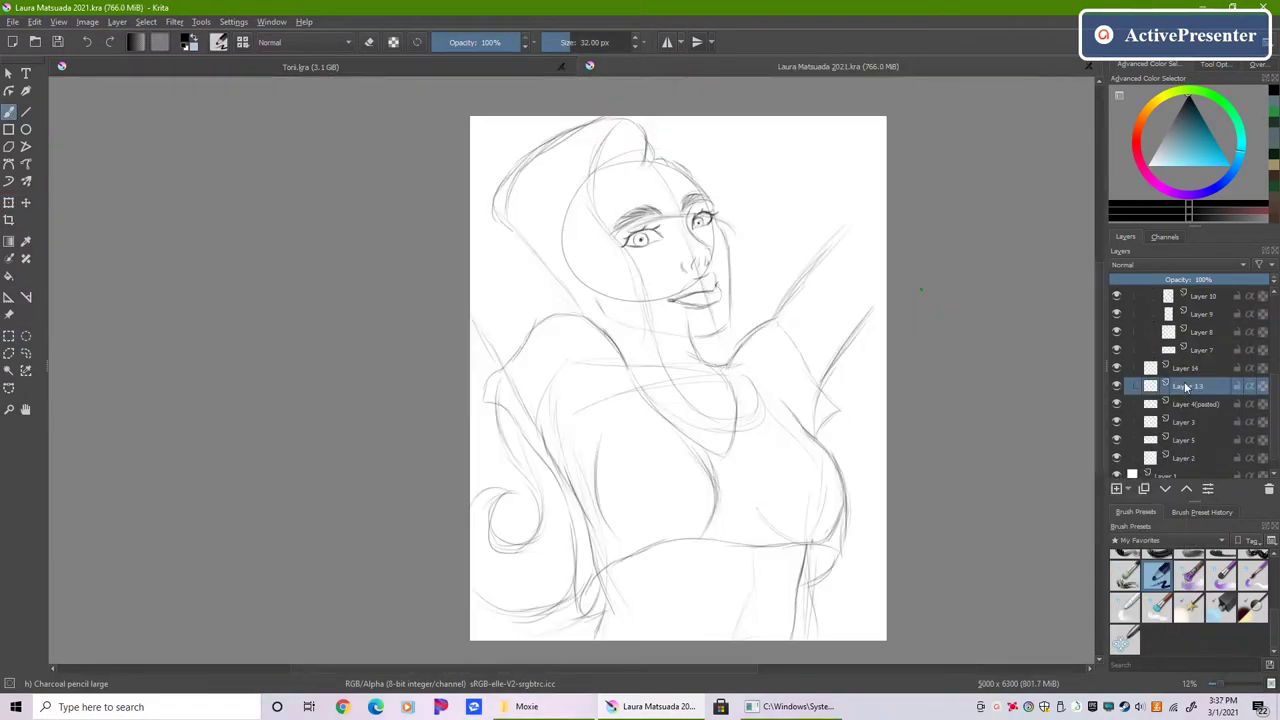
Step: Erase the stray strokes at the point of the crop top's neckline on Layer 13
key("e")
scroll(1080, 366, "down", 1)
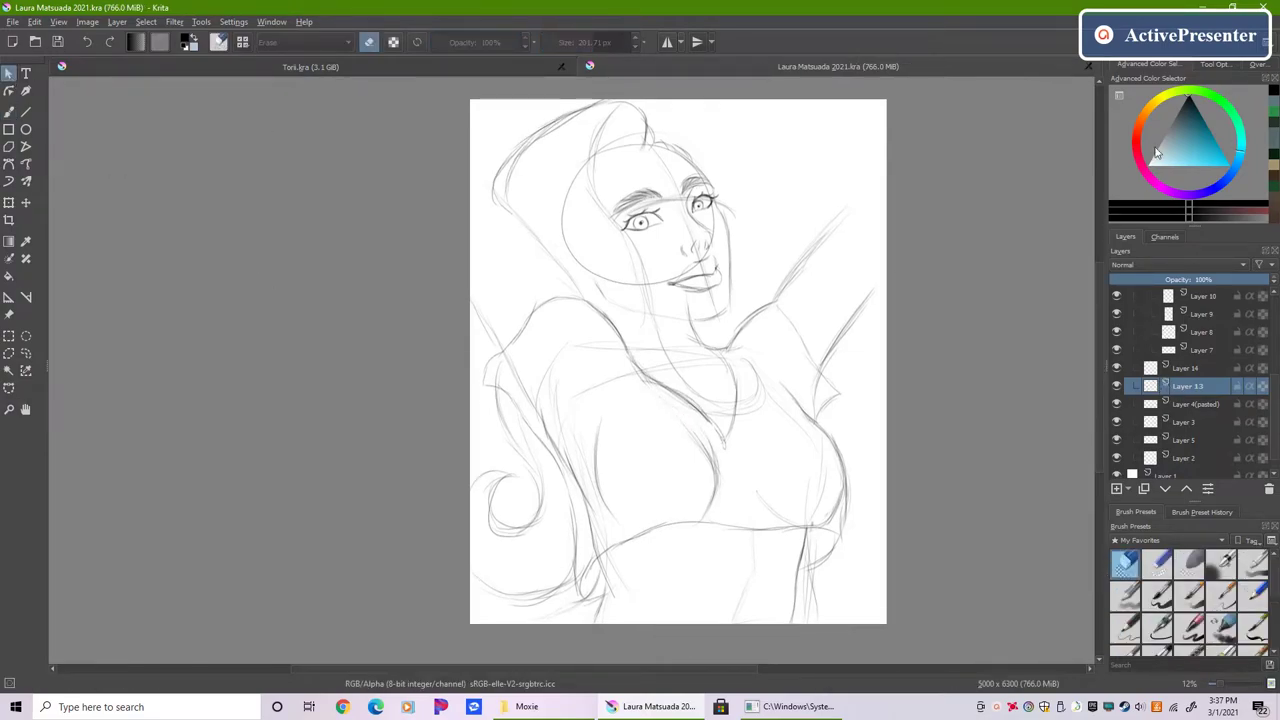
Step: Block in the torso's skin in tan brown with the Basic-3 Flow brush on a new layer beneath the sketch group
left_click(1182, 140)
left_click(1177, 476)
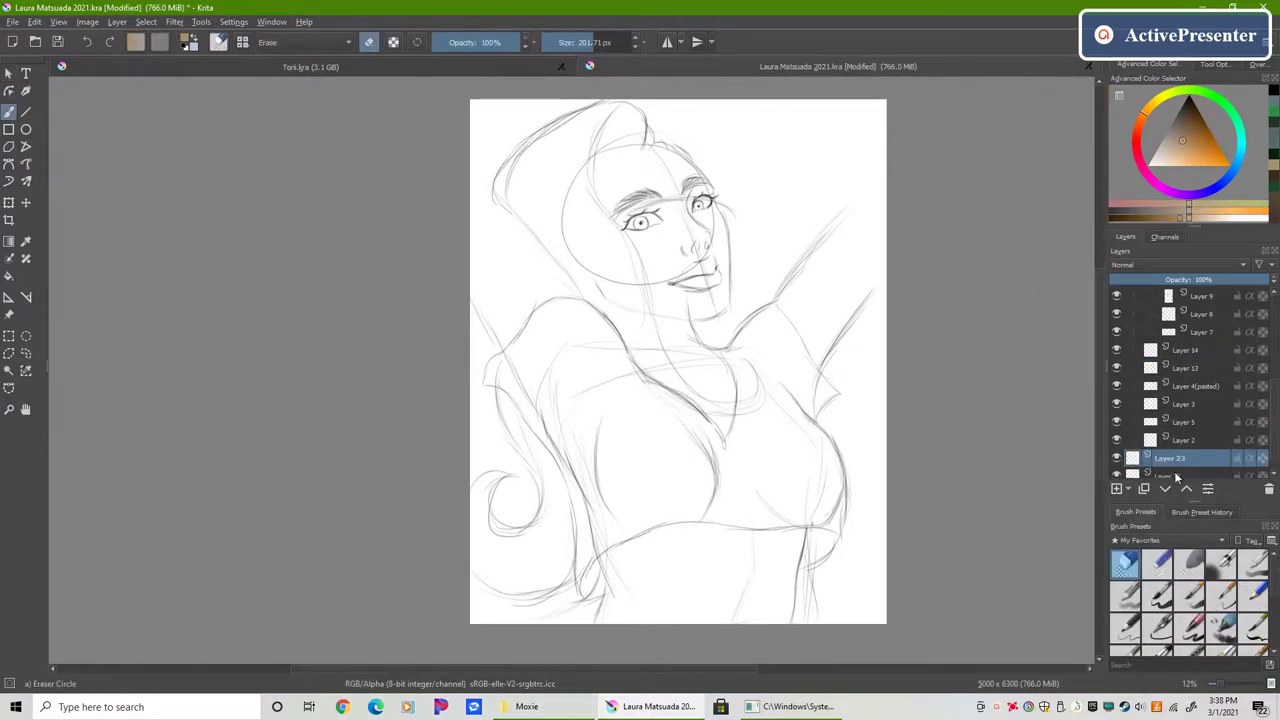
left_click(1253, 562)
mouse_move(618, 622)
left_mouse_down()
mouse_move(780, 520)
mouse_move(610, 290)
left_mouse_up()
Step: Block in the raised arms and shoulders in the same tan brown on separate new layers
left_click(1090, 481)
mouse_move(500, 200)
left_mouse_down()
mouse_move(545, 380)
mouse_move(570, 415)
left_mouse_up()
left_click(1090, 481)
left_click_drag(800, 440, 780, 305)
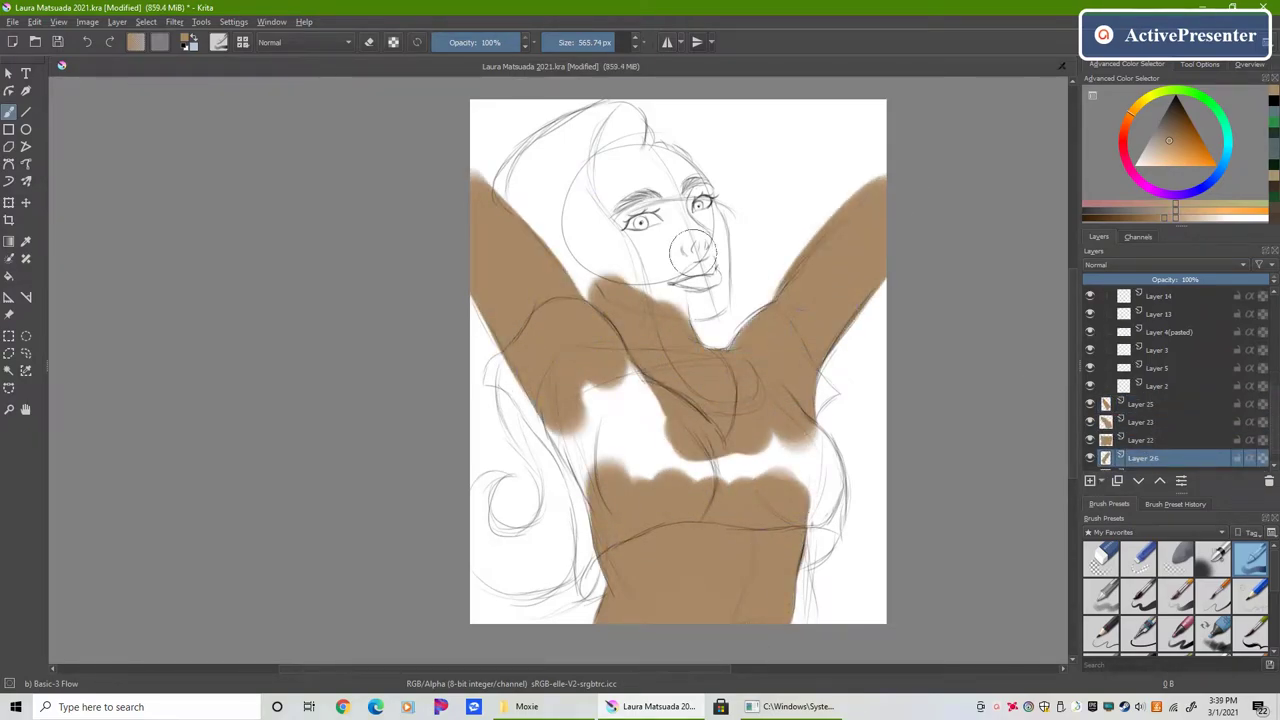
Step: Block in the face, head and neck in tan brown with the Basic-3 Flow brush on a new layer
scroll(678, 377, "up", 2)
left_click(608, 42)
left_click(600, 42)
left_click_drag(712, 384, 706, 276)
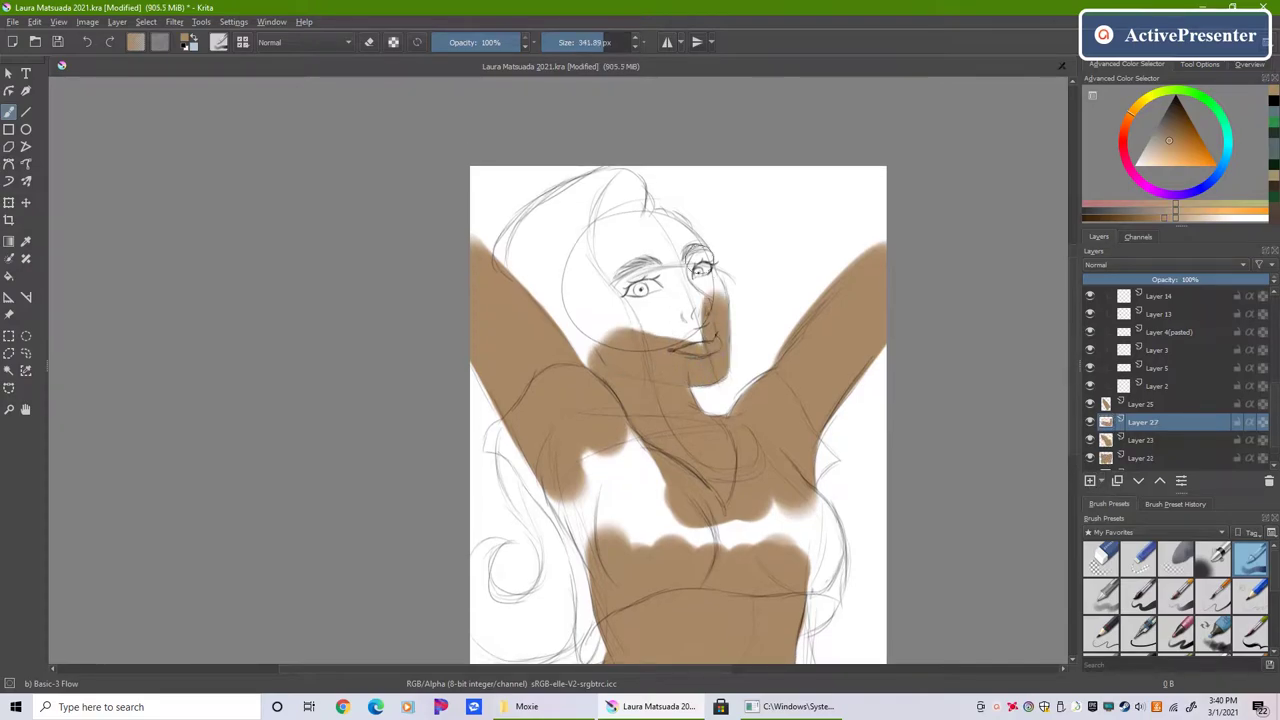
mouse_move(620, 230)
left_mouse_down()
mouse_move(650, 320)
mouse_move(630, 425)
left_mouse_up()
Step: Pick a medium green and paint the main body and near sleeve of the crop top on a new layer above the skin
scroll(678, 377, "down", 2)
left_click(1211, 103)
left_click(1095, 440)
left_click(1090, 480)
scroll(678, 350, "down", 1)
left_click(616, 42)
left_click_drag(770, 335, 745, 435)
left_click_drag(625, 350, 575, 460)
left_click_drag(575, 335, 525, 465)
mouse_move(520, 320)
left_mouse_down()
mouse_move(670, 410)
mouse_move(790, 455)
left_mouse_up()
Step: Finish the crop top's far side in green, fill the far sleeve on a separate new layer, and save the document
left_click(594, 42)
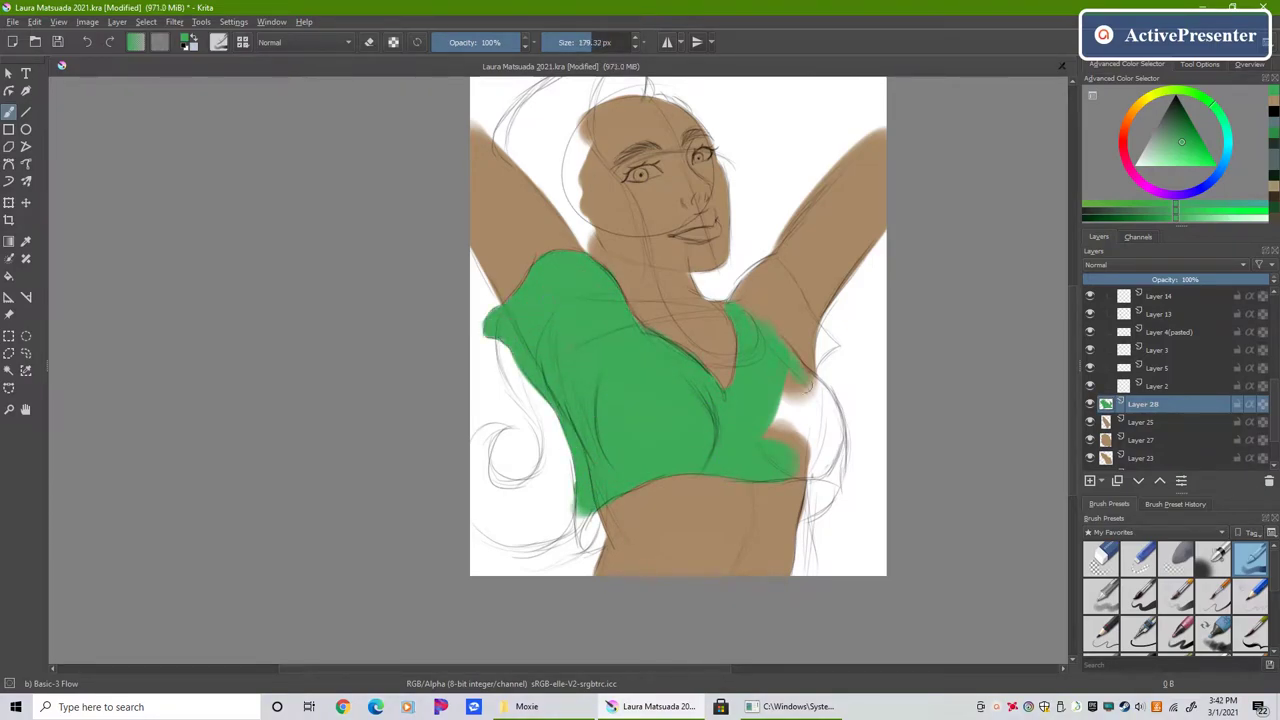
mouse_move(840, 480)
left_mouse_down()
mouse_move(780, 380)
mouse_move(832, 352)
left_mouse_up()
key("Insert")
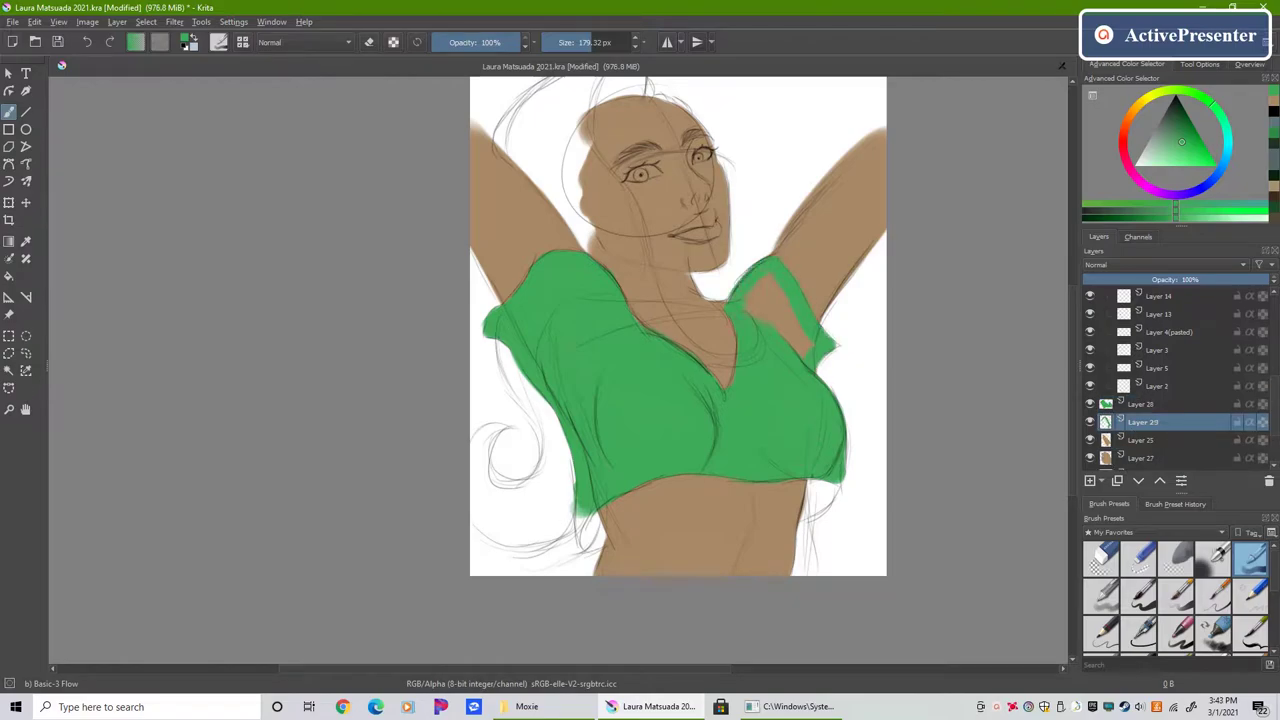
key("ctrl+s")
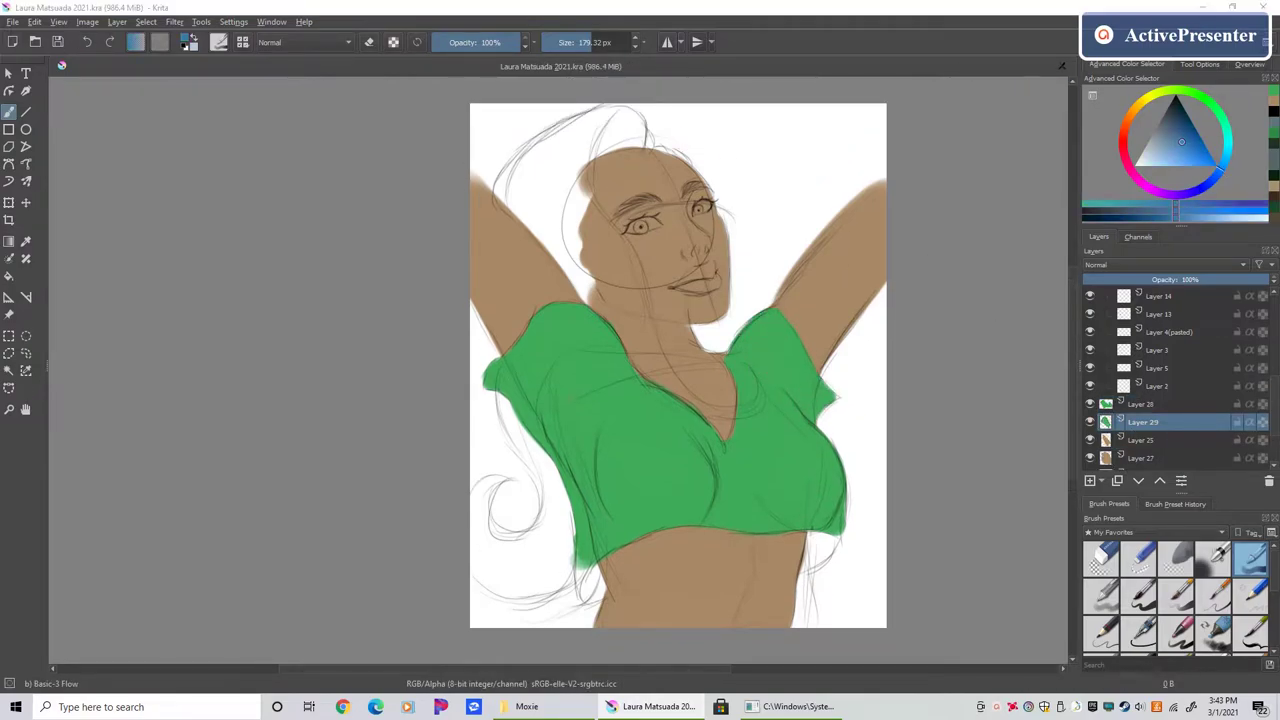
Step: Paint the hair behind the head and the long curl behind the torso in near-black brown on new layers
key("d")
key("Insert")
key("bracketright")
mouse_move(603, 112)
left_mouse_down()
mouse_move(528, 223)
mouse_move(620, 268)
left_mouse_up()
left_click_drag(560, 150, 540, 300)
left_click_drag(505, 395, 560, 570)
mouse_move(480, 505)
left_mouse_down()
mouse_move(590, 610)
mouse_move(560, 600)
mouse_move(510, 620)
left_mouse_up()
key("bracketleft")
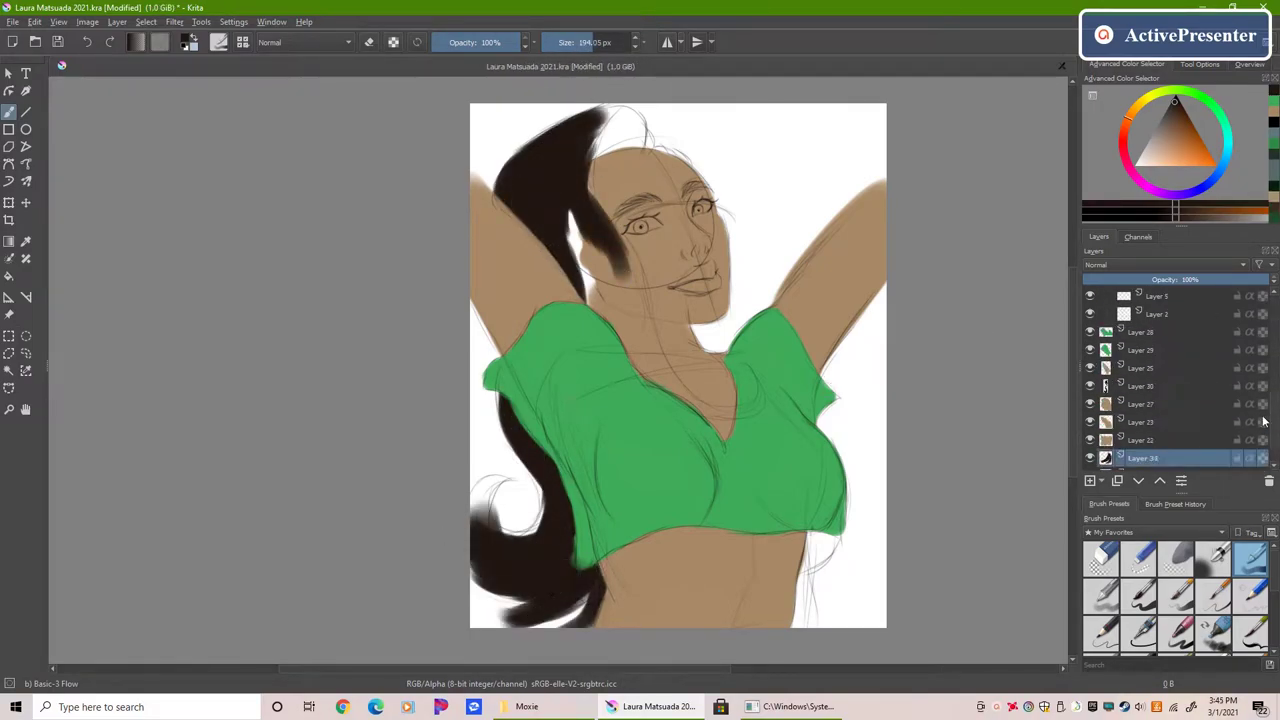
Step: Paint the long front lock, the swept fringe and the far hairline in near-black brown on separate new layers
scroll(760, 380, "up", 1)
scroll(1104, 387, "down", 2)
key("Insert")
mouse_move(580, 258)
left_mouse_down()
mouse_move(600, 330)
mouse_move(760, 470)
left_mouse_up()
mouse_move(600, 300)
left_mouse_down()
mouse_move(596, 354)
mouse_move(685, 465)
left_mouse_up()
left_click_drag(577, 257, 605, 172)
key("Insert")
left_click_drag(630, 192, 616, 198)
key("Insert")
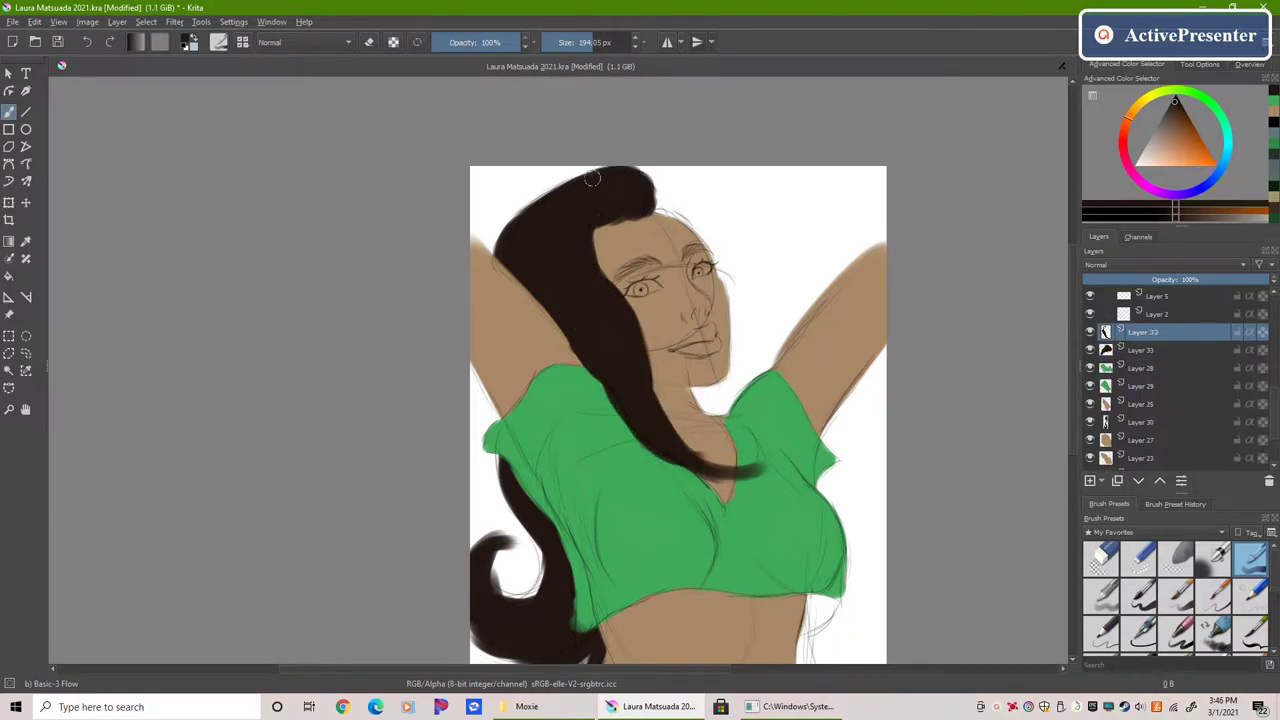
scroll(1075, 355, "down", 2)
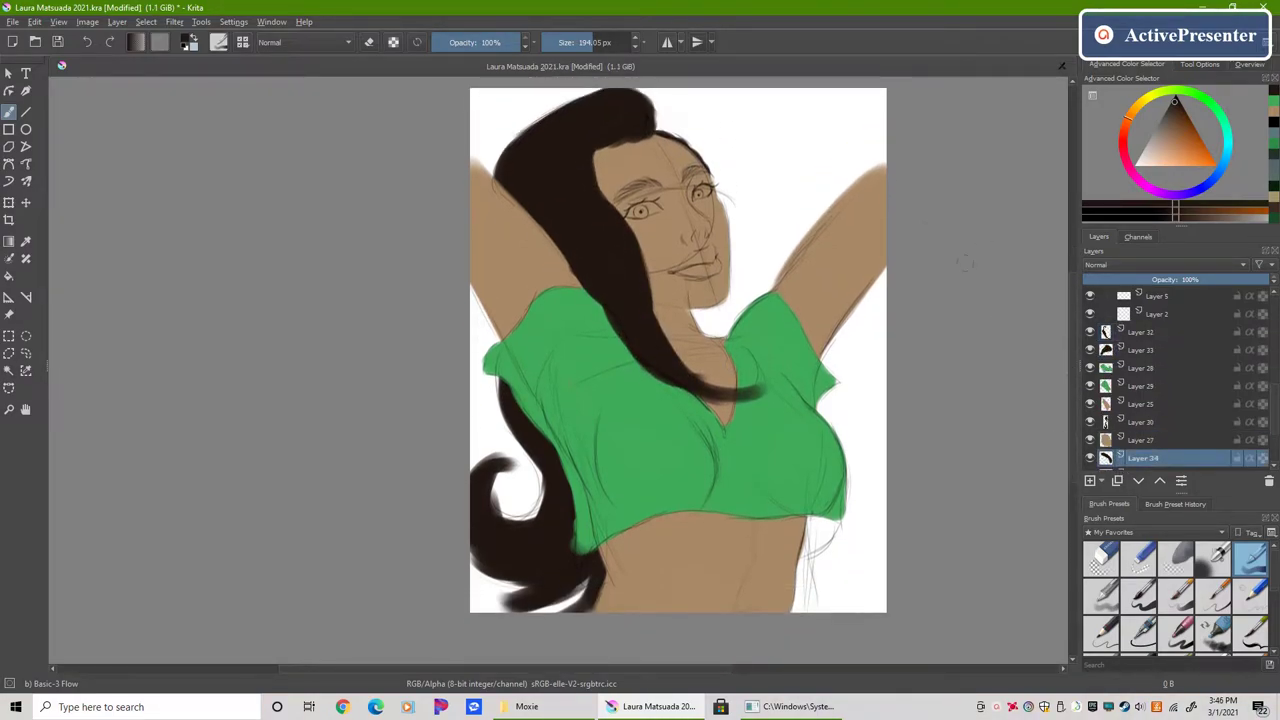
Step: Sketch the far forearm bent behind the head with the Charcoal pencil large brush on a new layer in the sketch group
scroll(1172, 425, "up", 3)
key("slash")
scroll(1172, 425, "down", 3)
left_click(1172, 425)
key("Insert")
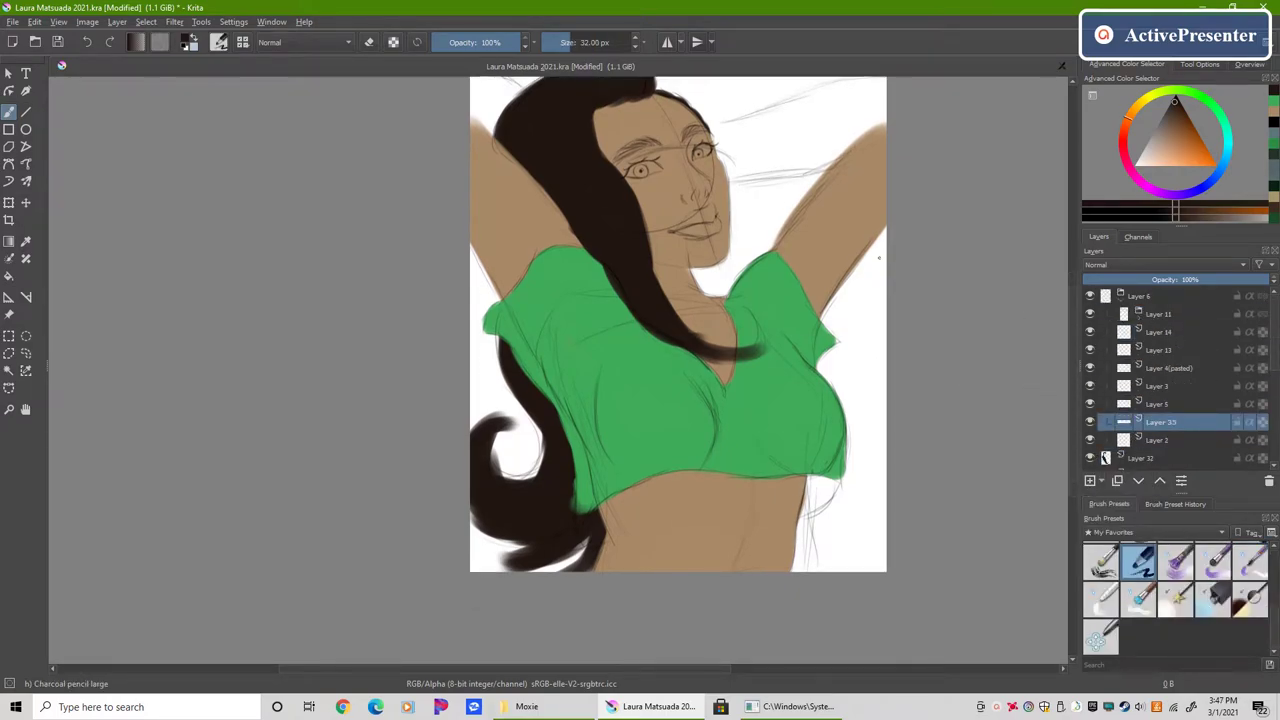
Step: Fill the forearms behind the head in tan brown with a large Basic-3 Flow brush on new layers
key("Insert")
key("bracketright")
key("bracketright")
key("bracketright")
mouse_move(870, 85)
left_mouse_down()
mouse_move(829, 100)
mouse_move(760, 170)
left_mouse_up()
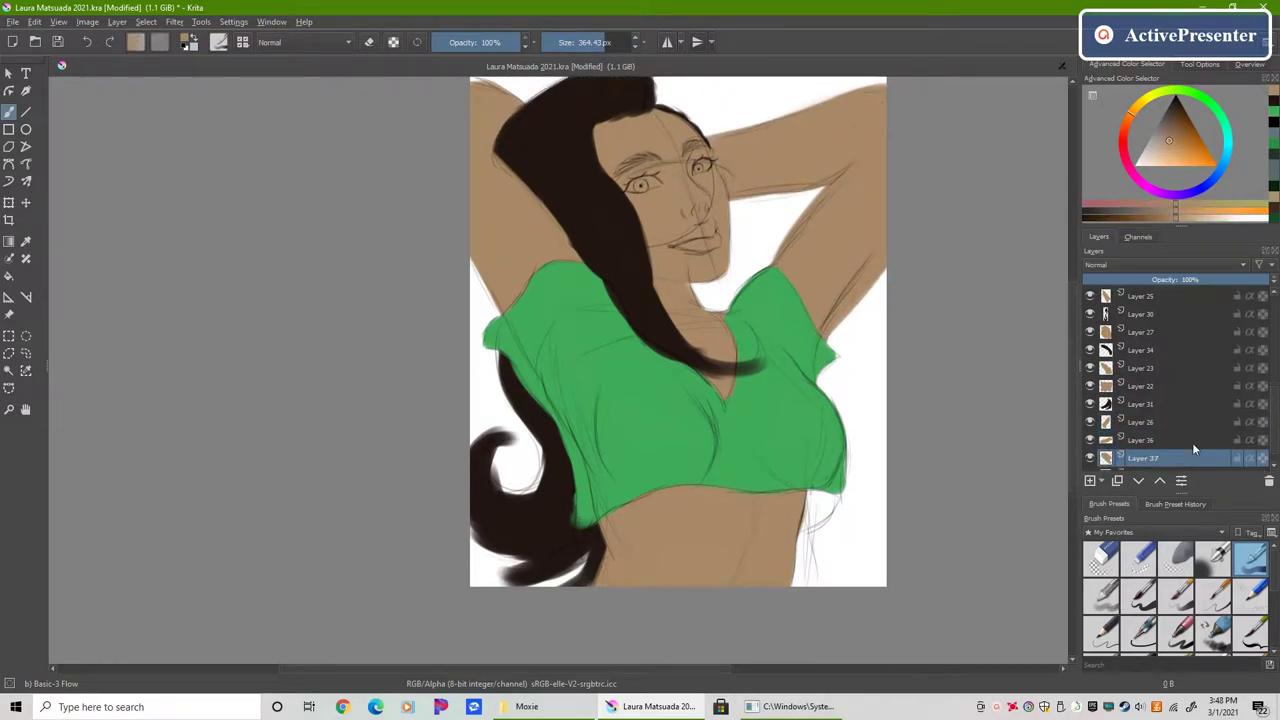
Step: Erase green along the far edge of the neckline on Layer 28 with Eraser Circle to widen the opening
scroll(1160, 420, "up", 5)
left_click(1143, 403)
left_click(1100, 557)
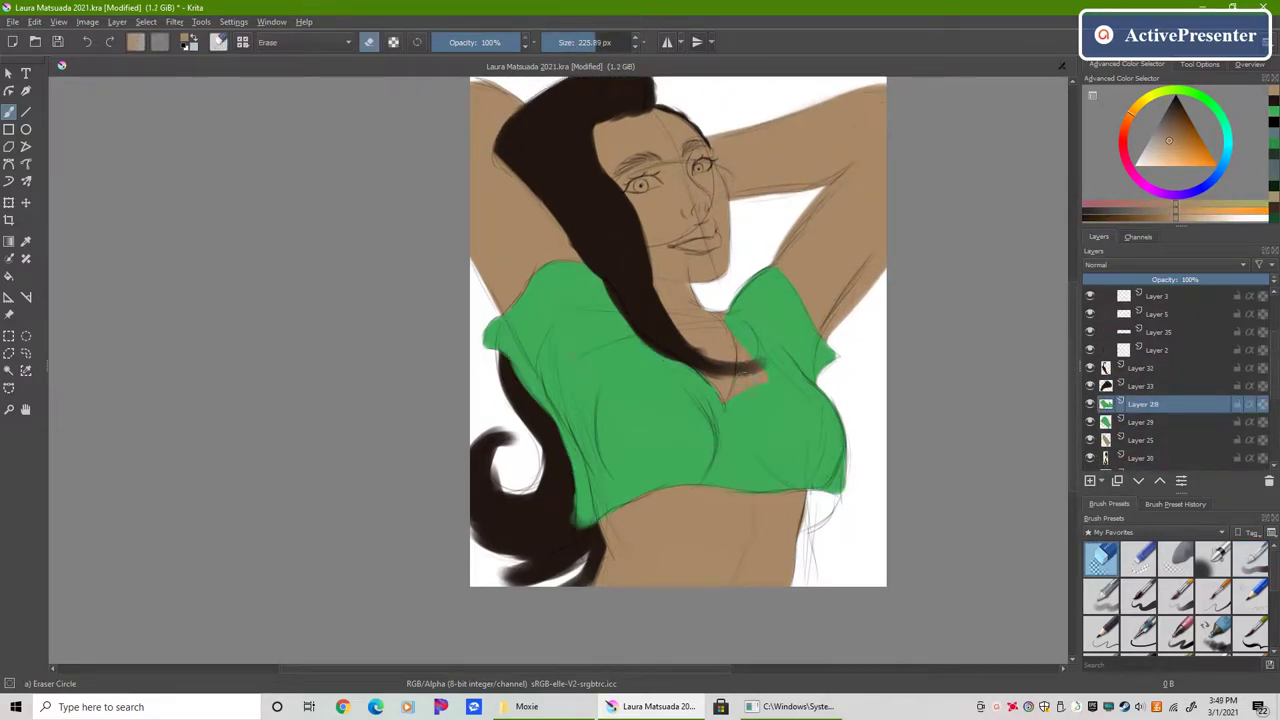
Step: Paint the crop top's inner back hem in dark green with Basic-3 Flow on a new layer beneath the torso skin
key("slash")
left_click(1130, 214)
scroll(1160, 400, "down", 3)
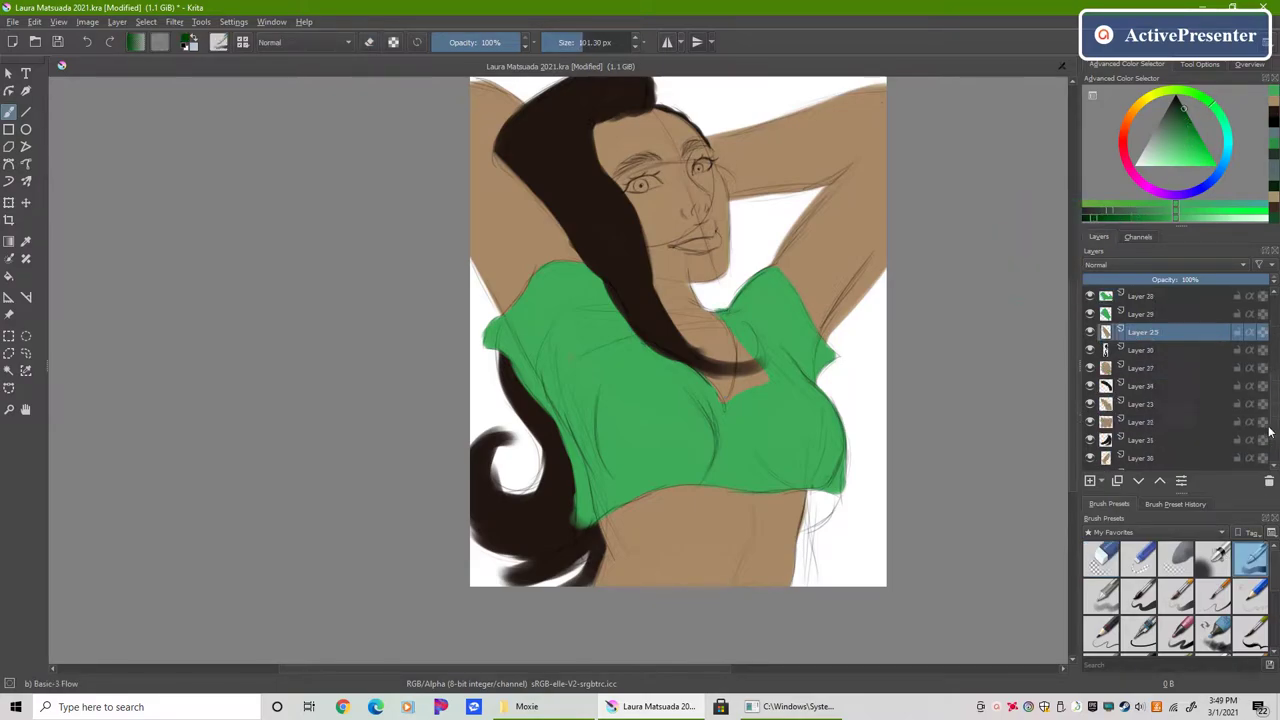
left_click(1143, 440)
left_click(1092, 481)
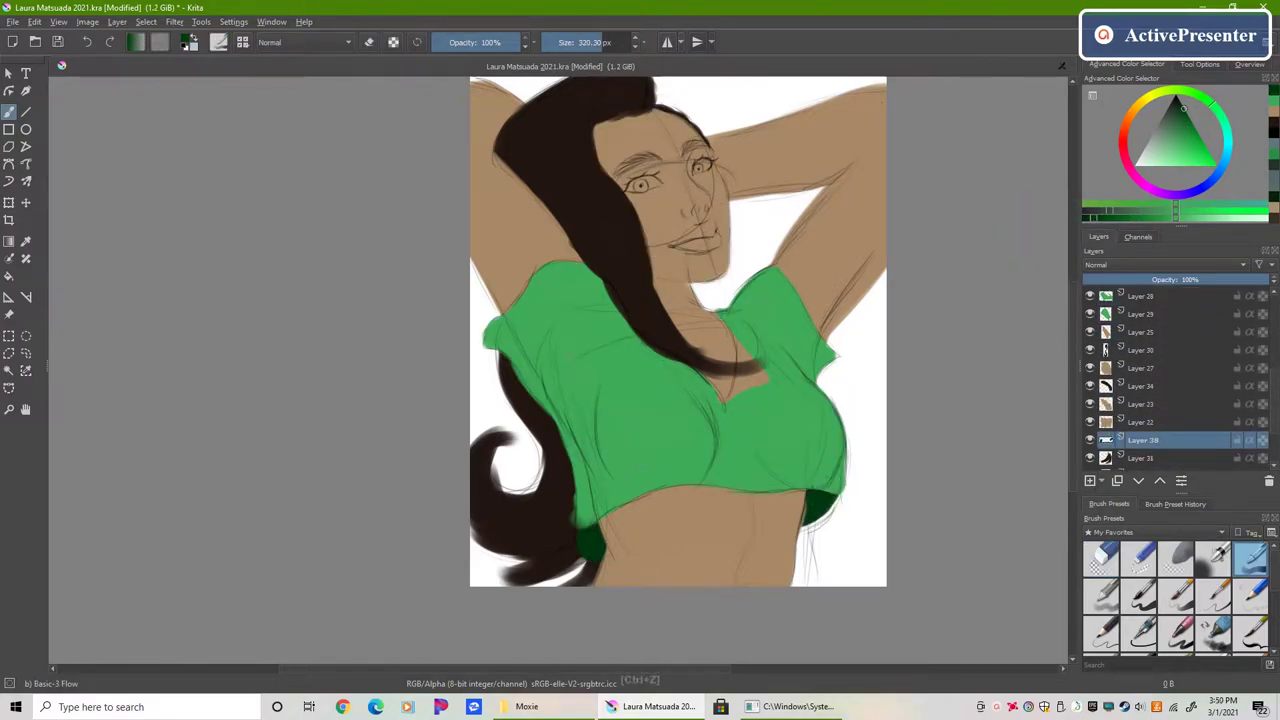
Step: Fill the whites of both eyes in pale grey-blue with a small Basic-3 Flow brush on a new layer above the face
scroll(640, 156, "up", 5, "ctrl")
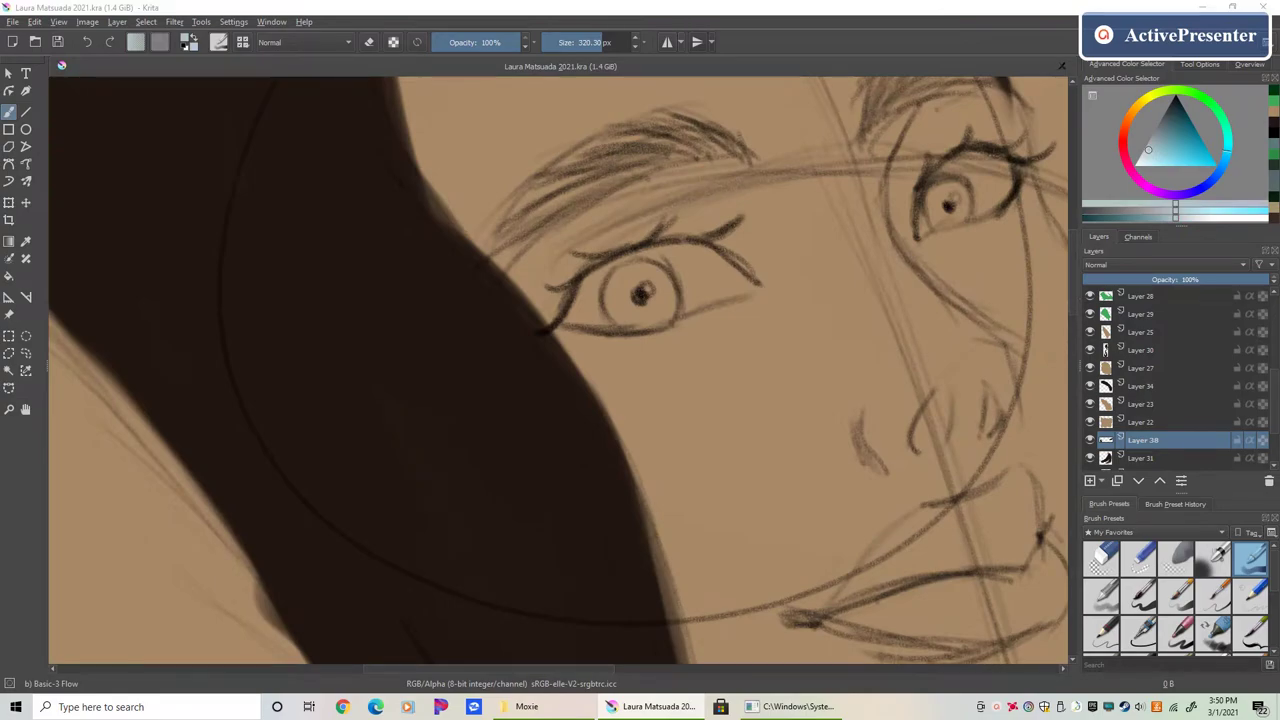
key("bracketleft")
key("bracketleft")
key("bracketleft")
key("bracketleft")
key("bracketleft")
mouse_move(1143, 440)
left_mouse_down()
mouse_move(1160, 342)
mouse_move(1150, 362)
left_mouse_up()
left_click_drag(745, 275, 681, 288)
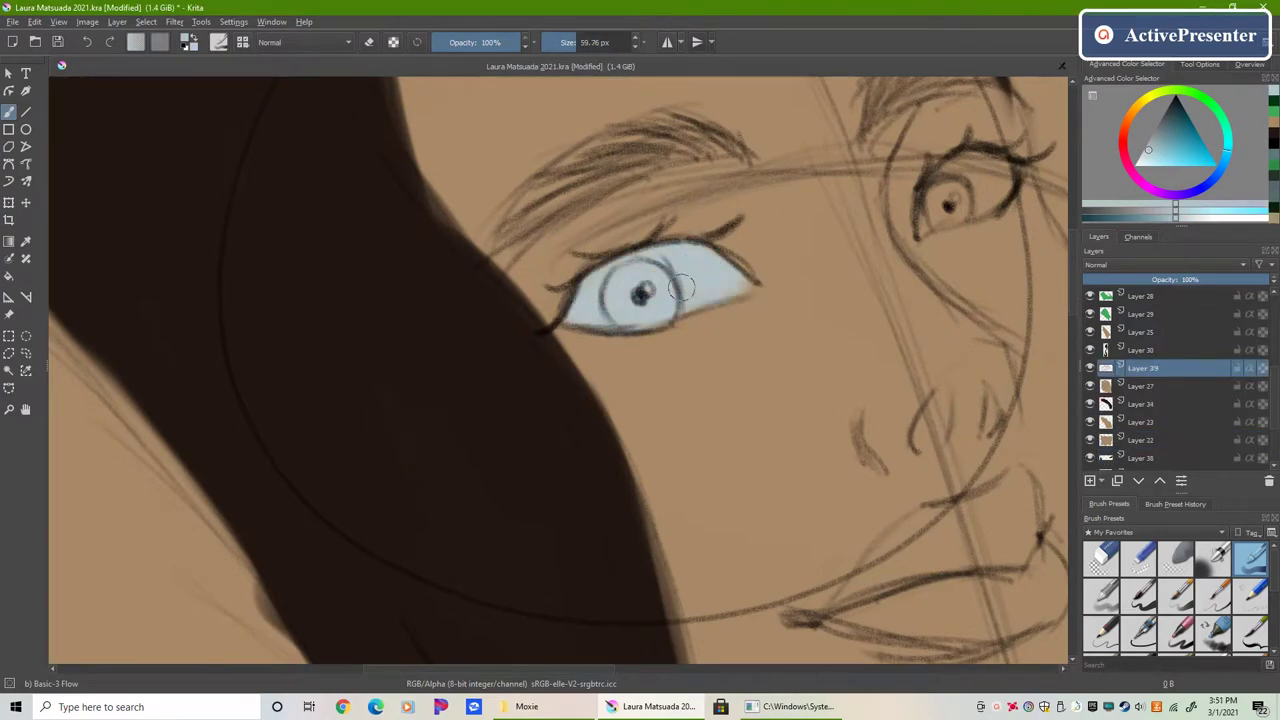
scroll(681, 288, "right", 3)
left_click_drag(740, 200, 780, 175)
Step: Paint both irises in very dark brown on a new layer above the eye whites
left_click(1135, 113)
key("Insert")
key("bracketright")
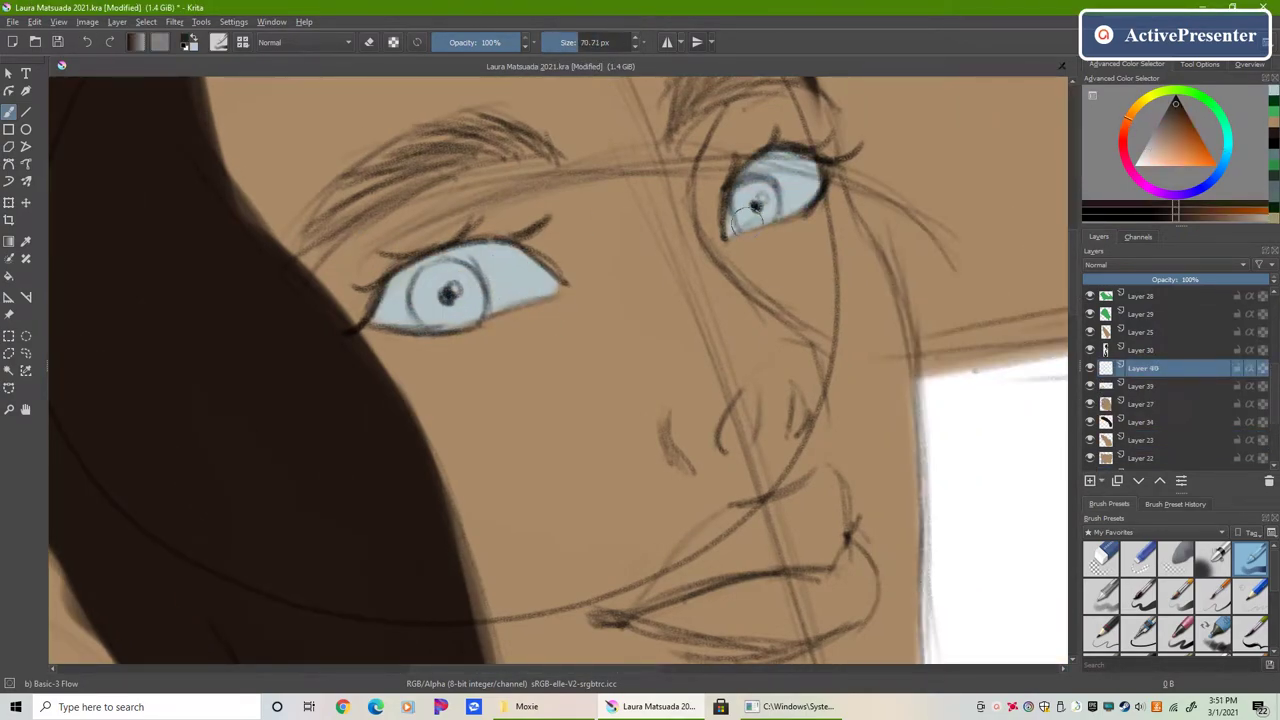
left_click_drag(440, 300, 450, 275)
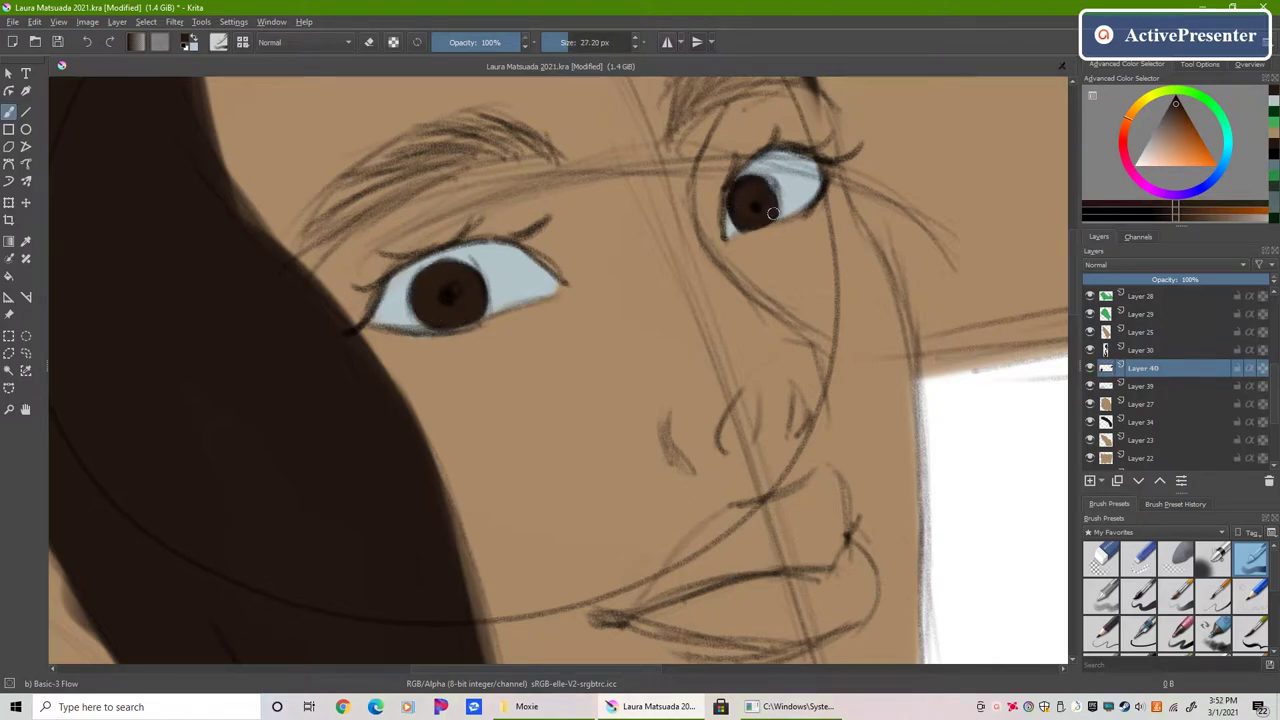
Step: Add an orange glow to the lower part of both irises with Basic-4 Flow Opacity on a new layer
left_click(1090, 481)
left_click(1101, 595)
left_click_drag(745, 200, 765, 212)
left_click_drag(440, 312, 470, 305)
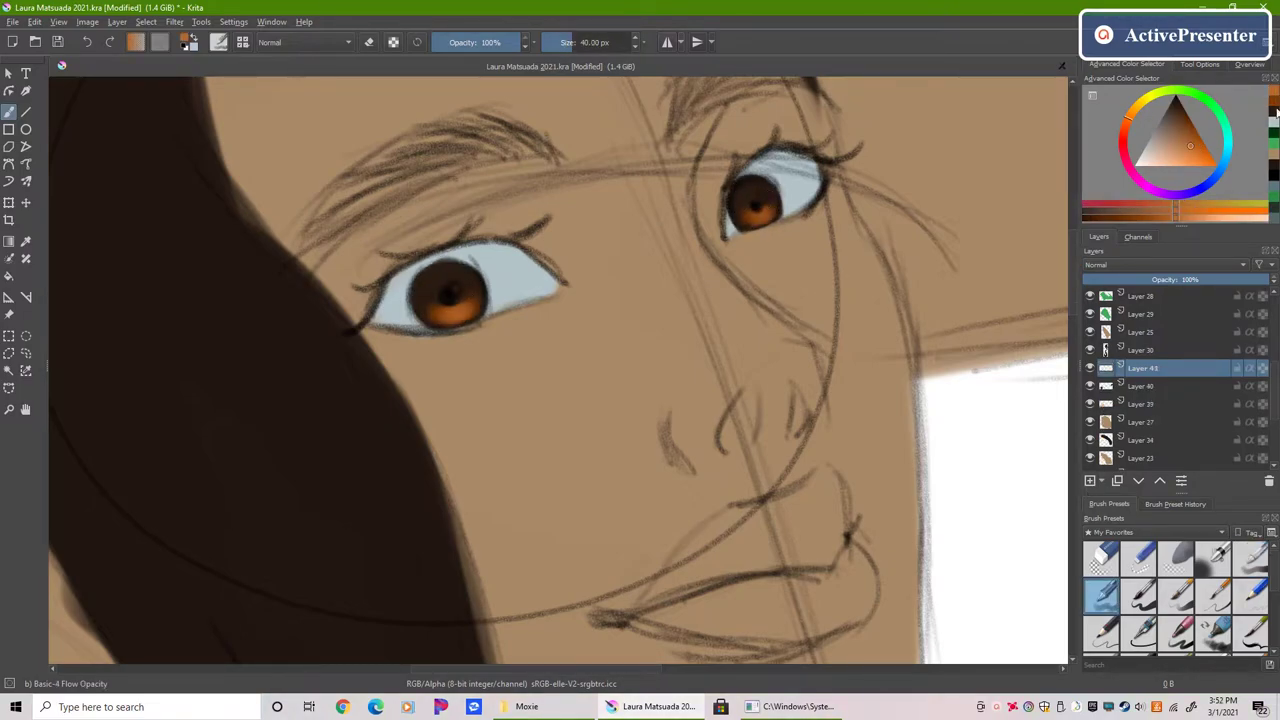
Step: Paint black pupils in both eyes on a new layer with Basic-4 Flow Opacity
key("Insert")
left_click(1176, 97)
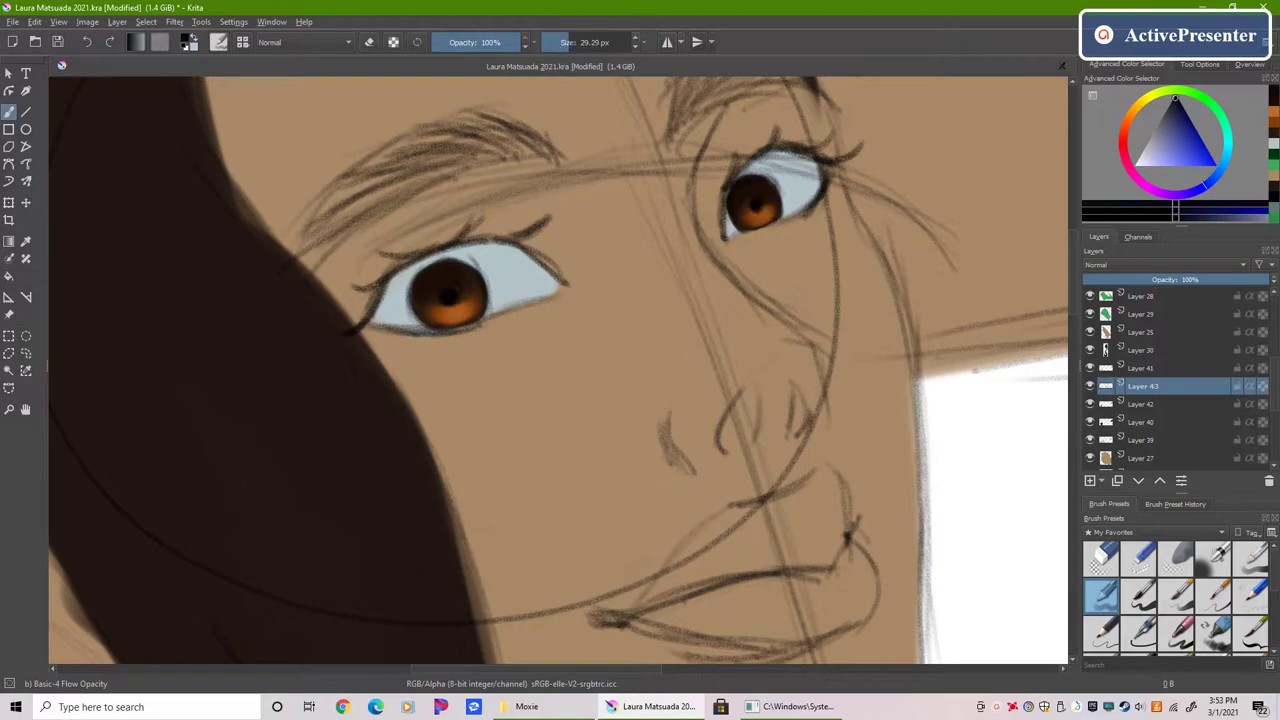
left_click(1176, 100)
Step: Dot white highlights on the pupils and outline both eyes and lashes in black with the Marker Details brush
key("Insert")
left_click(1176, 630)
left_click(453, 290)
left_click(760, 200)
key("ctrl+z")
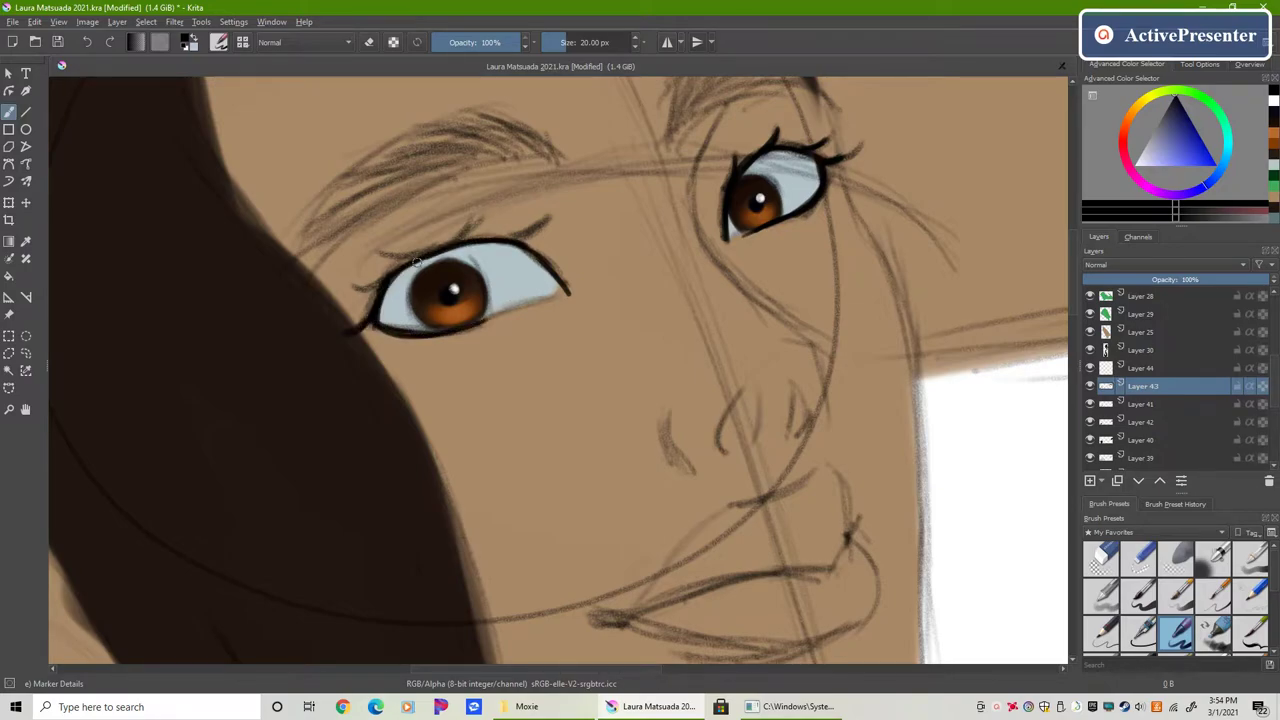
key("minus")
key("minus")
key("minus")
key("minus")
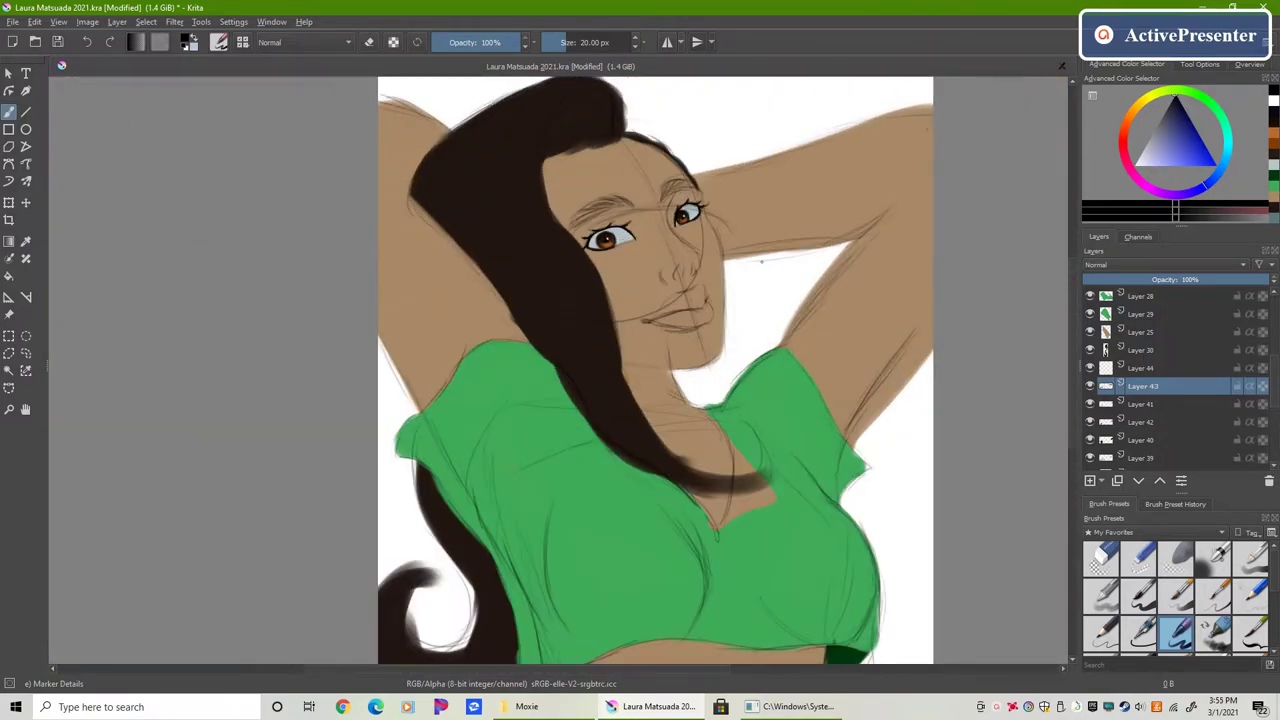
Step: Paint both eyebrows in near-black on Layer 44 with the Bristles-3 Large Smooth brush
left_click(1178, 103)
left_click(1140, 632)
left_click(1143, 368)
key("plus")
key("plus")
mouse_move(470, 262)
left_mouse_down()
mouse_move(600, 200)
mouse_move(560, 216)
left_mouse_up()
left_click_drag(650, 212, 738, 164)
key("minus")
key("minus")
key("plus")
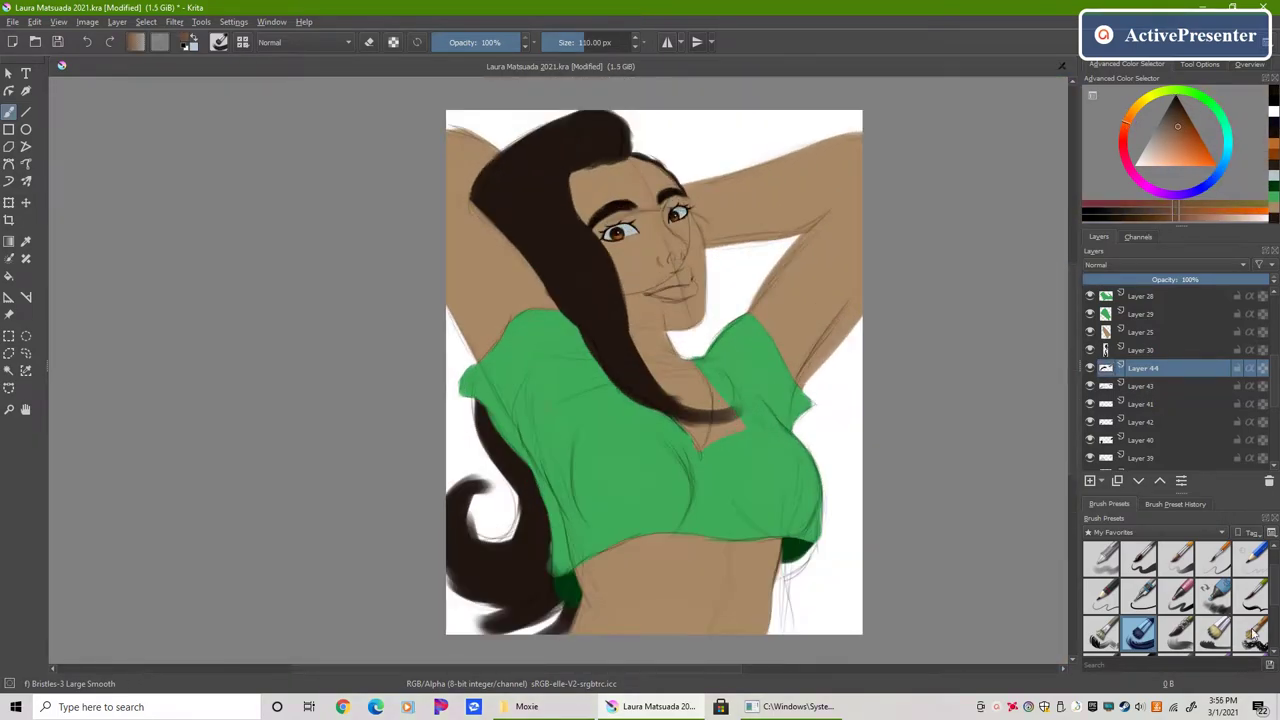
Step: Shade the jawline and the side of the nose in reddish brown with Basic-3 Flow on separate new layers
key("Insert")
left_click(1250, 556)
key("plus")
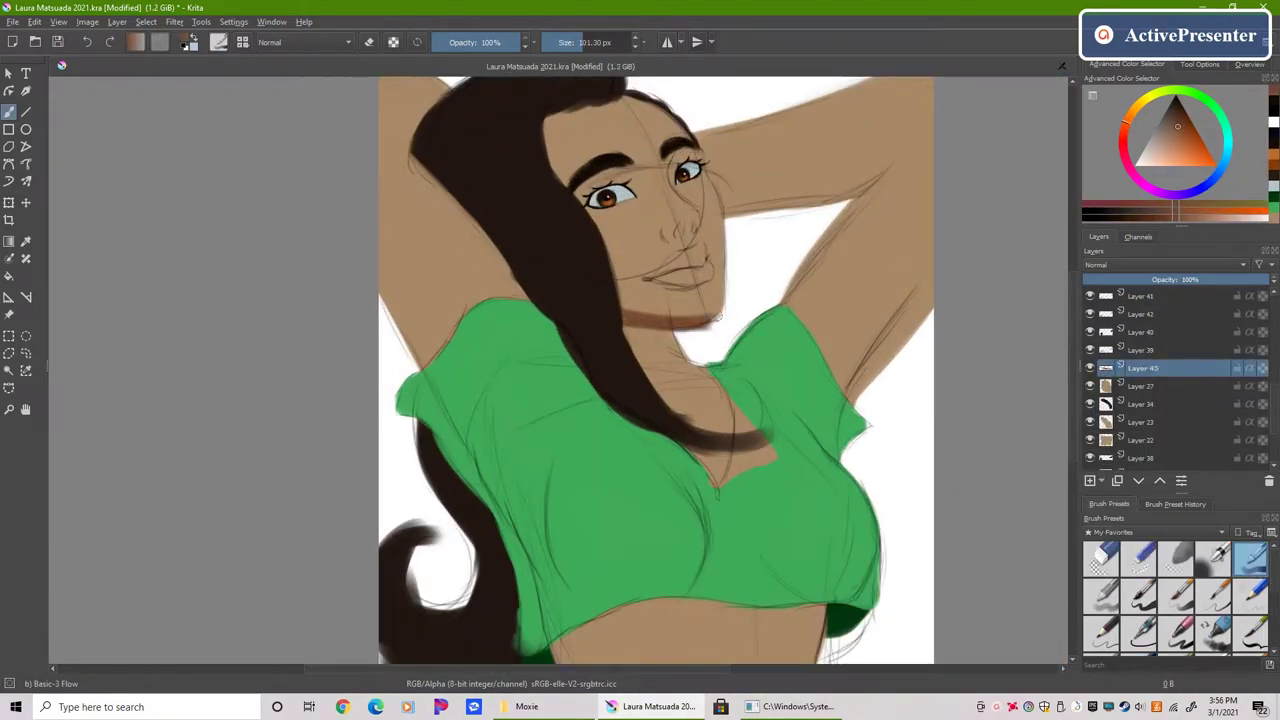
left_click_drag(700, 322, 722, 310)
key("Insert")
left_click_drag(664, 208, 680, 236)
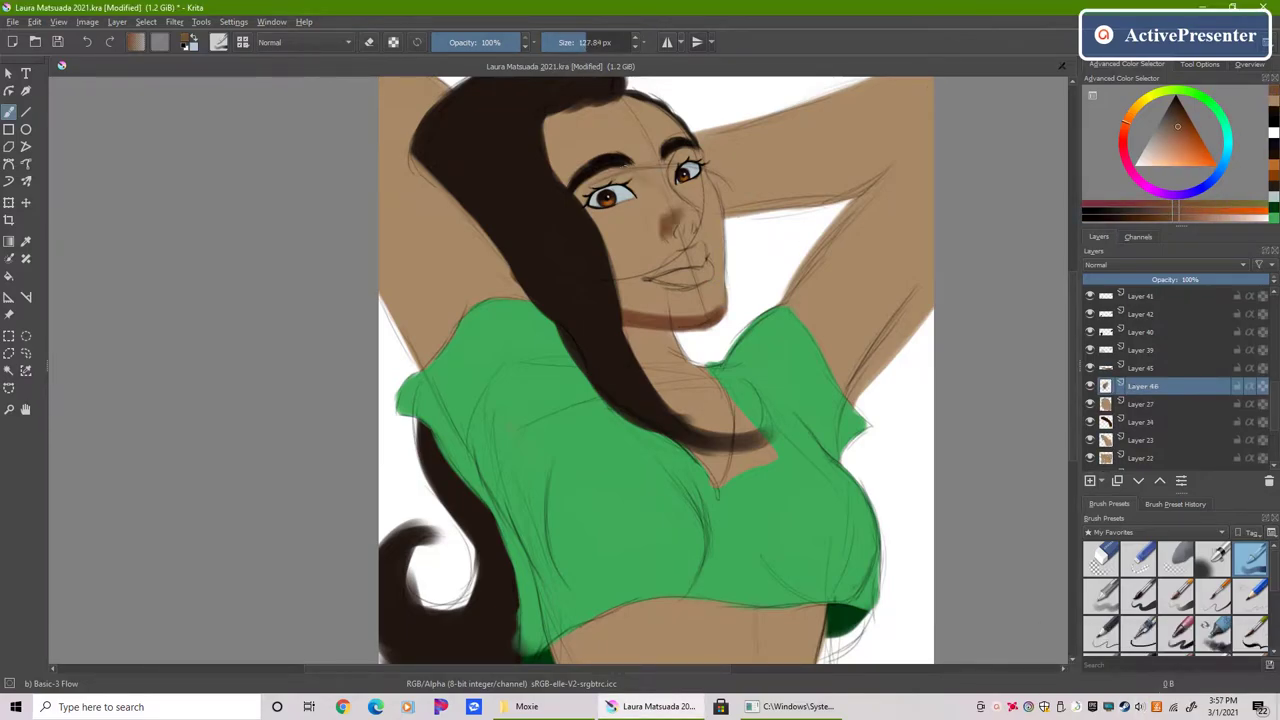
Step: Shade the neck and the chest inside the neckline in reddish brown on a new layer
key("Insert")
left_click_drag(640, 328, 636, 376)
left_click_drag(762, 444, 750, 550)
Step: Shade both sides of the bare midriff in reddish brown on Layer 22
left_click(1143, 403)
key("minus")
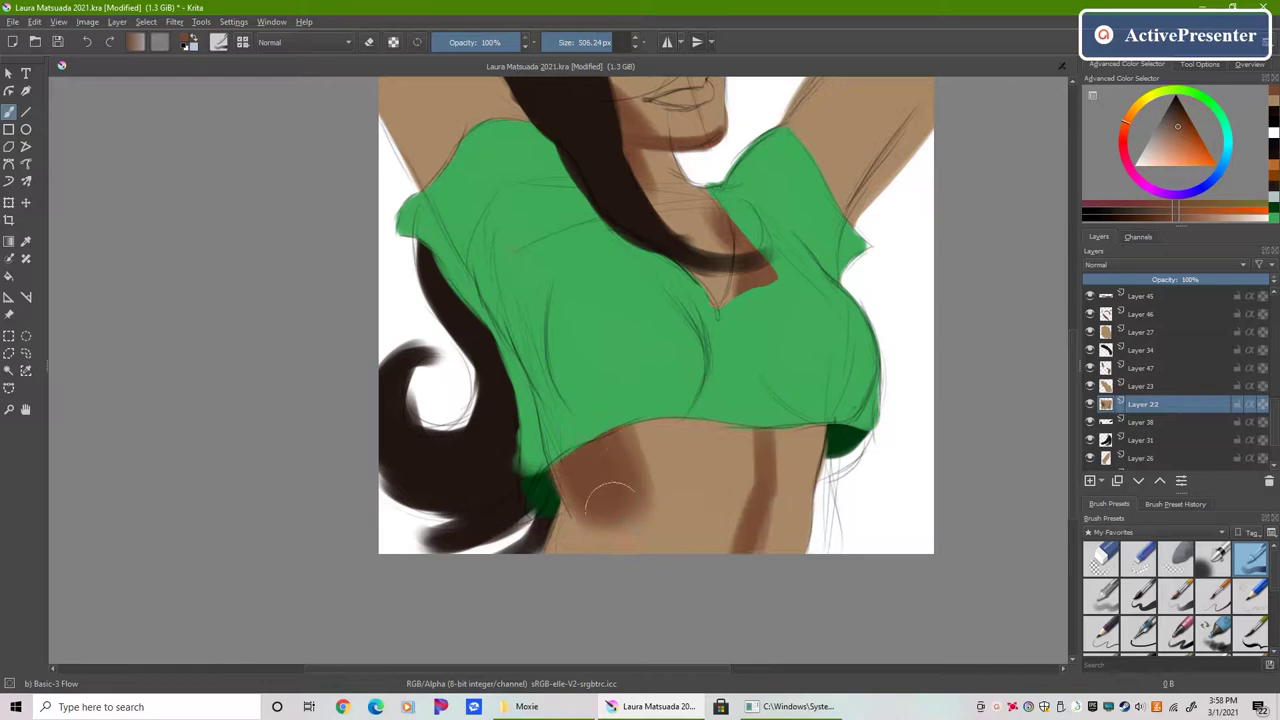
left_click_drag(600, 430, 640, 550)
left_click_drag(780, 430, 785, 500)
Step: Shade the inner sides of both raised arms in reddish brown with Basic-3 Flow
key("plus")
scroll(1068, 377, "up", 3)
key("Page_Down")
left_click_drag(400, 230, 440, 380)
mouse_move(390, 180)
left_mouse_down()
mouse_move(420, 350)
mouse_move(420, 132)
left_mouse_up()
left_click(1143, 440)
left_click_drag(900, 200, 790, 370)
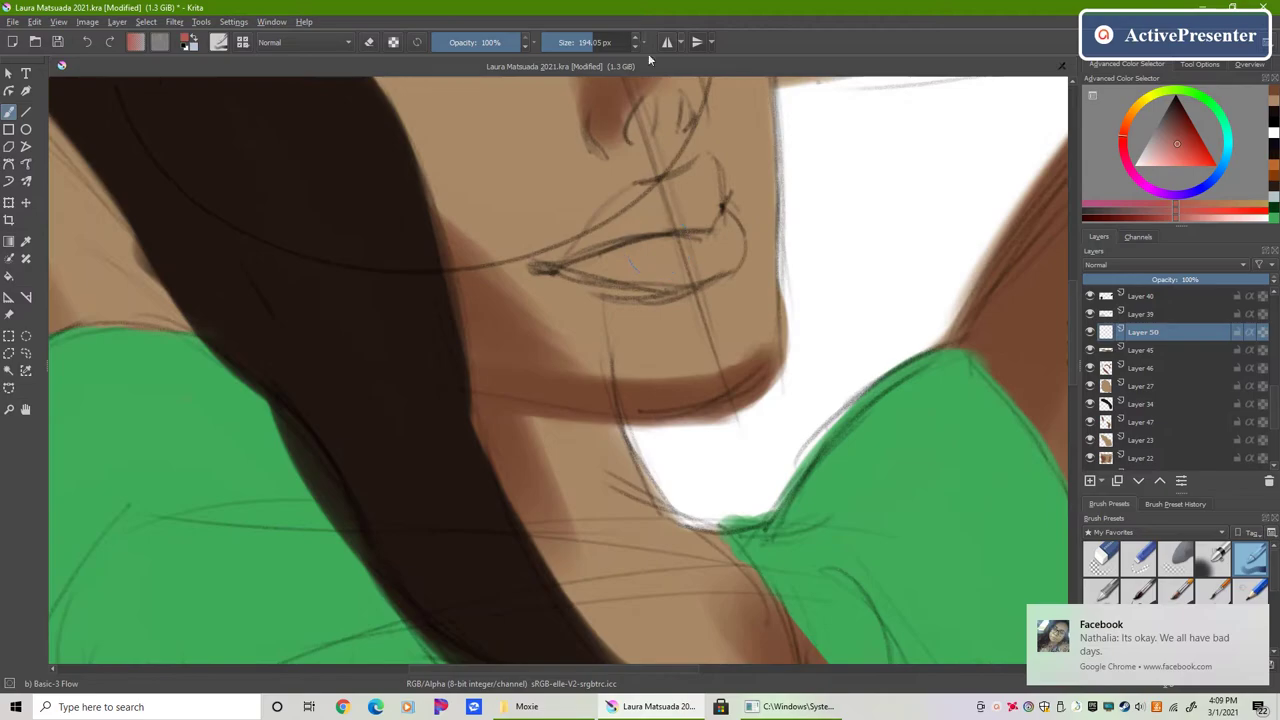
Step: Fill the upper and lower lips in muted pinkish red on a new layer above the face shading
left_click_drag(600, 240, 710, 180)
left_click_drag(590, 265, 712, 250)
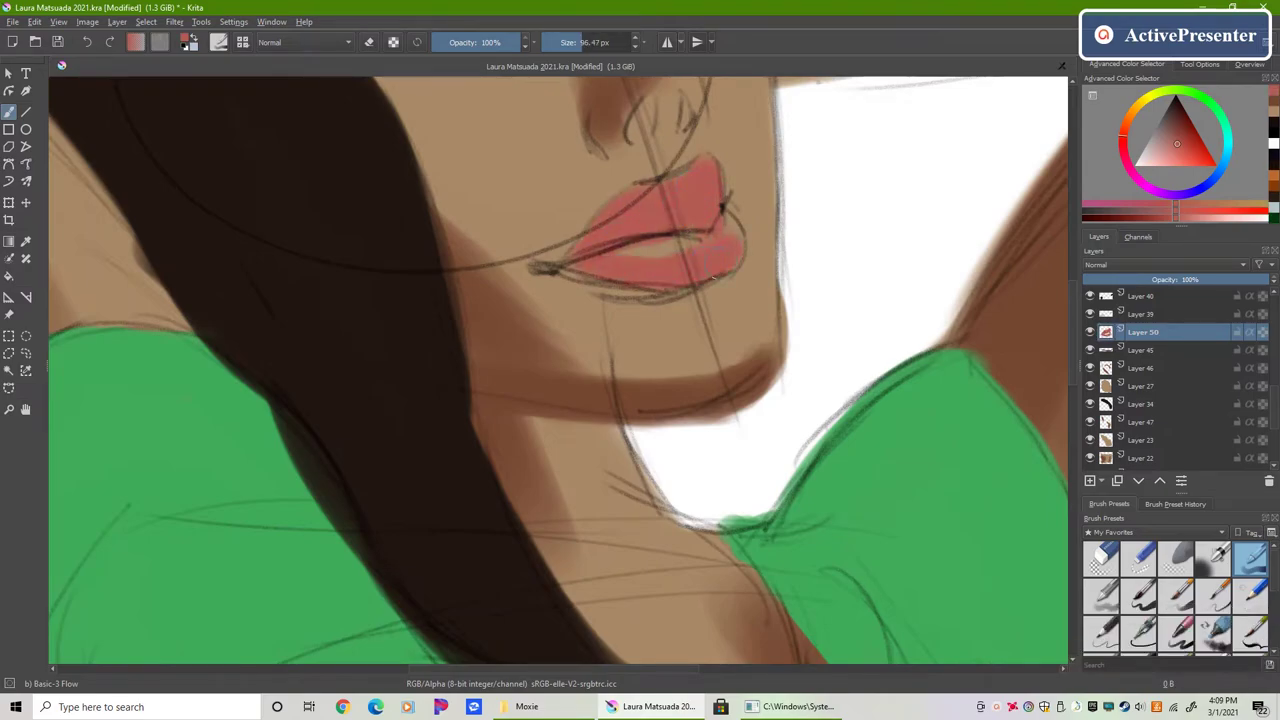
key("minus")
key("minus")
key("minus")
key("minus")
key("plus")
key("plus")
key("plus")
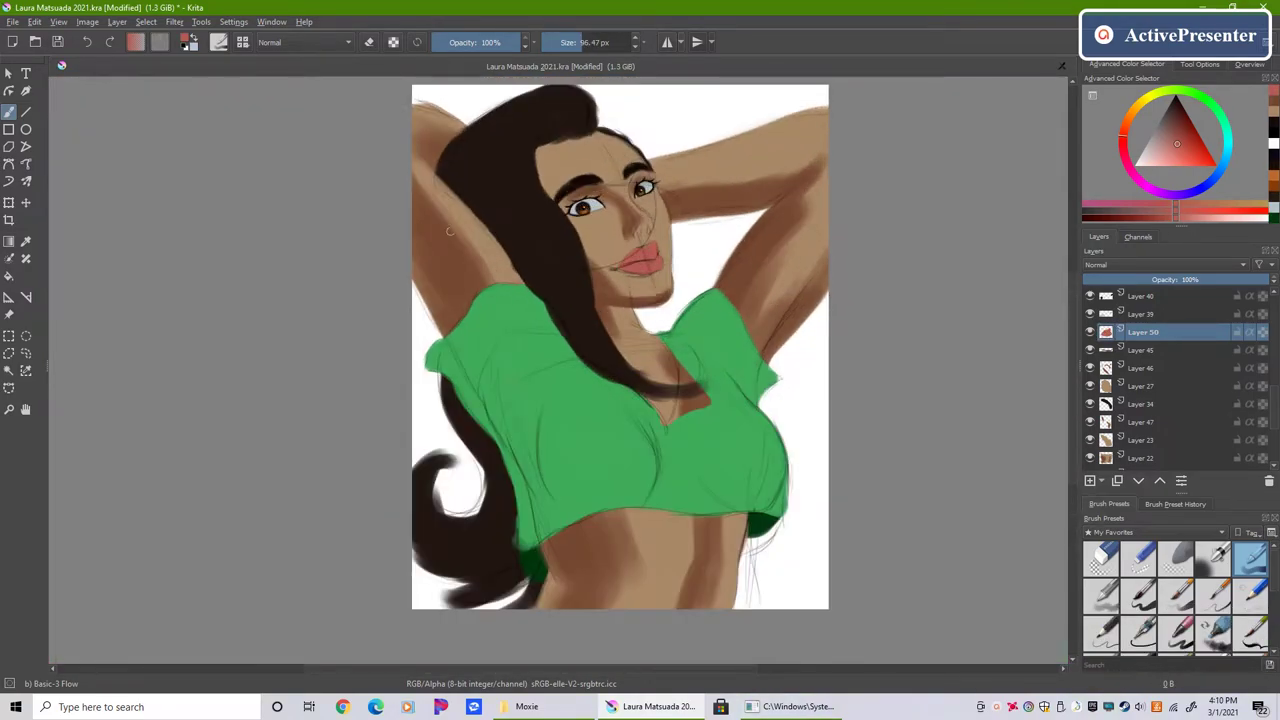
Step: Highlight the far forehead and cheek edge in pale yellow-tan with Basic-4 Flow Opacity on a new layer
left_click(1165, 156)
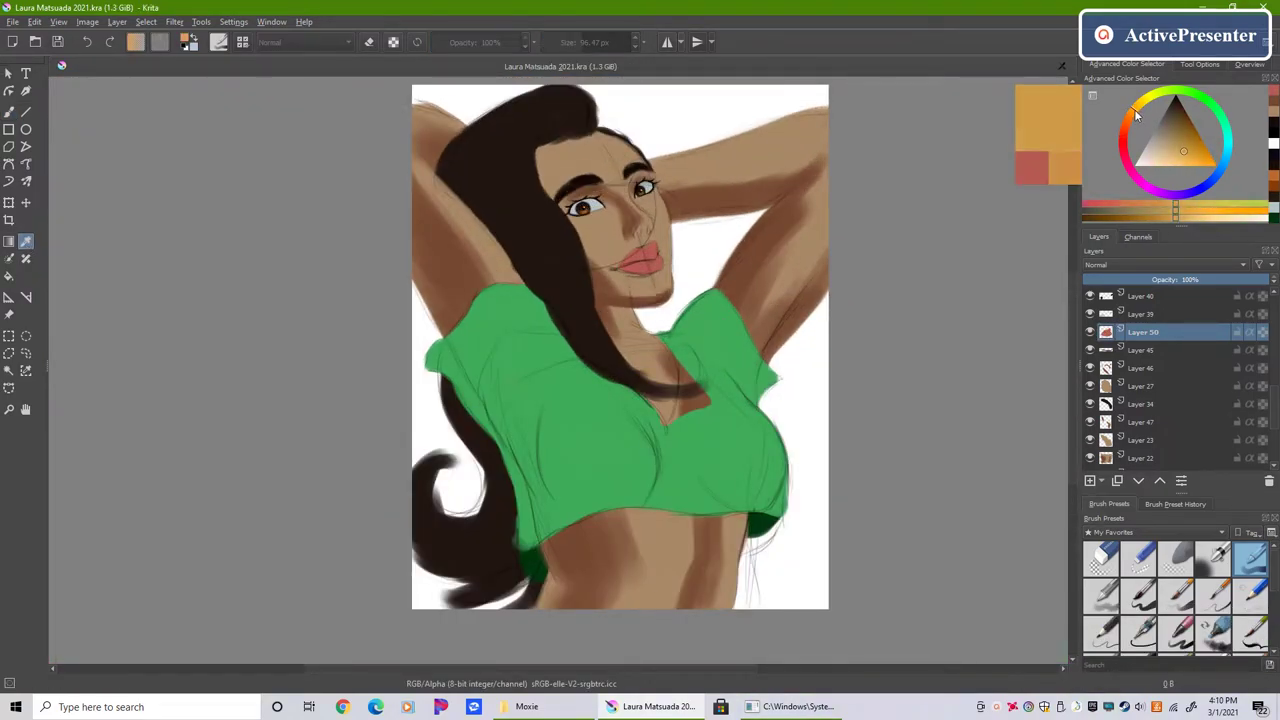
left_click(1143, 367)
left_click(1101, 594)
key("plus")
key("plus")
scroll(622, 200, "up", 2)
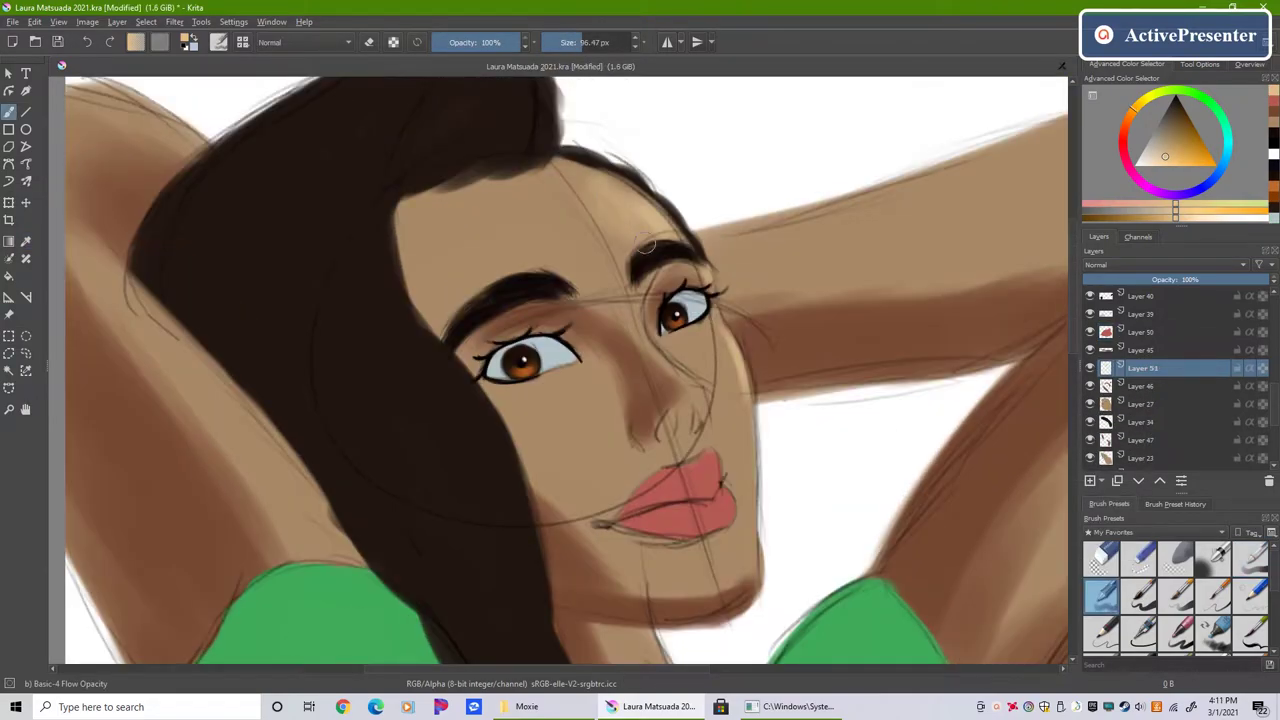
key("minus")
key("minus")
key("minus")
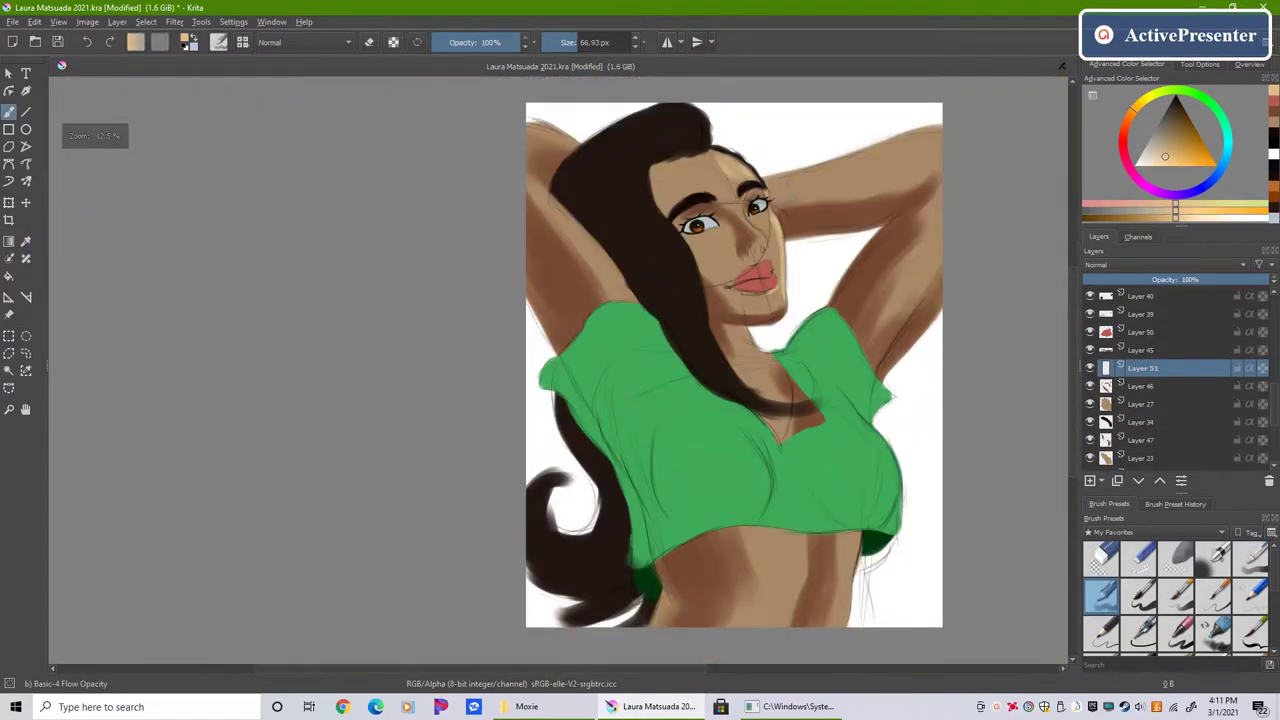
Step: Highlight the neck and the far arm in pale yellow-tan with Basic-4 Flow Opacity on separate new layers
key("plus")
left_click(1102, 444)
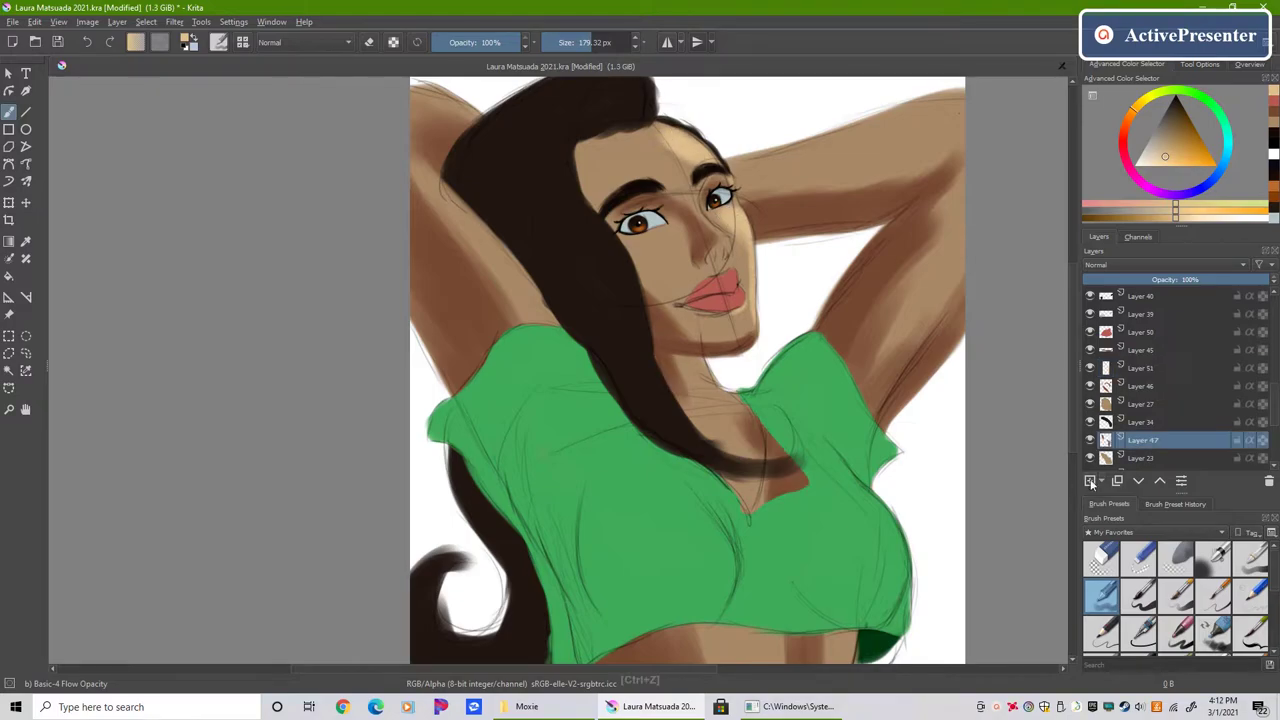
scroll(1170, 380, "down", 3)
left_click(1128, 405)
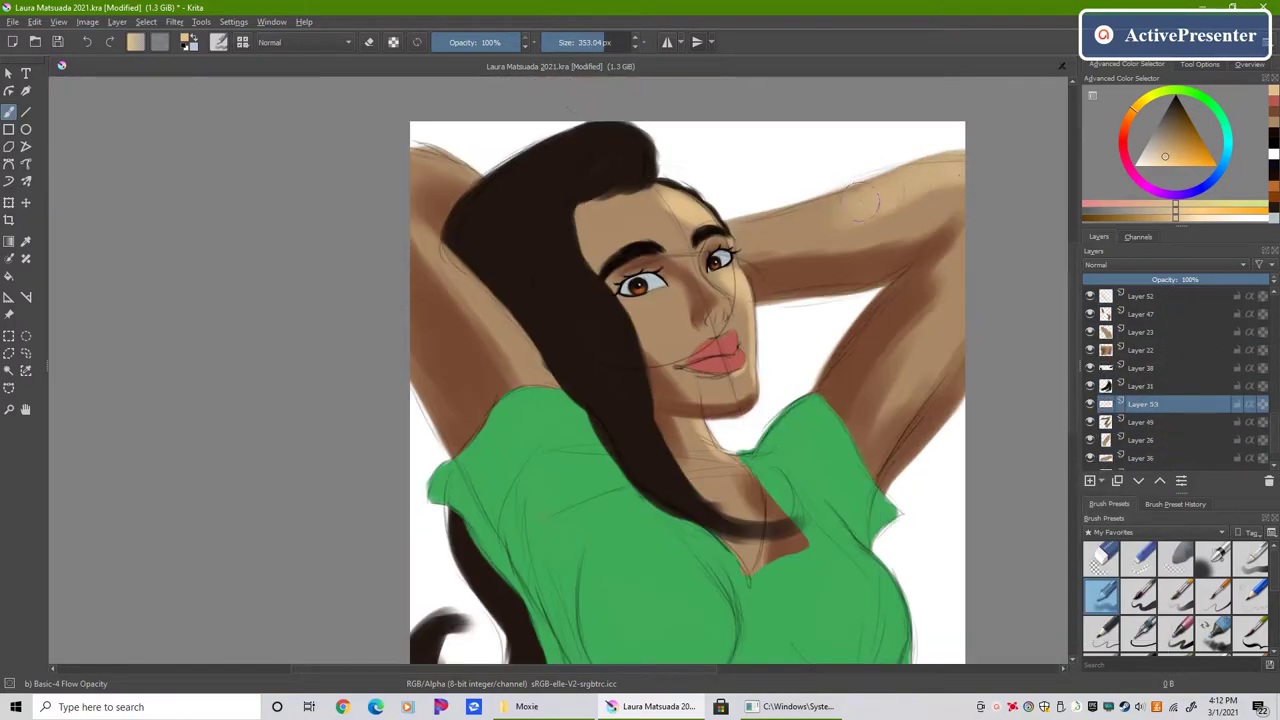
scroll(687, 400, "down", 5)
Step: Add pale tan highlights and soft reddish-brown shading to the midriff on new layers above the torso skin
key("Insert")
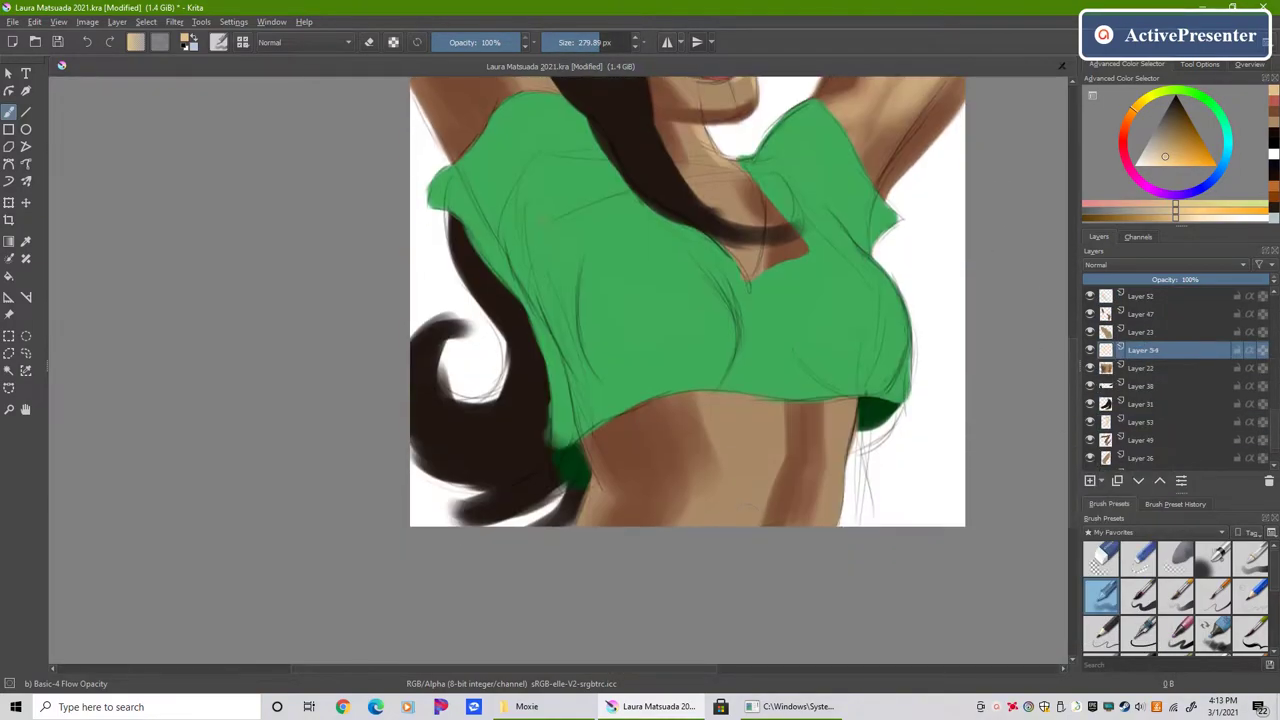
key("Insert")
left_click(596, 42)
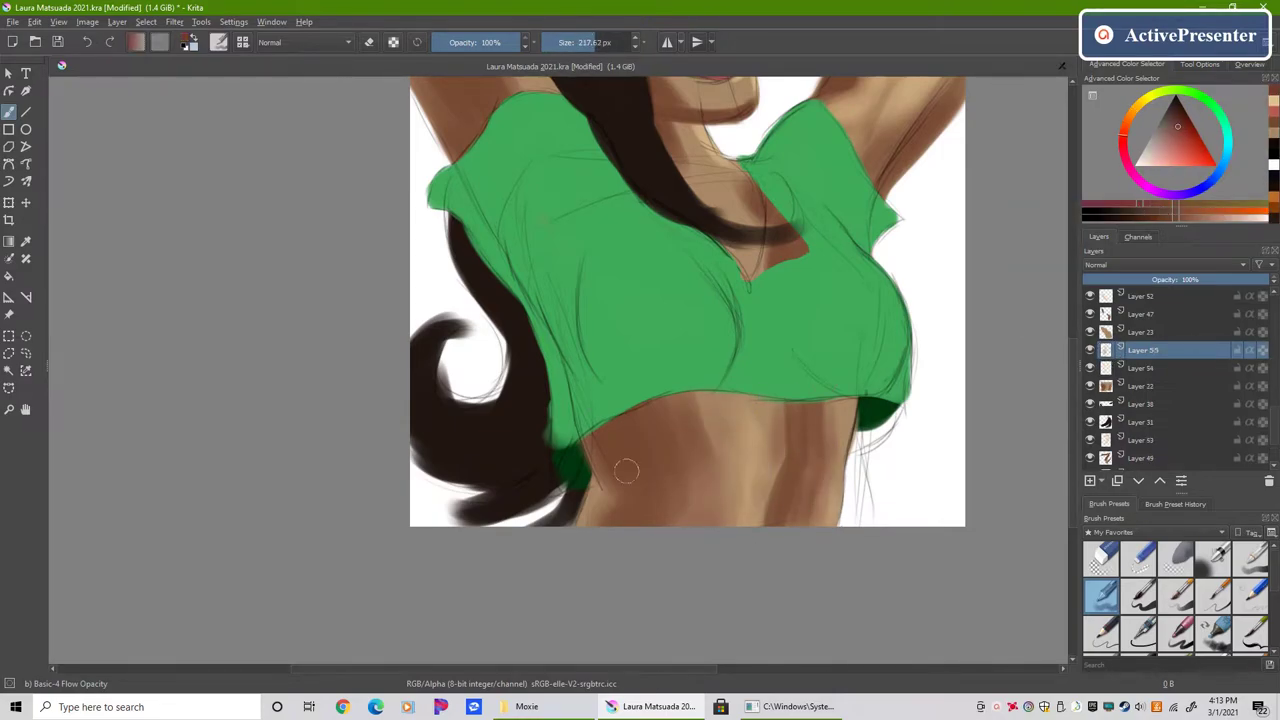
key("Insert")
scroll(564, 322, "down", 2)
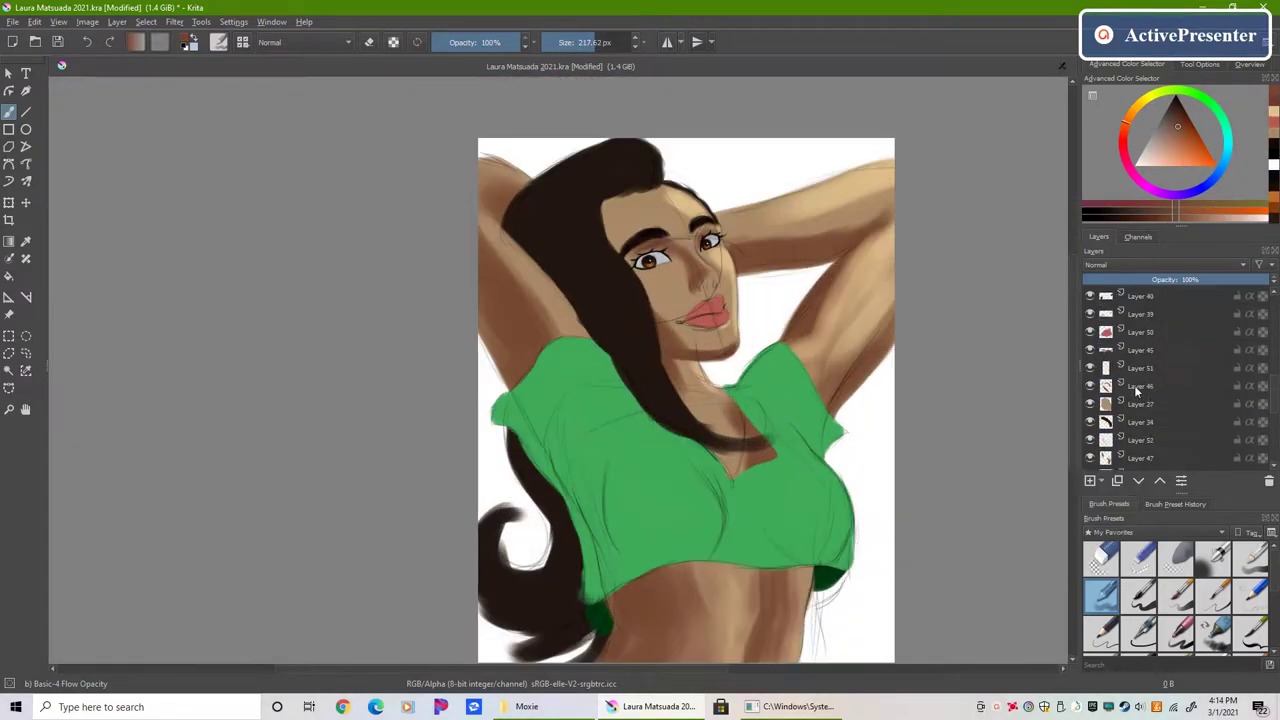
Step: Highlight the raised arms in pale tan with Basic-4 Flow Opacity
scroll(564, 322, "up", 2)
left_click(520, 146, "ctrl")
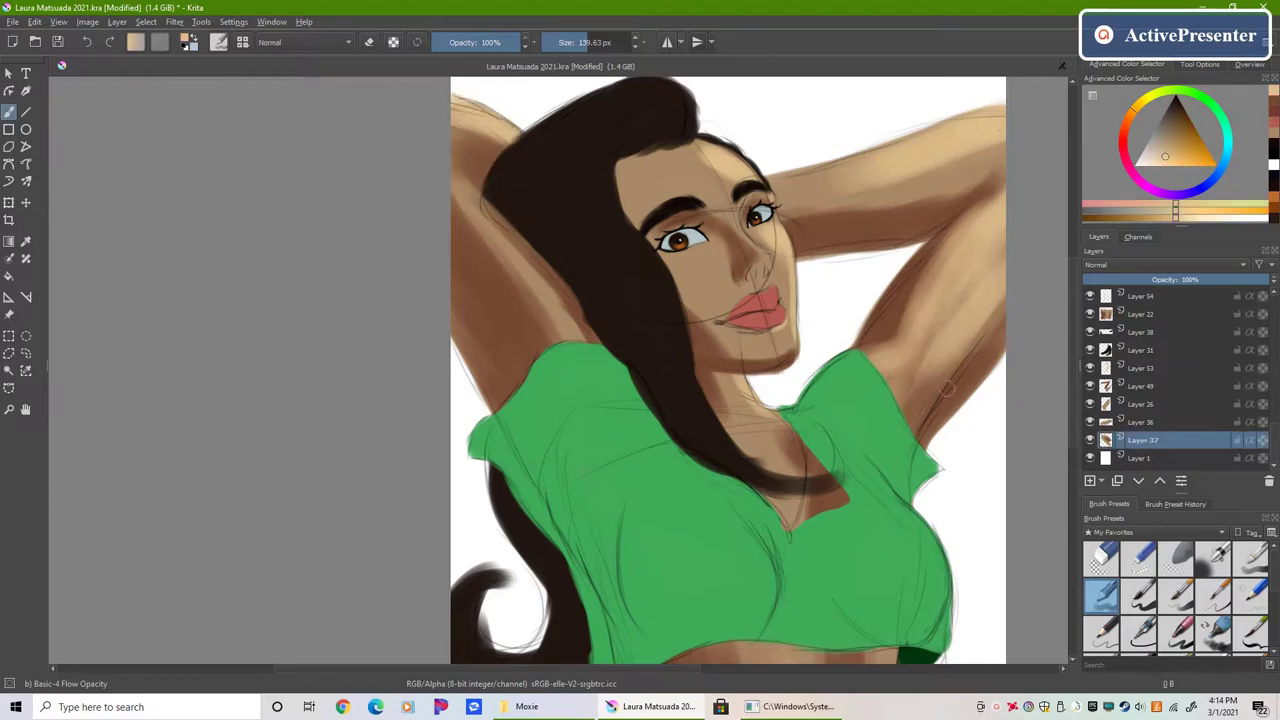
scroll(697, 347, "down", 2)
scroll(1133, 421, "up", 3)
Step: Try a reddish-brown tint over the face on a new layer above the face skin, and undo it
left_click_drag(593, 42, 610, 42)
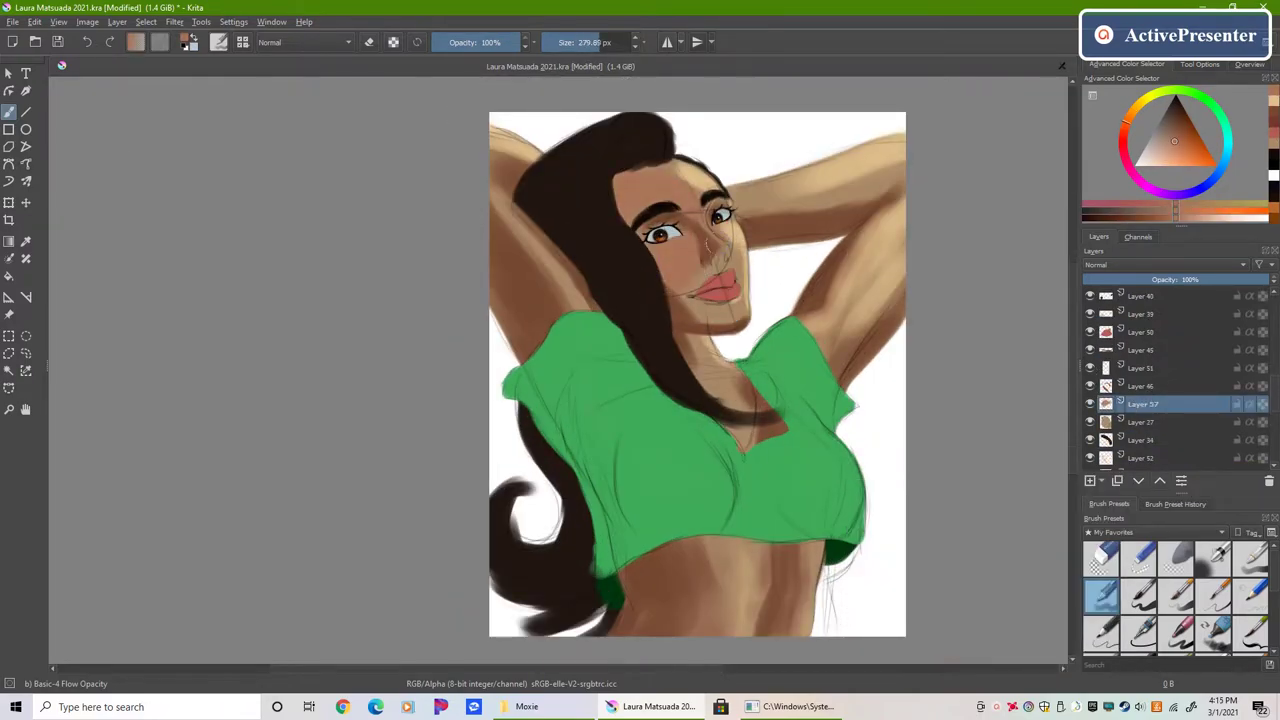
left_click_drag(764, 233, 604, 213)
key("ctrl+z")
Step: Apply the Burn adjustment to the face's base skin layer
left_click(174, 21)
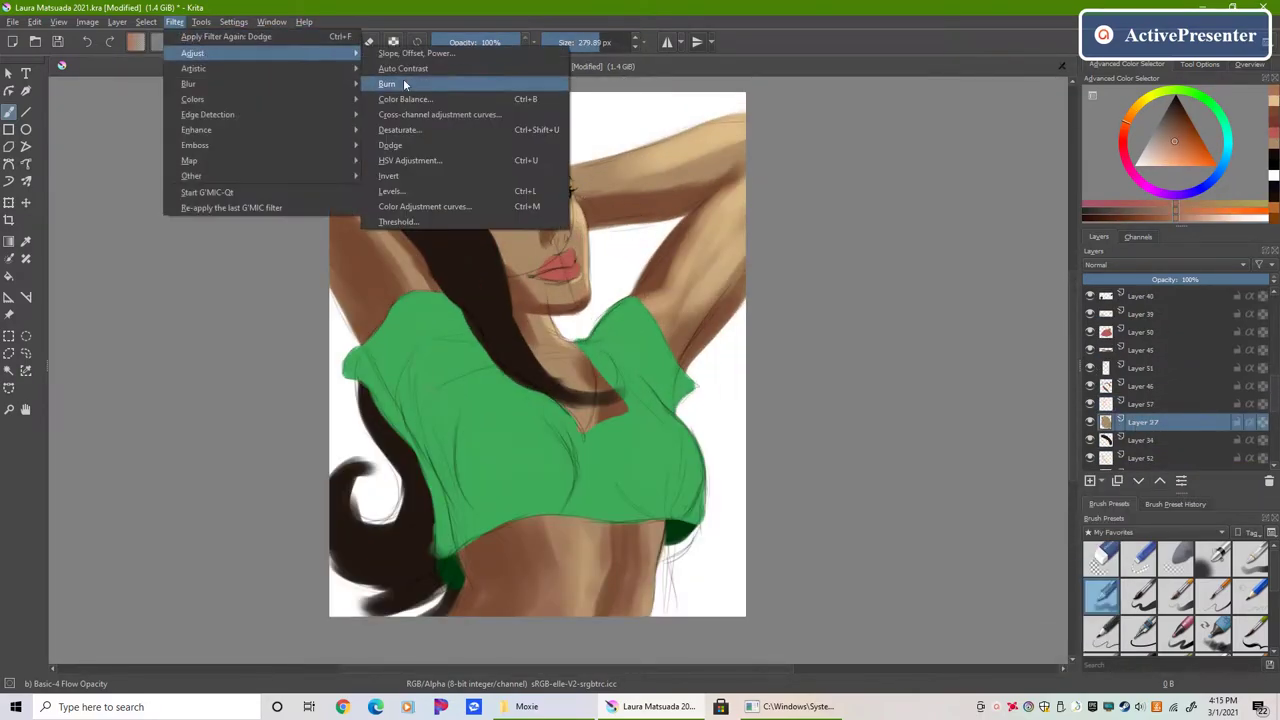
left_click(400, 83)
left_click(337, 449)
scroll(1146, 355, "down", 2)
scroll(1146, 355, "down", 3)
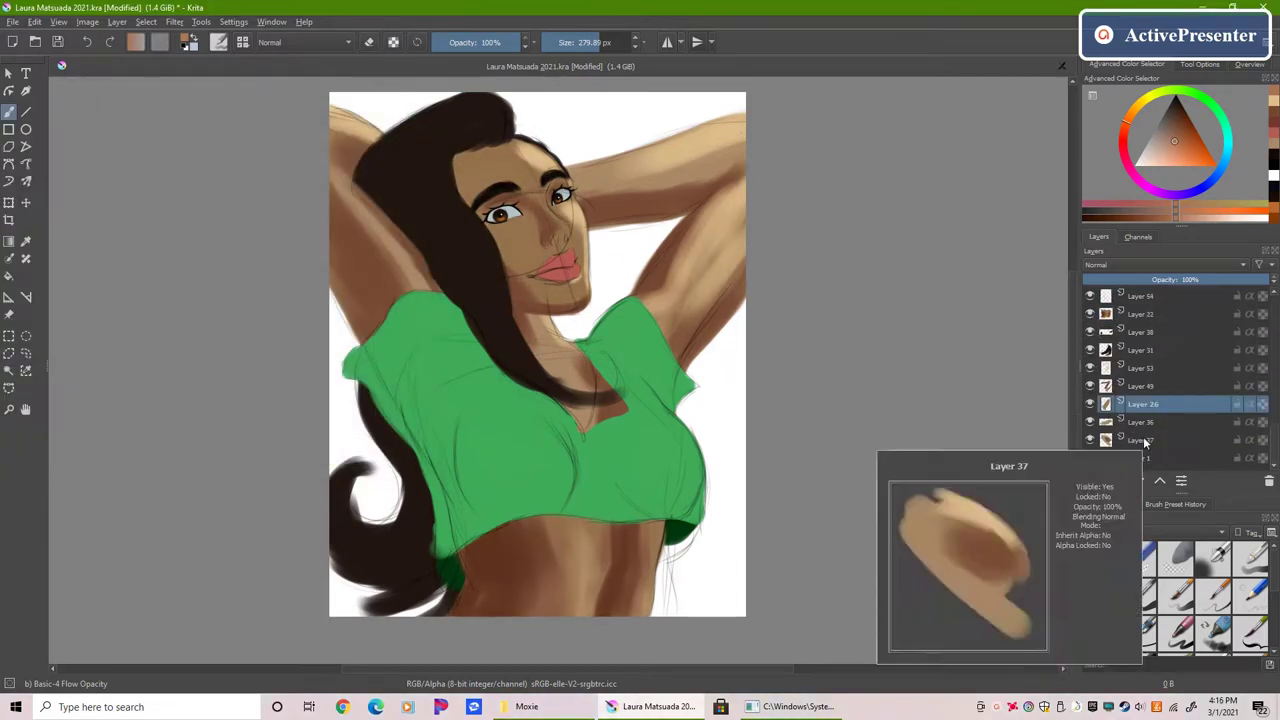
Step: Blend the far arm's pale highlights into the skin with Blender Basic at about 270 px
scroll(943, 357, "down", 2)
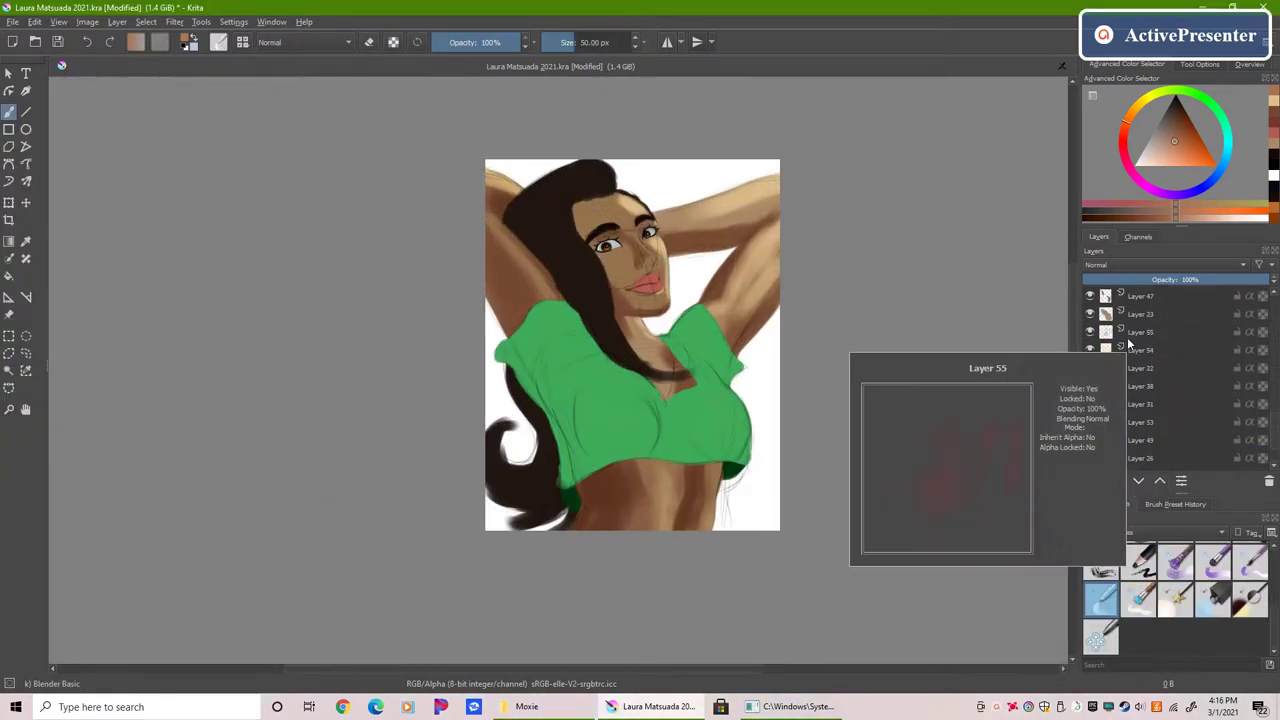
scroll(1146, 380, "down", 3)
left_click(1143, 368)
scroll(697, 250, "up", 3)
scroll(562, 373, "up", 1)
left_click_drag(595, 42, 610, 42)
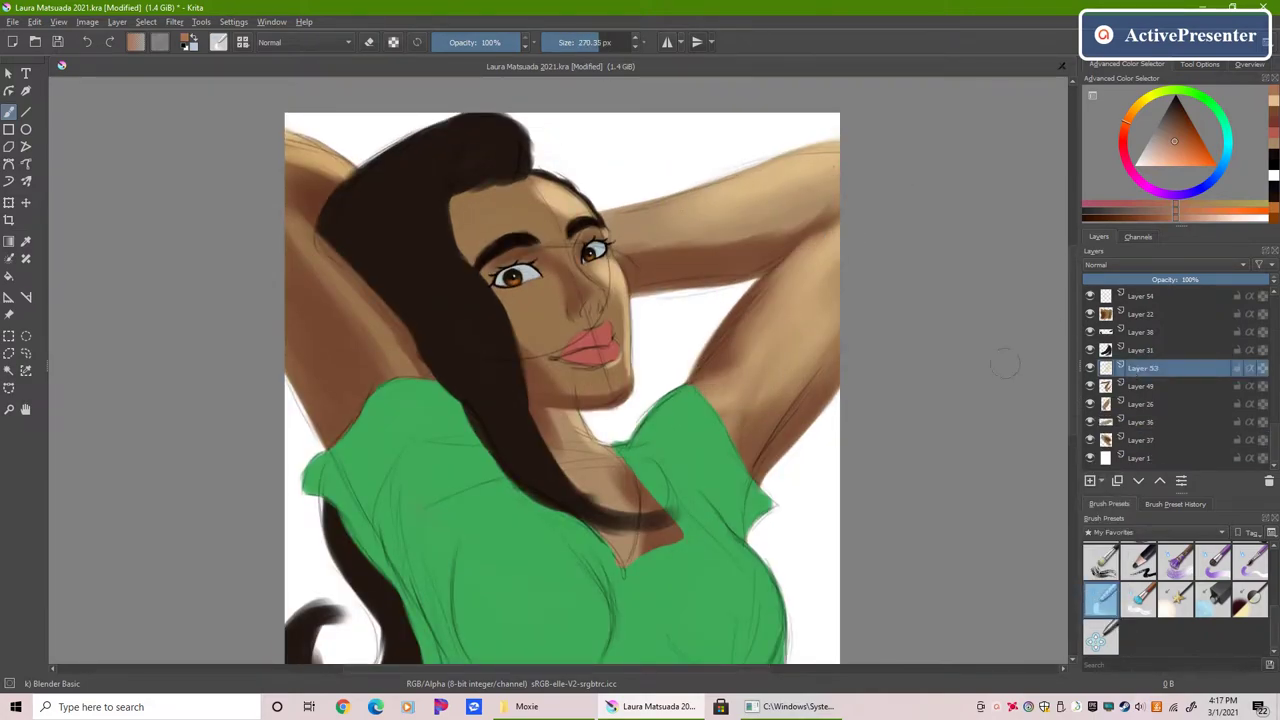
Step: Blend the midriff's skin, pale highlights and reddish-brown shading with Blender Basic at about 218 px, layer by layer
scroll(579, 508, "down", 5)
key("Page_Up")
key("Page_Up")
key("Page_Up")
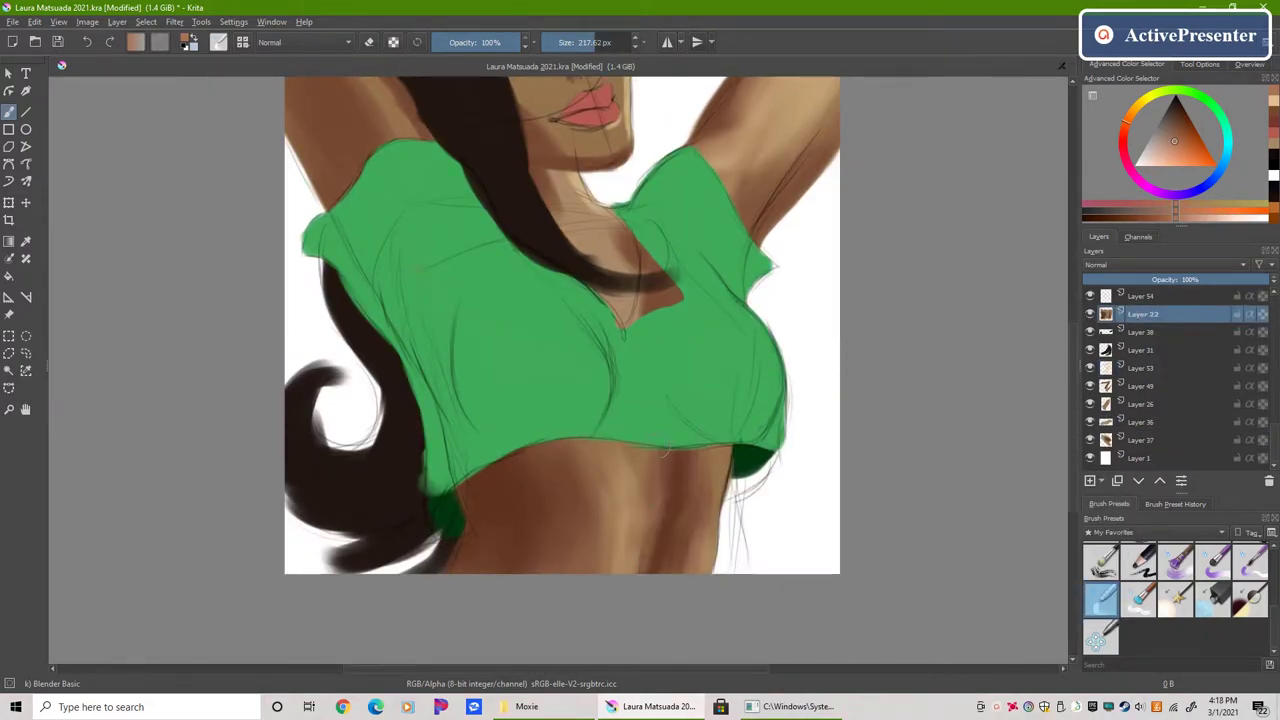
left_click(1145, 296)
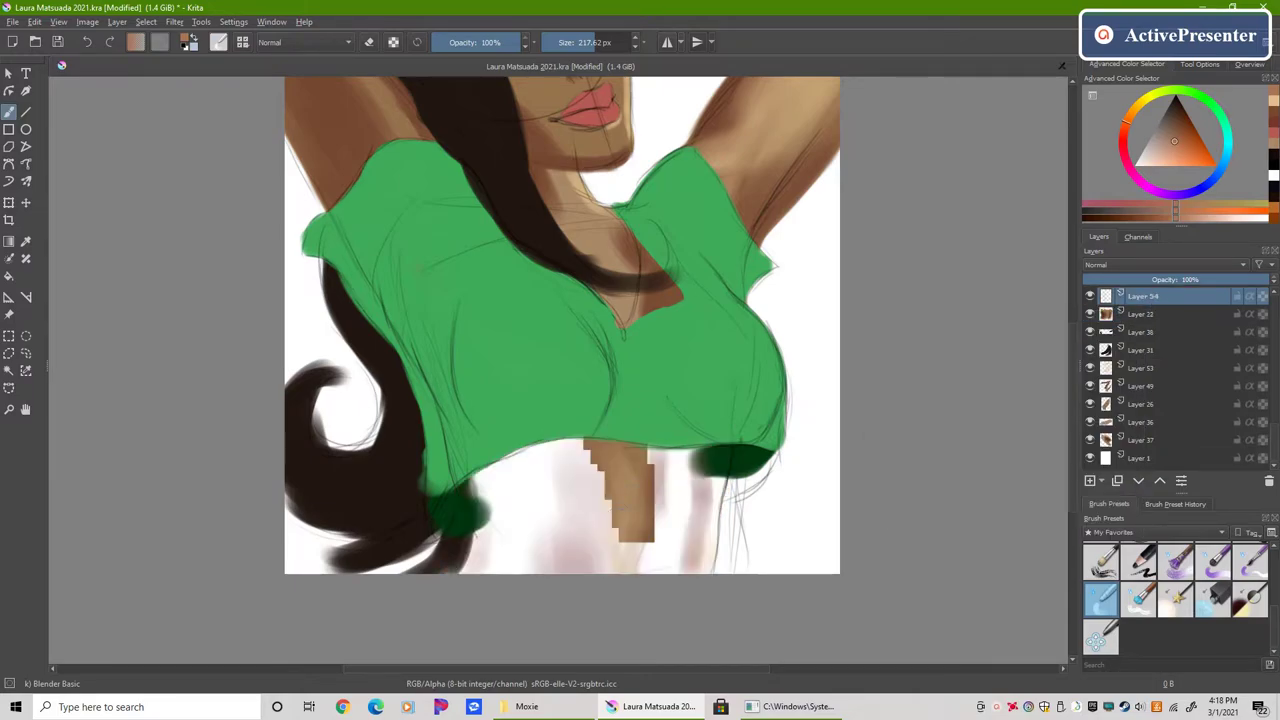
scroll(1155, 315, "up", 1)
key("Page_Up")
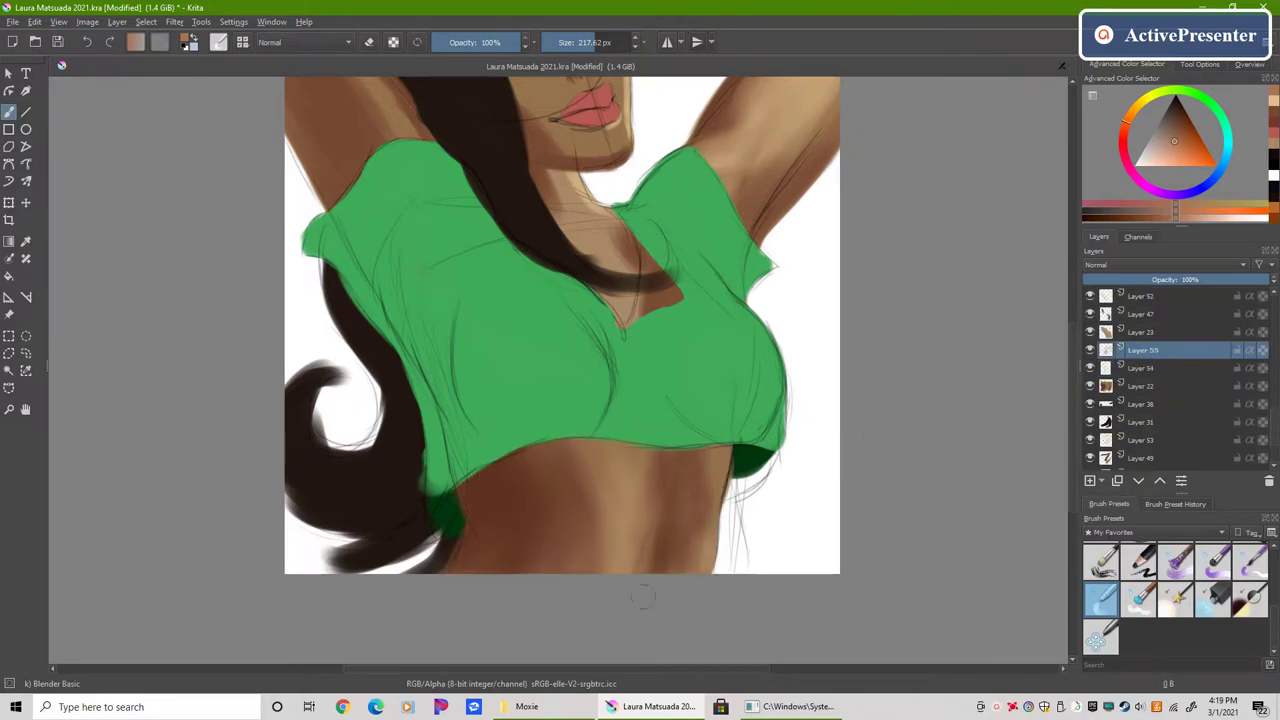
Step: Smooth the neck and chest shading and the far arm's shading with Blender Basic at about 234 px
scroll(1172, 387, "up", 2)
key("Page_Up")
key("Page_Up")
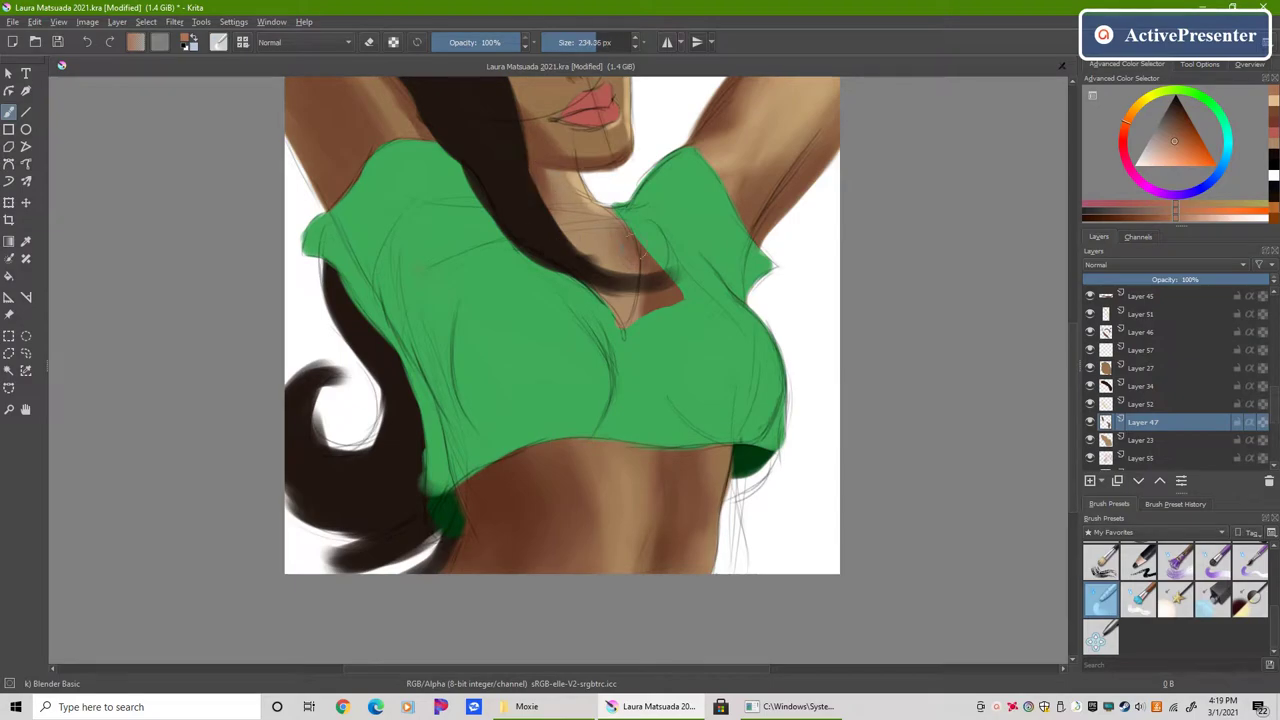
scroll(562, 370, "up", 3)
key("Page_Up")
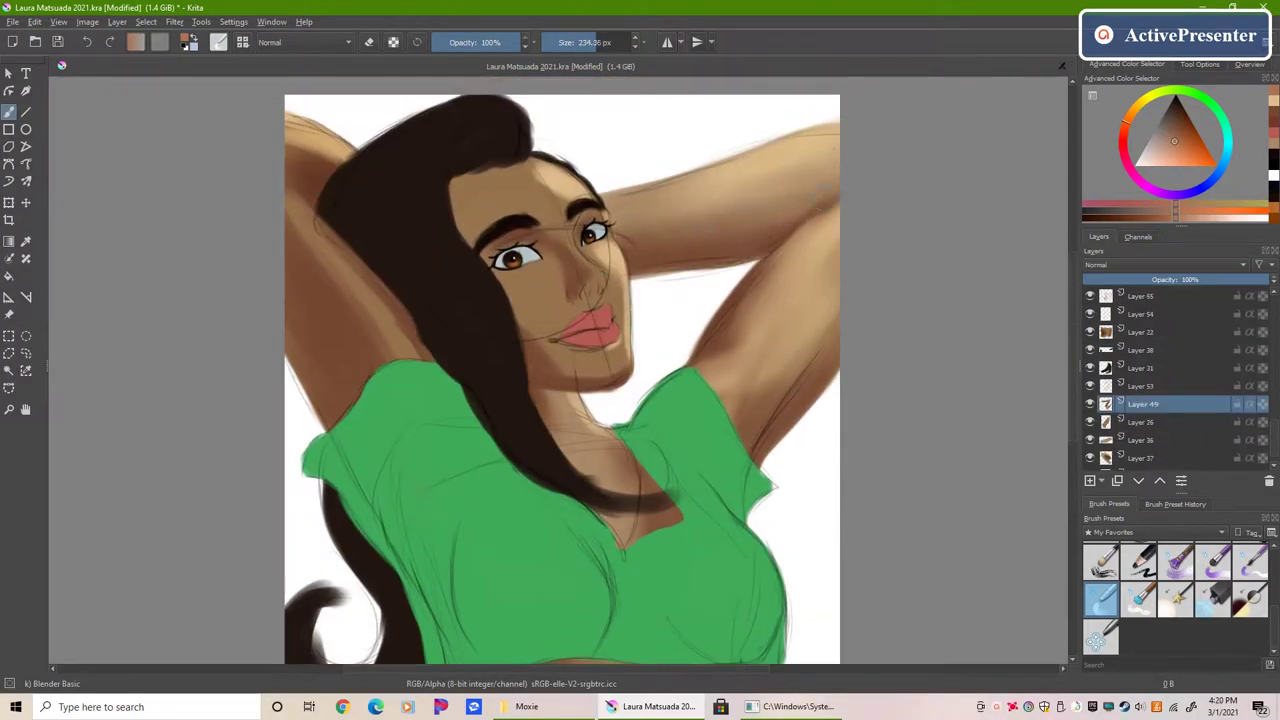
Step: Blend the shading and highlights on the raised arm beside the long hair with Blender Basic at about 320 px
scroll(361, 398, "up", 2)
key("Page_Up")
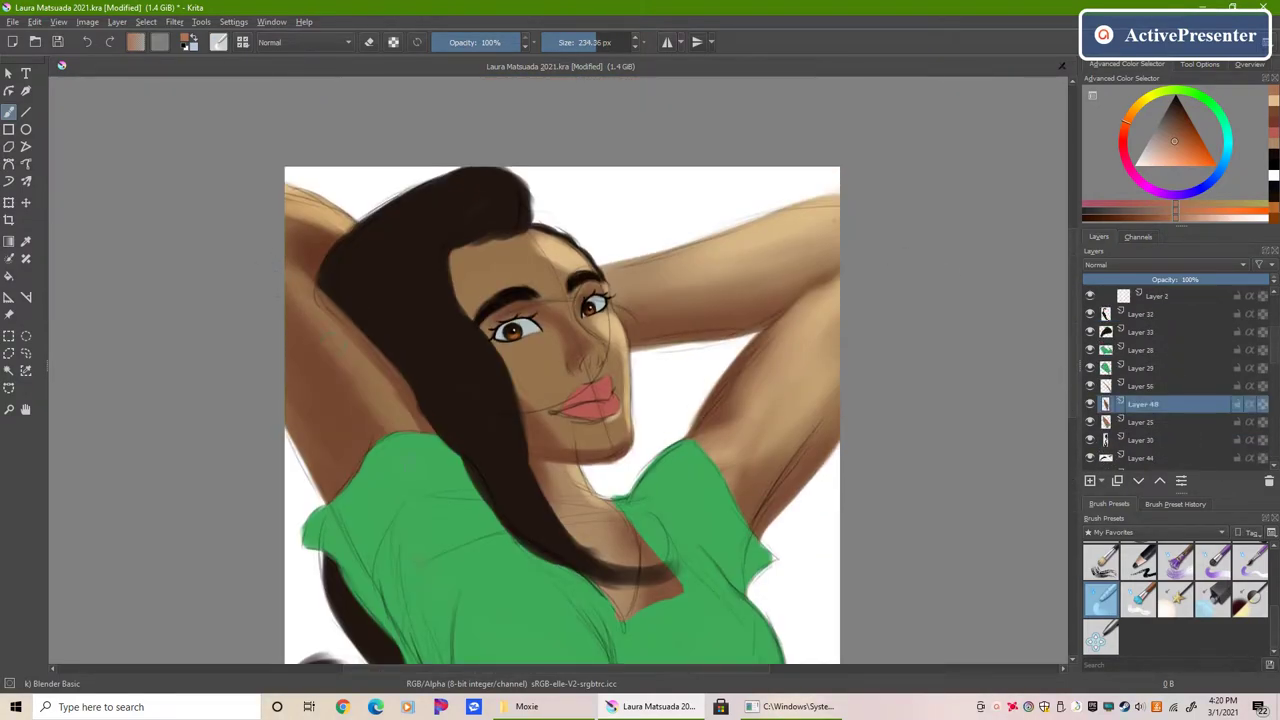
key("Page_Up")
key("Page_Down")
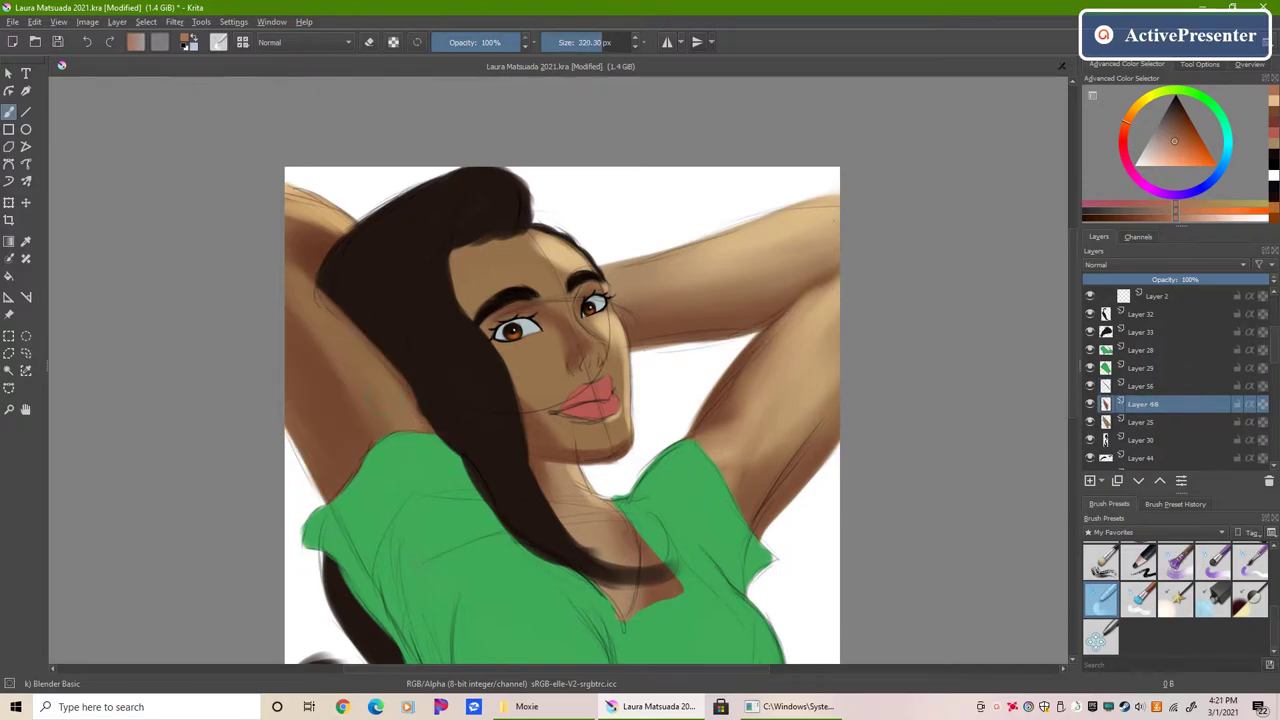
key("Page_Down")
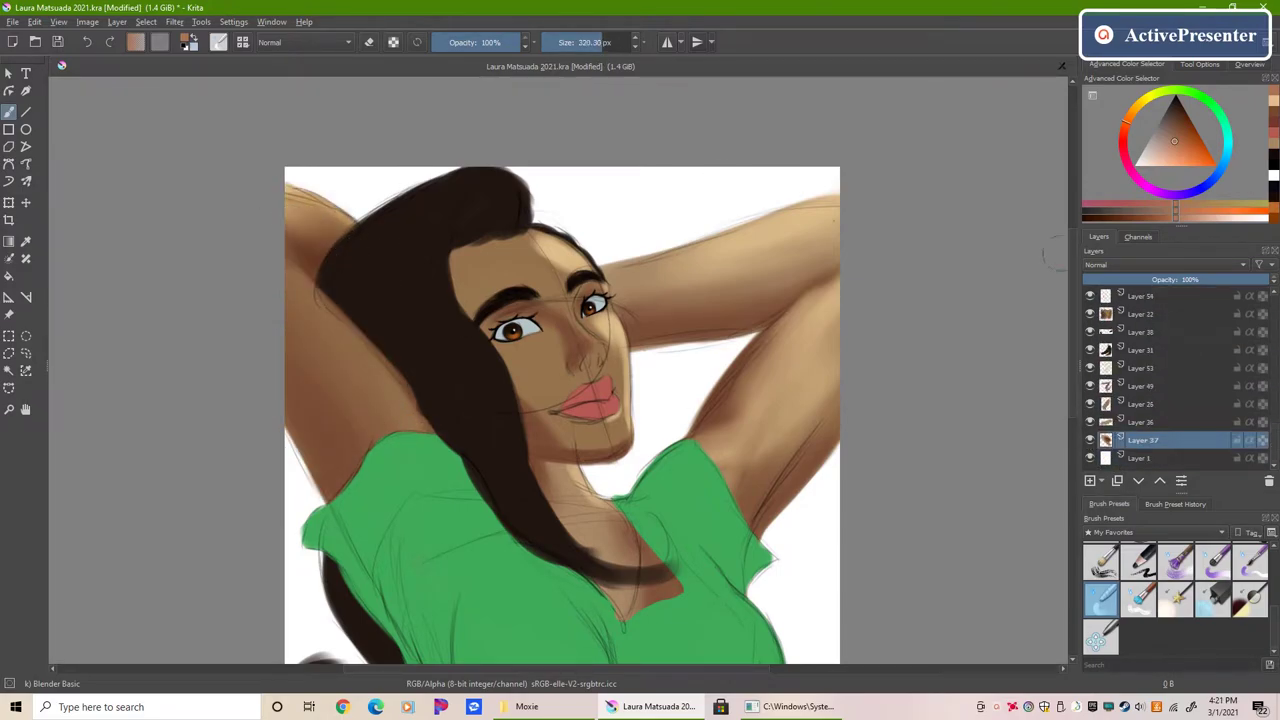
Step: Blend the face's pale highlights and brown shading on their separate layers with Blender Basic
key("1")
key("Page_Down")
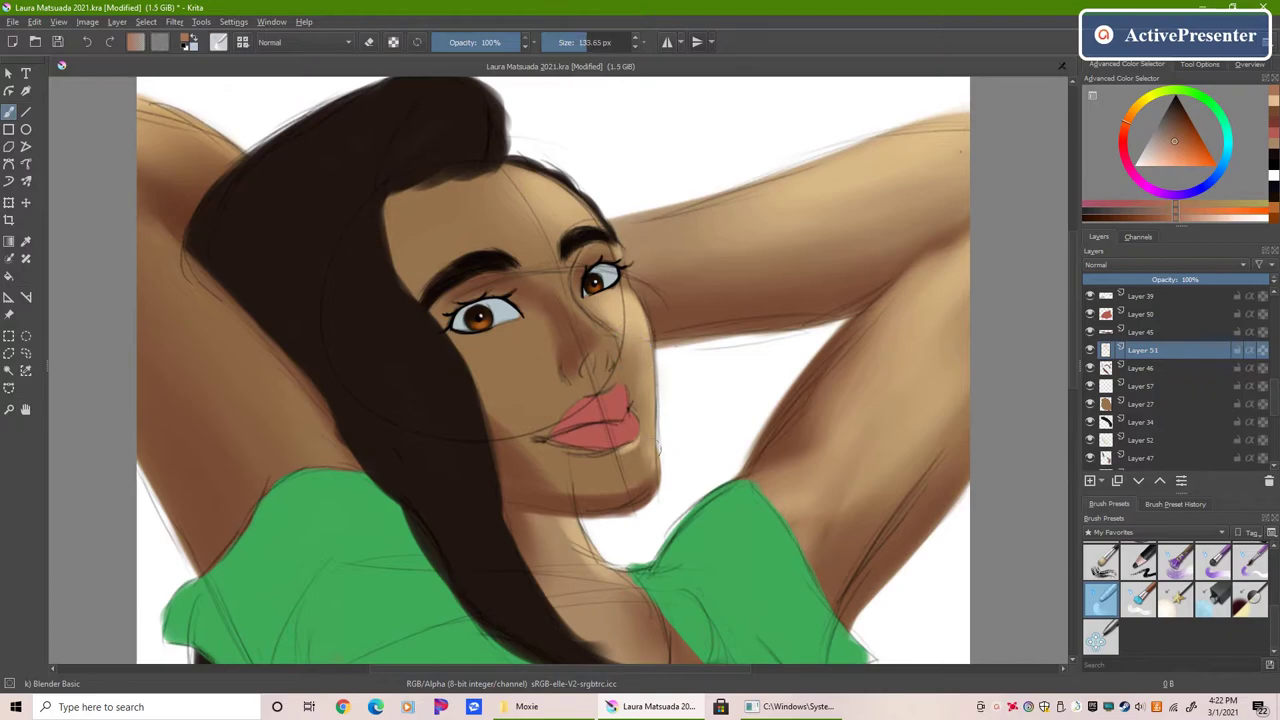
key("Page_Down")
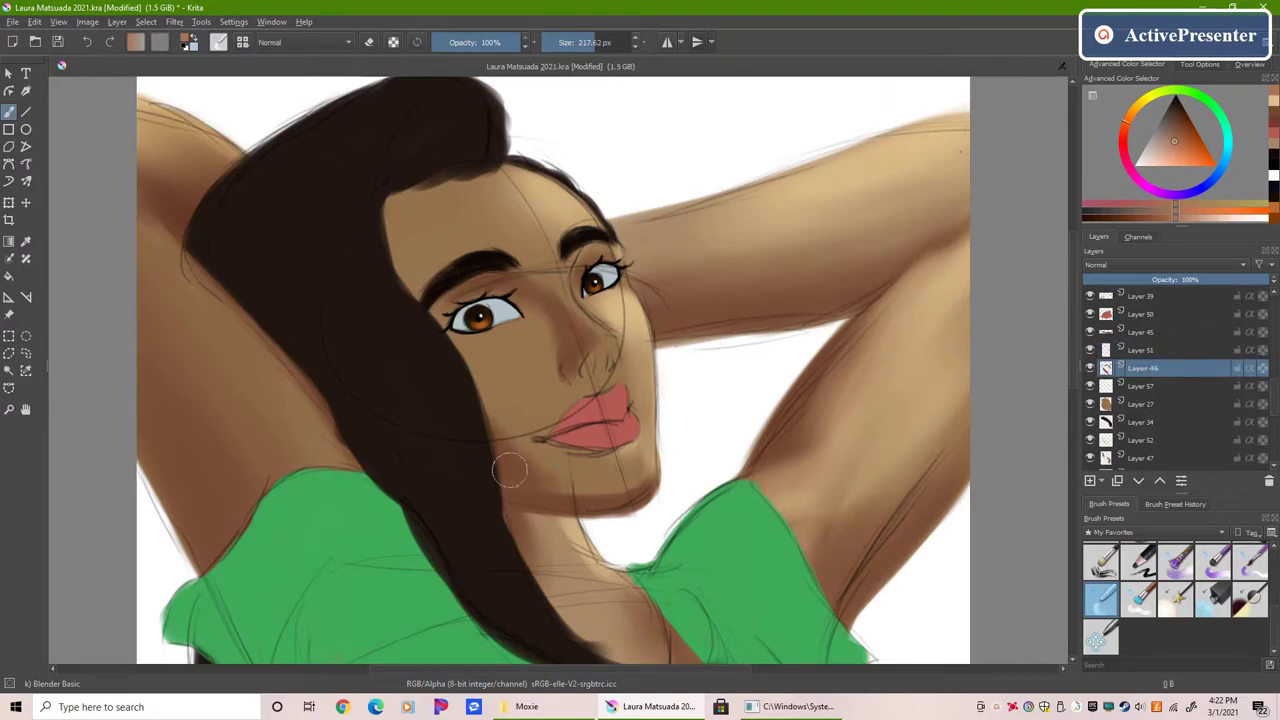
Step: Add reddish-brown shading around the eyes with Basic-3 Flow on a new layer and soften it with Blender Basic
left_click(1156, 335)
key("Insert")
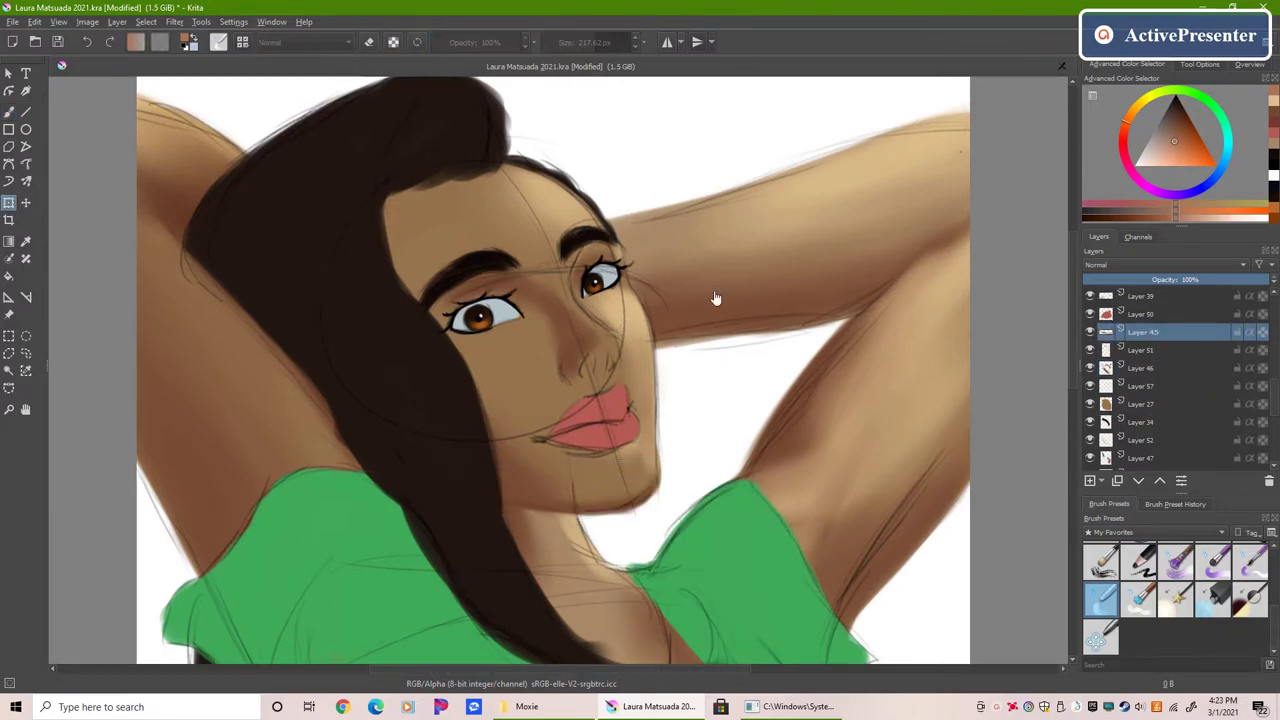
scroll(683, 320, "down", 5)
key("slash")
scroll(666, 358, "up", 2)
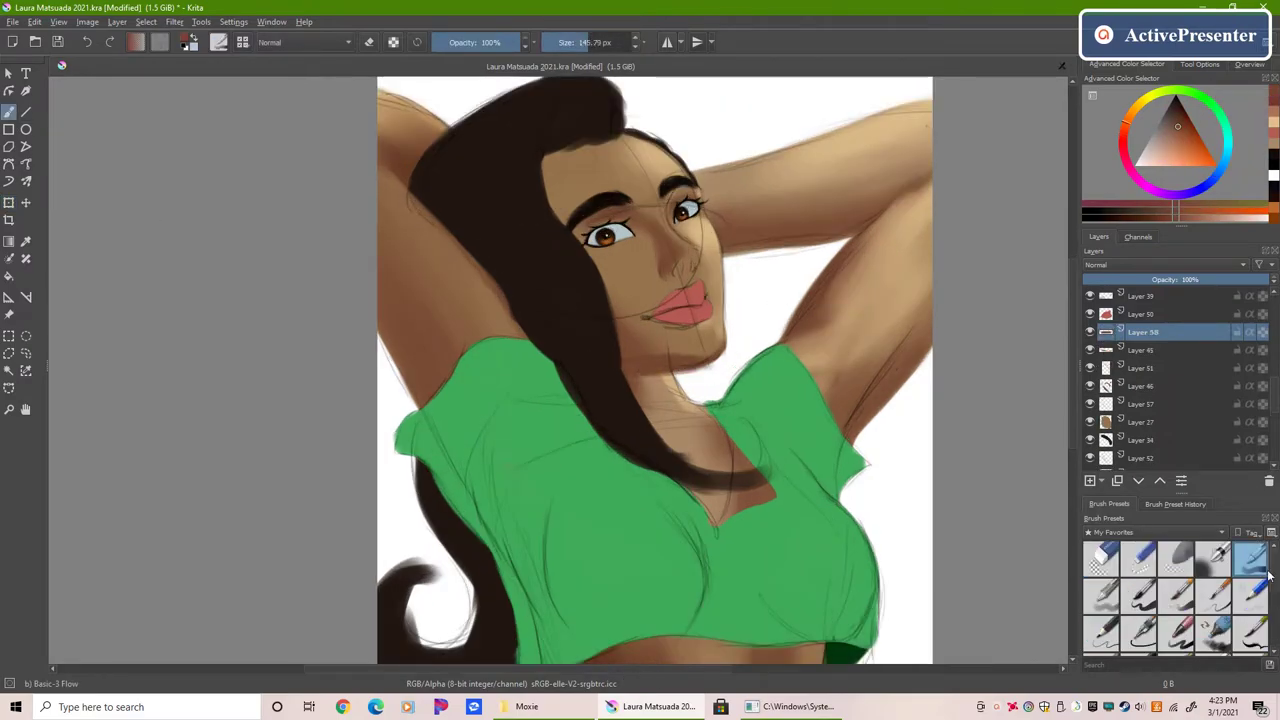
key("slash")
scroll(618, 340, "down", 2)
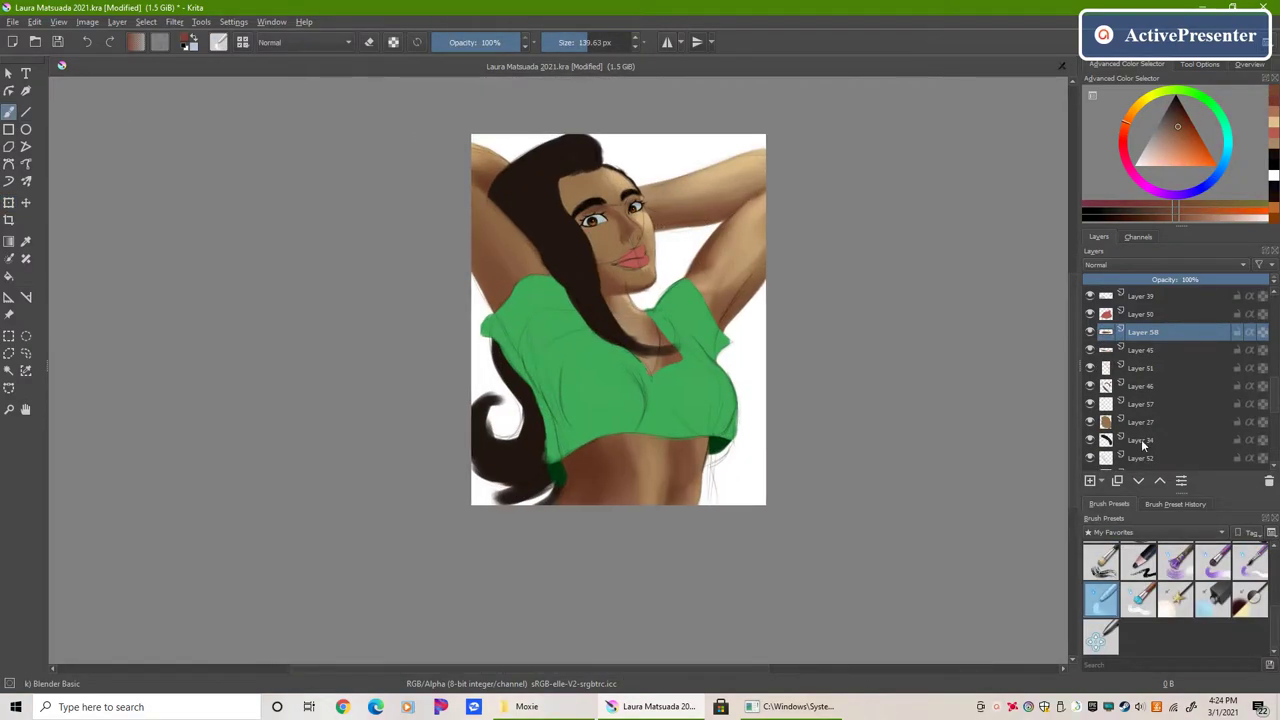
Step: Airbrush soft tan tones onto the raised arm beside the long hair with Airbrush Soft on a new layer
scroll(1275, 460, "down", 3)
key("p")
scroll(610, 370, "down", 3)
scroll(610, 370, "up", 2)
left_click(1173, 215)
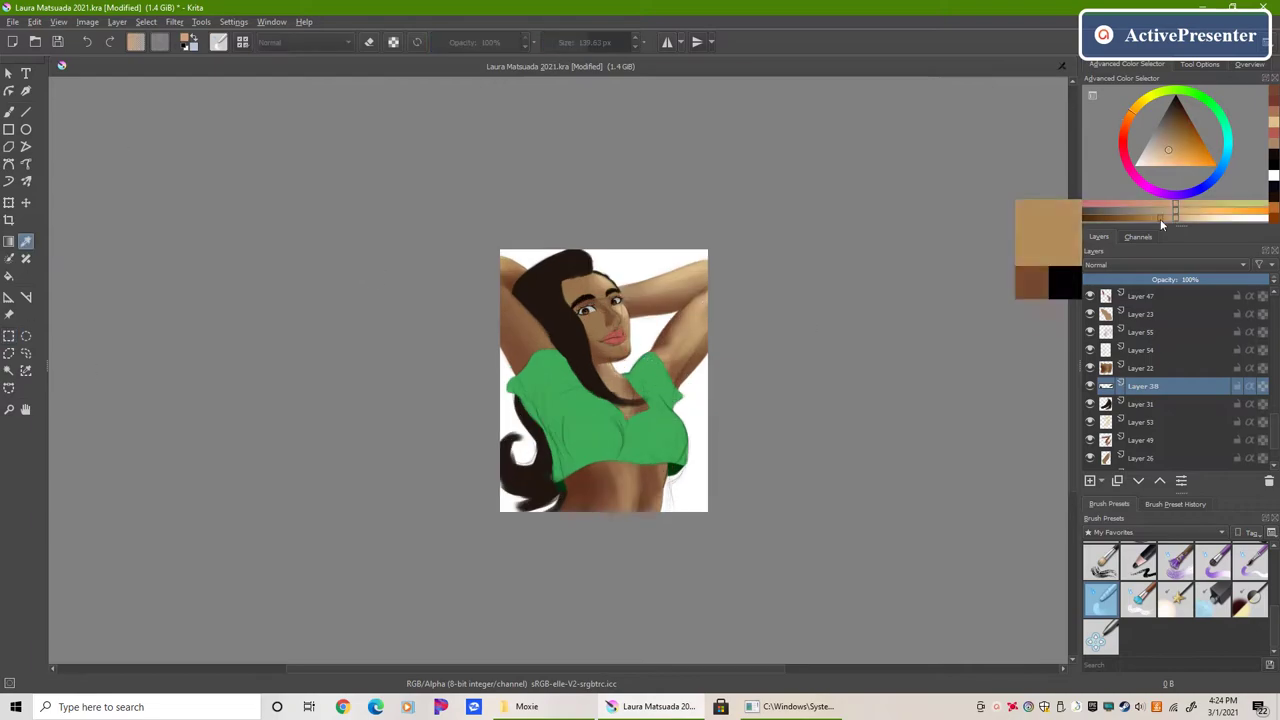
left_click(1143, 403)
left_click(1213, 556)
scroll(437, 262, "up", 2)
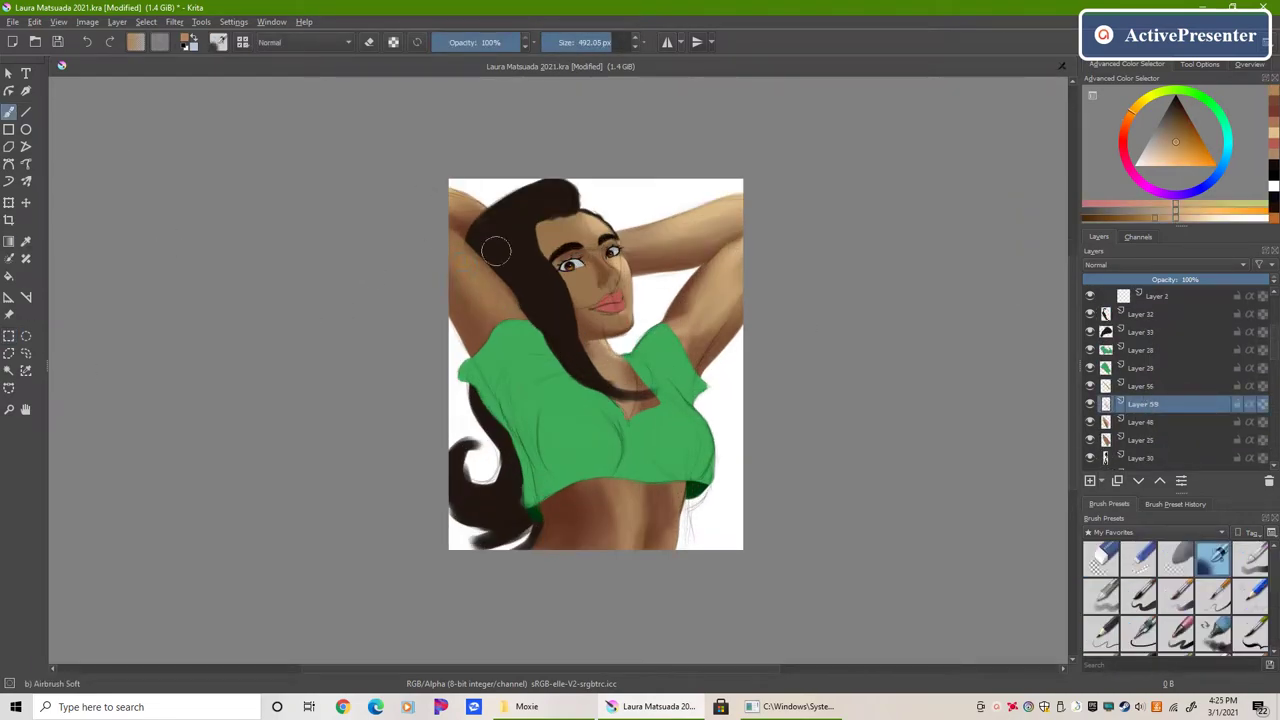
Step: Shade the crop top's near sleeve and side in dark green with Basic-4 Flow Opacity on a new layer
left_click(1143, 349)
scroll(658, 425, "up", 2)
left_click(1177, 115)
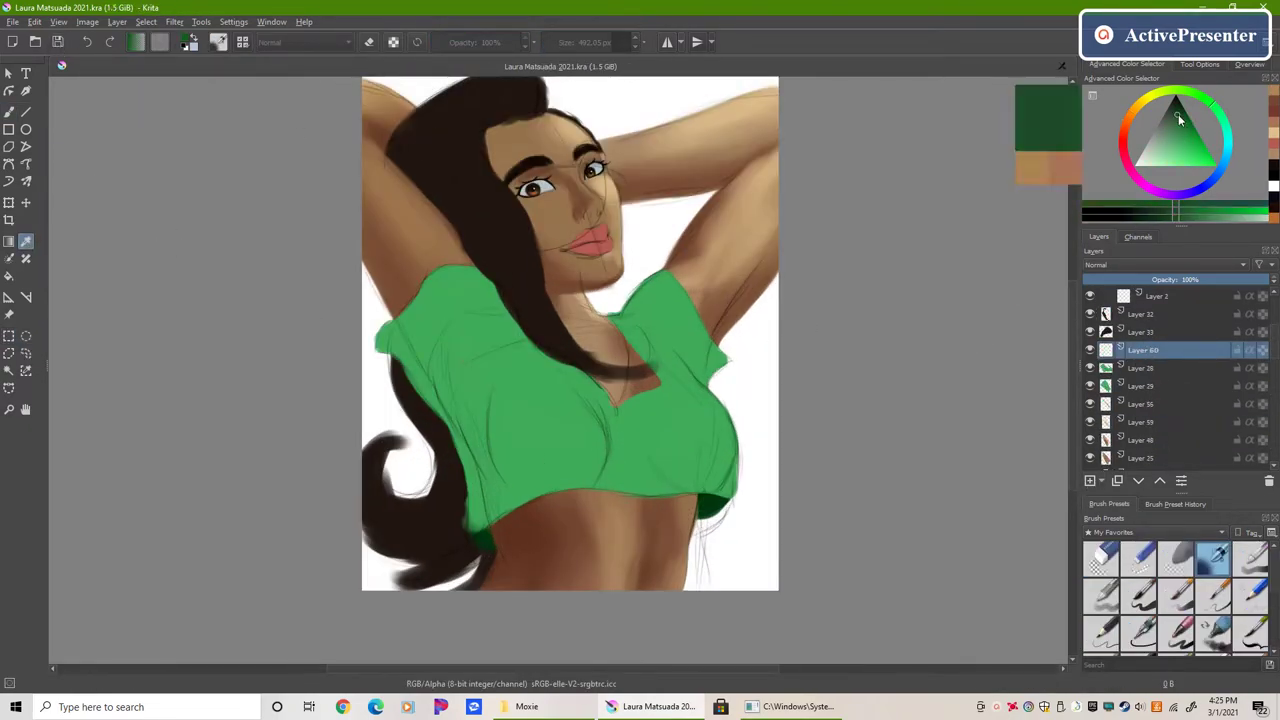
left_click(1101, 594)
key("[")
mouse_move(486, 362)
left_mouse_down()
mouse_move(480, 500)
mouse_move(440, 380)
mouse_move(420, 370)
mouse_move(484, 470)
left_mouse_up()
Step: Add dark green shading to both sides of the crop top's bust with a larger brush
key("]")
key("]")
key("]")
left_click_drag(640, 420, 690, 470)
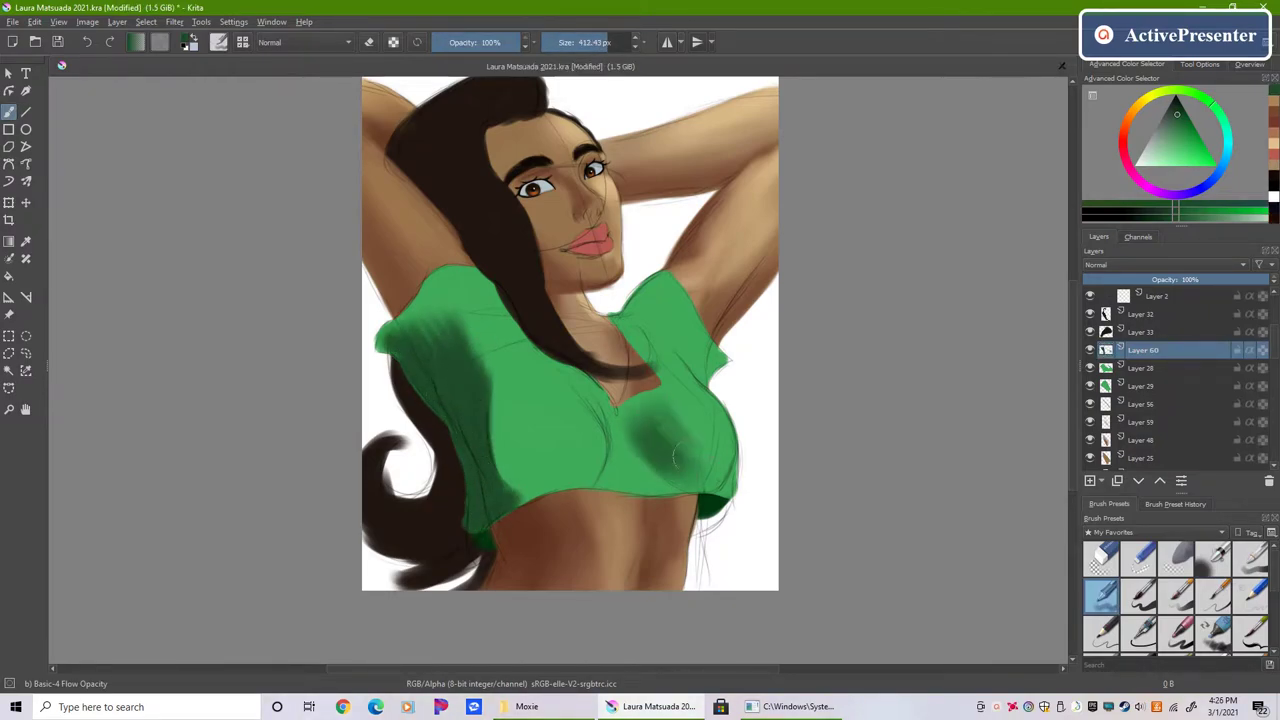
left_click_drag(530, 400, 495, 490)
left_click_drag(490, 365, 670, 440)
left_click_drag(560, 385, 510, 400)
Step: Shade the crop top's far sleeve in dark green on a separate new layer
key("Insert")
left_click_drag(700, 375, 640, 295)
key("Insert")
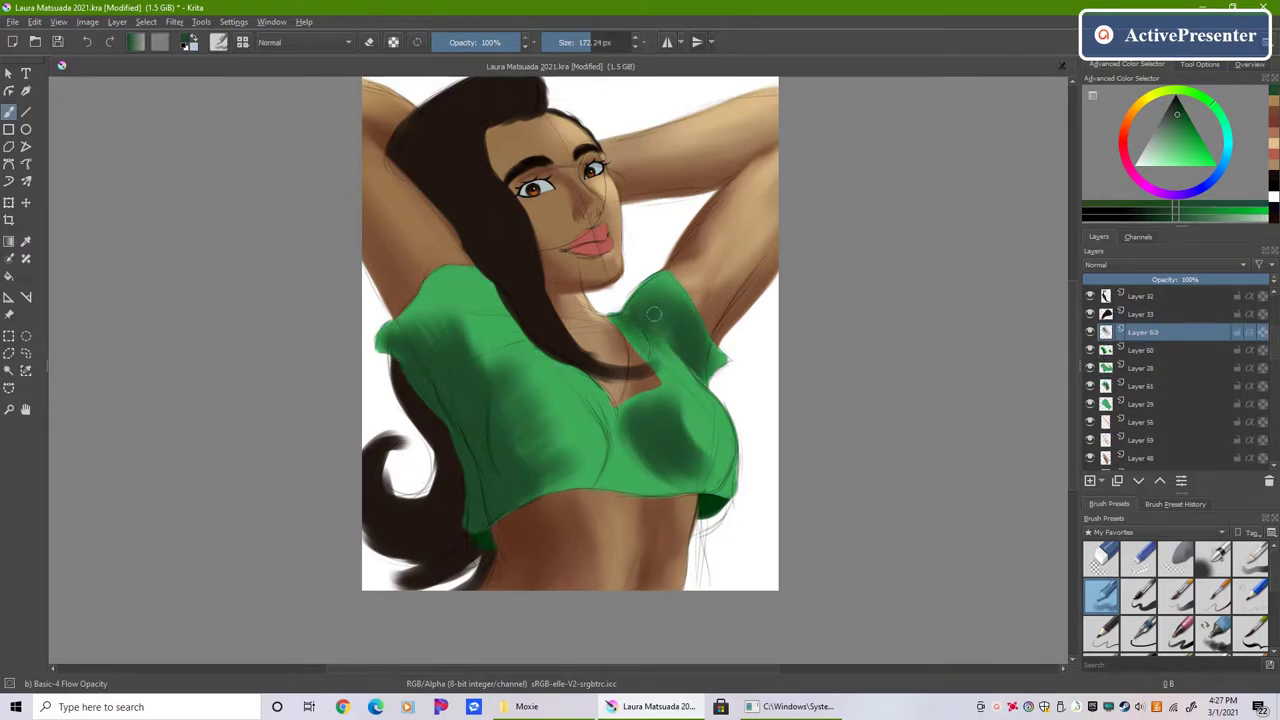
Step: Deepen the shading along the crop top's side and lower bust in a darker green on a new layer
scroll(666, 336, "down", 2)
key("Insert")
scroll(611, 319, "up", 1)
key("]")
key("]")
key("]")
key("]")
left_click_drag(580, 440, 553, 410)
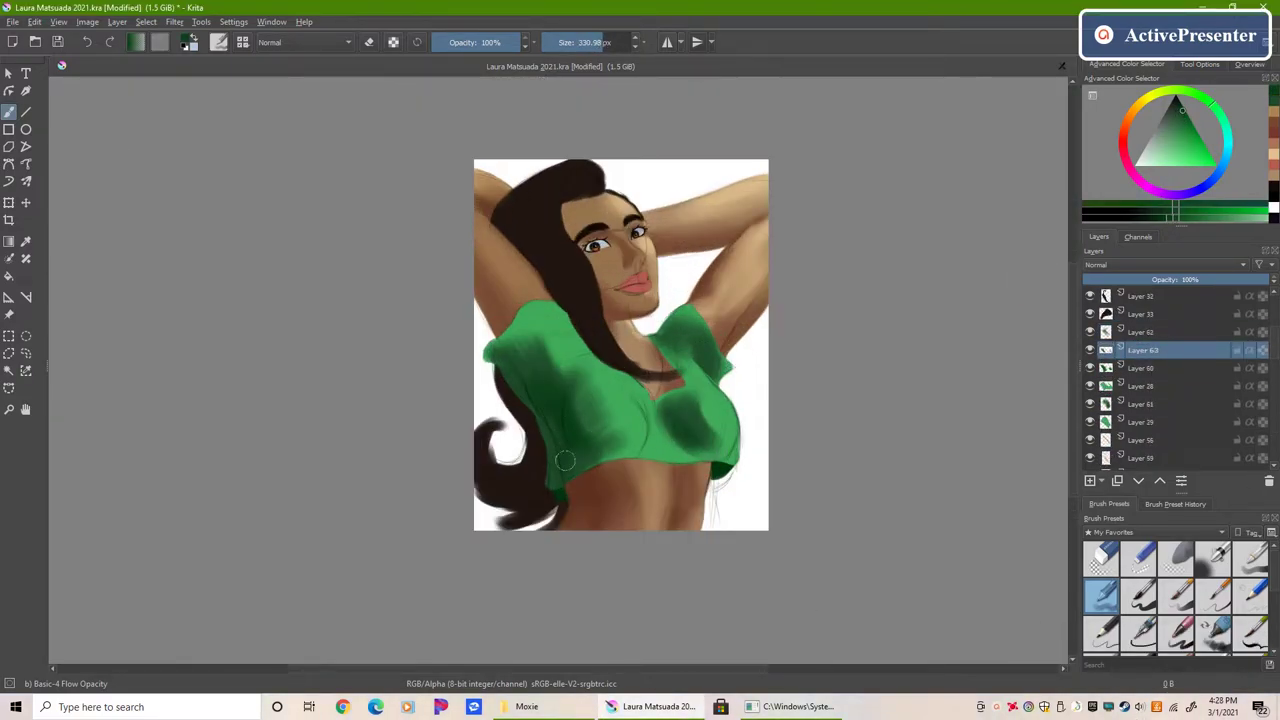
Step: Extend the green shading over the near sleeve, around the bust and up to the neckline
key("[")
key("[")
mouse_move(704, 441)
left_mouse_down()
mouse_move(669, 438)
mouse_move(530, 320)
left_mouse_up()
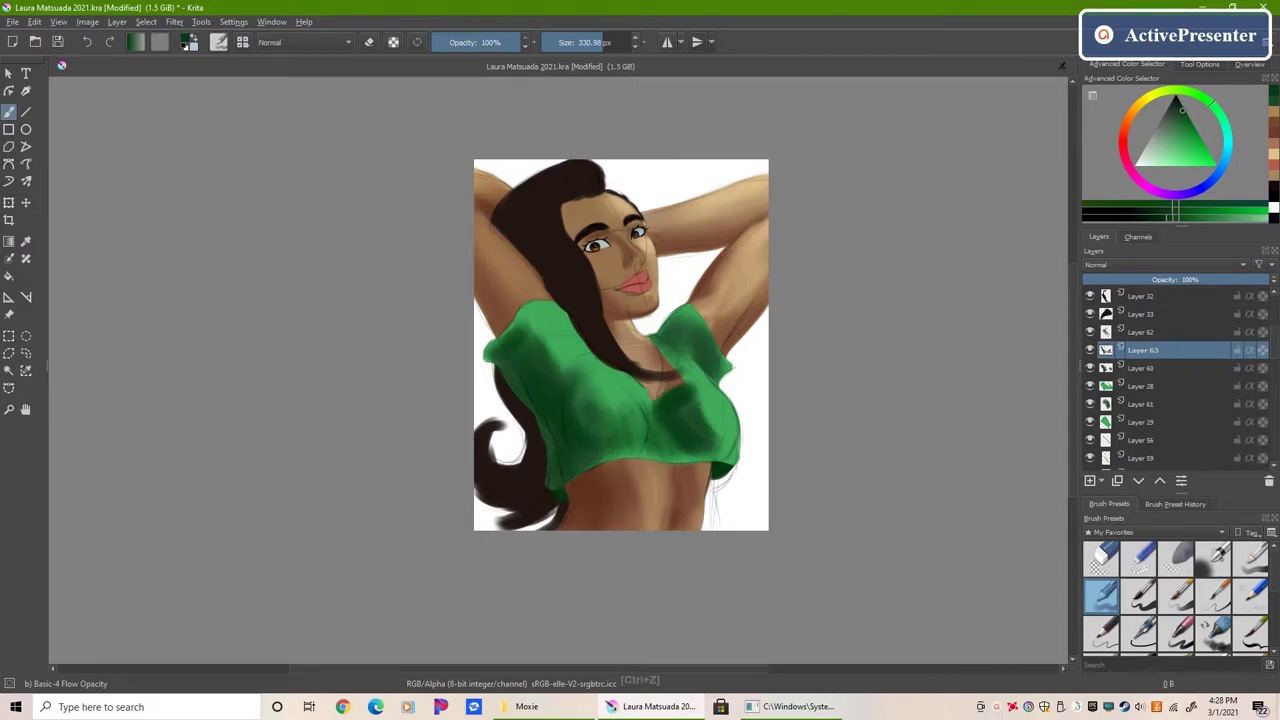
left_click_drag(695, 388, 664, 352)
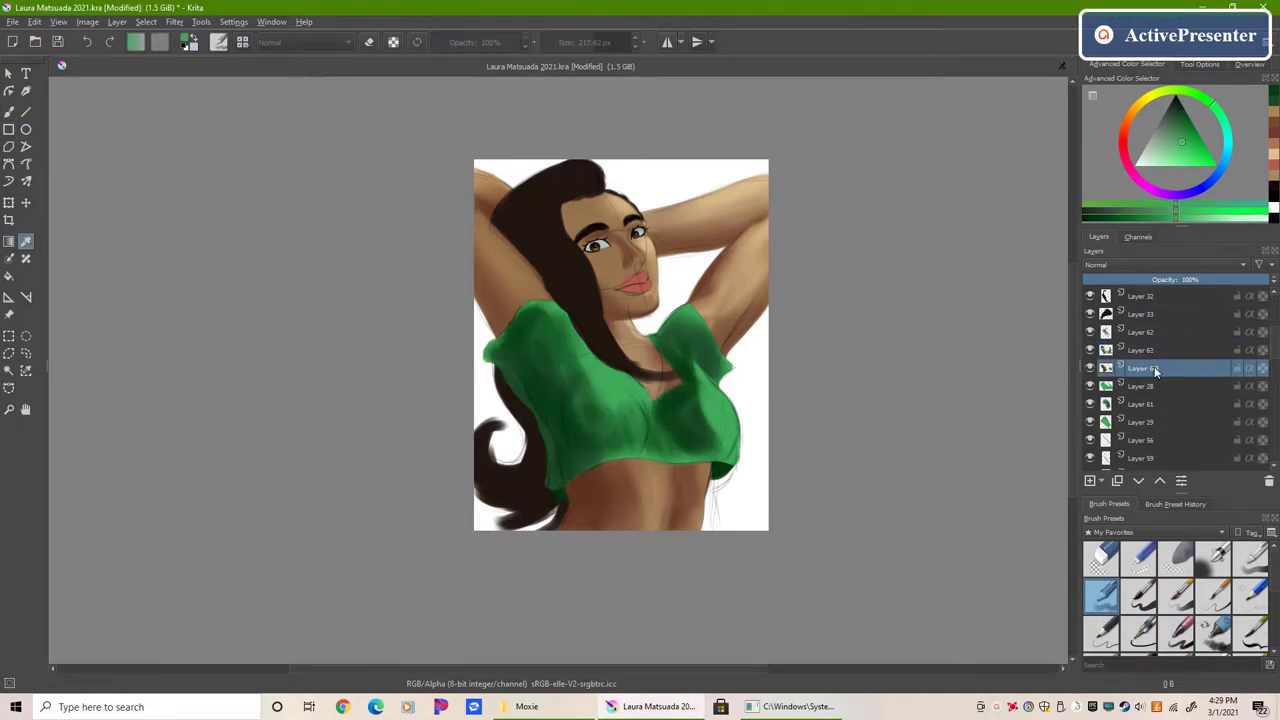
Step: Blend the crop top's green shading layers smoothly with Blender Basic at about 400 px
left_click(1143, 368)
scroll(626, 357, "up", 1)
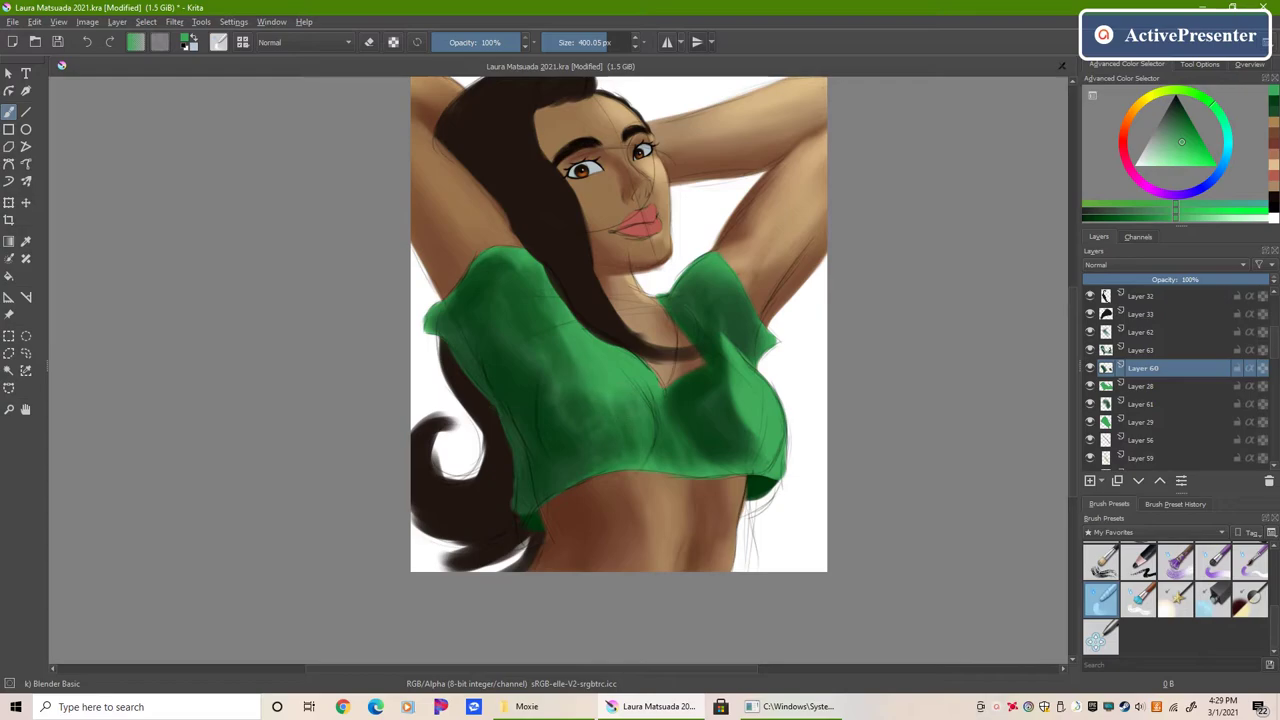
left_click(1098, 350)
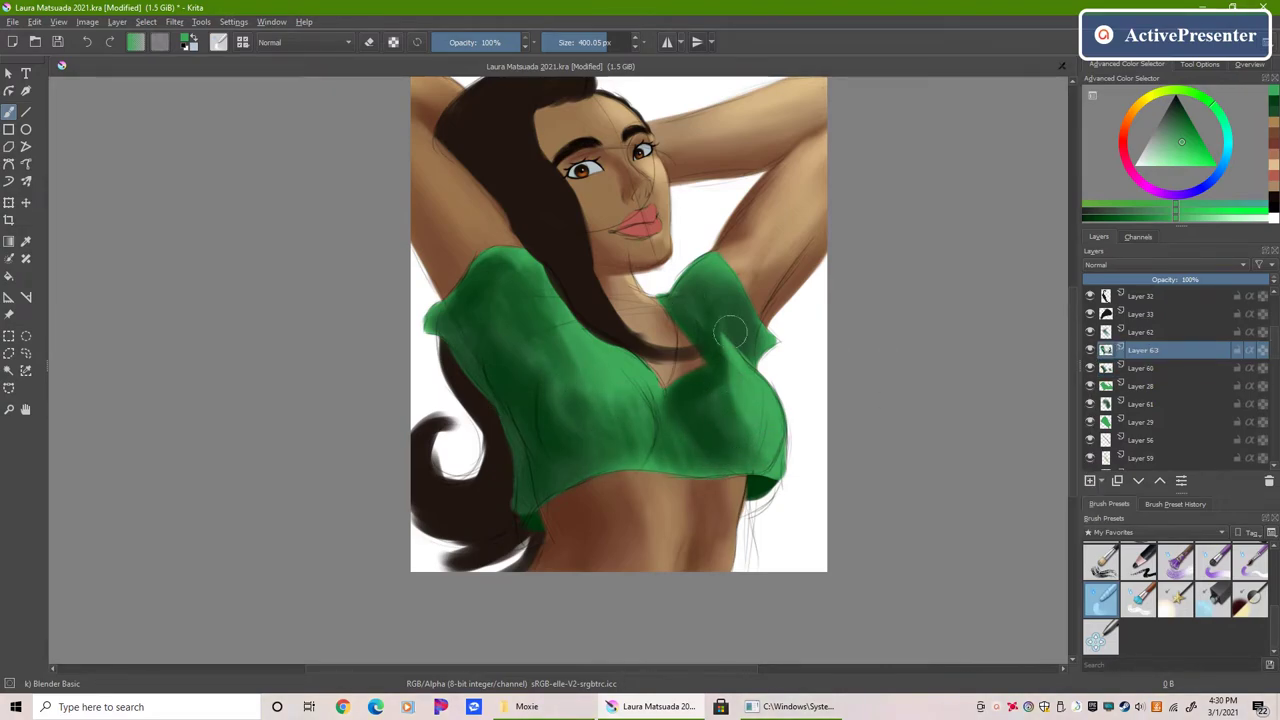
left_click_drag(731, 323, 712, 390)
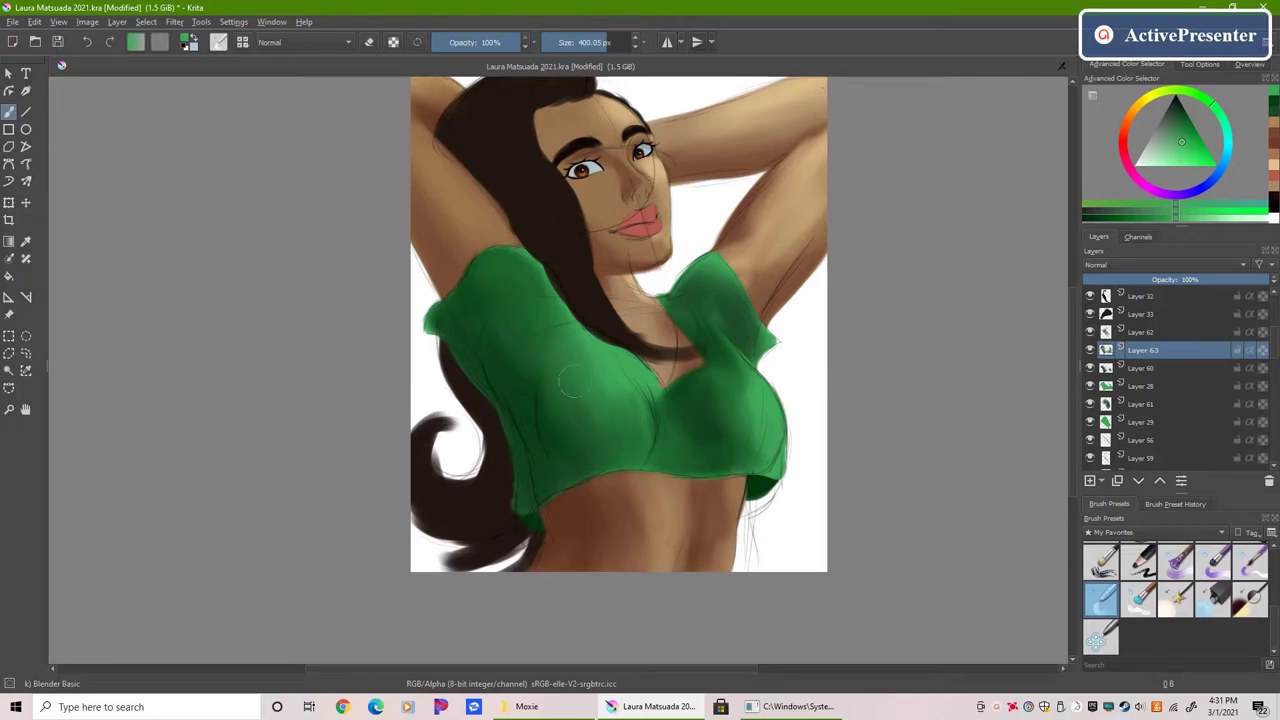
Step: Paint bright green highlights along the crop top's bust and neckline with Basic-4 Flow Opacity on a new layer
key("Insert")
key("/")
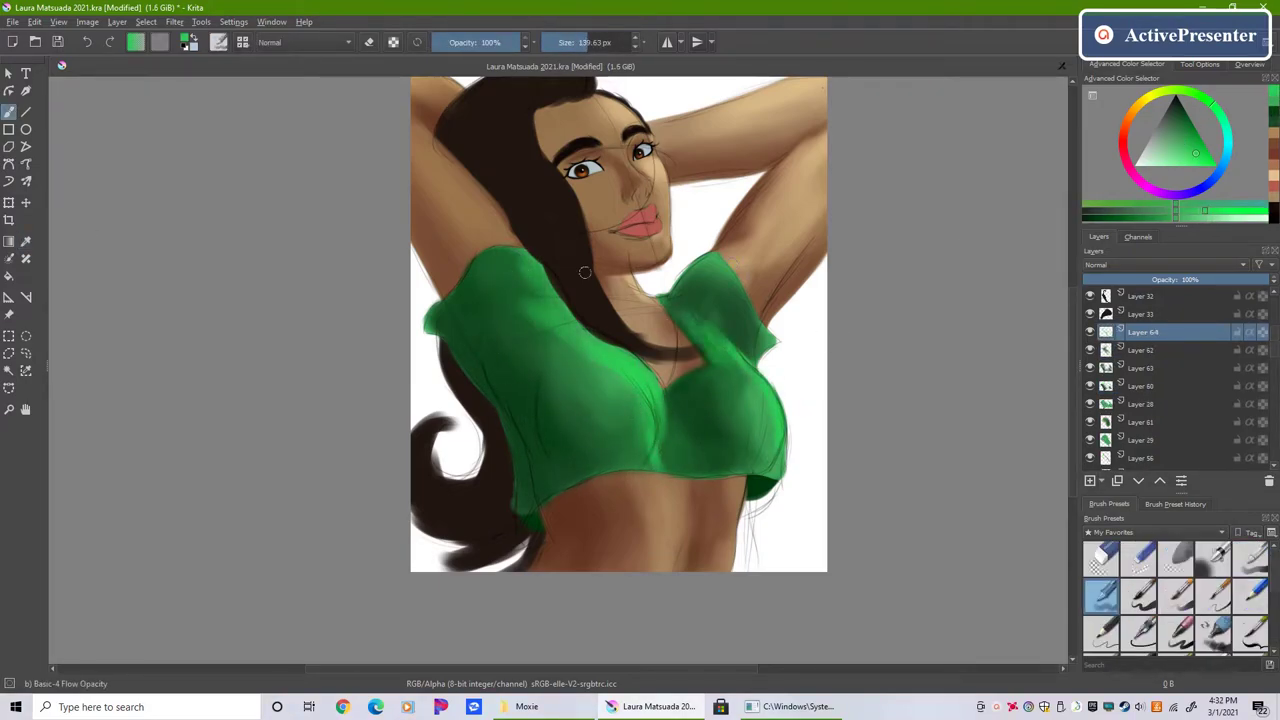
key("bracketright")
key("bracketright")
key("bracketright")
key("bracketright")
Step: Paint streaked folds across the far bust and darken the lower hem in dark green on a new layer
left_click_drag(662, 408, 728, 414)
key("Insert")
key("d")
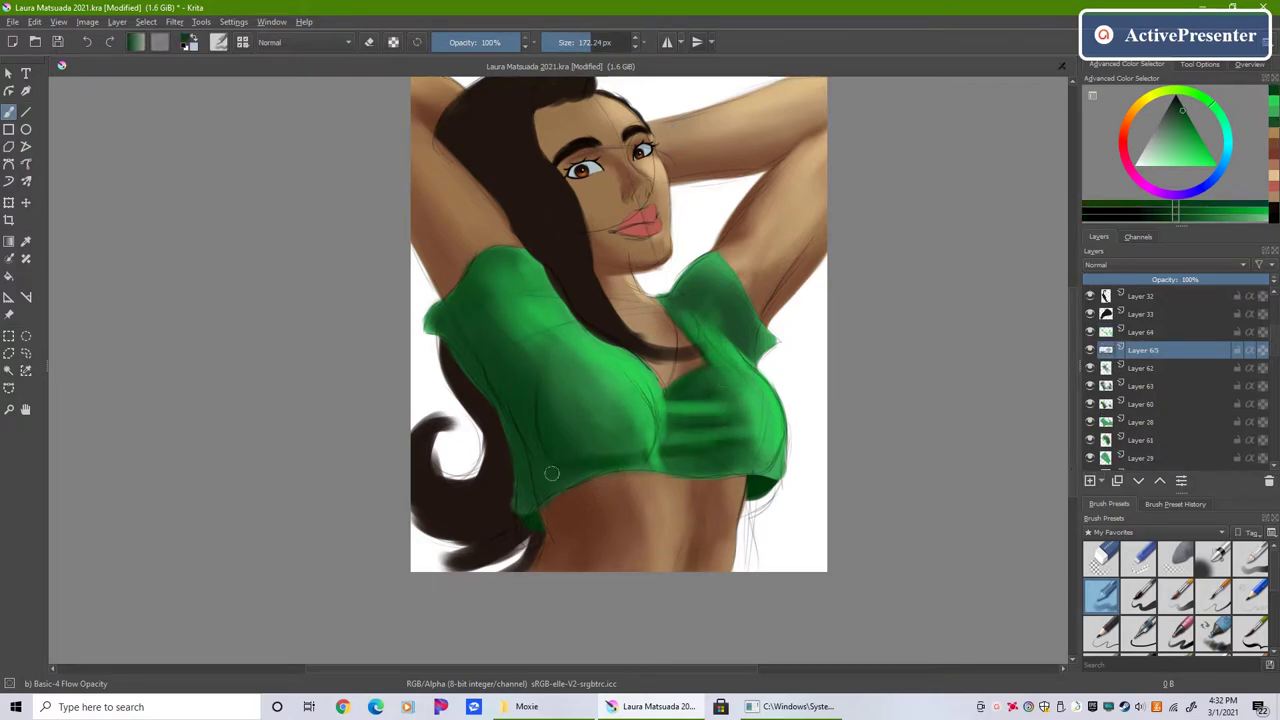
Step: Brighten the near bust in bright green with a brush of about 252 px on a new layer
left_click(535, 395, "ctrl")
key("Insert")
key("bracketright")
key("bracketright")
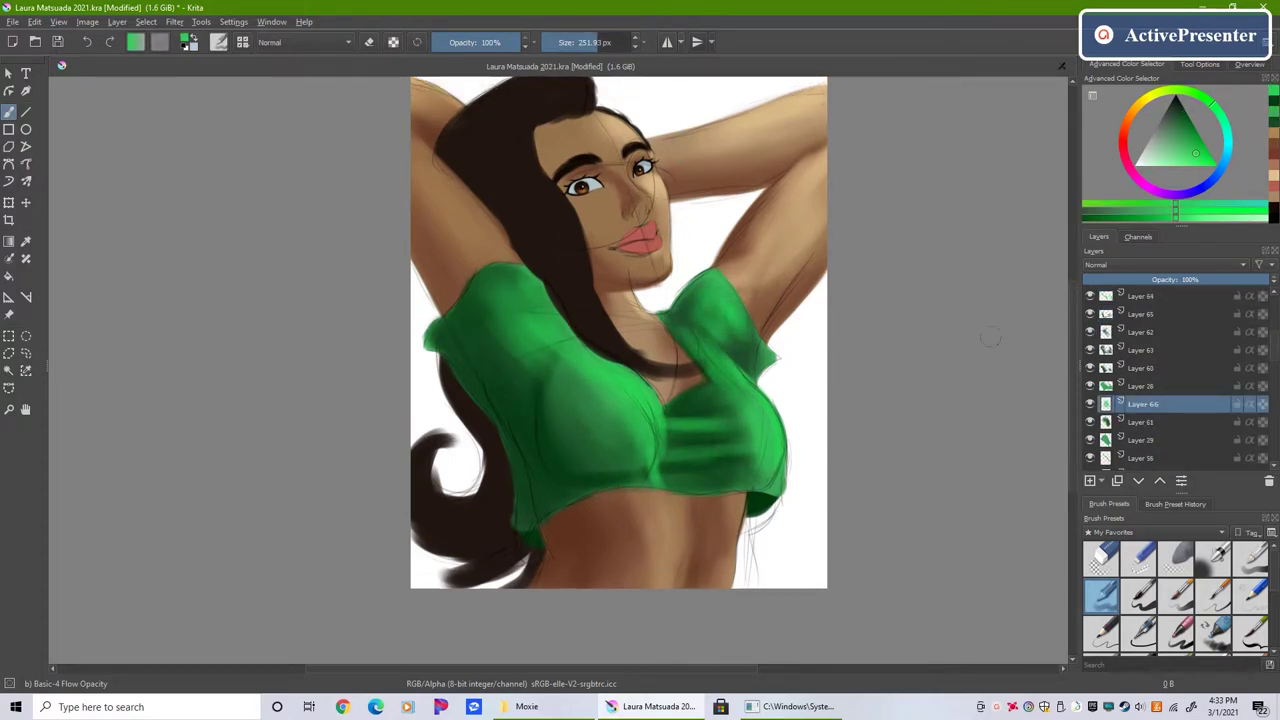
Step: Blend the crop top's shading on Layer 64 and Layer 65 with Blender Basic at about 300 px
left_click(1143, 296)
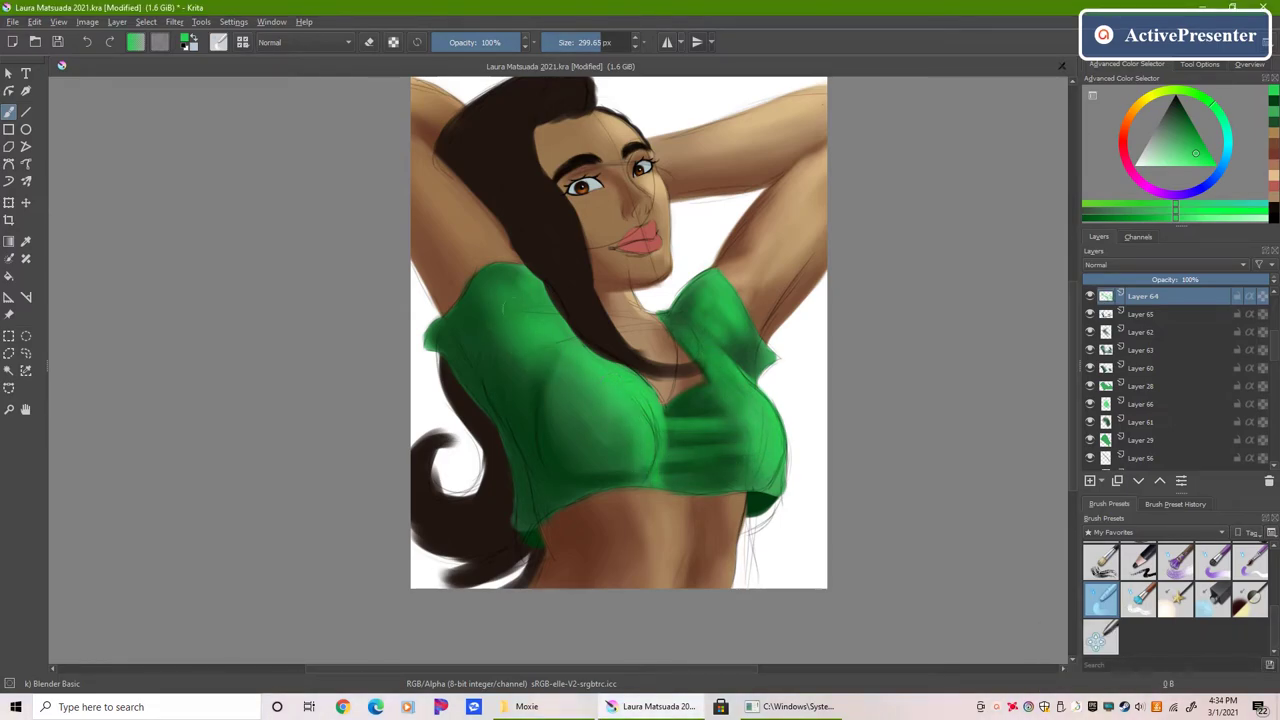
key("Page_Down")
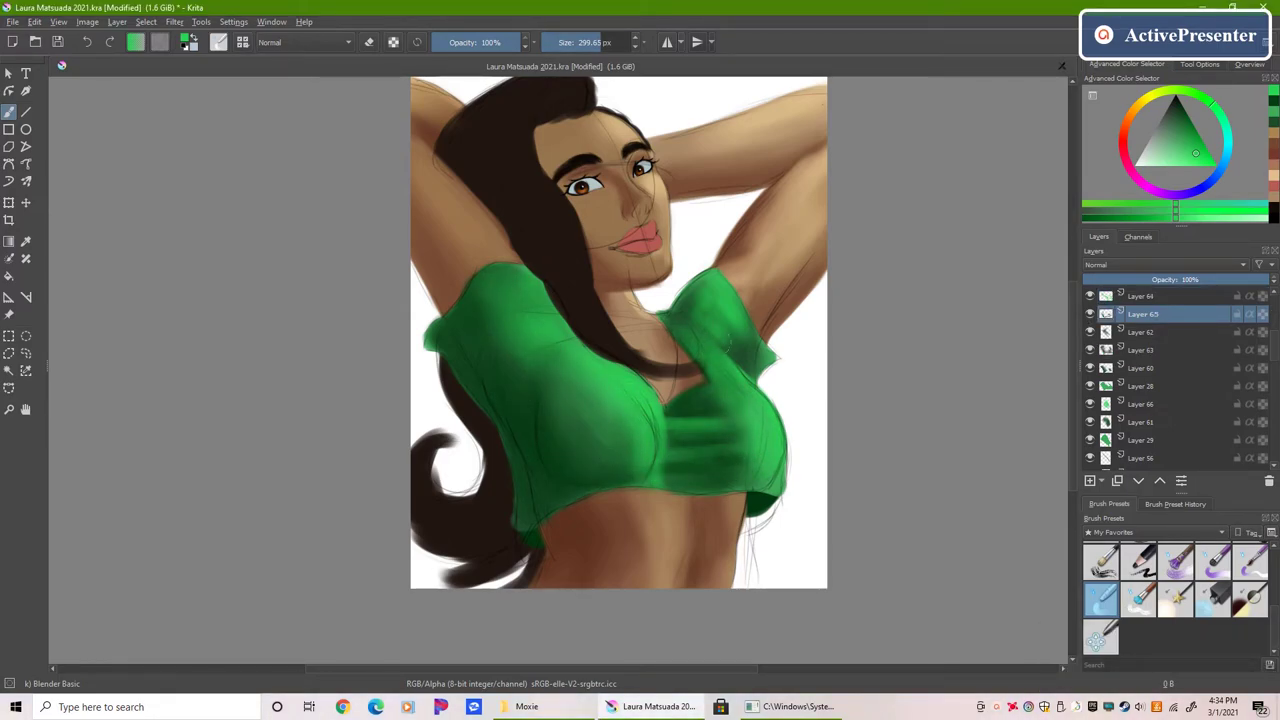
scroll(597, 298, "down", 2)
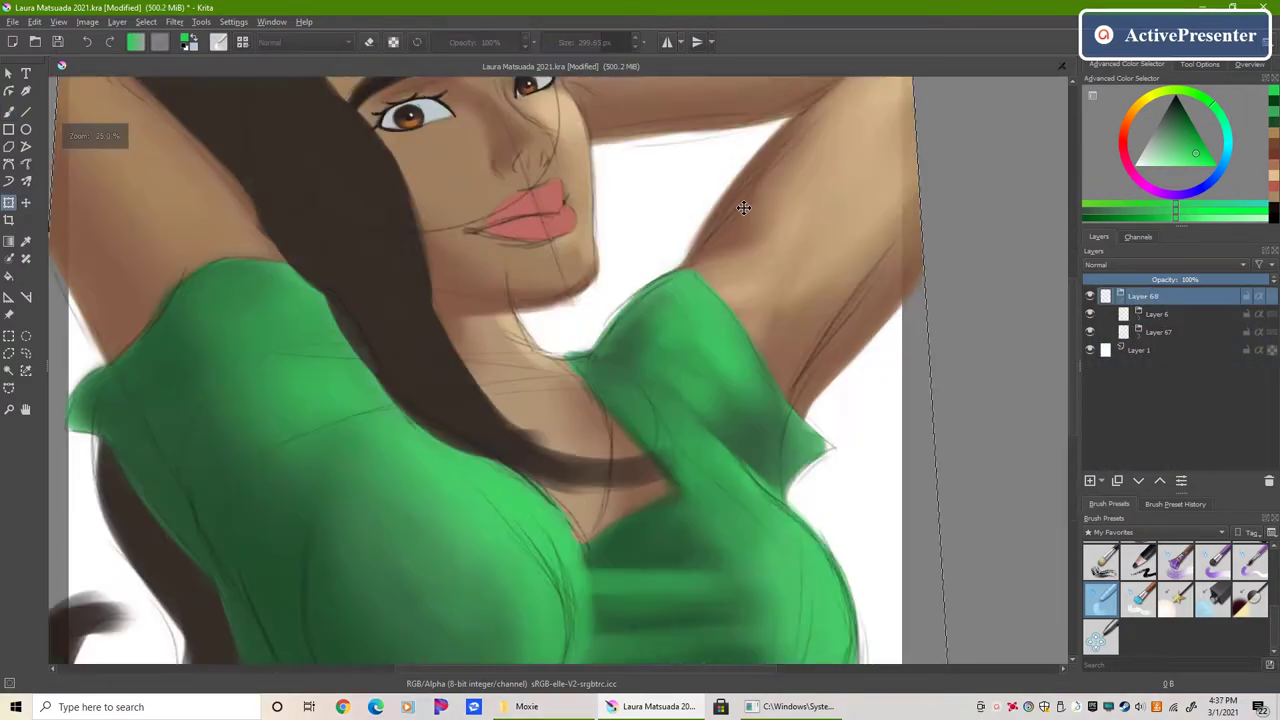
Step: Enlarge the whole figure group slightly with Transform and save the drawing
key("Return")
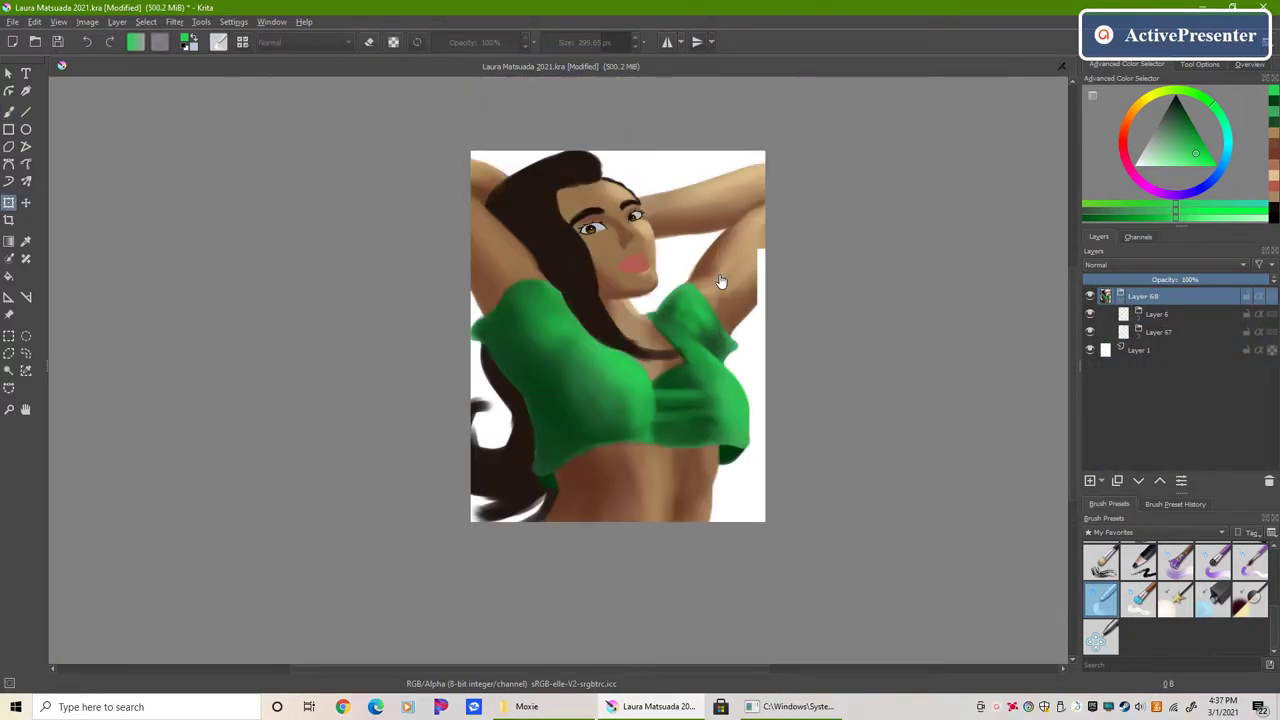
scroll(731, 353, "up", 2)
key("ctrl+s")
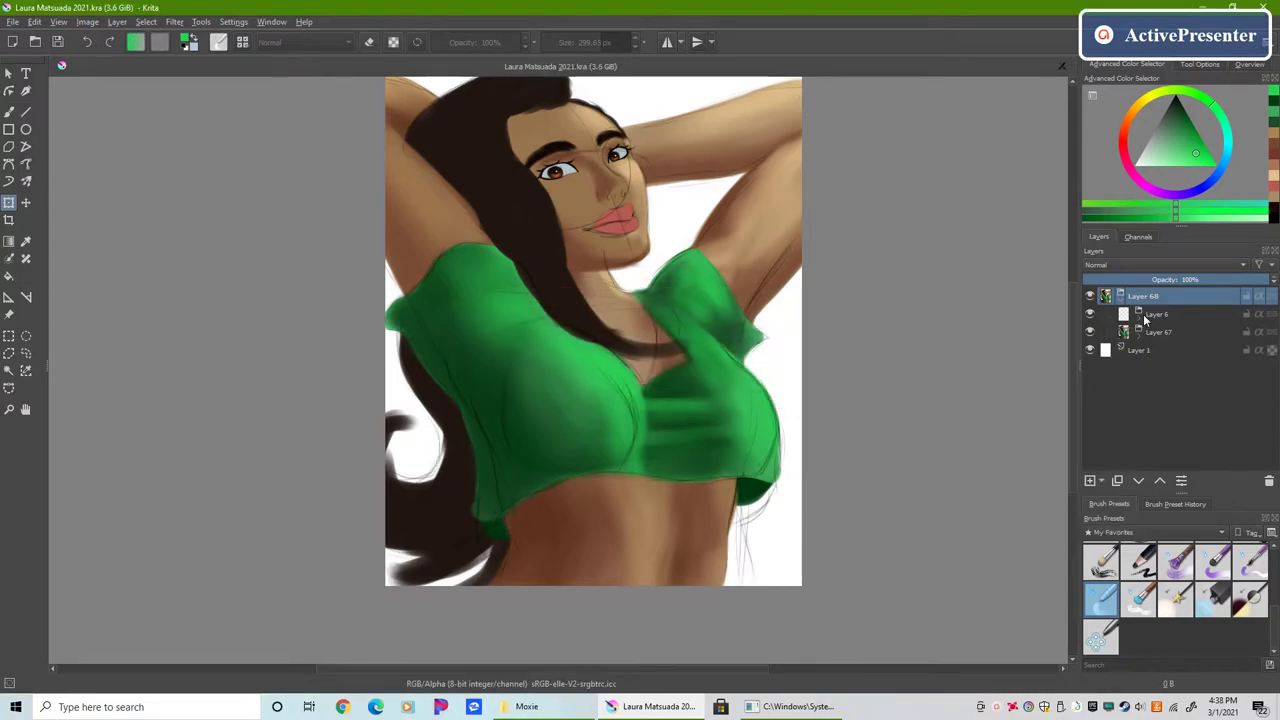
Step: Hide the sketch lines and group the face layers from Layer 27 through Layer 58
key("b")
left_click(1141, 319)
scroll(1180, 380, "down", 1)
left_click(1190, 422)
left_click(1190, 332, "shift")
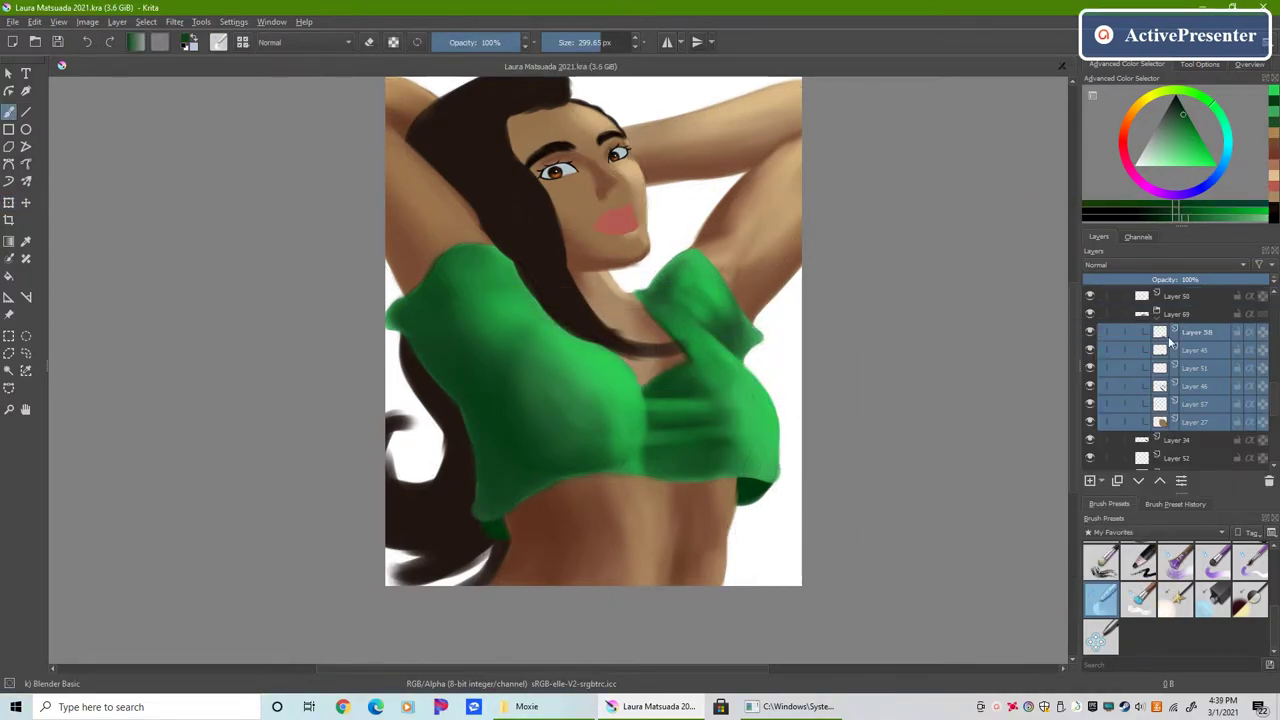
Step: Paint brown shading along the underside of the jaw on Layer 58 with Basic-4 Flow Opacity at about 92 px
left_click(1190, 422)
key("e")
key("plus")
key("plus")
key("e")
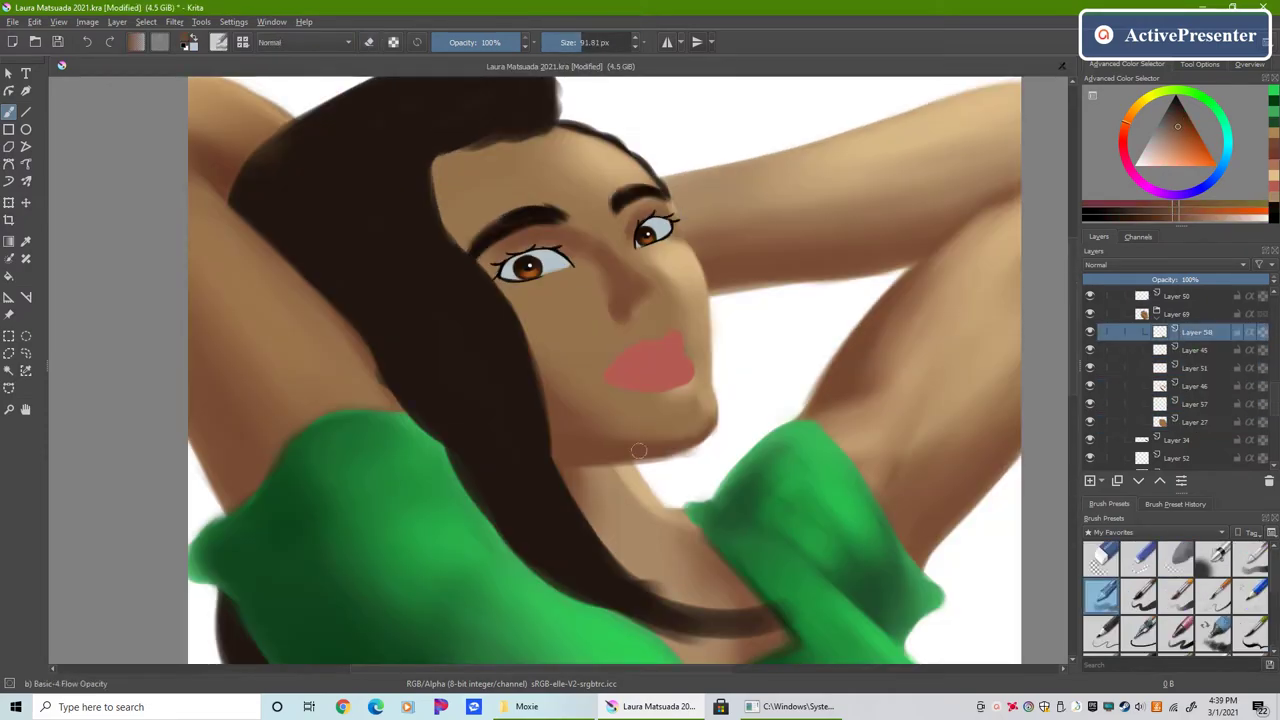
key("ctrl+t")
key("minus")
right_click(634, 443)
key("Escape")
Step: Shade the forehead beside the hairline in brown on Layer 46 and soften it with Blender Basic at about 261 px
left_click(1190, 332)
left_click(1188, 393)
key("b")
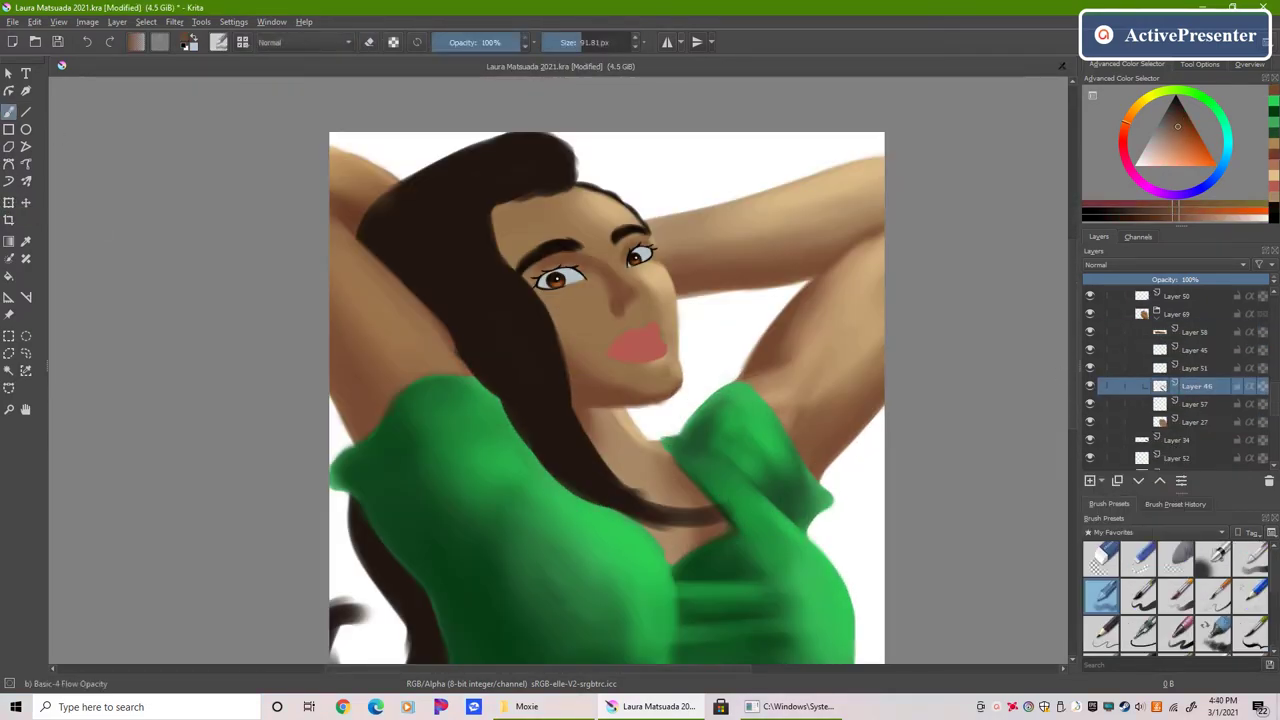
key("/")
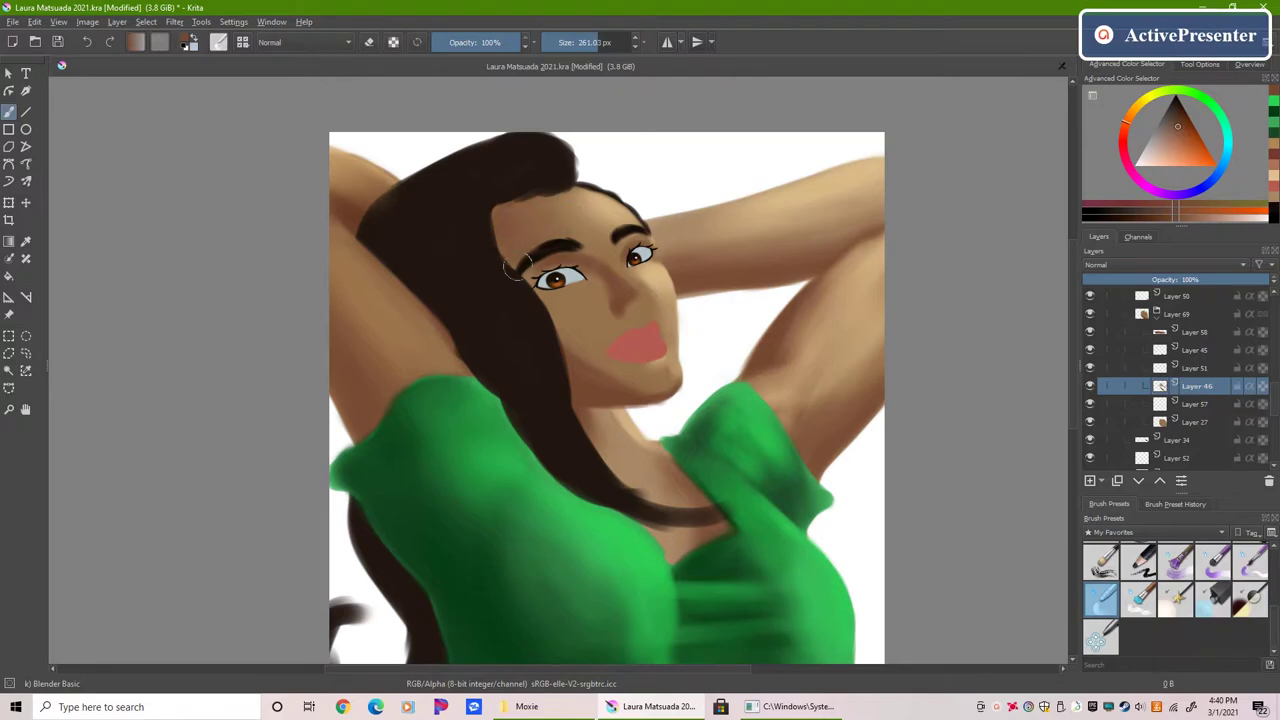
Step: Blend the jaw shading on Layer 58 and add a new layer at the top of the face group
left_click(1190, 332)
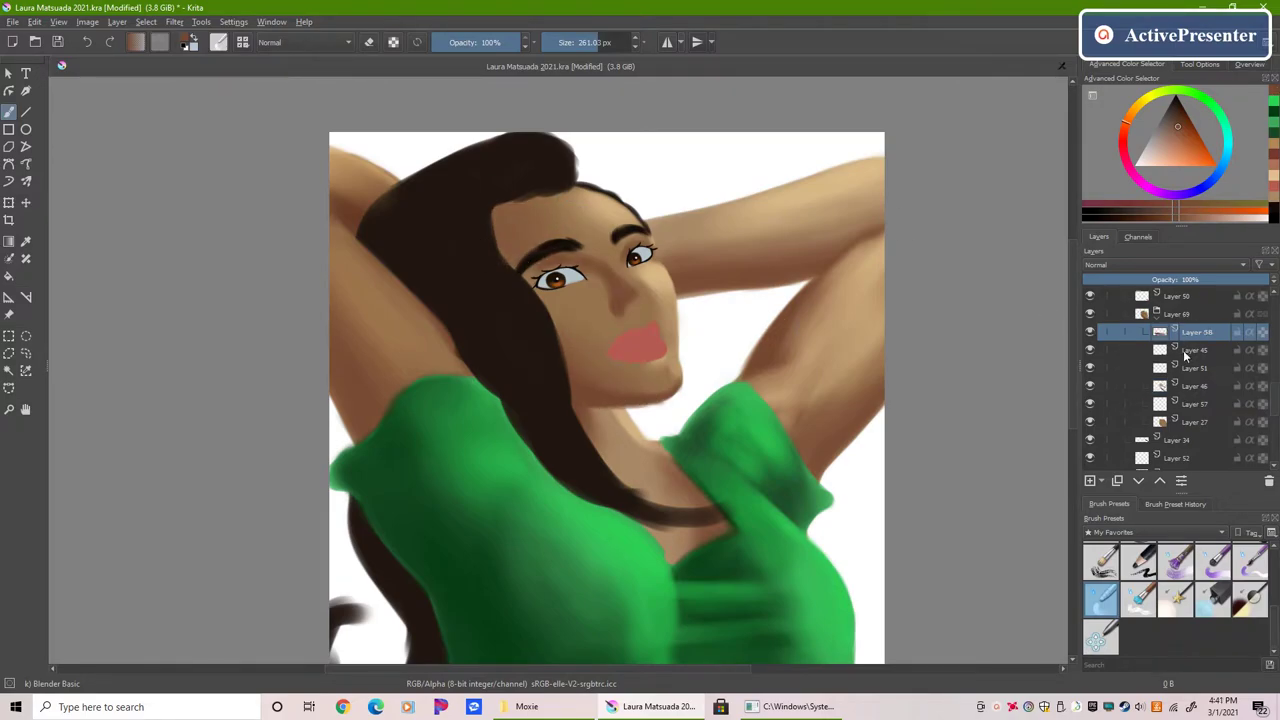
key("/")
scroll(1272, 316, "up", 5)
left_click(1190, 349)
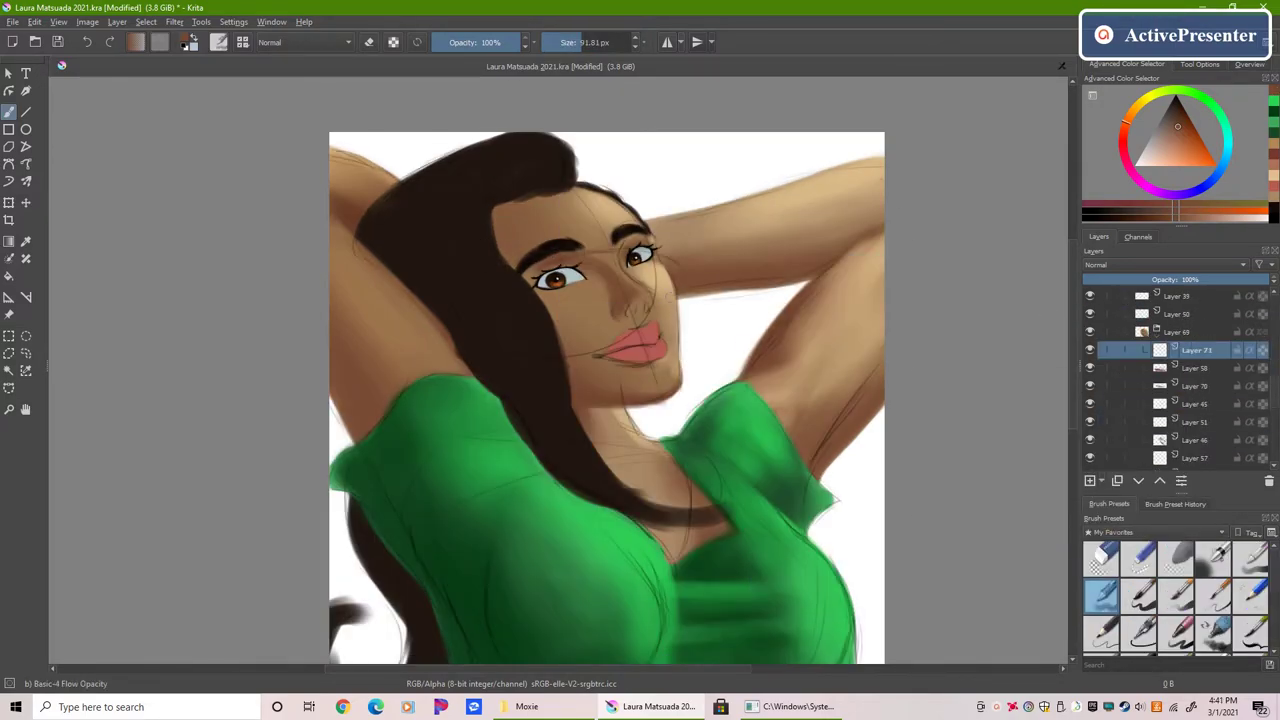
Step: Refine the brown shading around the nose on Layer 46 with Basic-4 Flow Opacity at about 92 px
scroll(500, 190, "up", 5)
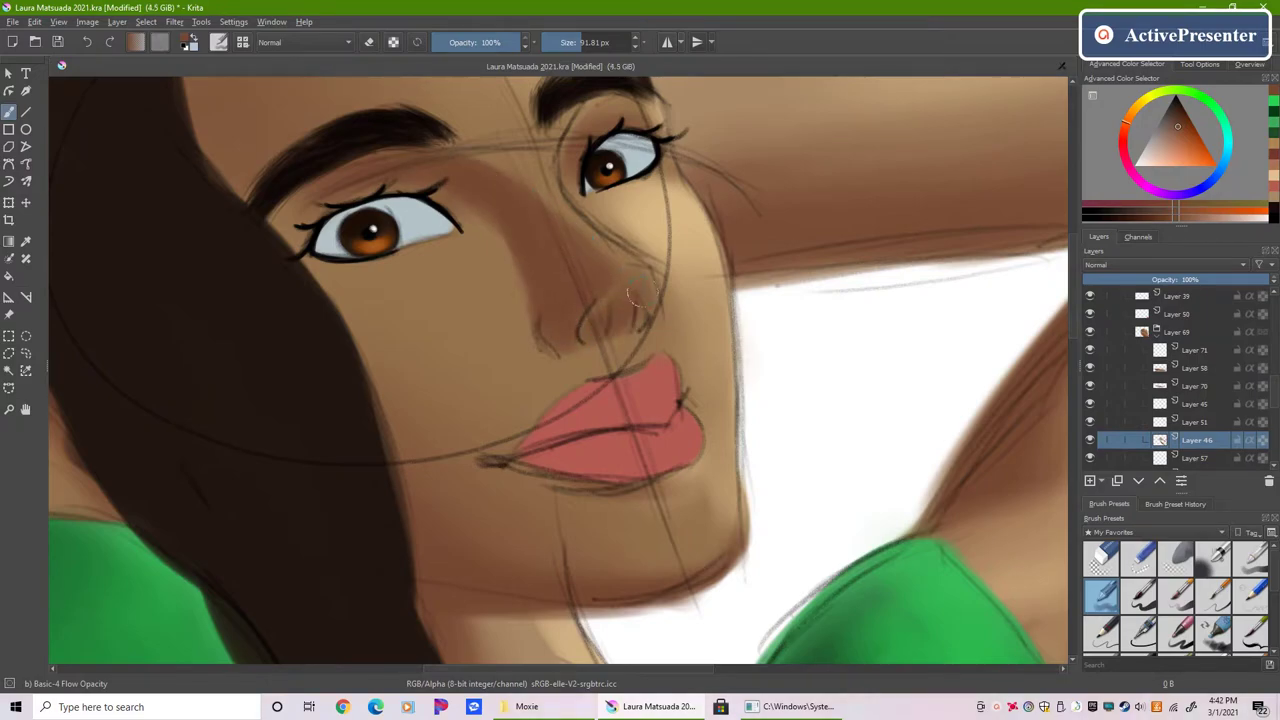
scroll(322, 188, "down", 5)
scroll(1165, 370, "up", 5)
Step: Adjust the lips' line art on Layer 17 with Transform to fit the face
key("ctrl+t")
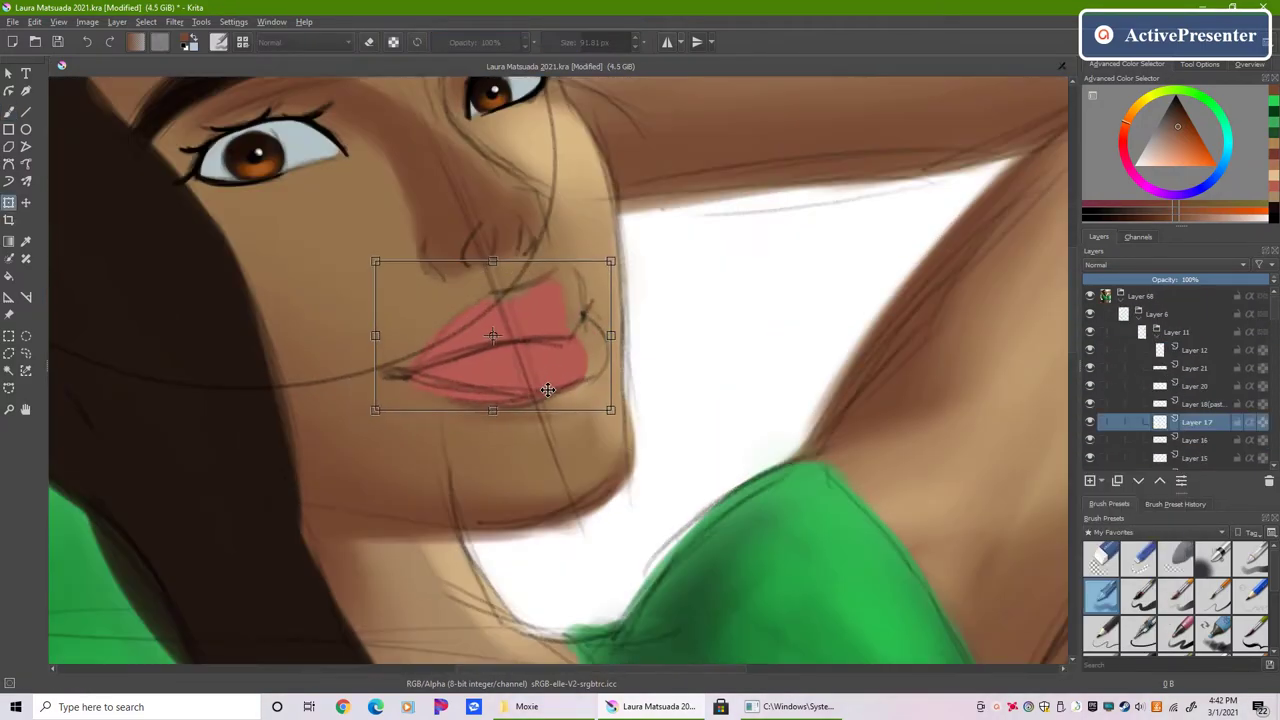
scroll(516, 352, "down", 5)
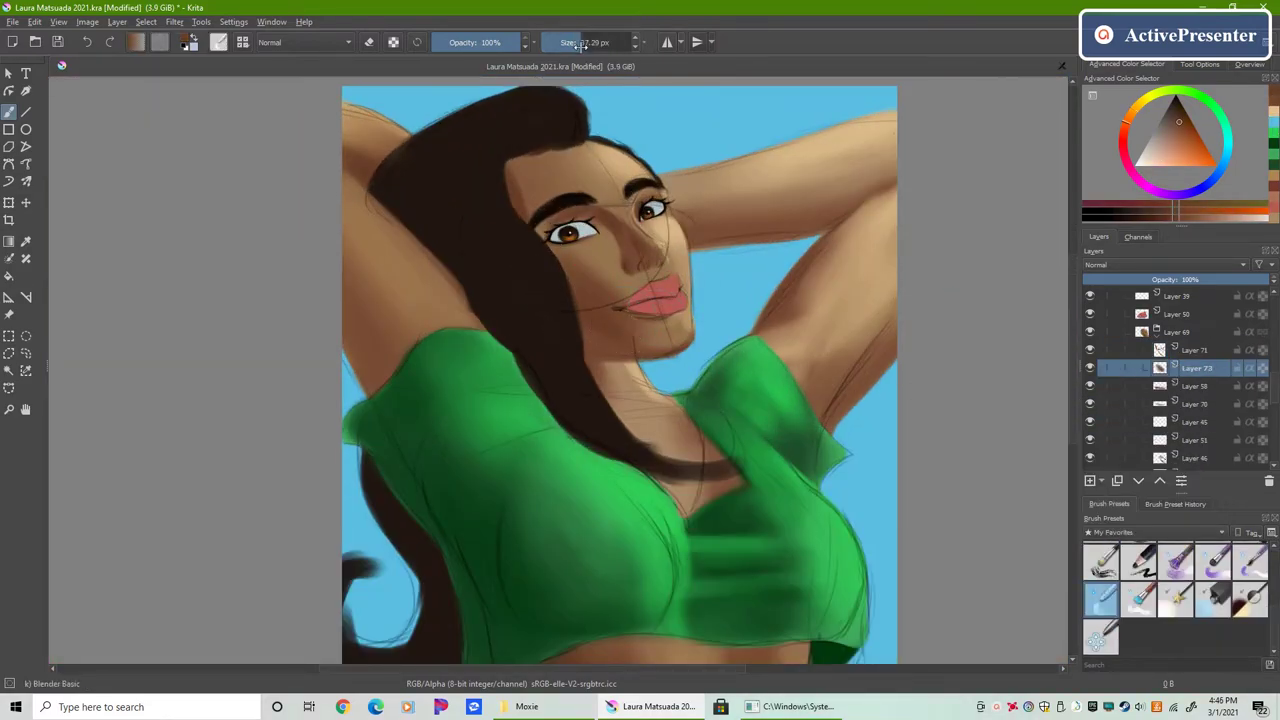
Step: Blend the cheek shading and paint a dark brown shadow under the jaw on a new layer with Basic-3 Flow at about 152 px
key("Page_Up")
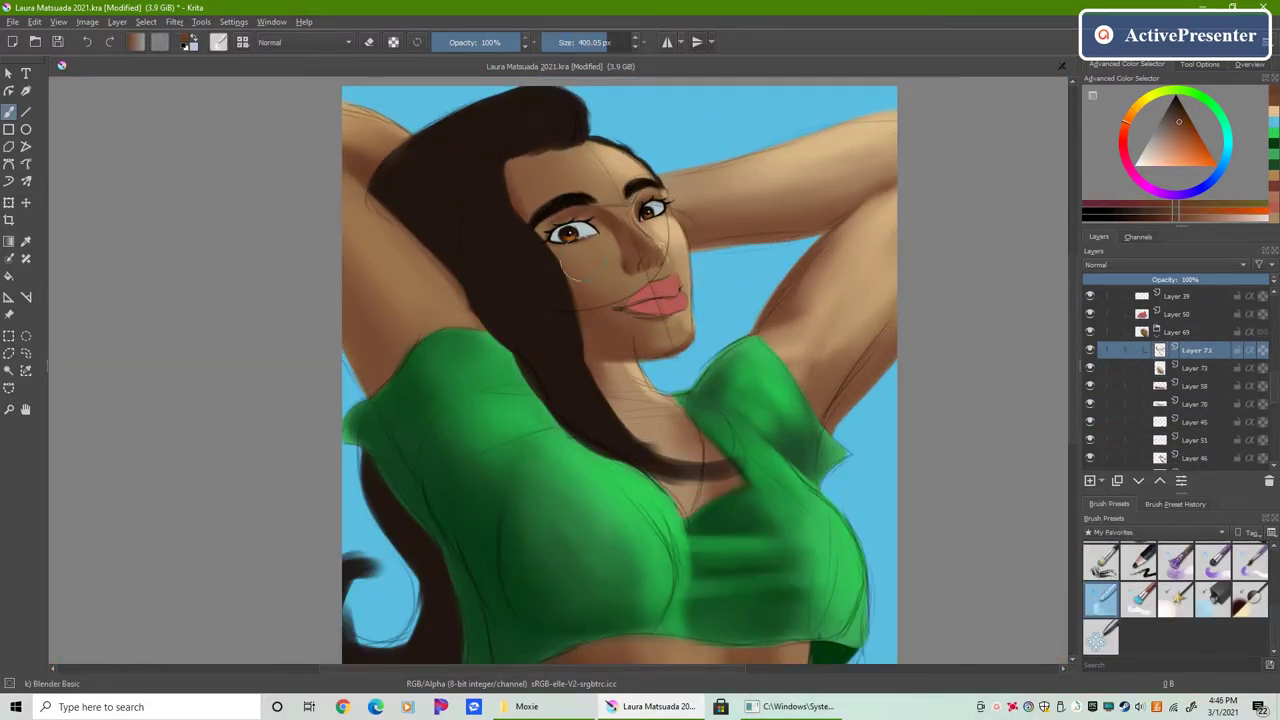
left_click(1172, 218)
scroll(1180, 375, "down", 1)
key("bracketleft")
key("bracketleft")
key("bracketleft")
key("Insert")
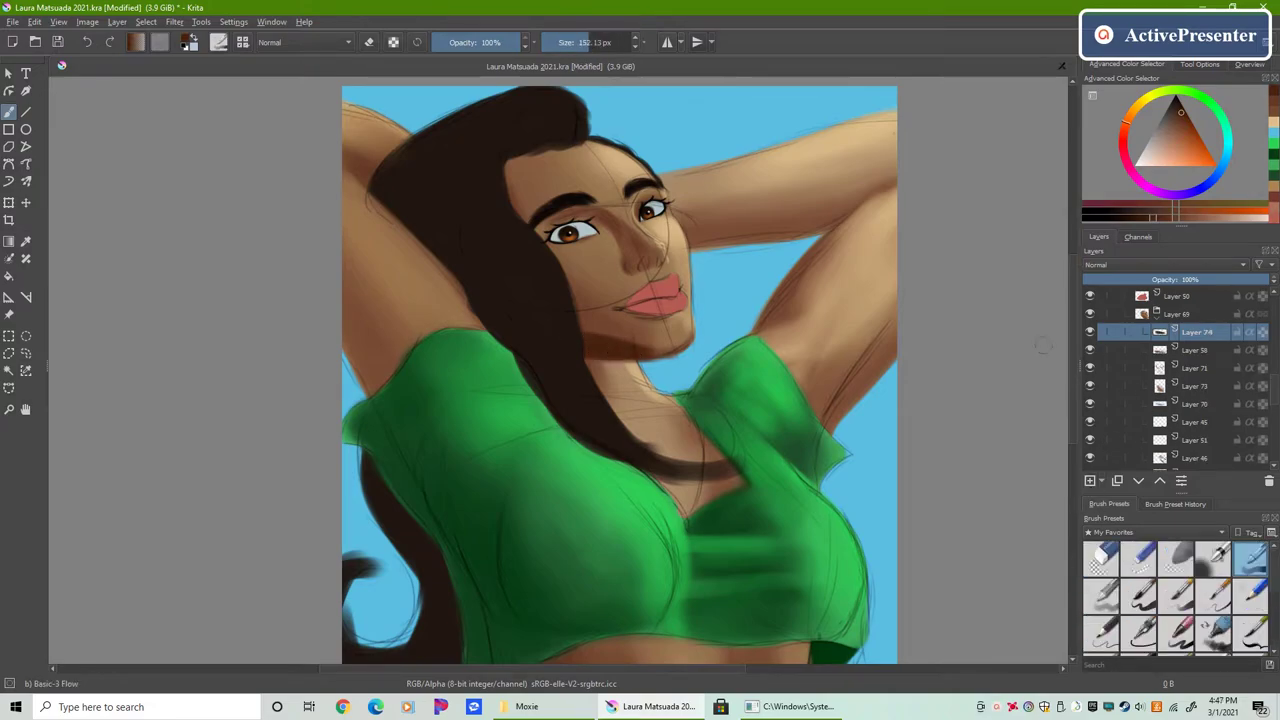
Step: Blend the dark jaw shadow into the skin and paint a light peach highlight along the nose ridge on a new layer
left_click(648, 340, "ctrl")
key("Insert")
key("slash")
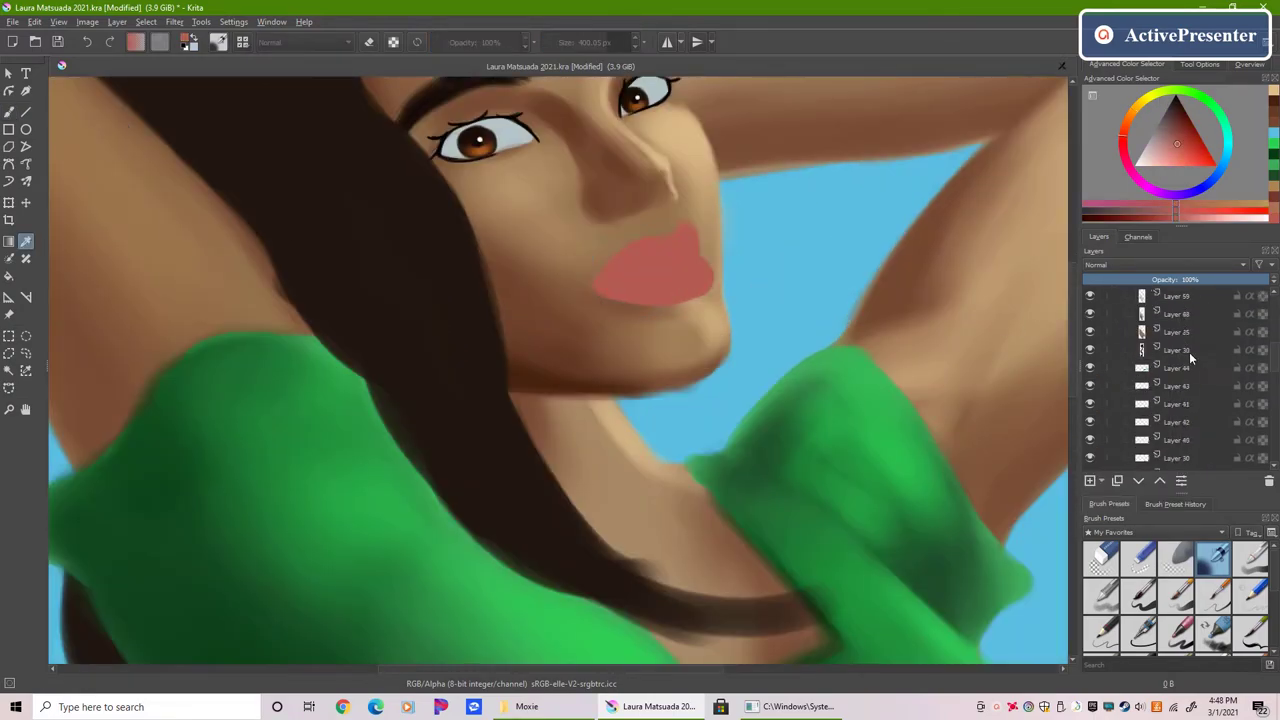
Step: Shade the lips in dark red at about 106 px and add pink highlights at about 60 px on Layer 50
left_click(1180, 368)
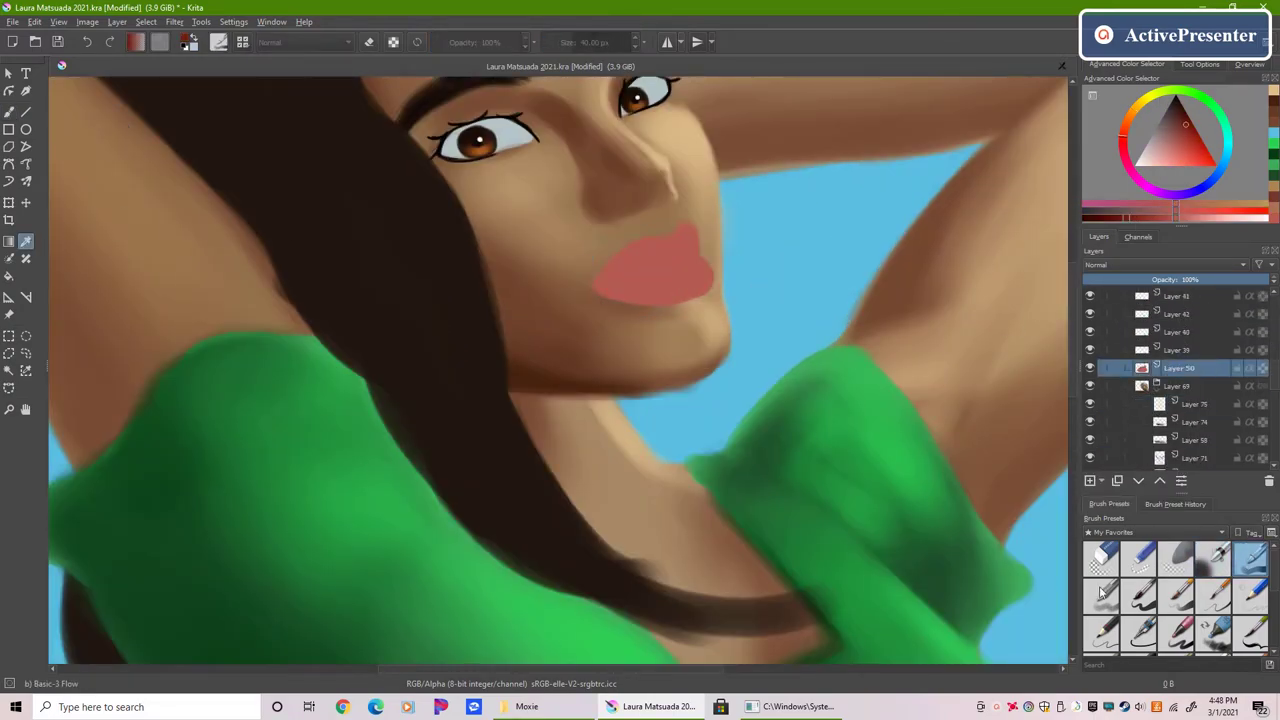
mouse_move(612, 315)
left_mouse_down()
mouse_move(636, 290)
mouse_move(669, 282)
mouse_move(651, 328)
left_mouse_up()
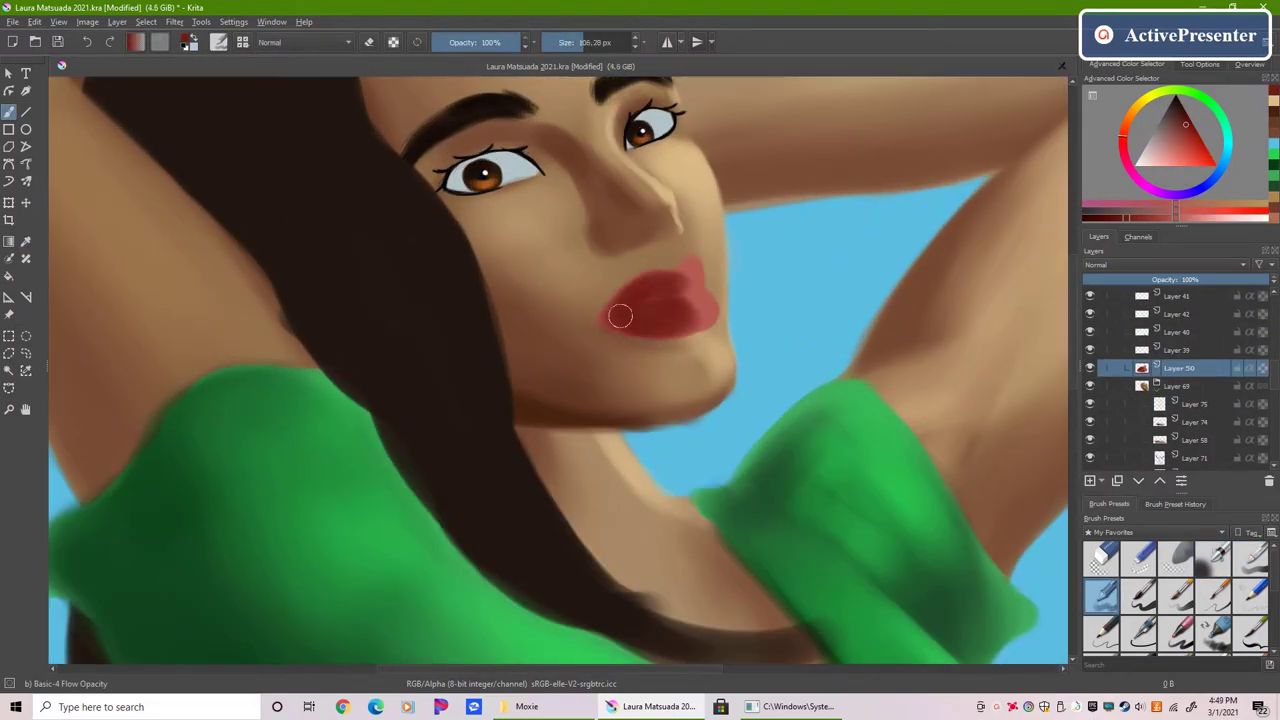
scroll(1272, 592, "down", 3)
left_click(1101, 597)
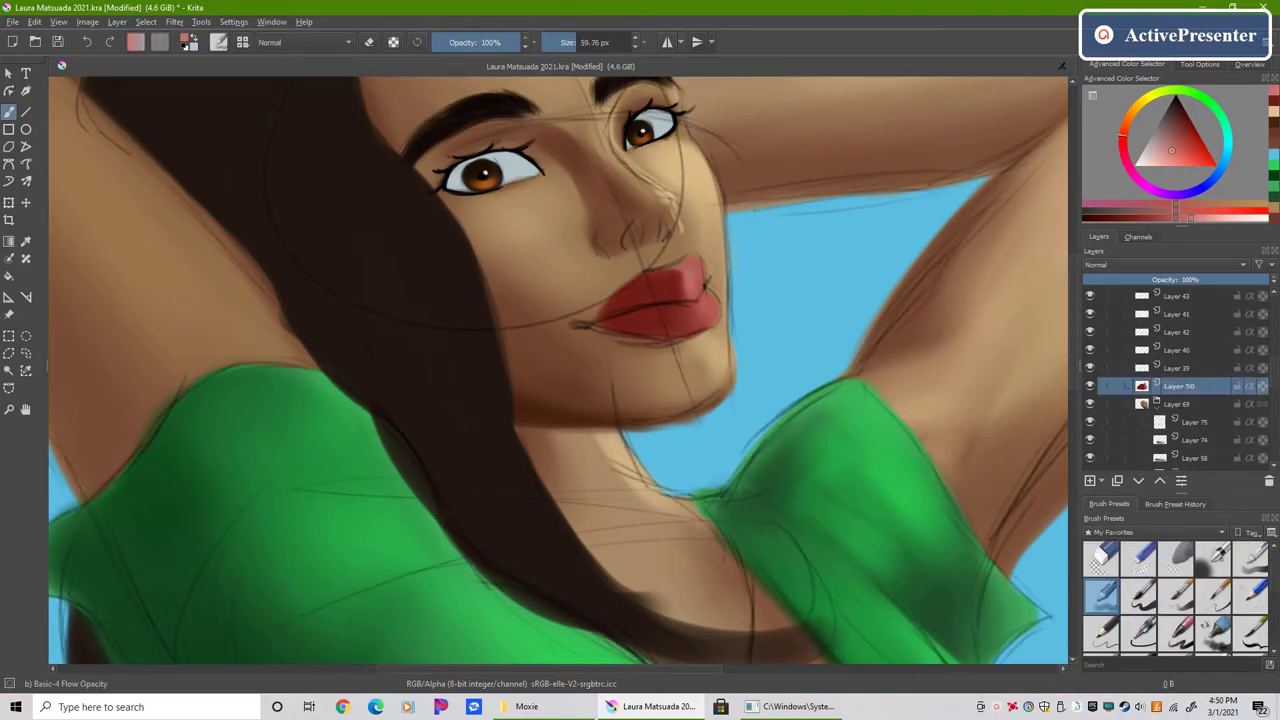
Step: Paint a near-black parting line between the lips and out past the mouth corner on a new layer
key("d")
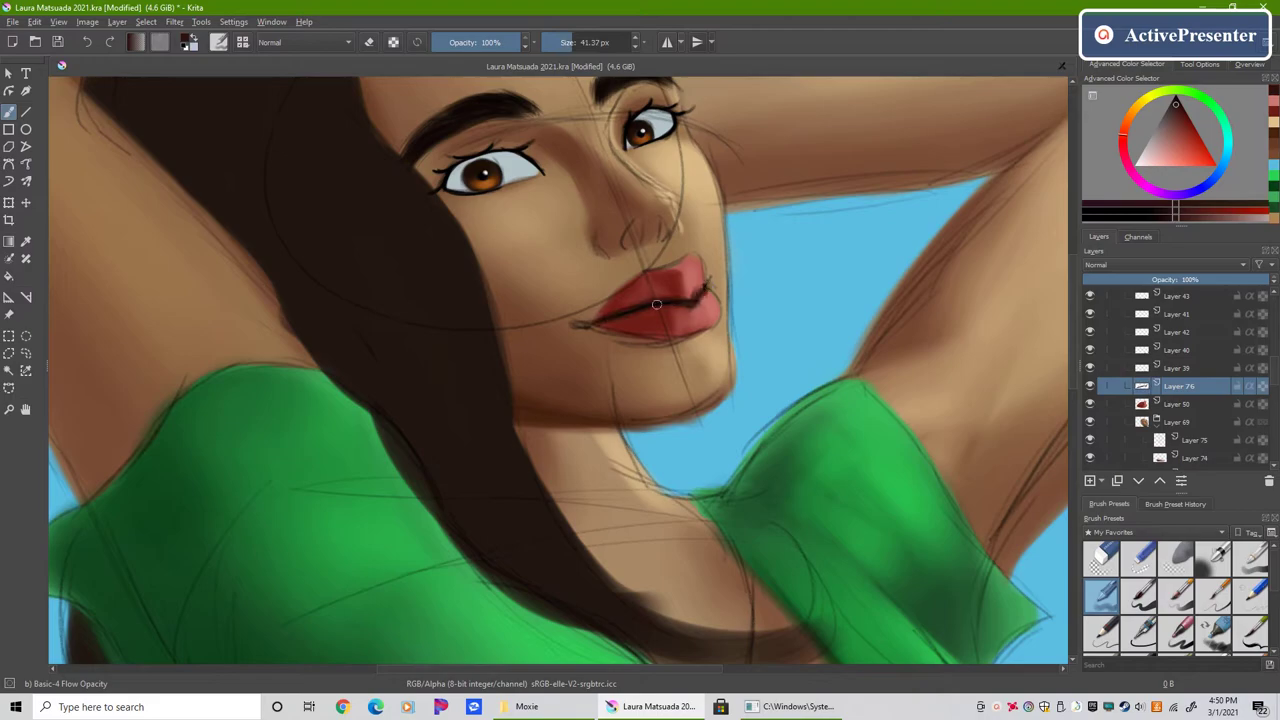
right_click(691, 301)
left_click(727, 465)
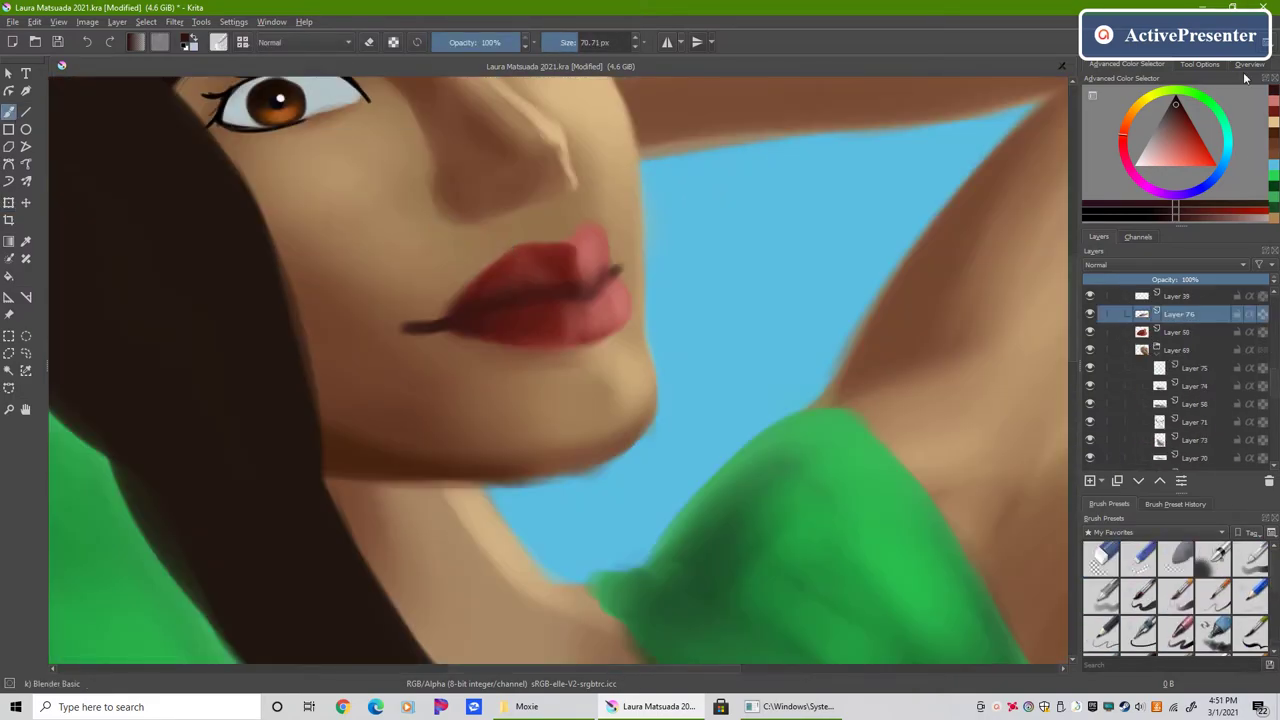
left_click_drag(537, 300, 420, 328)
Step: Paint a peach highlight and brown shadow above the upper lip on new layers and blend them with Blender Basic
mouse_move(505, 235)
left_mouse_down()
mouse_move(525, 220)
mouse_move(565, 232)
left_mouse_up()
key("/")
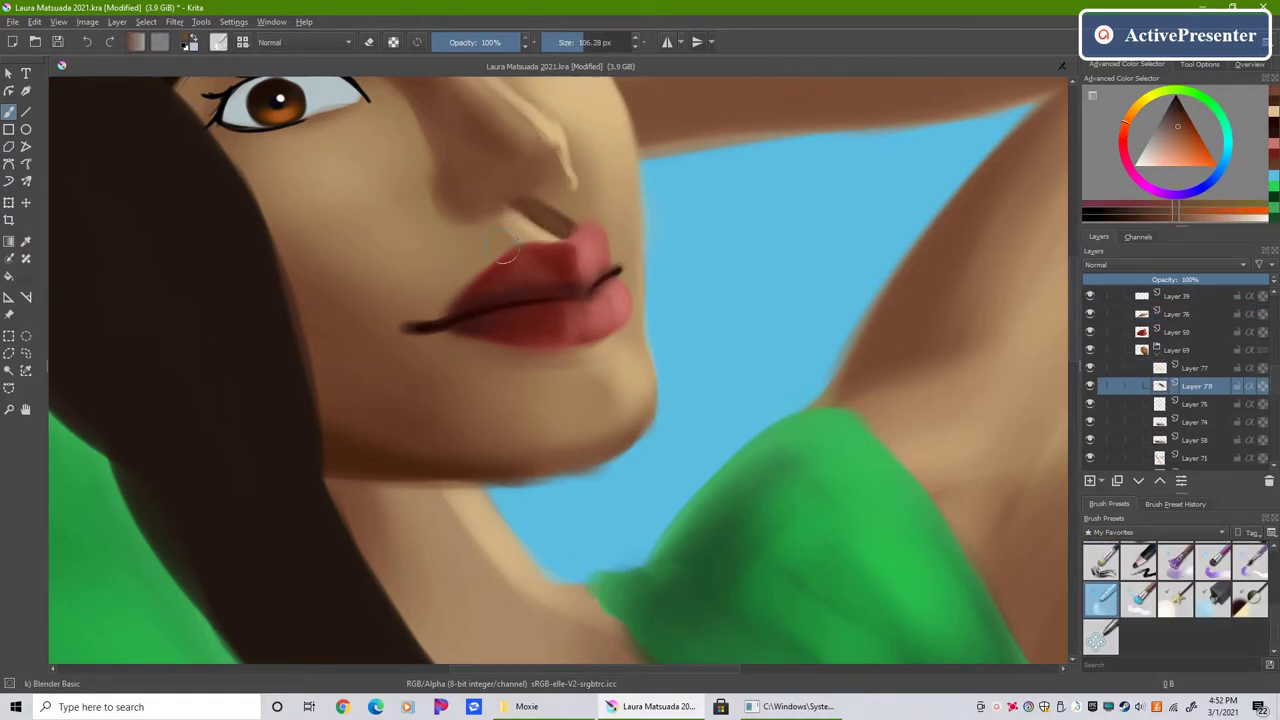
left_click(1143, 368)
key("bracketright")
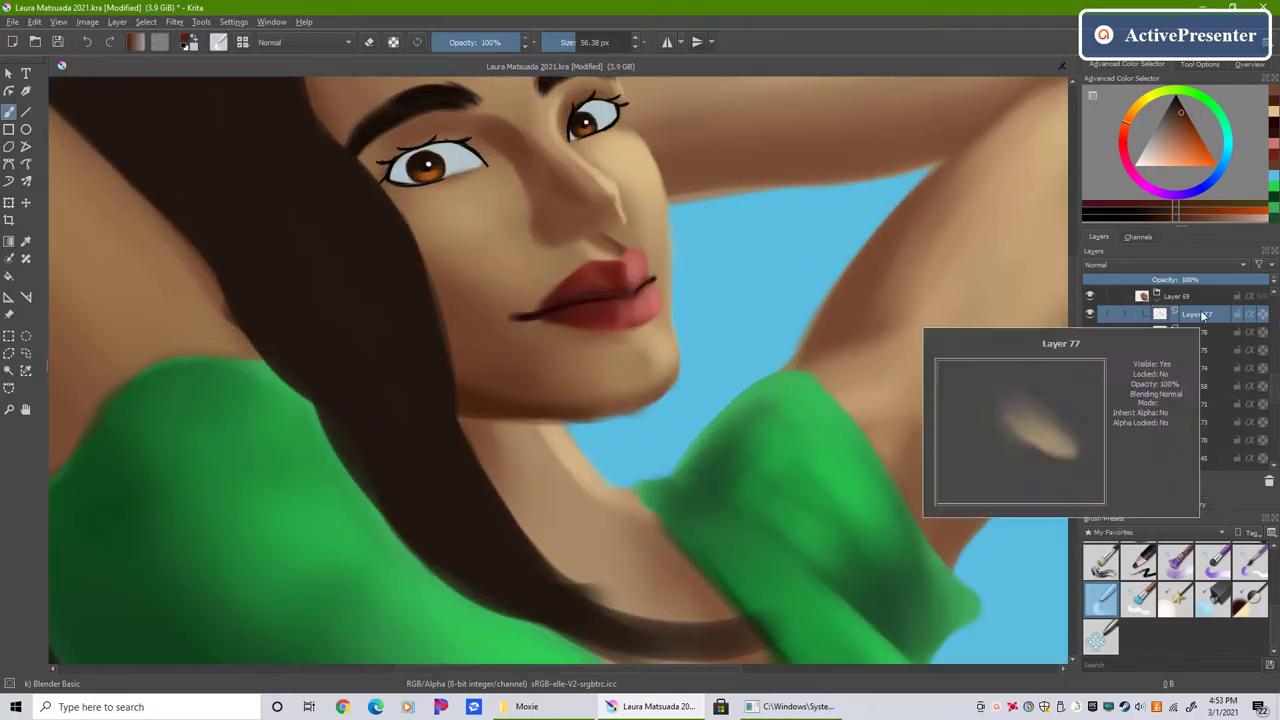
Step: Paint both nostrils in very dark red with Basic-4 Flow Opacity at about 39 px
key("/")
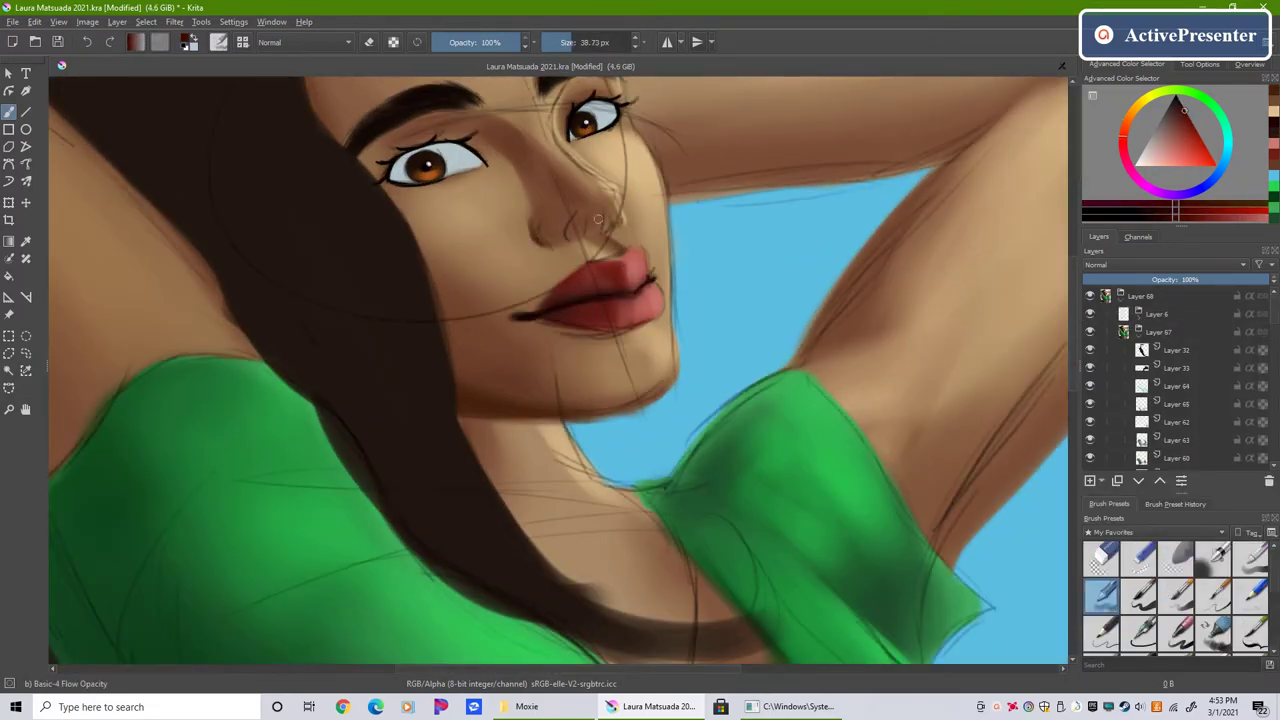
left_click_drag(580, 236, 574, 216)
left_click_drag(606, 230, 600, 208)
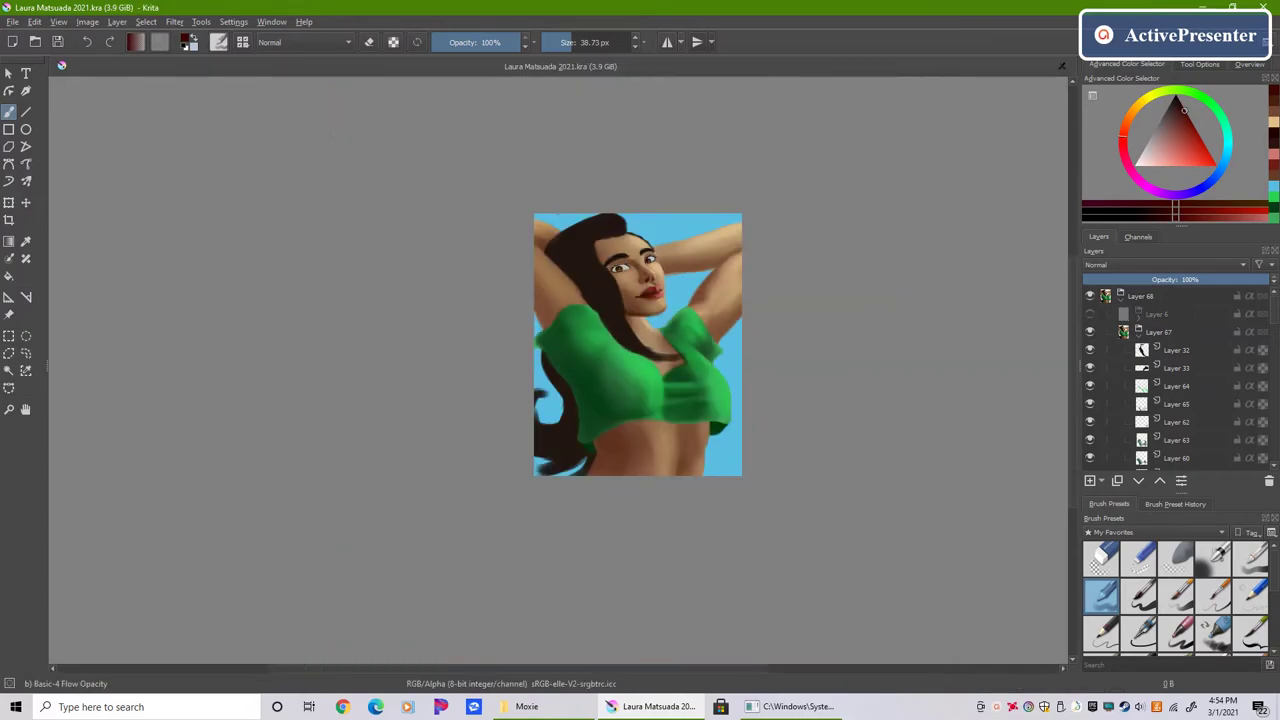
Step: Save the drawing with the sketch hidden, then reshape the nostrils on Layer 80 with Eraser Soft at 60 px
scroll(1193, 395, "down", 1)
left_click(1193, 398)
left_click(1187, 442)
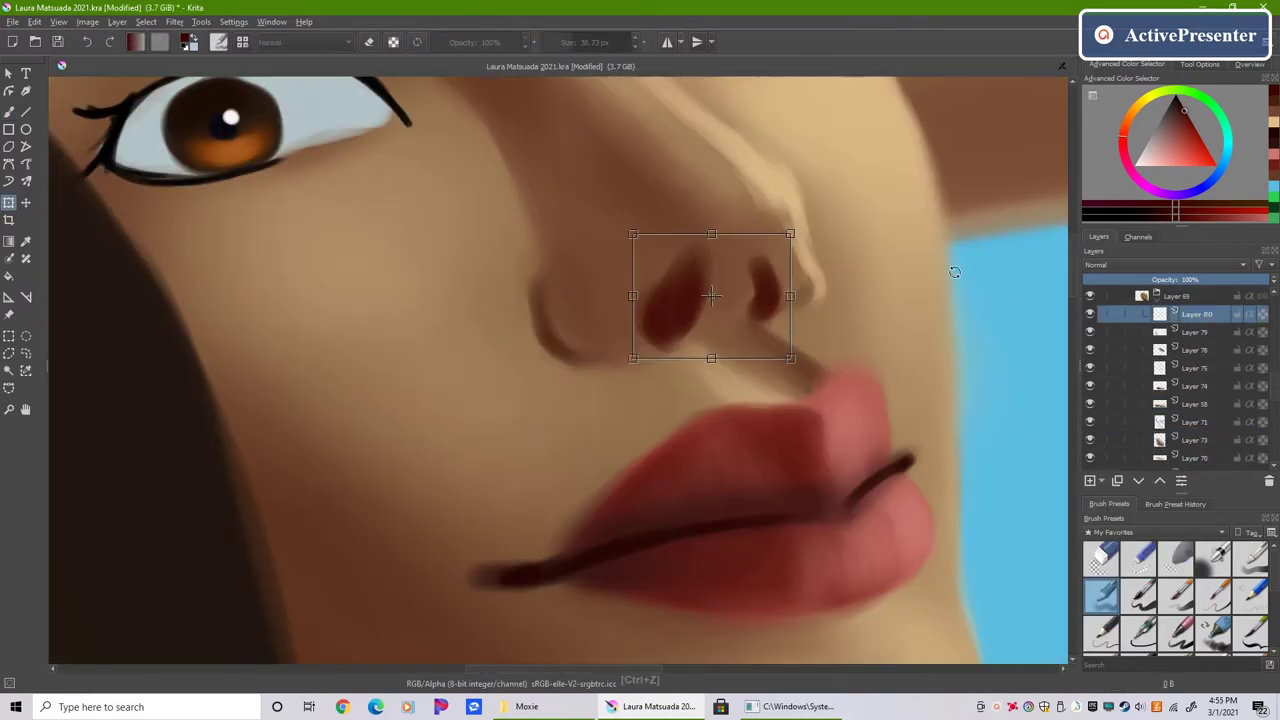
key("b")
key("e")
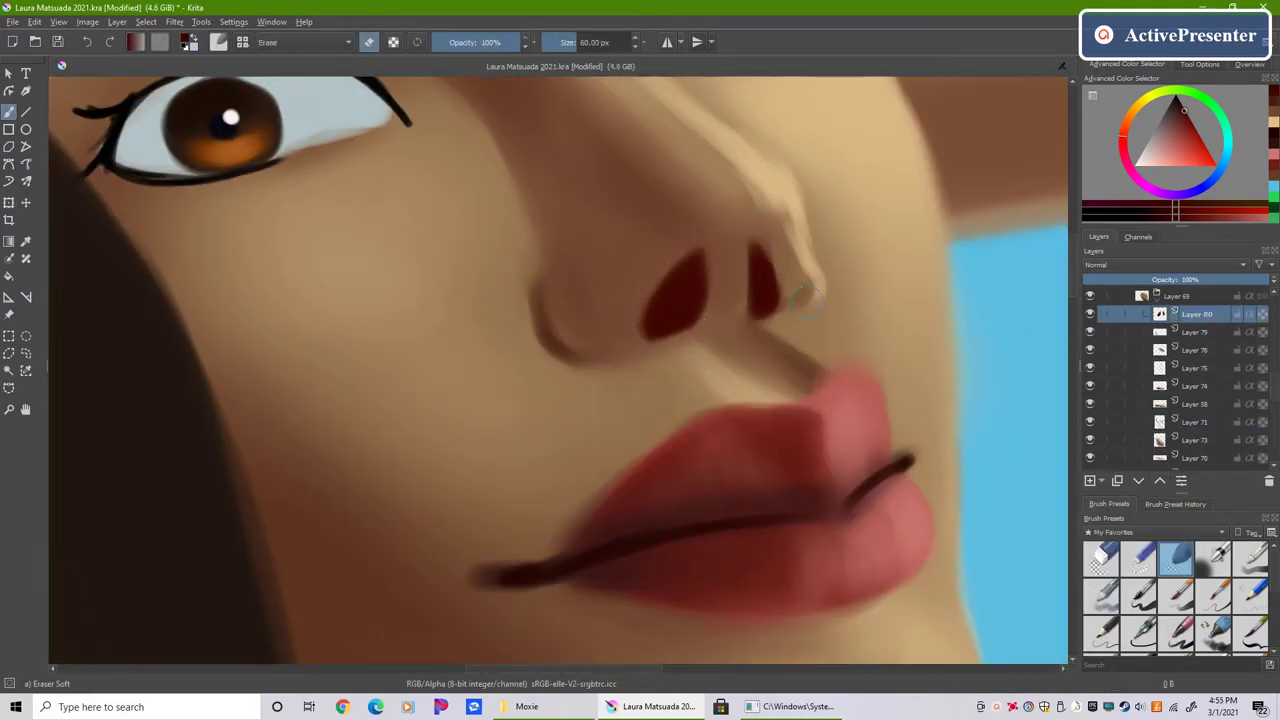
Step: Paint a brown shadow under the nose on a new layer at about 92 px and blend it at about 39 px
key("Insert")
key("/")
mouse_move(700, 300)
left_mouse_down()
mouse_move(714, 209)
mouse_move(600, 343)
mouse_move(783, 268)
left_mouse_up()
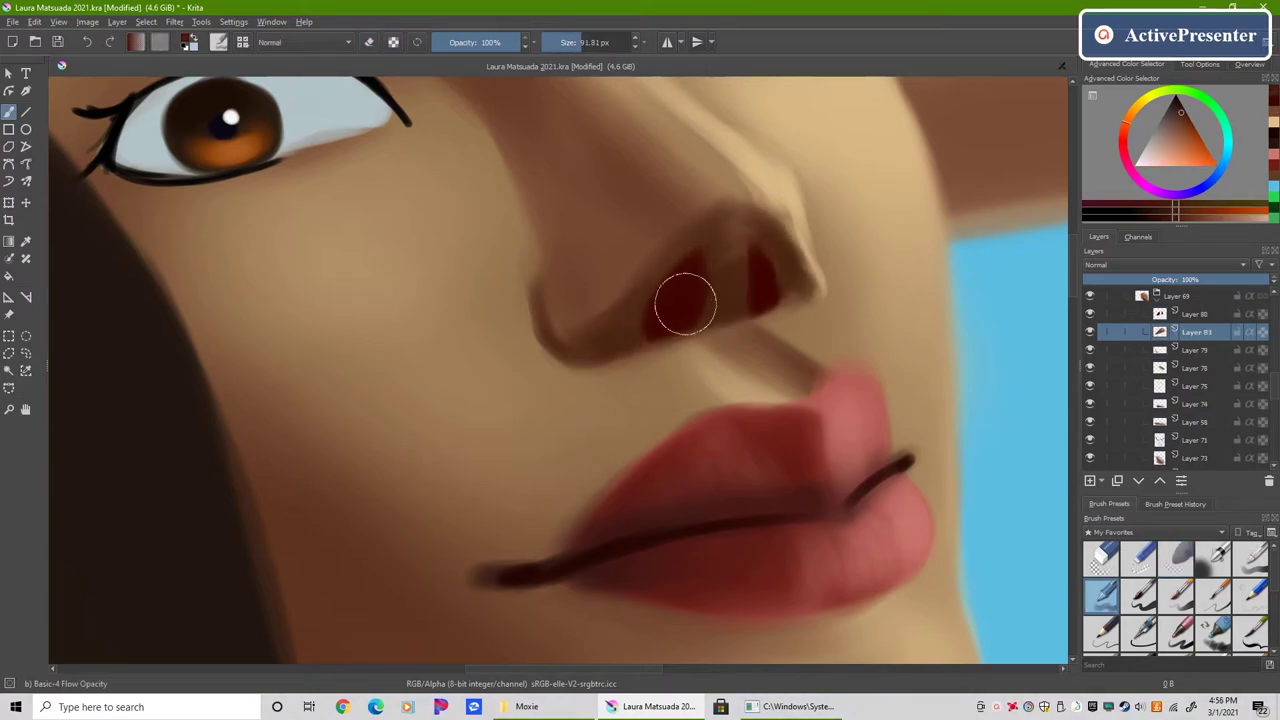
key("/")
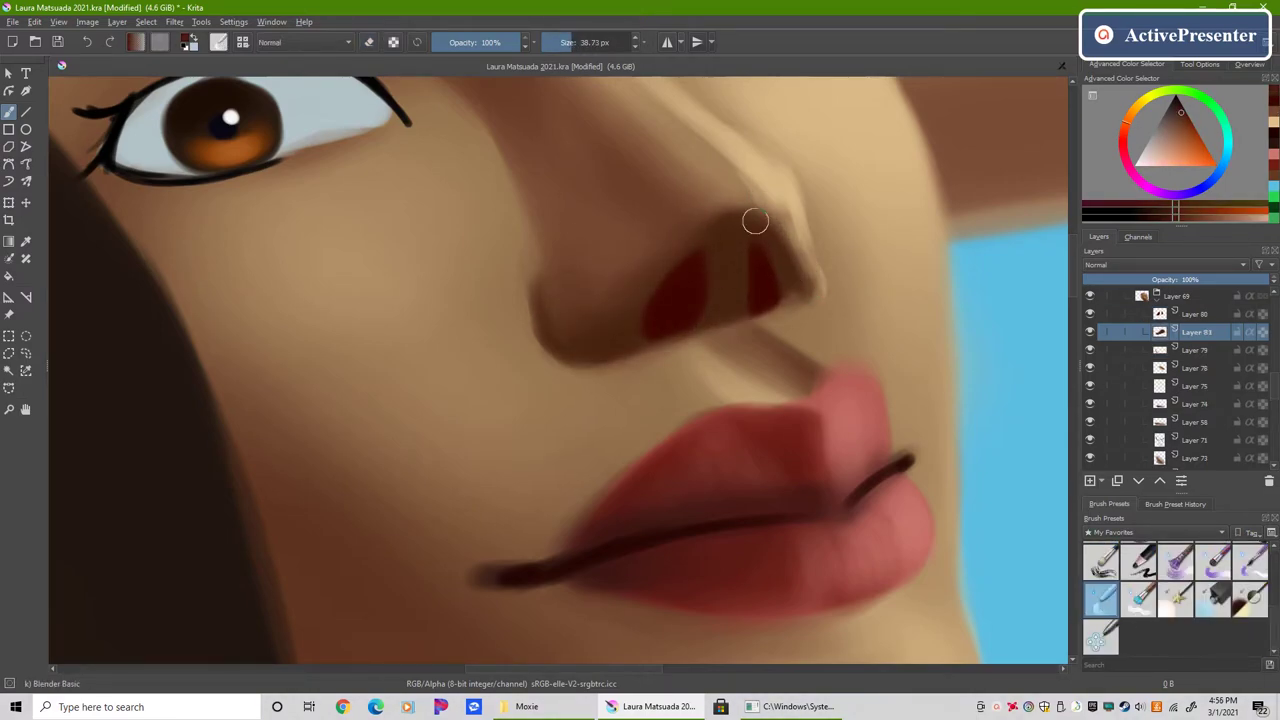
Step: Trim the nostril edges on Layer 80 with Eraser Soft at 60 px
scroll(672, 237, "down", 10)
left_click(1196, 314)
key("e")
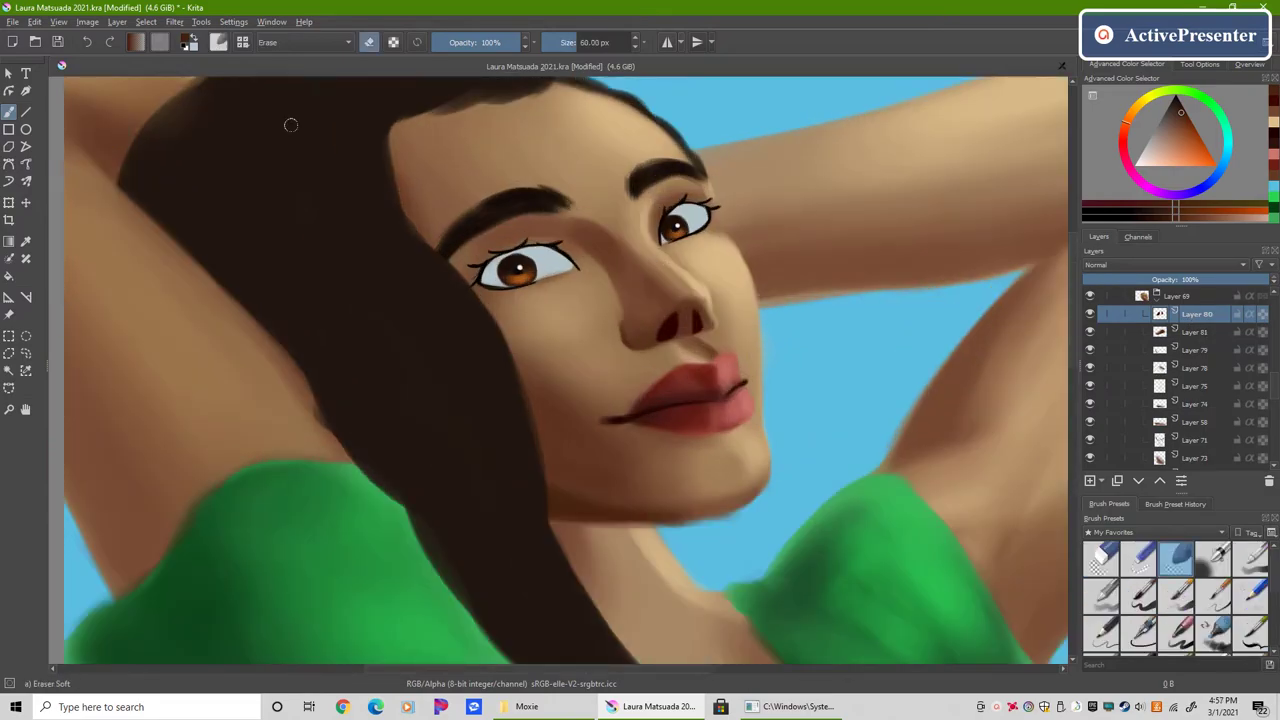
scroll(668, 320, "down", 10)
scroll(668, 320, "up", 5)
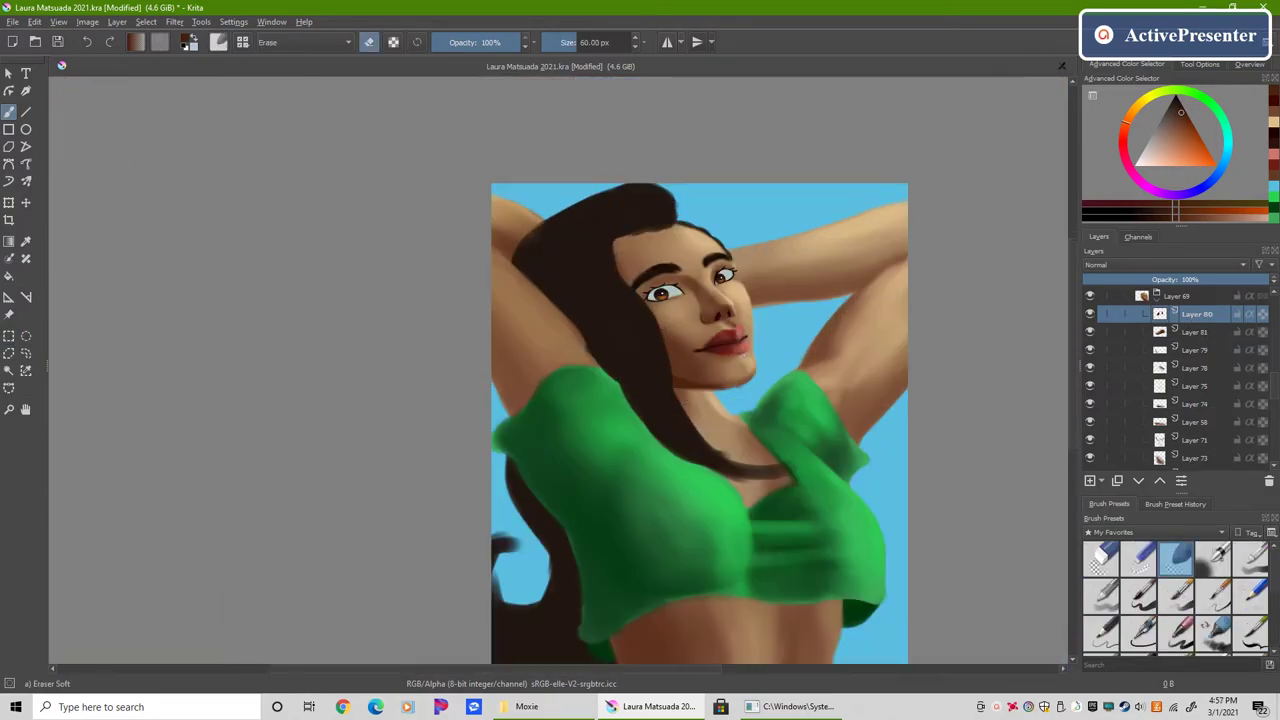
Step: Group the lip colour layer and the lip parting line layer together
scroll(680, 325, "down", 2)
scroll(1197, 342, "down", 5)
scroll(1197, 342, "up", 5)
left_click(1180, 350)
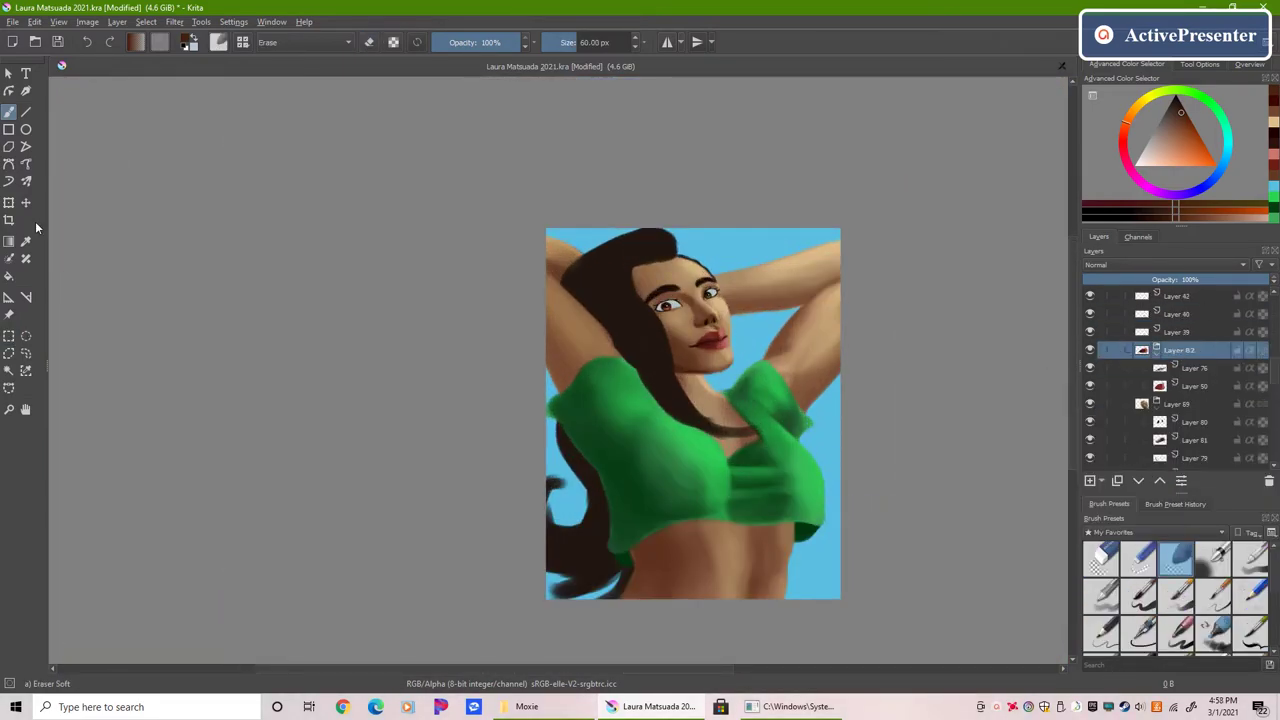
Step: Rotate the lips group slightly with Transform to match the tilt of the face
key("ctrl+t")
scroll(805, 328, "up", 5)
scroll(805, 328, "down", 5)
key("ctrl+z")
scroll(805, 328, "up", 5)
right_click(766, 371)
key("Escape")
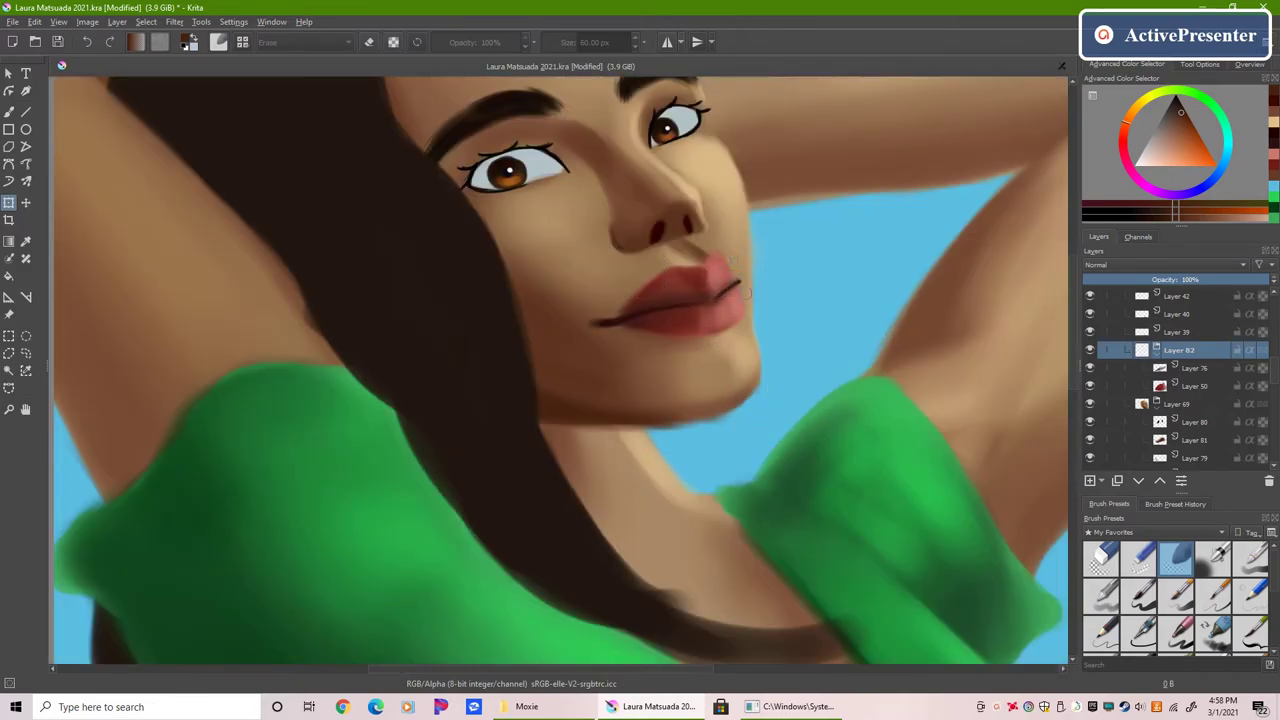
scroll(740, 350, "down", 5)
scroll(736, 345, "up", 5)
Step: Soften the lower lip's edge near the mouth corner on Layer 50 with Eraser Soft at about 252 px
key("b")
key("e")
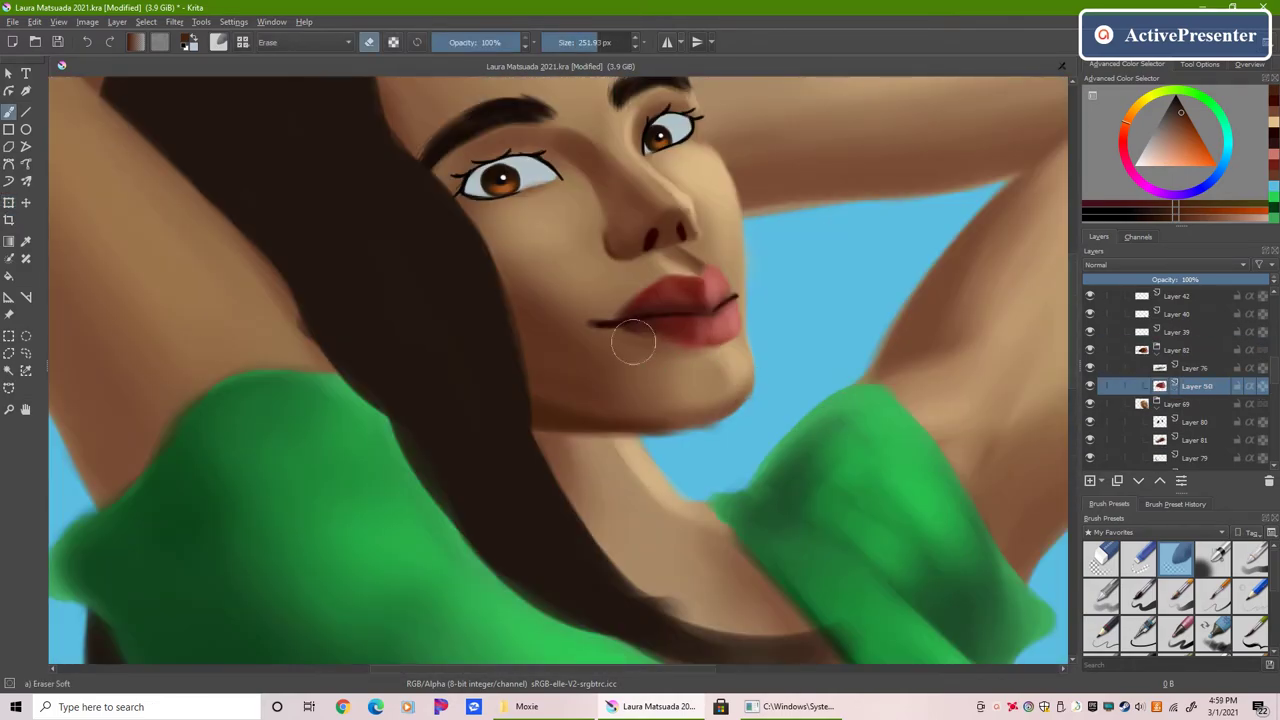
Step: Adjust the shape and placement of the lips group with Transform so it fits the face
key("Page_Up")
left_click(9, 204)
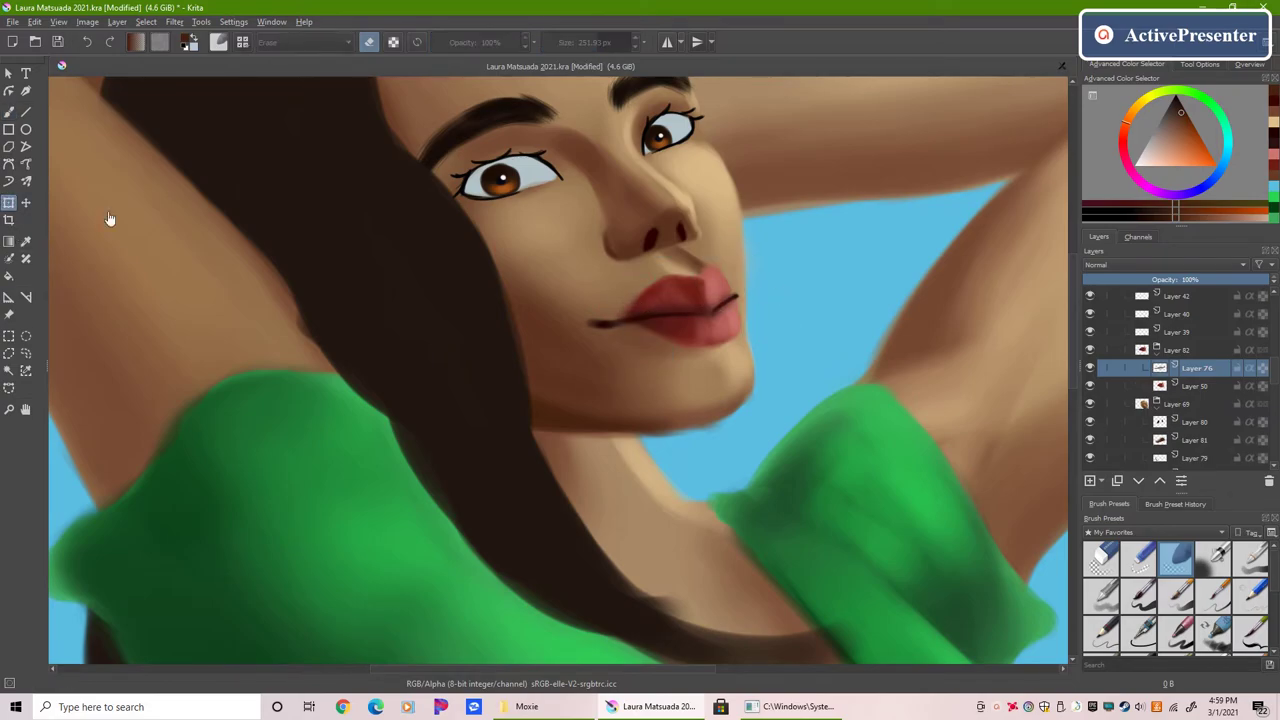
key("Page_Up")
scroll(707, 300, "down", 1)
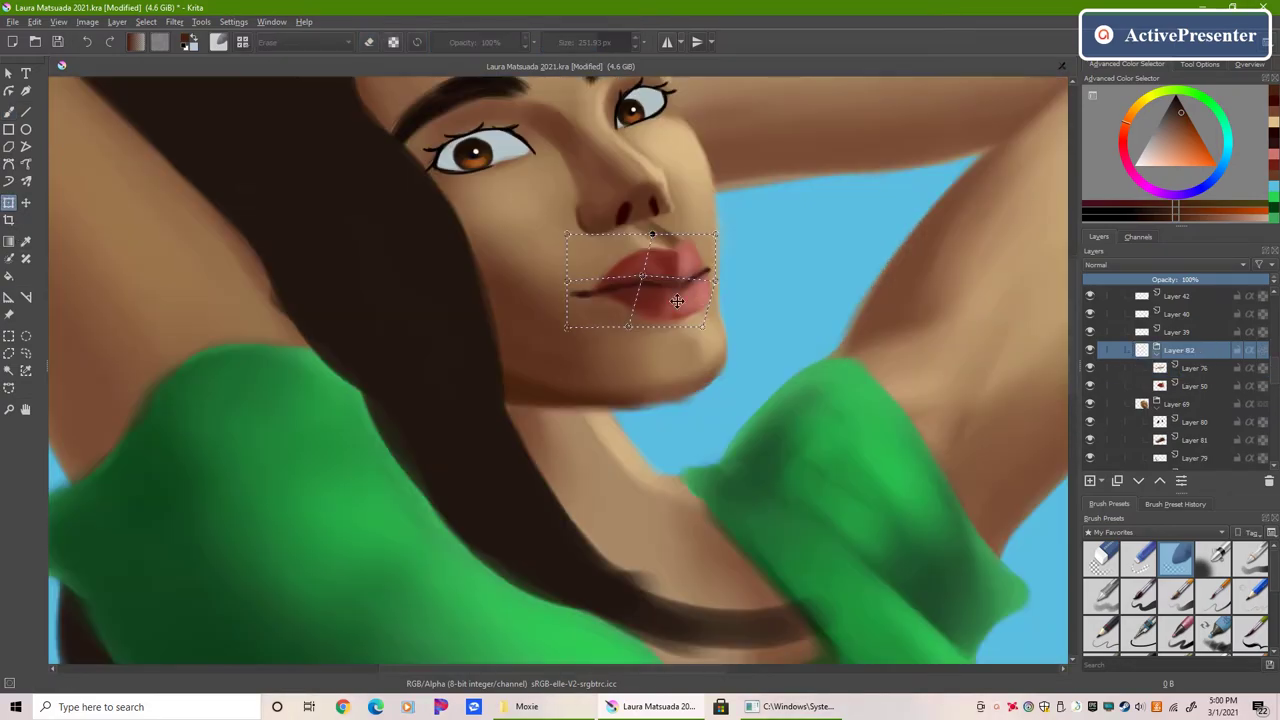
scroll(707, 300, "down", 10)
Step: Group the eye and eyebrow layers, including Layers 39 to 43, together
key("b")
key("2")
key("1")
key("2")
scroll(1172, 380, "up", 1)
left_click(1172, 386)
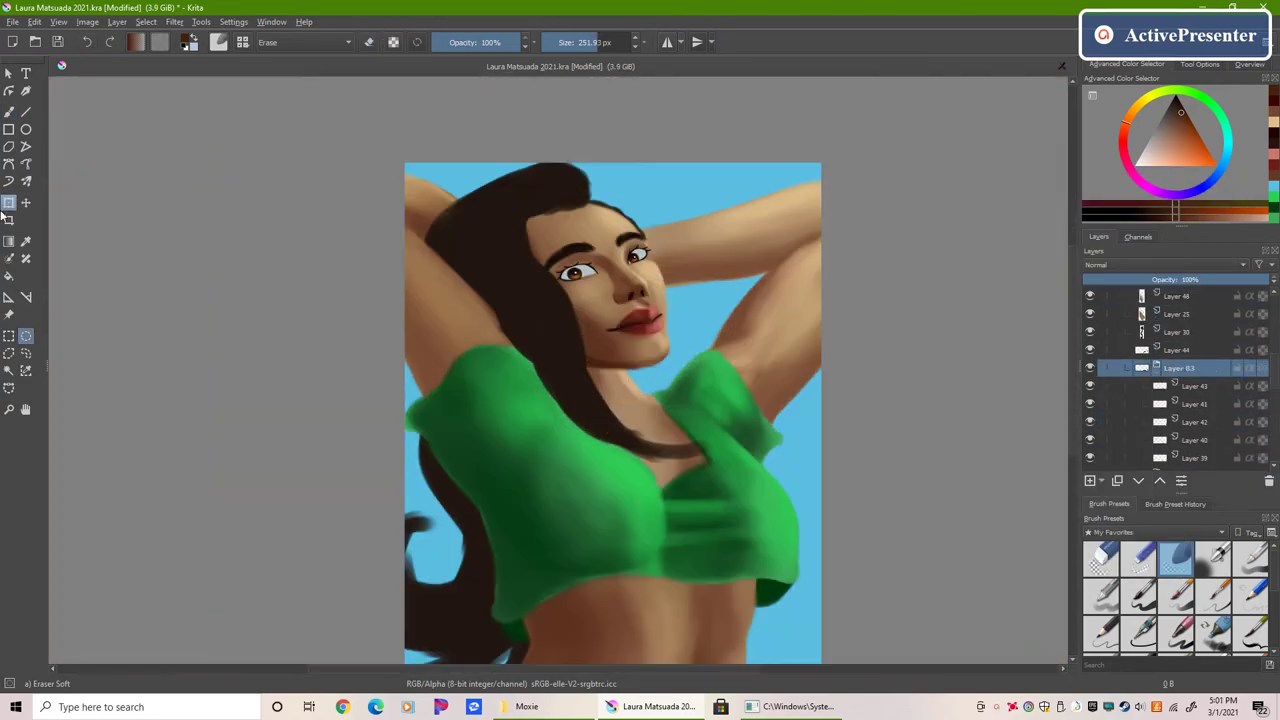
Step: Tilt and reposition the far eye and eyebrow within the eyes group with Transform
scroll(716, 259, "up", 5)
key("ctrl+t")
key("2")
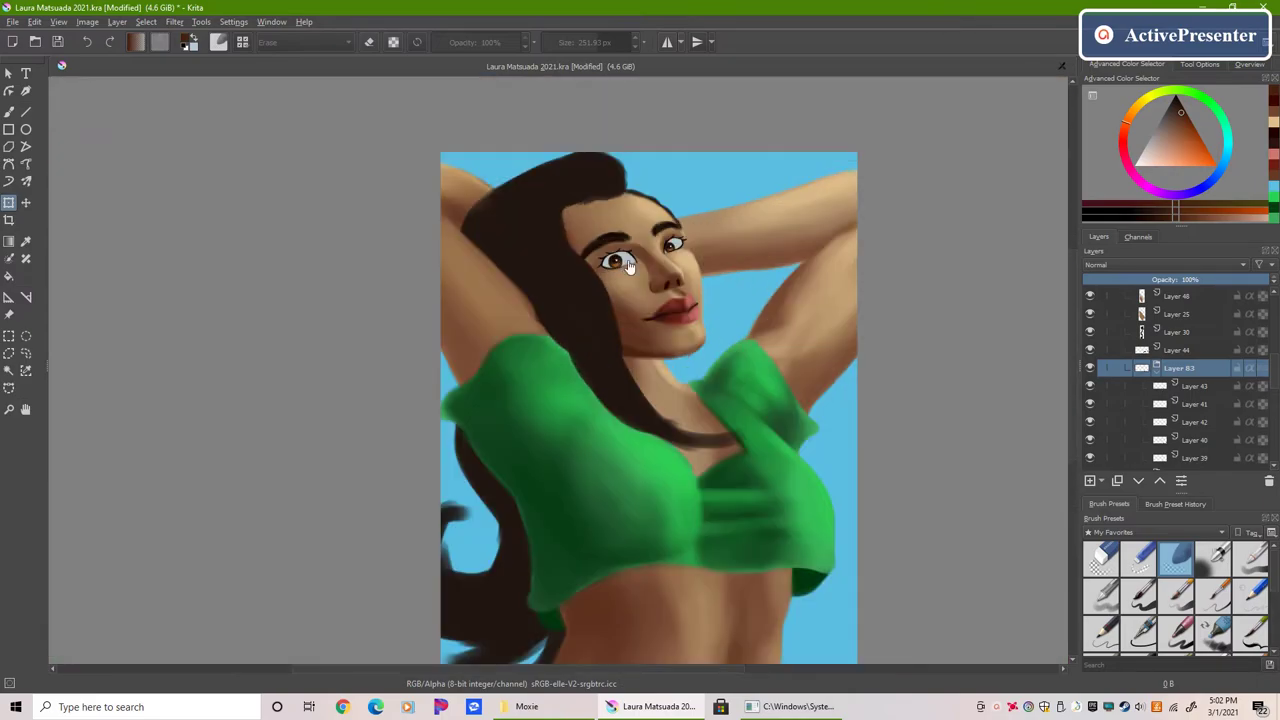
scroll(628, 264, "up", 5)
key("ctrl+t")
left_click_drag(457, 257, 686, 171)
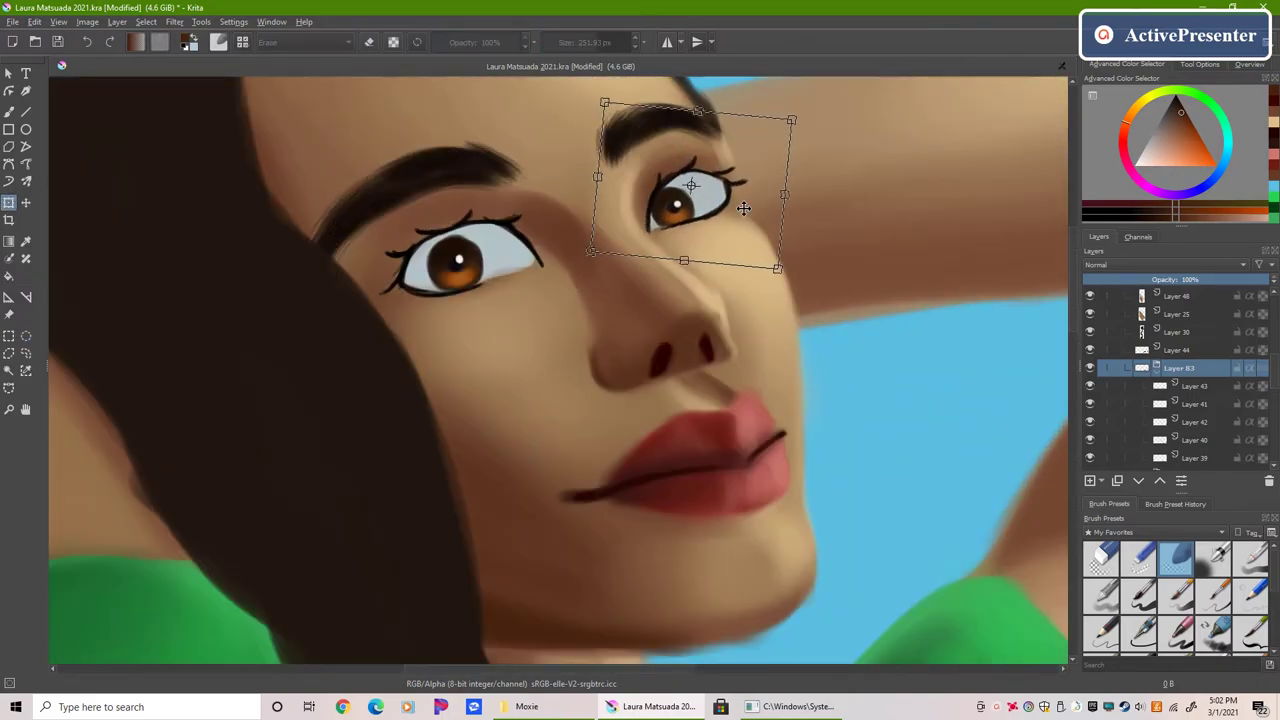
Step: Adjust the near eye and eyebrow within the eyes group with Transform and apply it
scroll(686, 190, "down", 2)
scroll(705, 215, "down", 5)
scroll(560, 250, "up", 3)
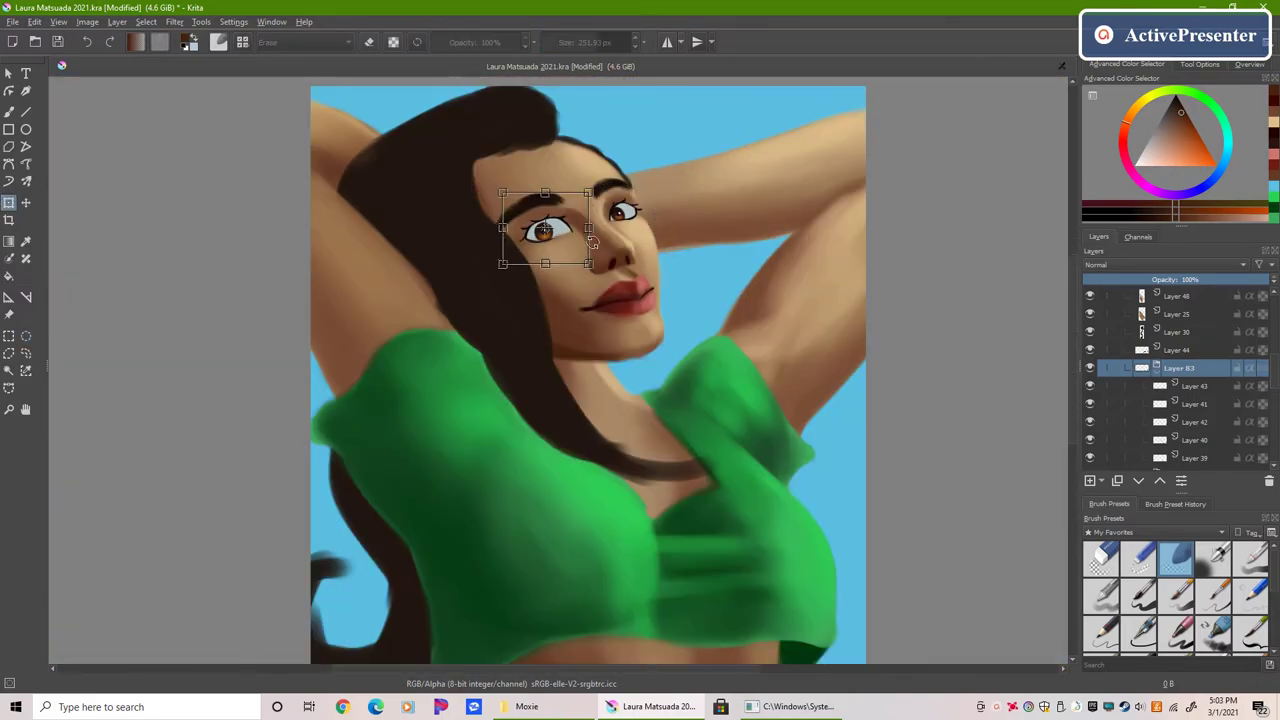
scroll(480, 223, "down", 1)
key("Return")
Step: Paint pale highlights on the forehead and nose on a new layer above Layer 75 with Airbrush Soft at about 87 px
key("b")
left_click(1165, 157)
scroll(1180, 380, "down", 3)
left_click(1195, 368)
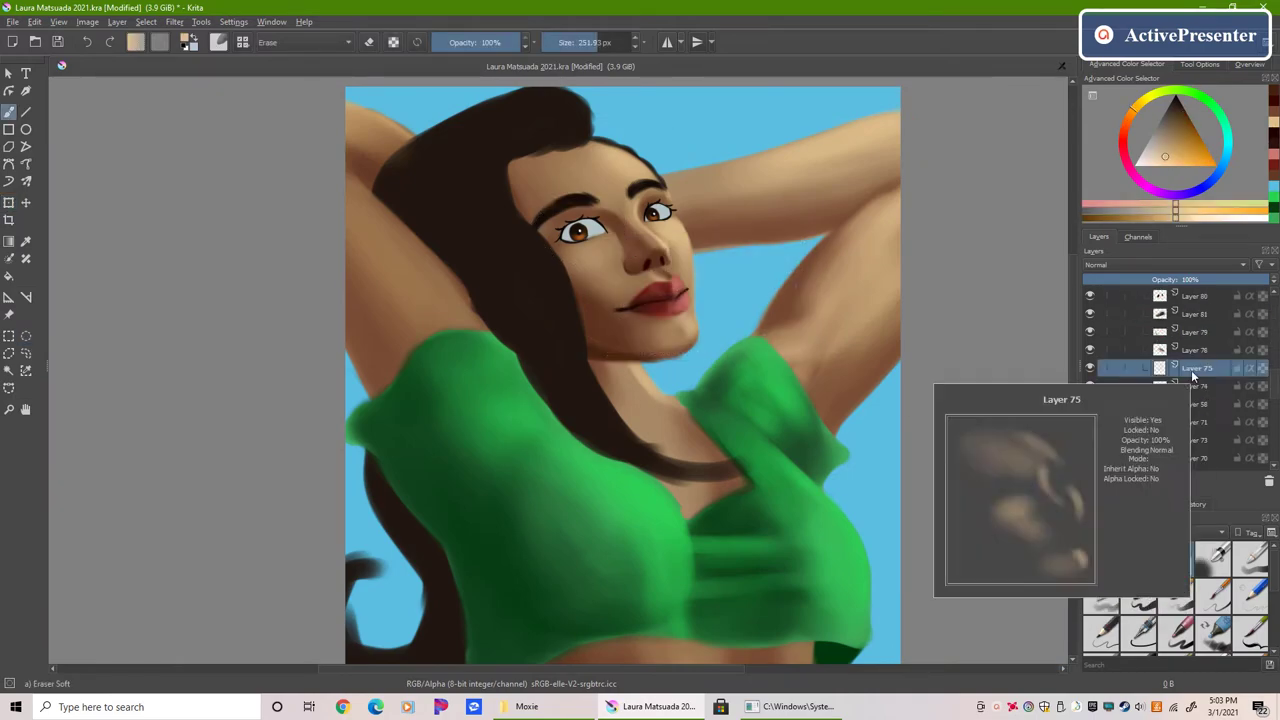
left_click(1213, 555)
left_click(590, 42)
key("ctrl+s")
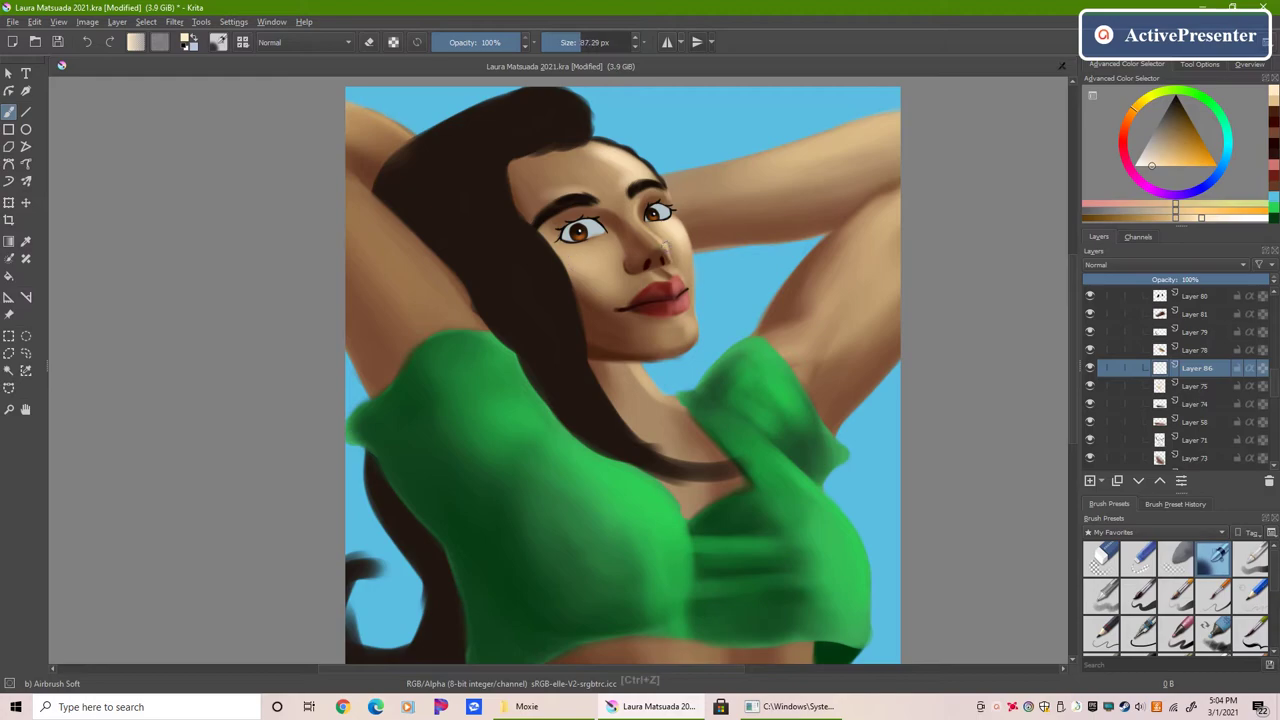
Step: Blend the facial highlights with Blender Basic at about 152 px, reducing it to about 63 px for Layer 75
scroll(1235, 605, "down", 2)
left_click(1100, 598)
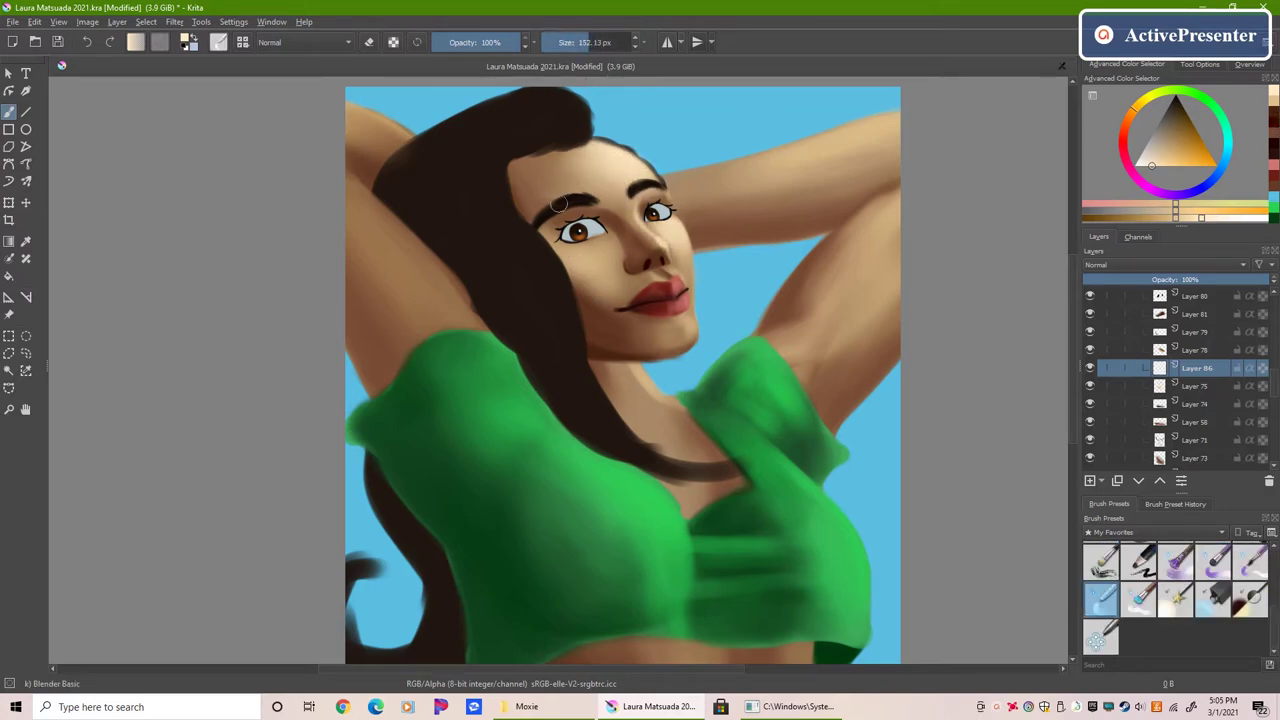
left_click_drag(590, 170, 611, 181)
left_click(578, 44)
key("minus")
left_click(1195, 386)
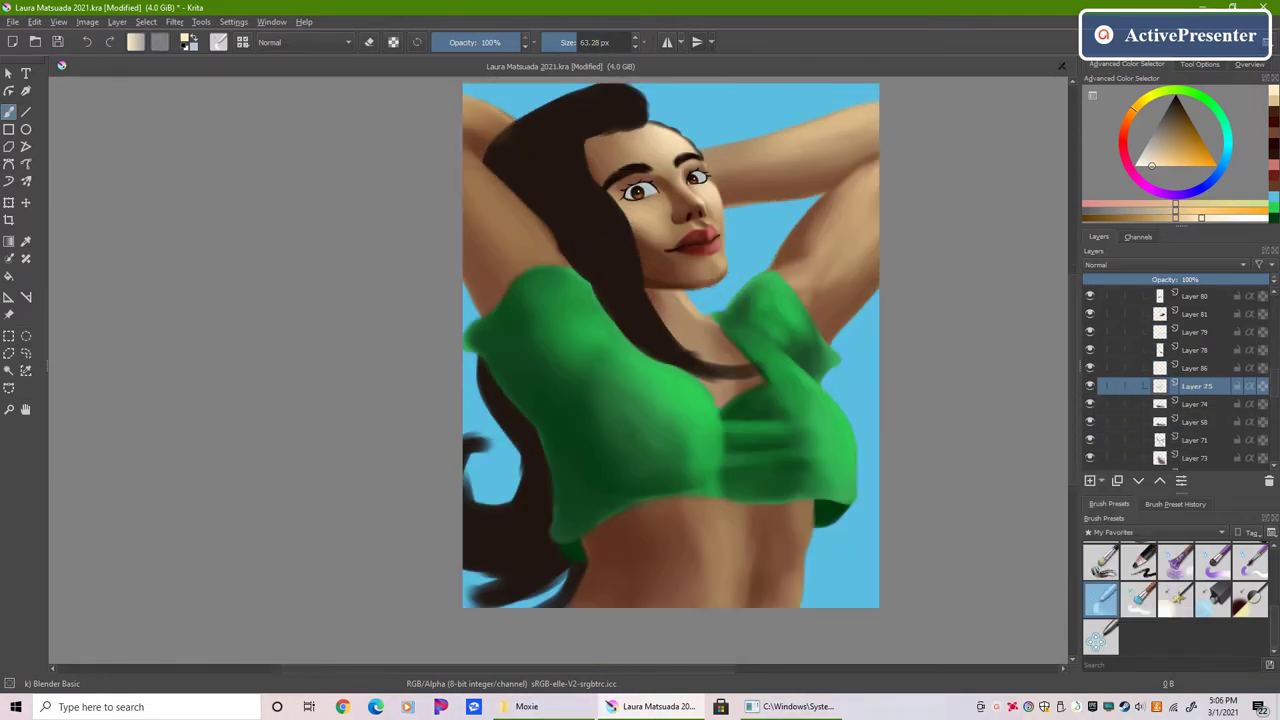
Step: Paint brown collarbone shading on a new layer below Layer 52 with Basic-4 Flow Opacity, and add a skin-tone layer above Layer 52
key("/")
scroll(1174, 350, "down", 5)
key("Insert")
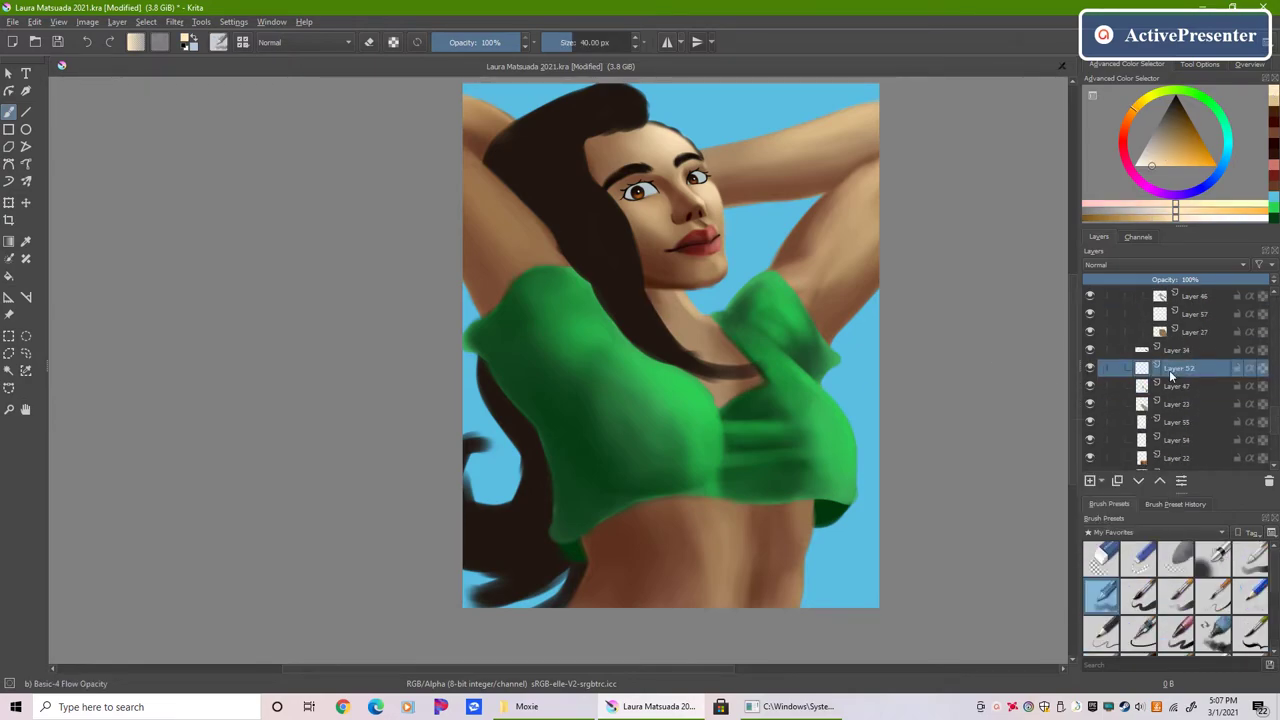
left_click(703, 215, "ctrl")
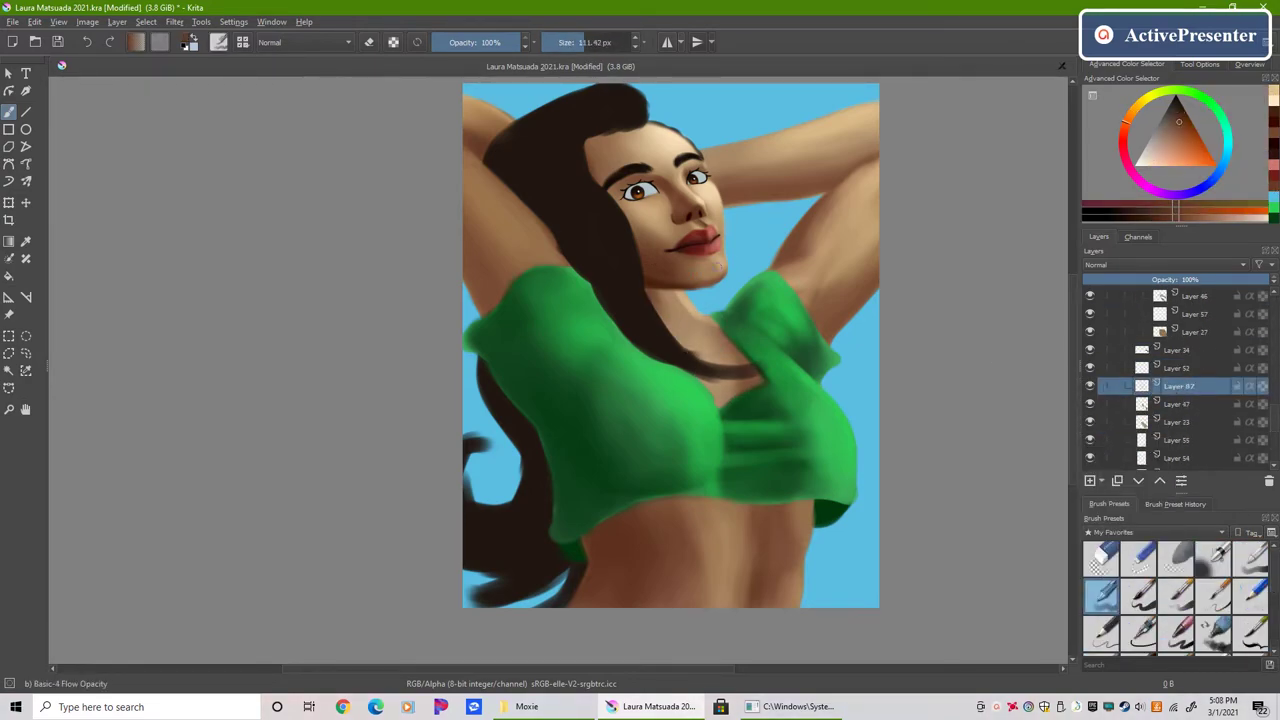
left_click_drag(724, 330, 692, 356)
left_click(705, 320, "ctrl")
left_click(692, 357, "ctrl")
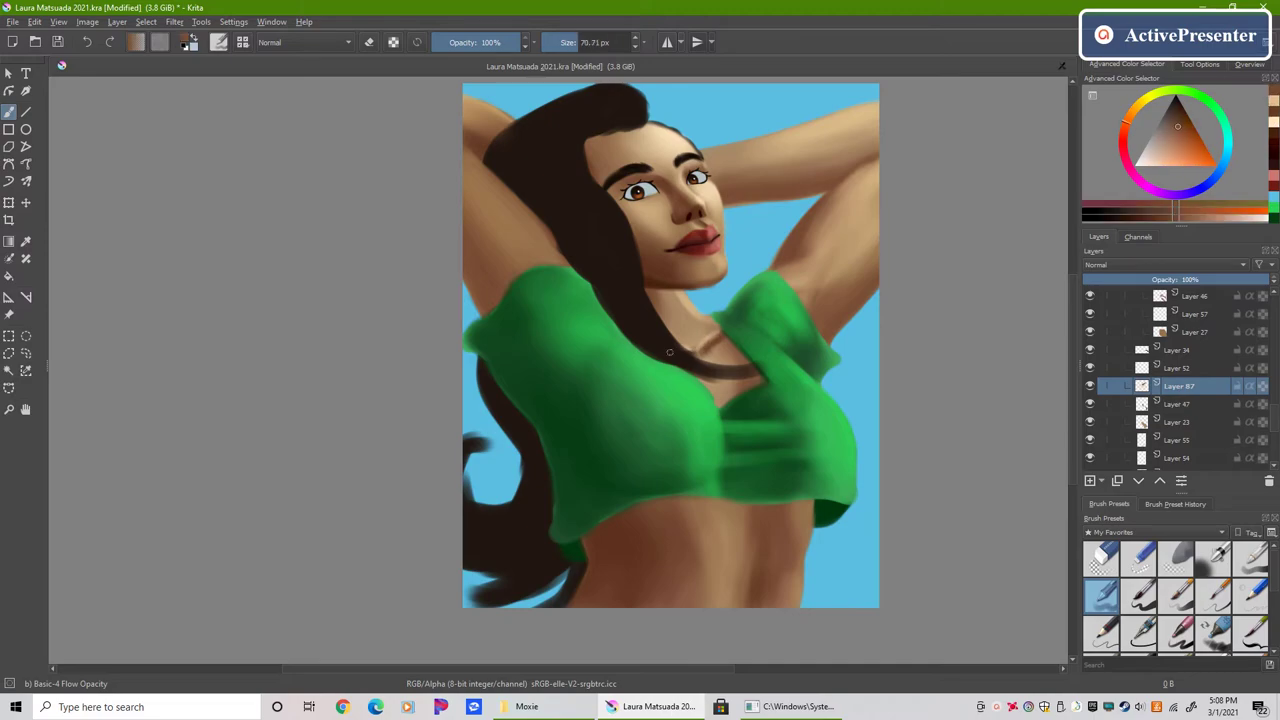
left_click(1096, 597)
key("Insert")
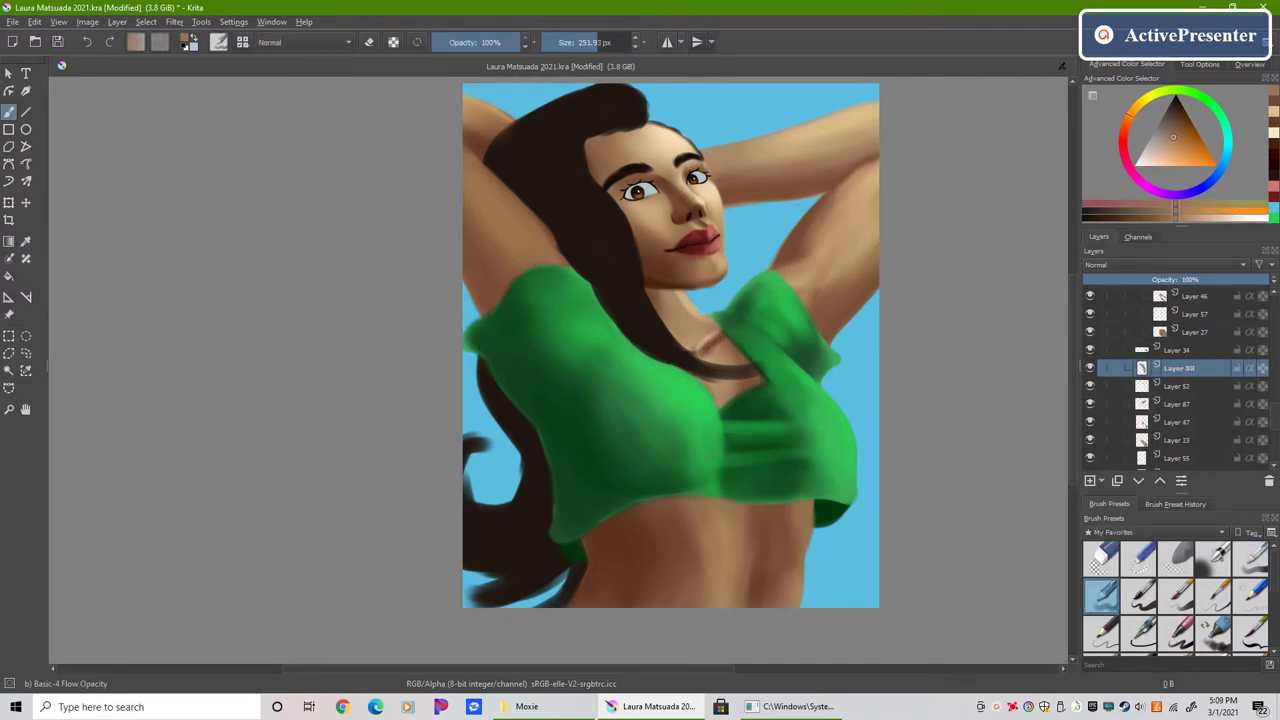
Step: Paint skin tones on a new layer above Layer 22 and blend them with Blender Basic at about 353 px
scroll(147, 457, "down", 1)
key("ctrl+Page_Down")
key("ctrl+Page_Down")
key("ctrl+Page_Down")
key("ctrl+Page_Down")
key("ctrl+Page_Down")
key("ctrl+Page_Down")
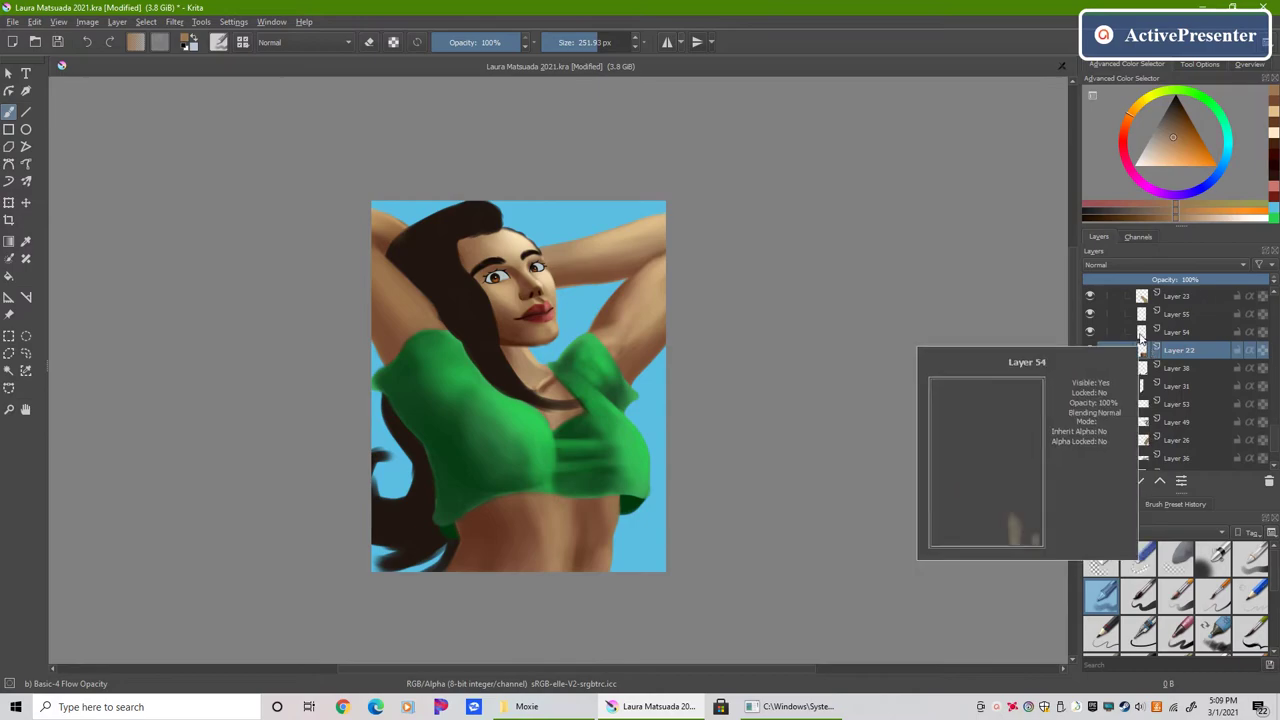
scroll(461, 601, "up", 2)
scroll(1100, 601, "down", 2)
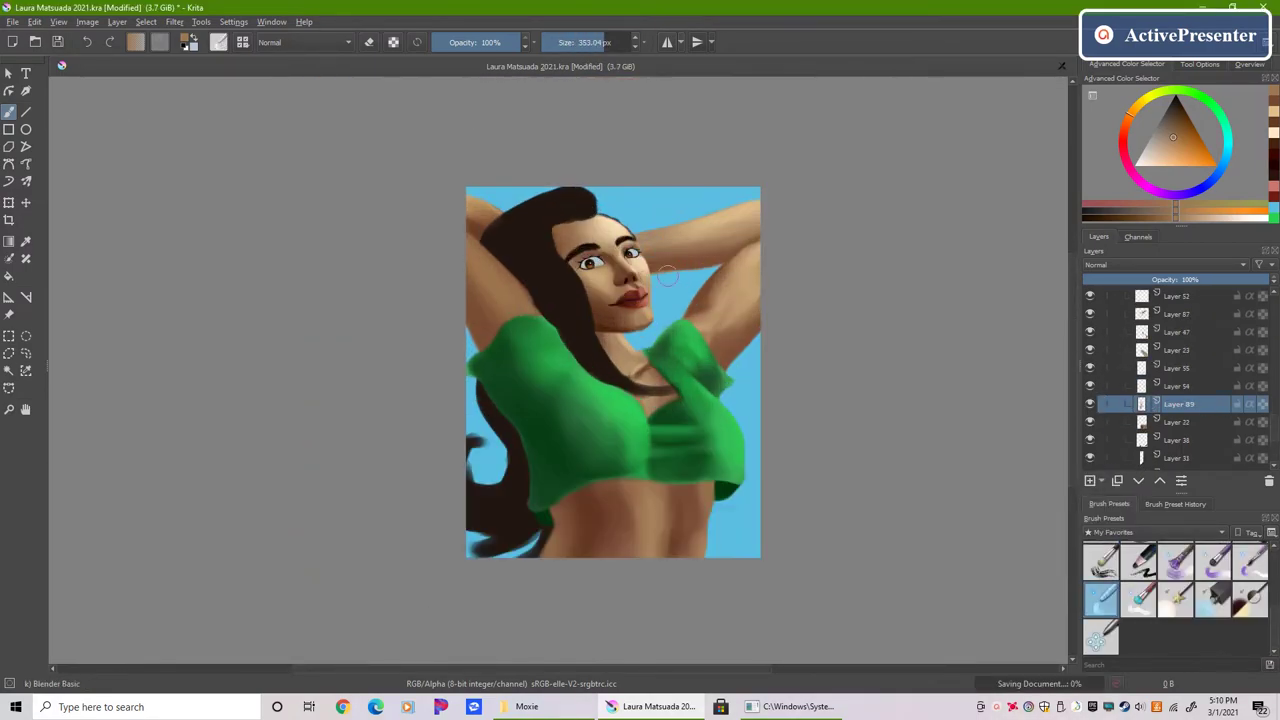
Step: Reshape the front hair around the head with Transform
key("ctrl+t")
right_click(626, 271)
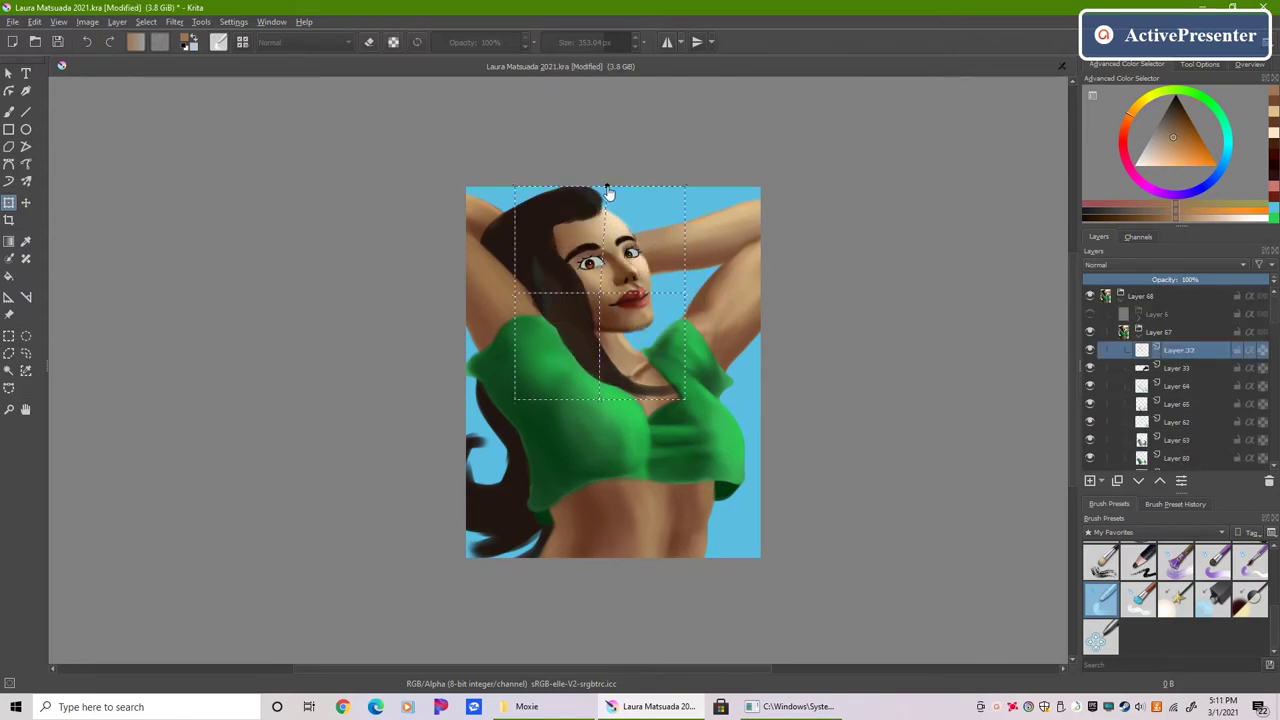
scroll(674, 302, "down", 1)
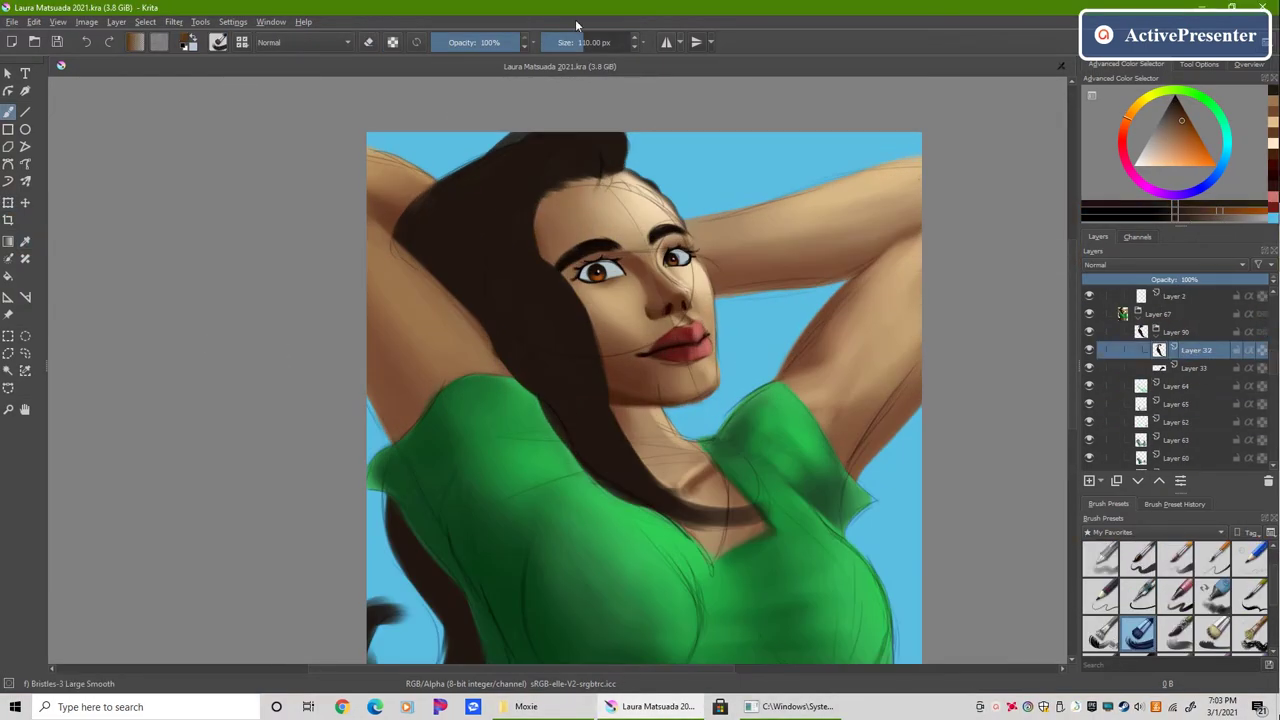
Step: Paint brown highlights along the hair's front edge and blue highlights across the crown with Bristles-3 Large Smooth at about 194 px
left_click_drag(555, 275, 645, 450)
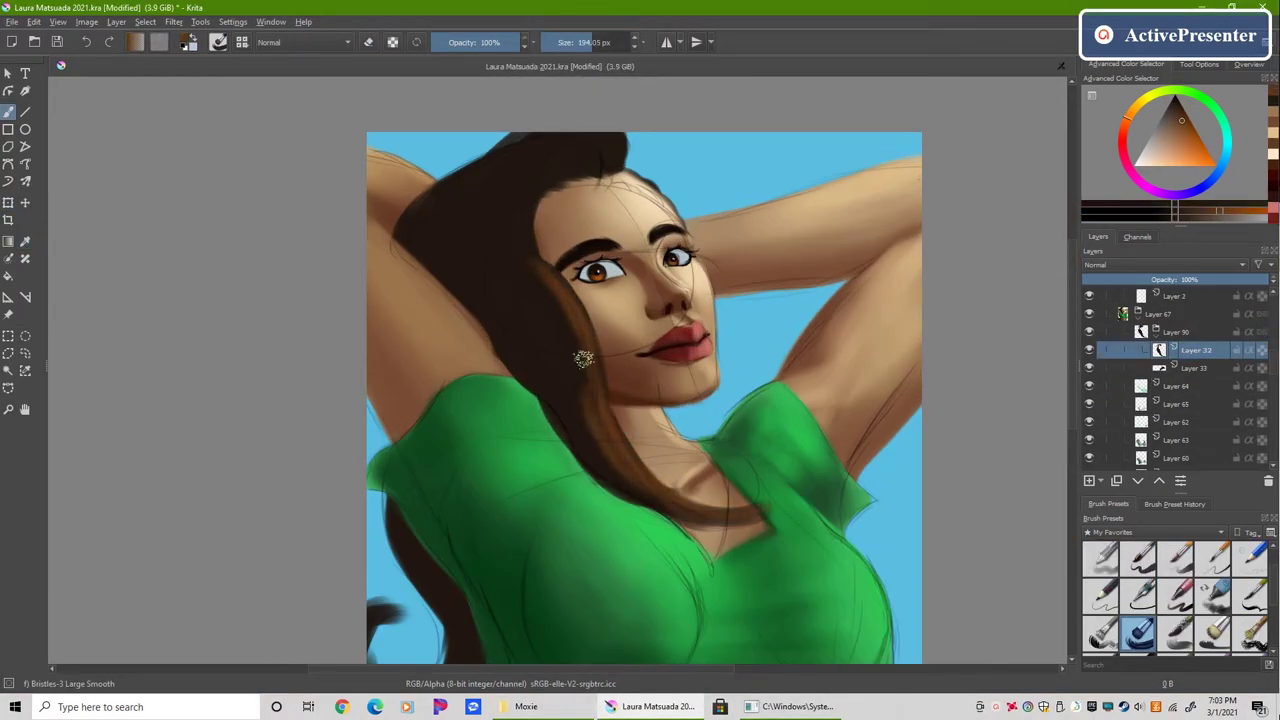
left_click_drag(530, 148, 505, 285)
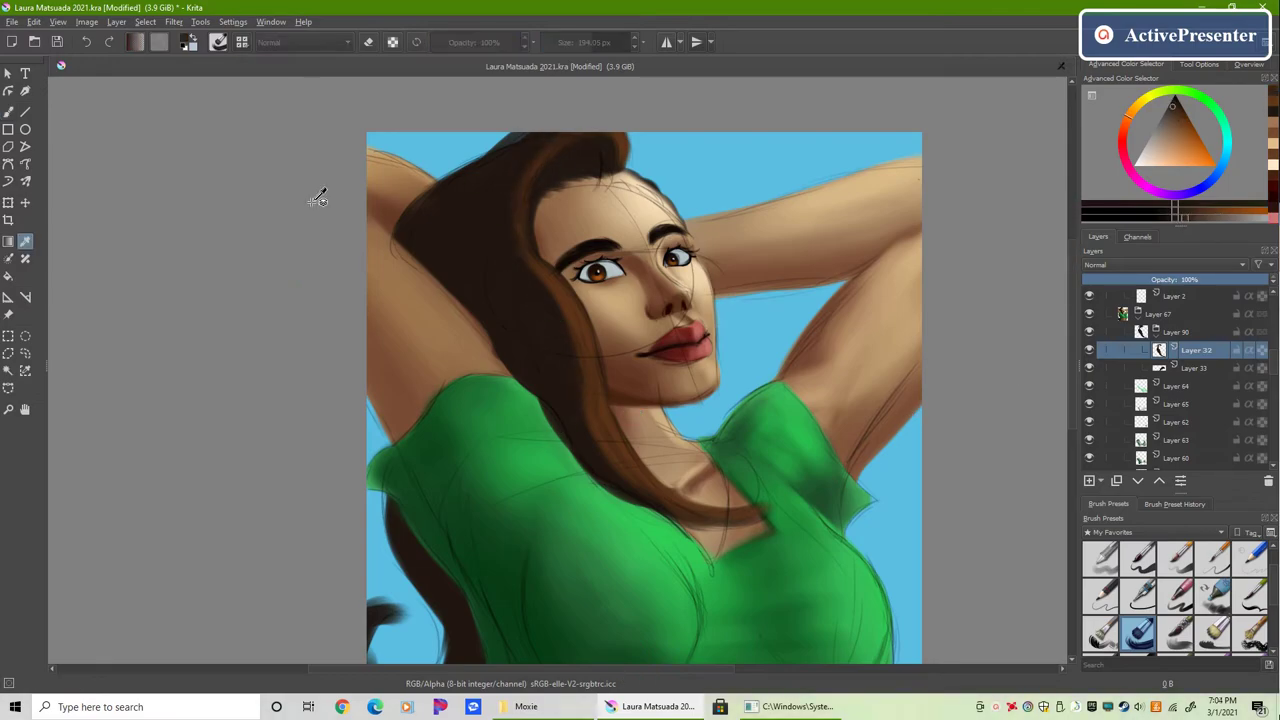
scroll(540, 162, "down", 2)
left_click(1145, 188)
left_click(1174, 215)
left_click_drag(518, 82, 492, 190)
mouse_move(484, 105)
left_mouse_down()
mouse_move(503, 223)
mouse_move(400, 320)
left_mouse_up()
Step: Paint blue highlights along the lower hair and its curl on a new layer above Layer 30
scroll(503, 223, "up", 4)
key("minus")
scroll(1273, 425, "down", 5)
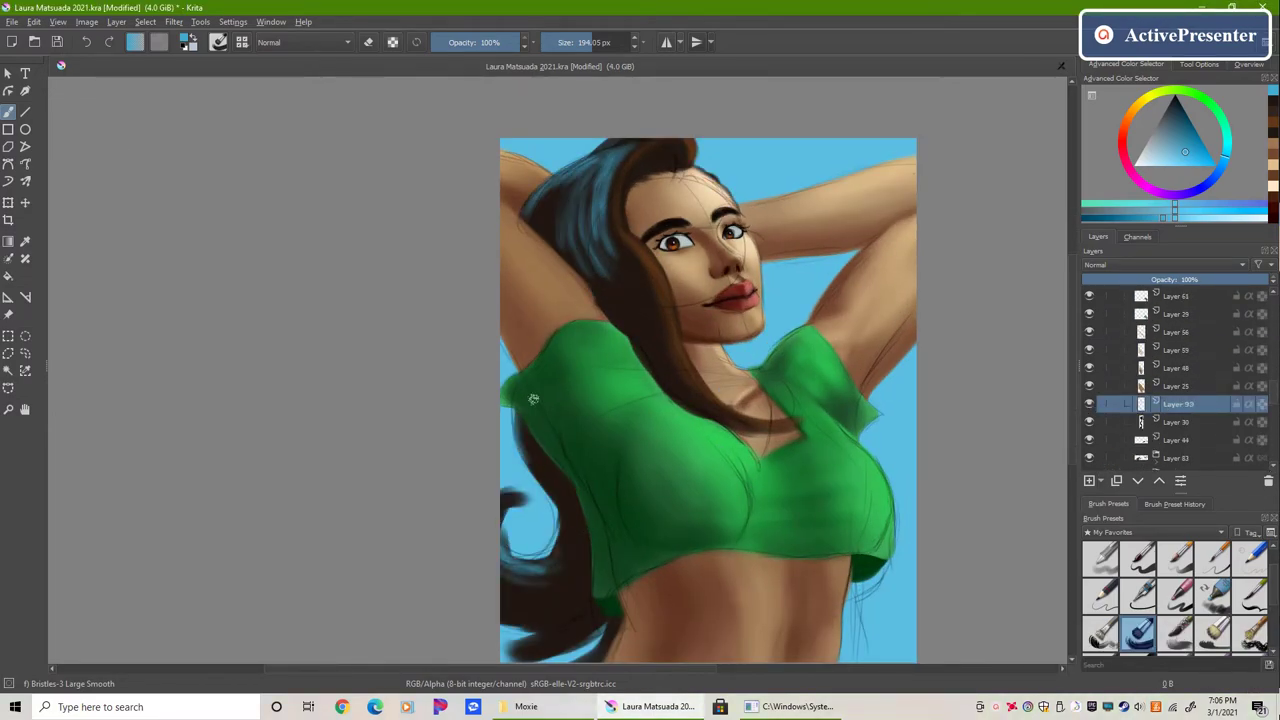
left_click(530, 455)
Step: Paint dark brown hair strands at about 280 px on new layers above Layer 32 and Layer 30
left_click(1180, 214)
key("Insert")
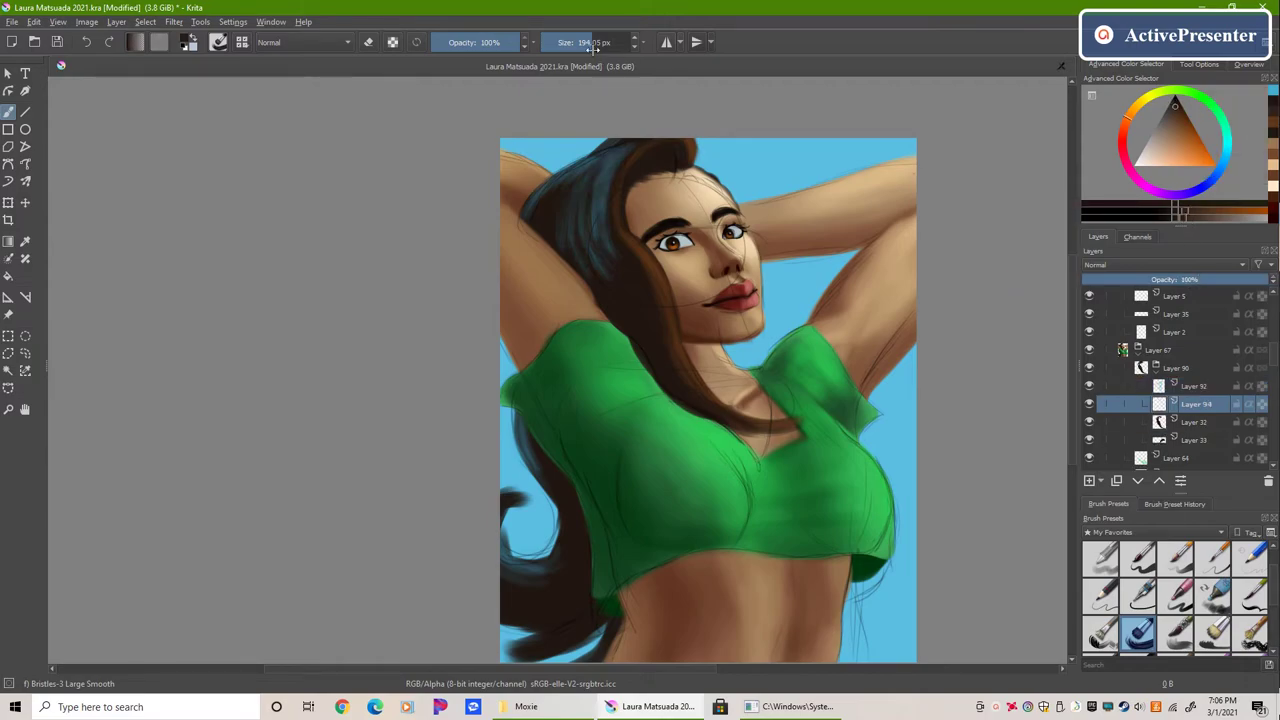
key("Insert")
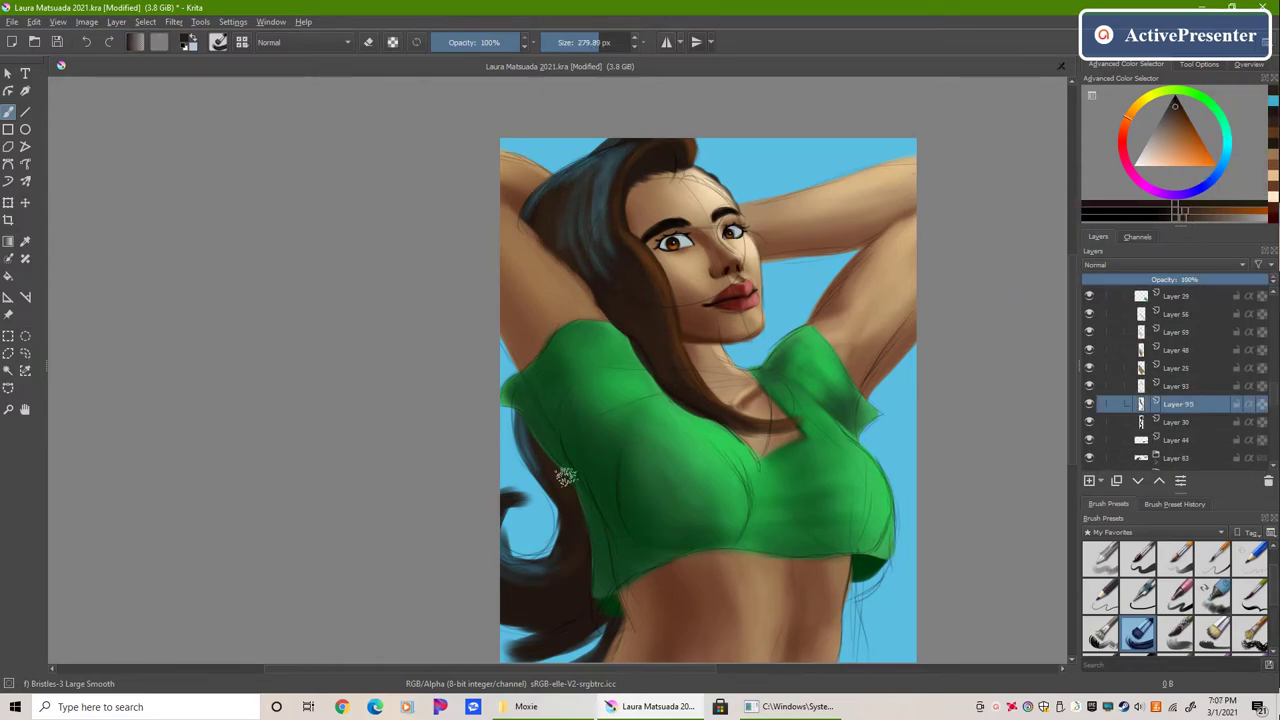
Step: Deepen the front hair on a new layer beneath Layer 92 and the lower hair on one above Layer 95 with near-black strokes
key("Insert")
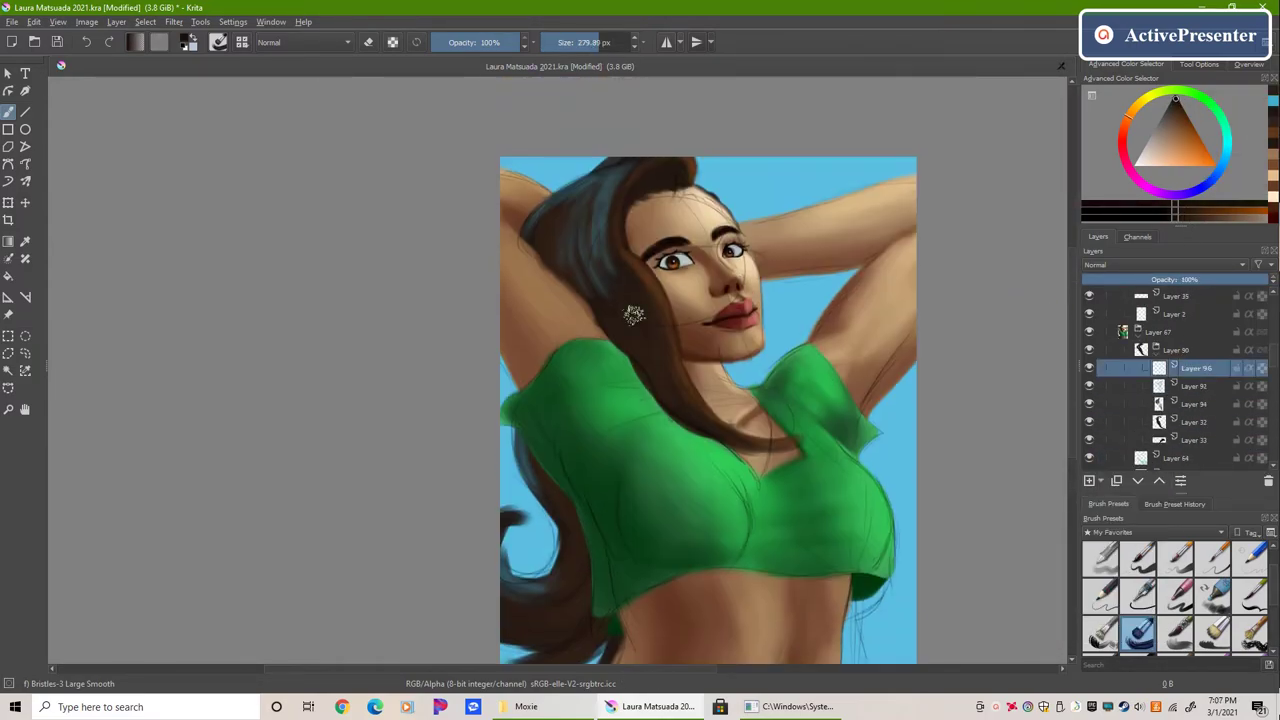
key("ctrl+bracketleft")
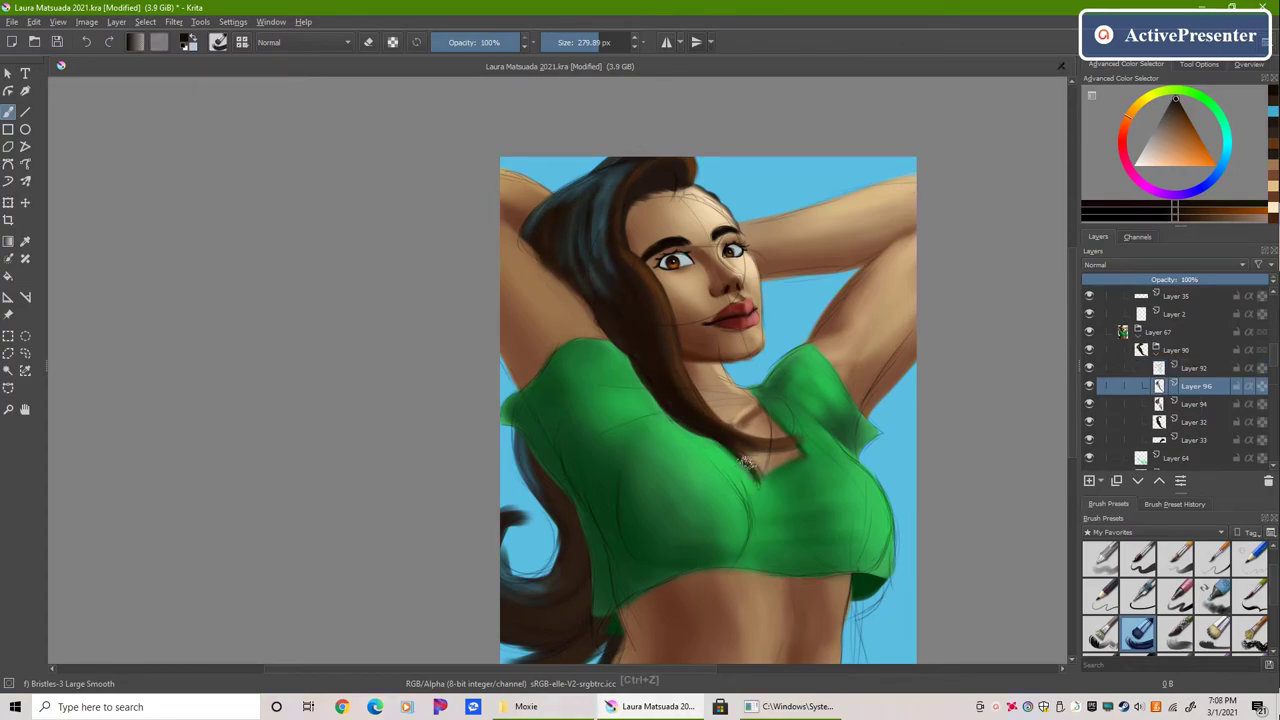
scroll(971, 280, "down", 3)
scroll(1268, 406, "down", 3)
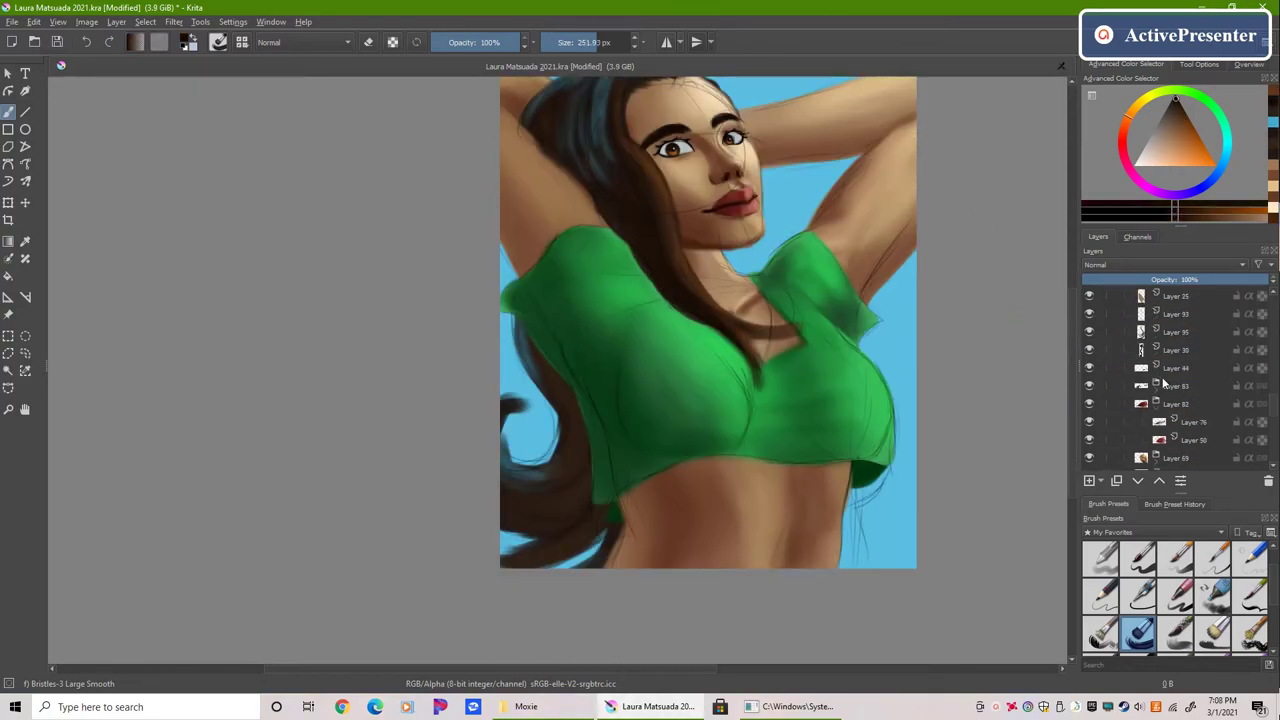
key("Insert")
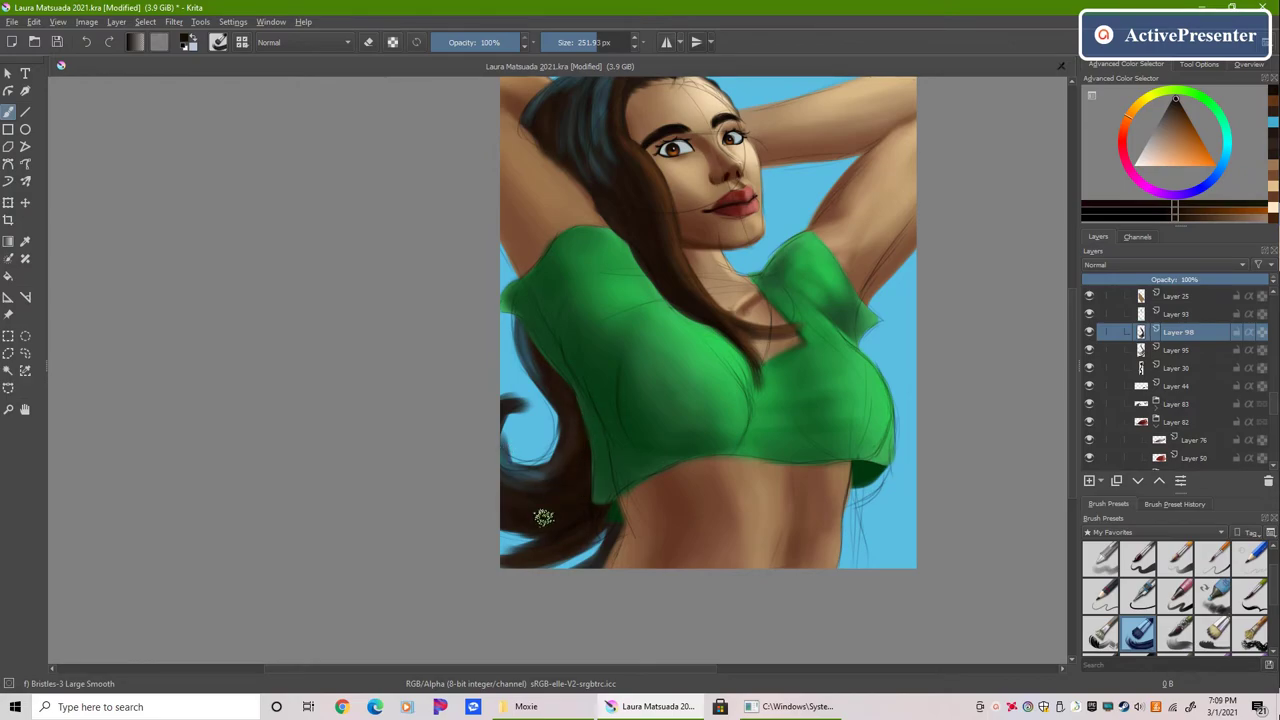
key("ctrl+z")
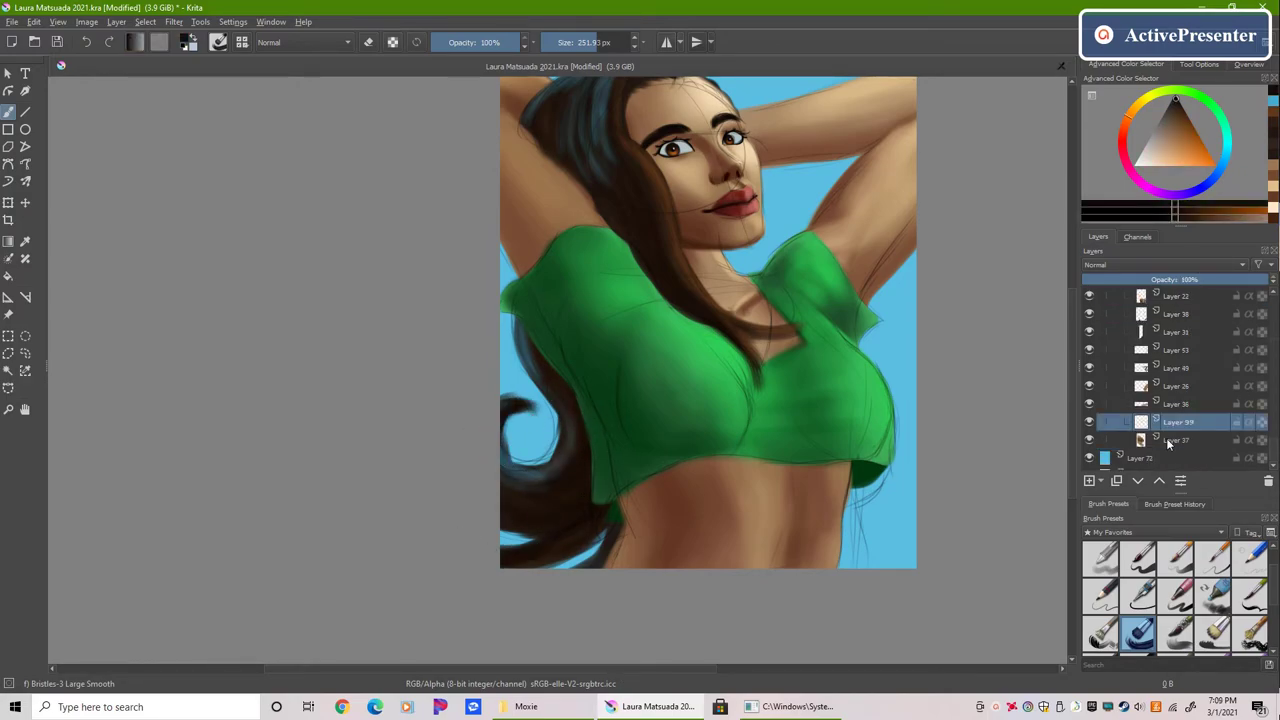
Step: Paint the swept hair roll above the forehead on new layers above Layer 33, adding blue highlights with Bristles-3 Large Smooth at about 179 px
scroll(789, 232, "up", 2)
scroll(789, 232, "up", 2)
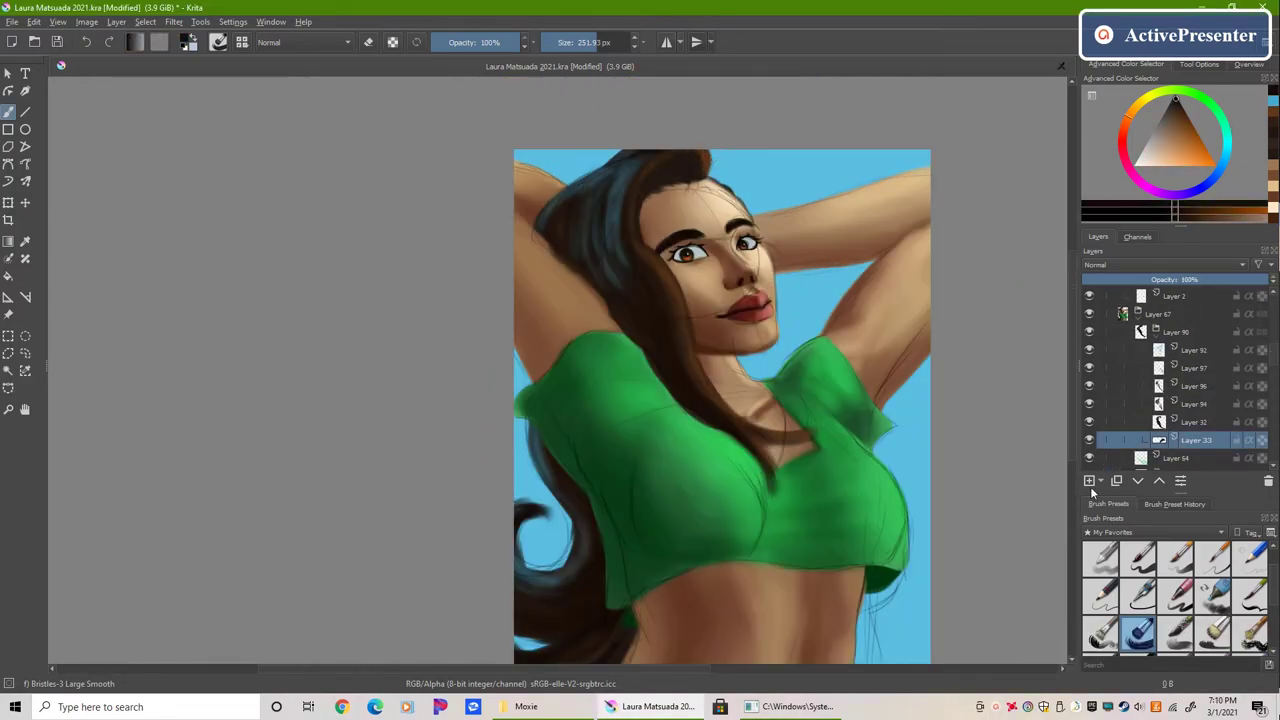
scroll(720, 220, "up", 3)
key("Insert")
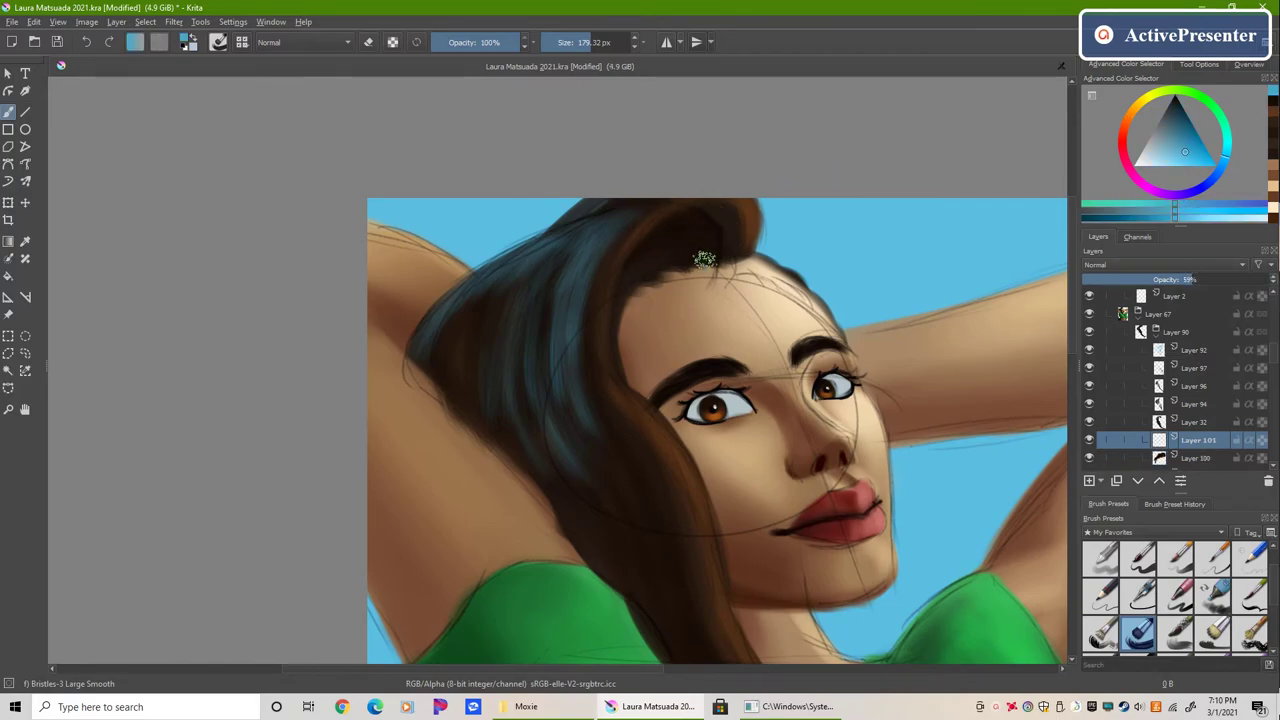
left_click(1150, 367)
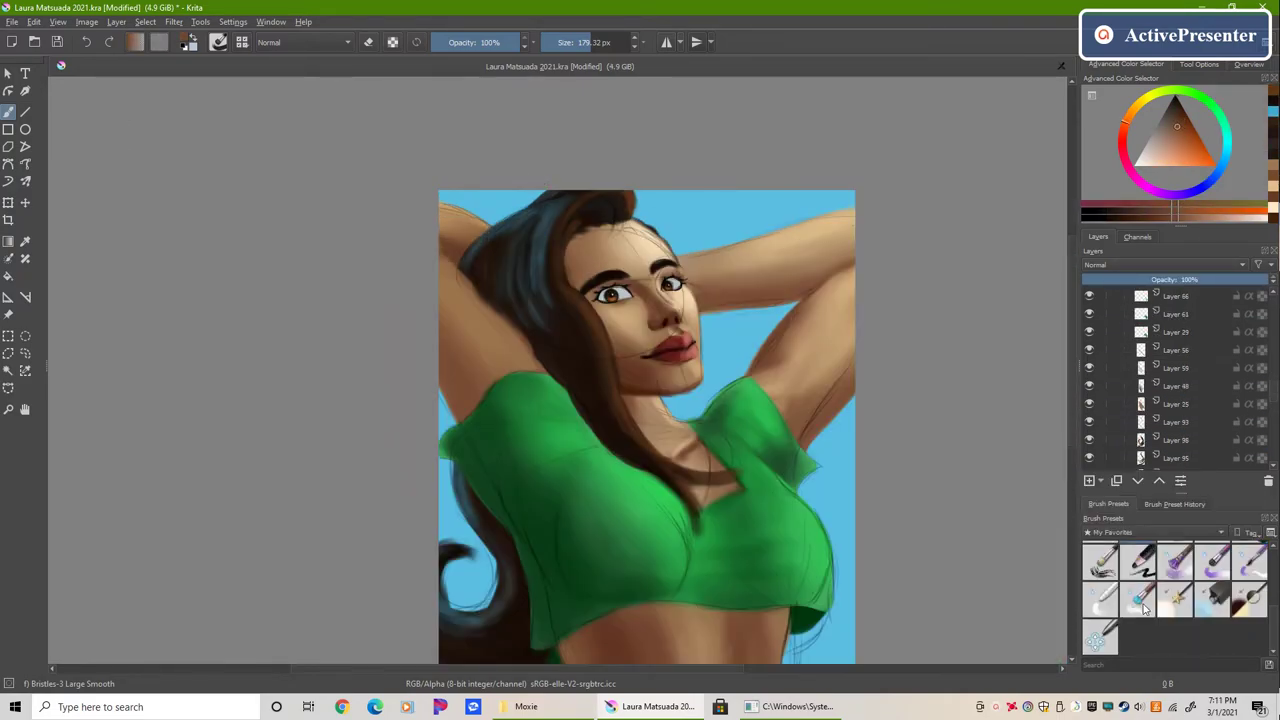
left_click(1140, 600)
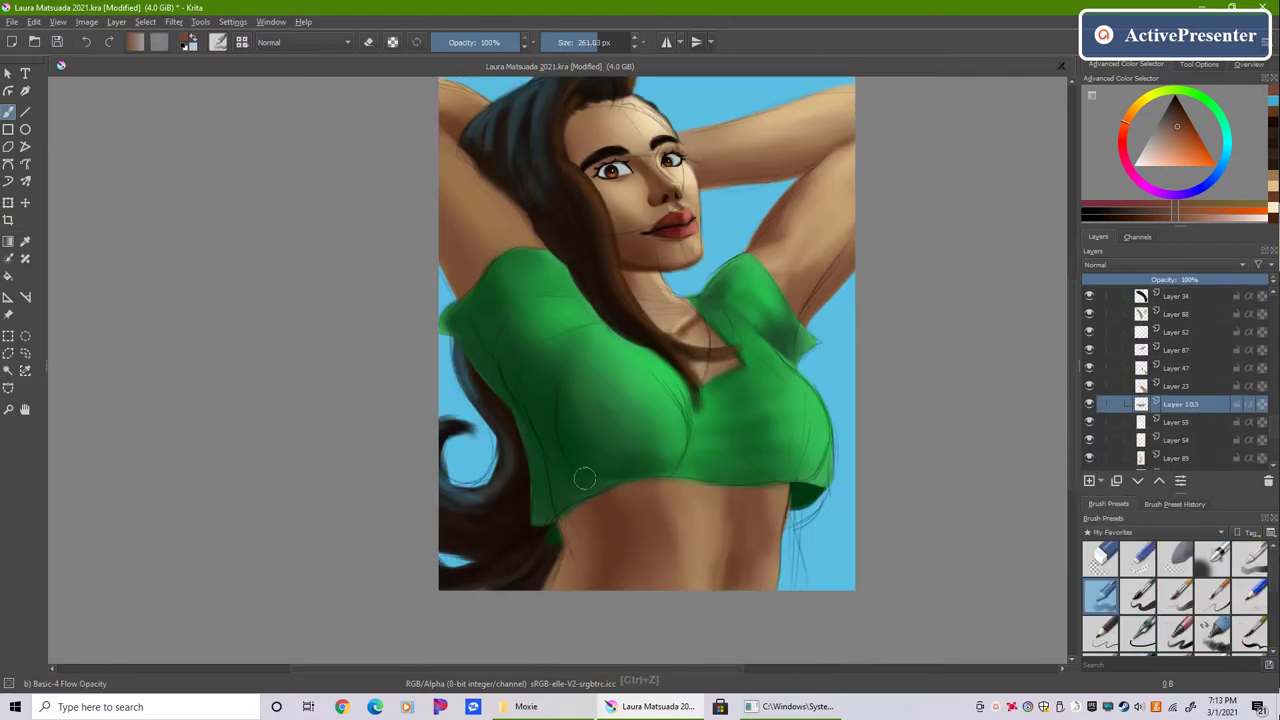
Step: Shade the midriff below the crop top with sampled and darker browns on Layers 103 and 104, using Blender Basic at about 310 px to blend
left_click(630, 495, "ctrl")
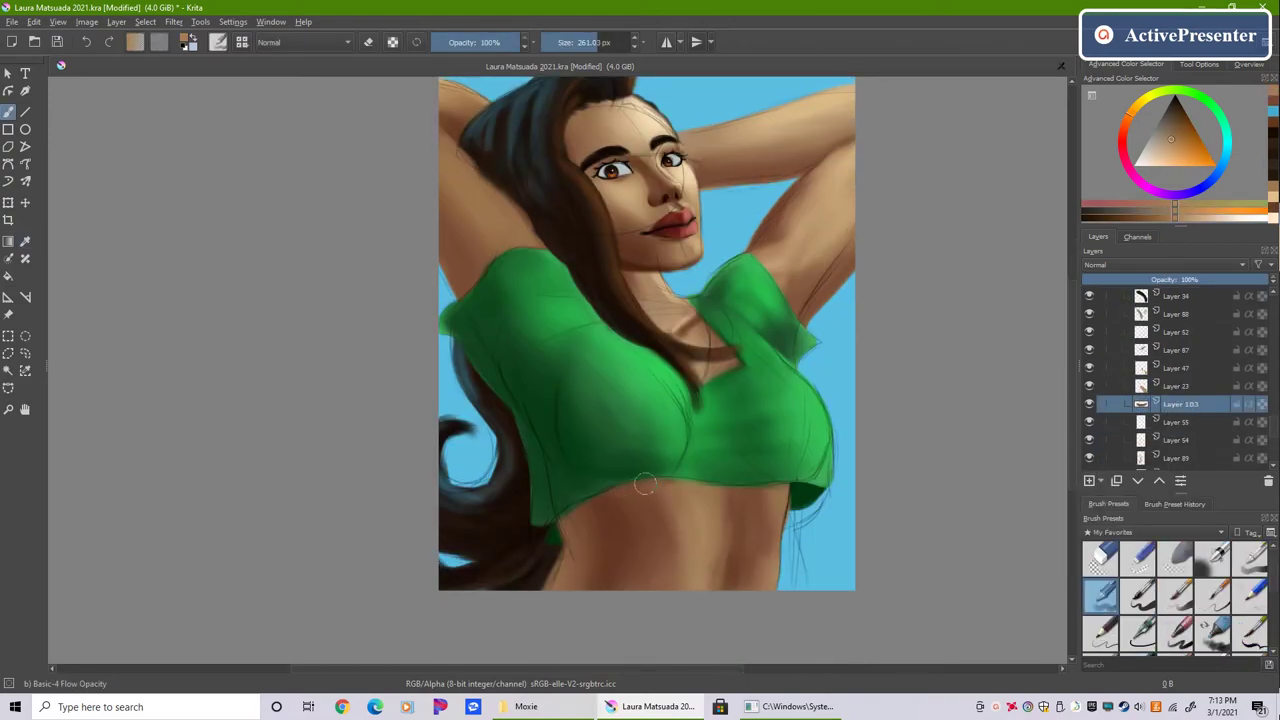
left_click(1181, 121)
key("Insert")
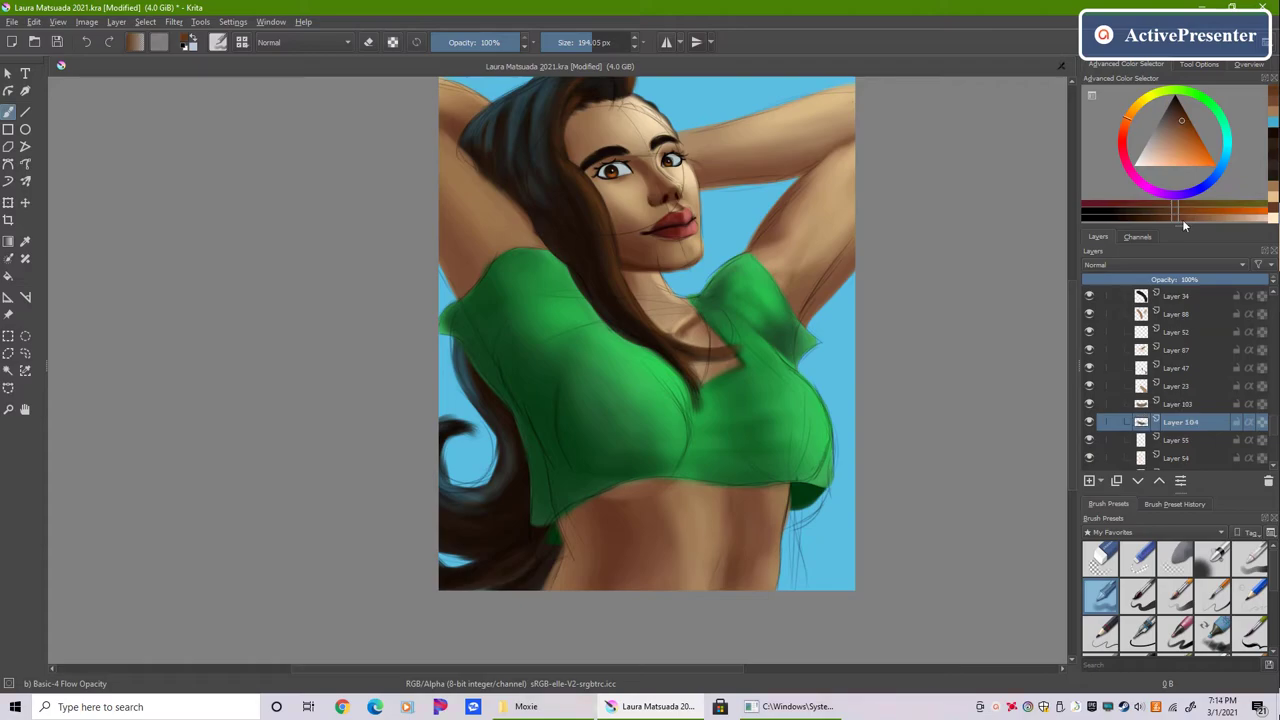
key("slash")
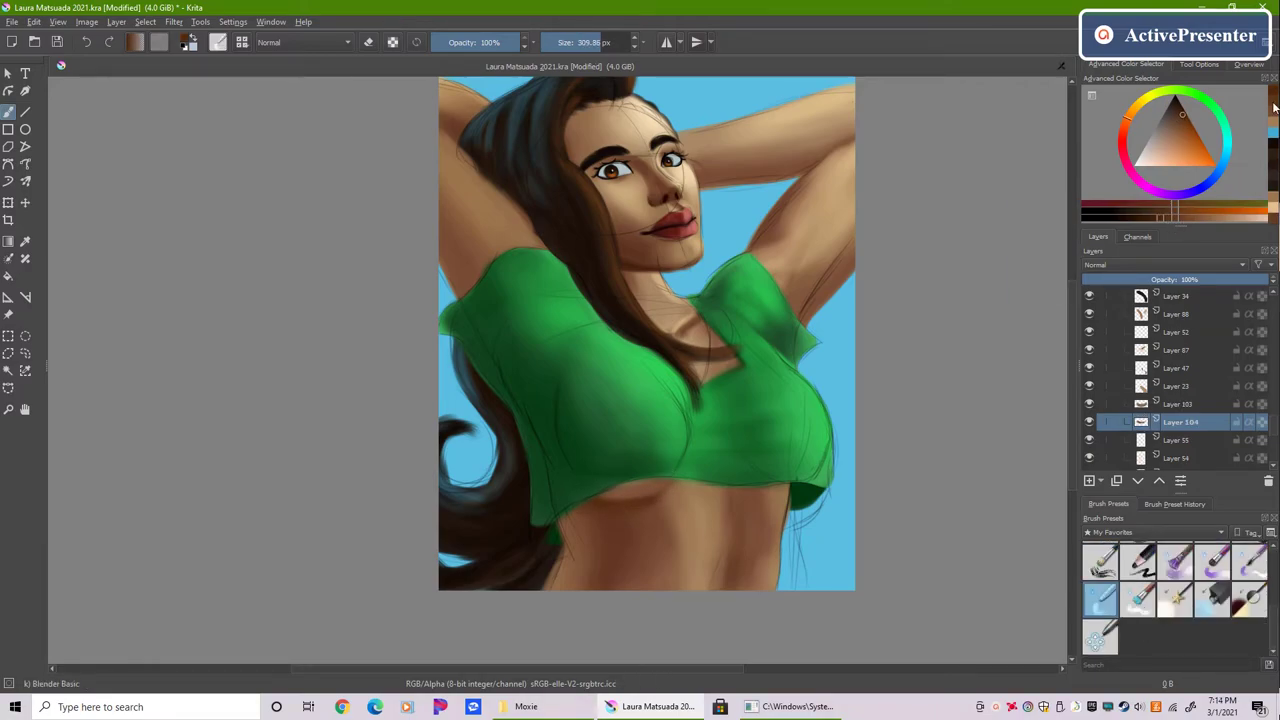
Step: Shade the skin beneath the crop top's hem on new Layers 105 and 106 with sampled browns
key("Insert")
key("ctrl+t")
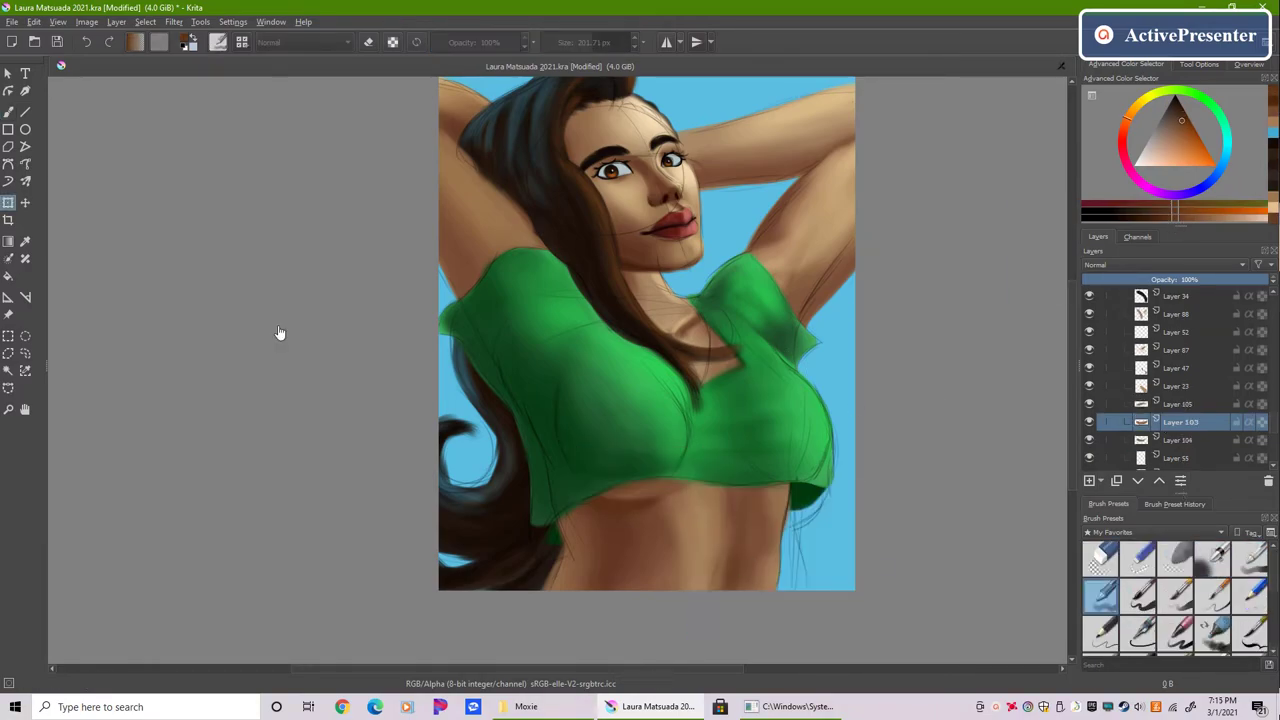
scroll(805, 495, "up", 2)
key("b")
key("Insert")
key("slash")
left_click_drag(740, 440, 700, 430)
left_click(748, 465, "ctrl")
Step: Paint dark brown shadows along the underside of the crop top's hem on new Layers 107 and 108 with Basic-4 Flow Opacity at about 159 px
key("Insert")
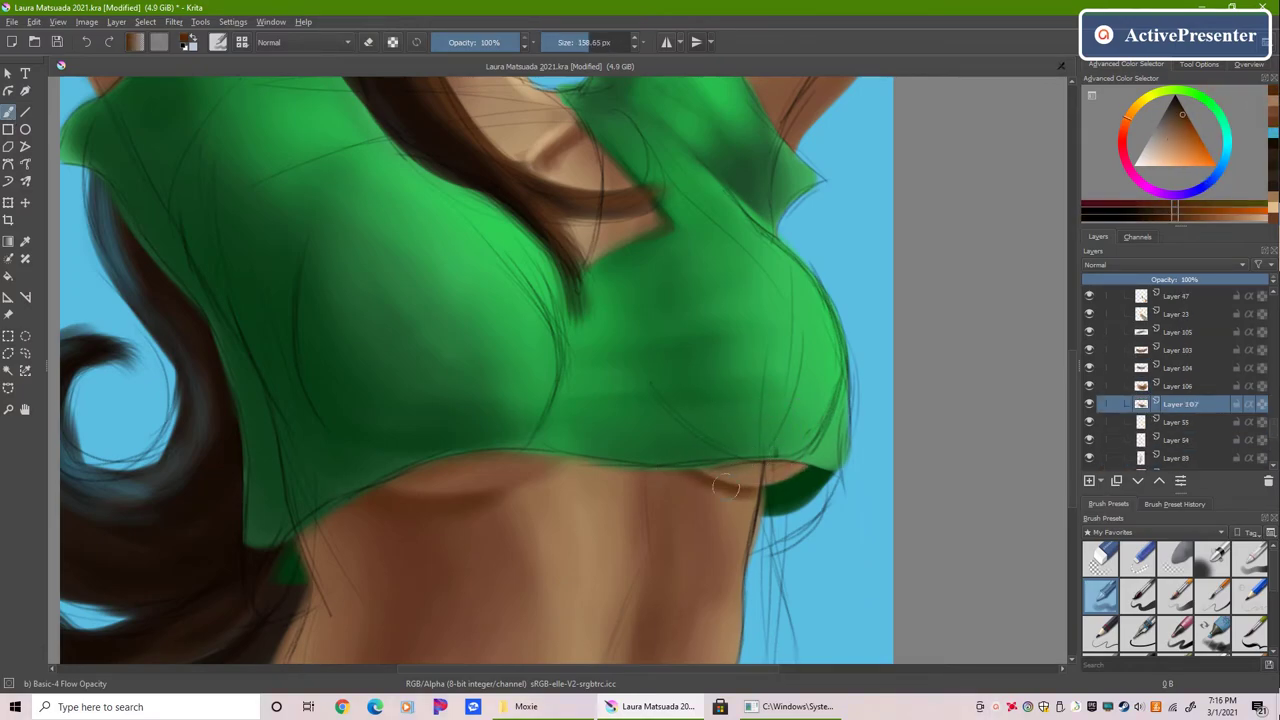
left_click_drag(459, 506, 705, 478)
key("Insert")
left_click_drag(400, 492, 745, 483)
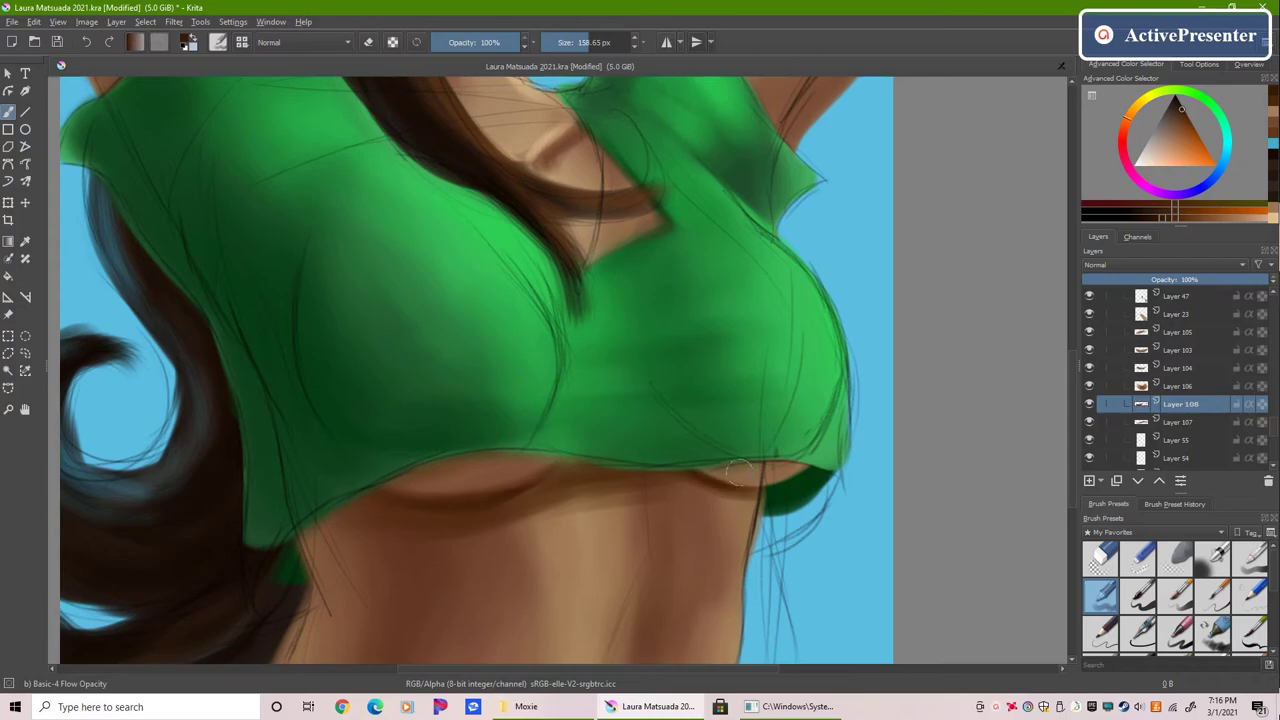
Step: Hide the rough sketch layers and soften the under-hem shadow with Blender Basic at about 152 px
scroll(424, 497, "down", 5)
scroll(580, 478, "up", 3)
left_click(1089, 370)
left_click(1090, 403)
left_click(1096, 603)
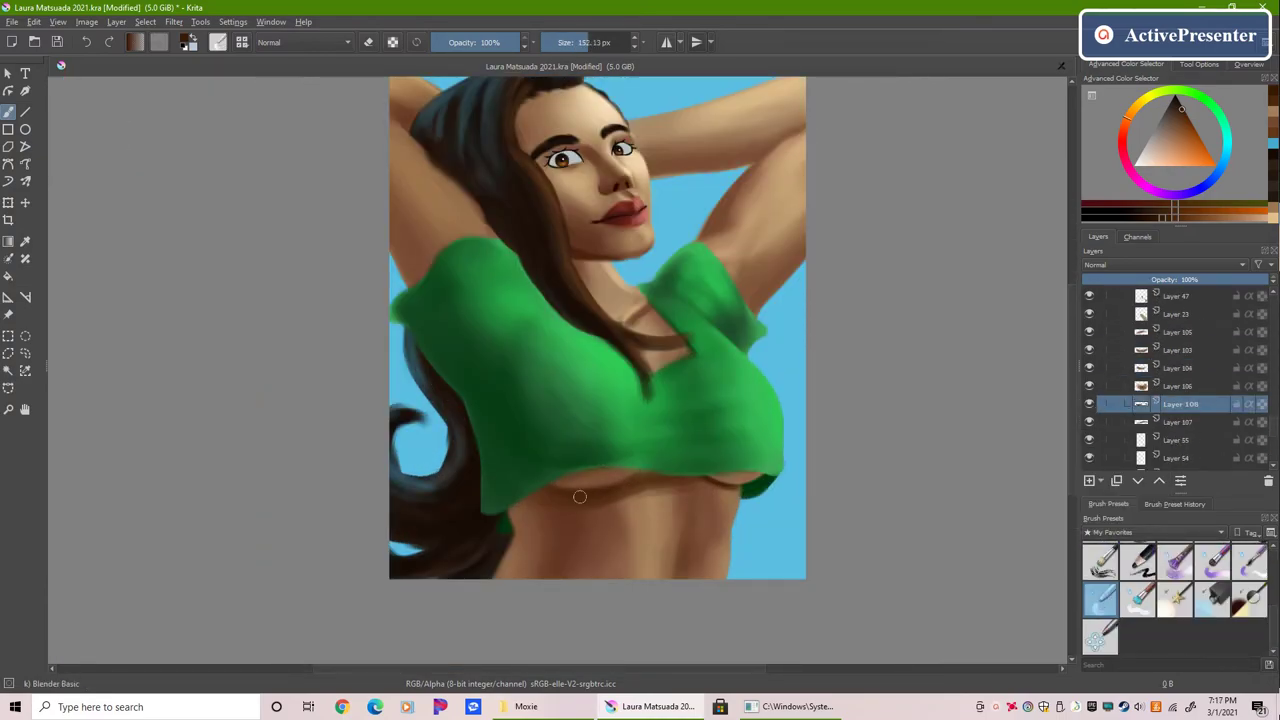
Step: Add Layer 109 beneath Layer 23 and shade the midriff using Basic-4 Flow Opacity and Blender Basic
key("Page_Up")
key("Page_Up")
key("Page_Up")
key("Page_Up")
key("Page_Up")
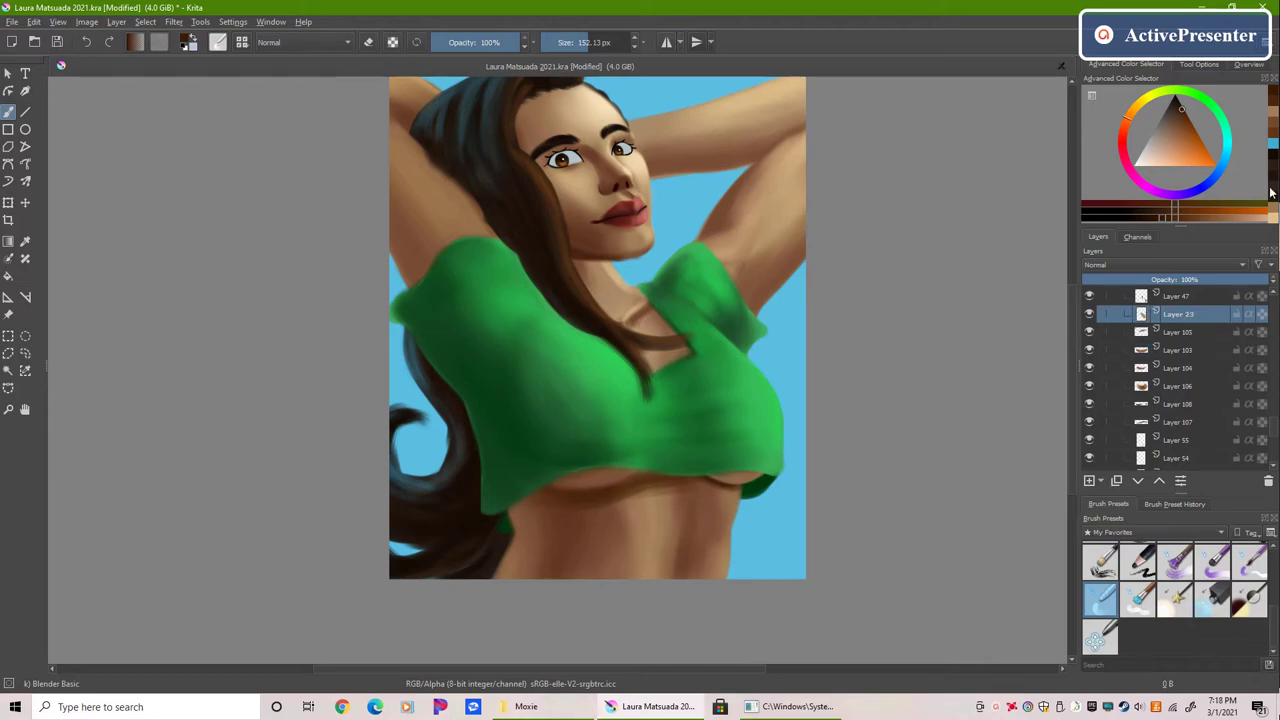
scroll(1272, 410, "up", 3)
key("Insert")
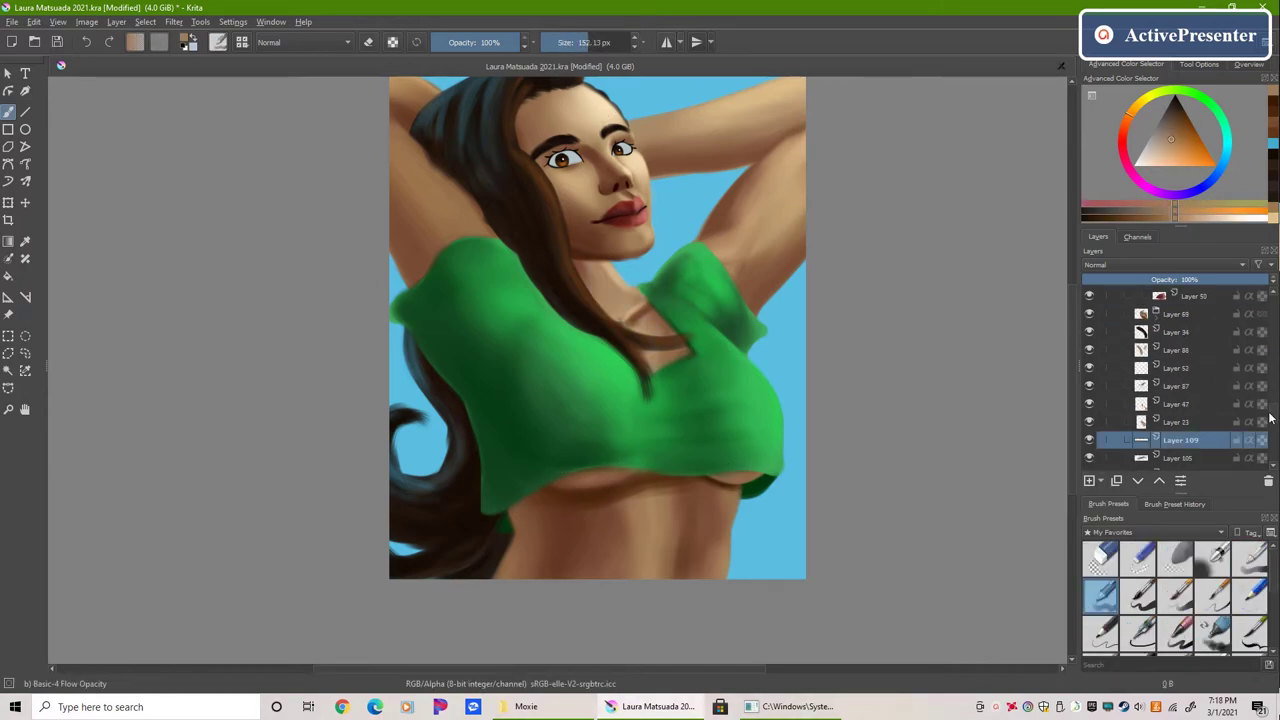
key("slash")
key("ctrl+z")
key("ctrl+shift+z")
scroll(1265, 420, "up", 2)
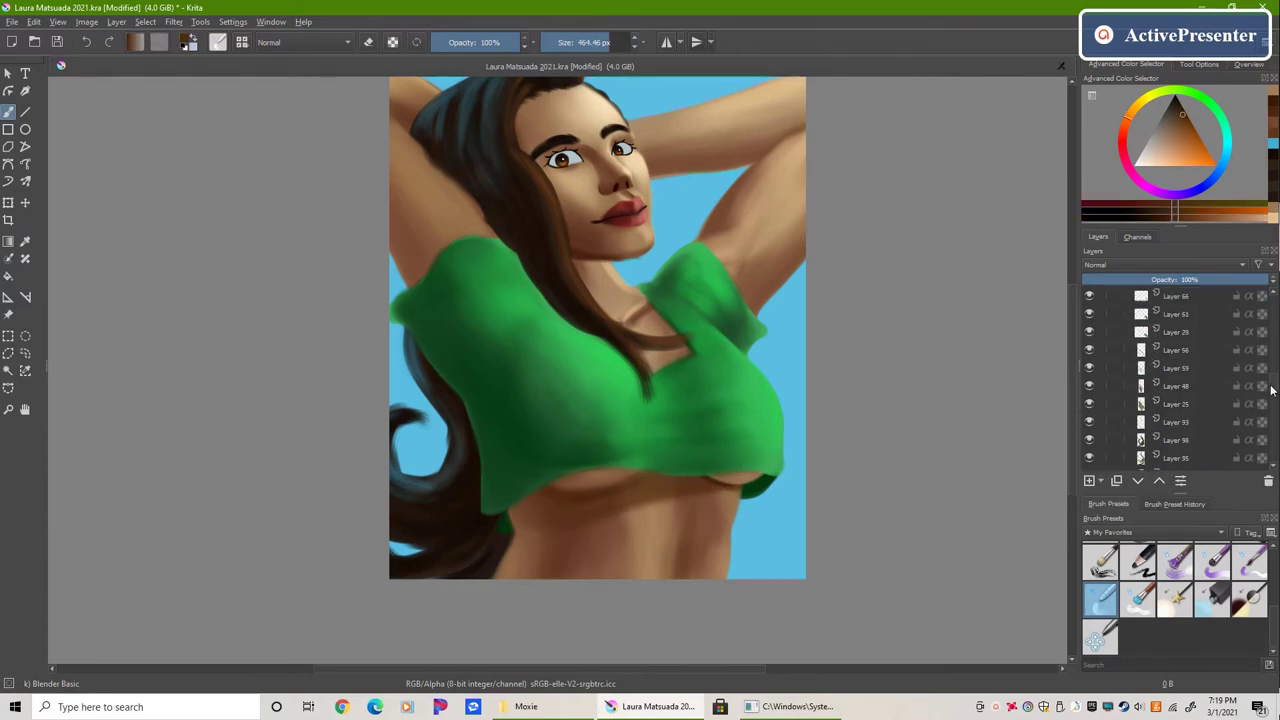
Step: Shade the neck area beside the hair on new Layer 110 beneath Layer 88
key("Insert")
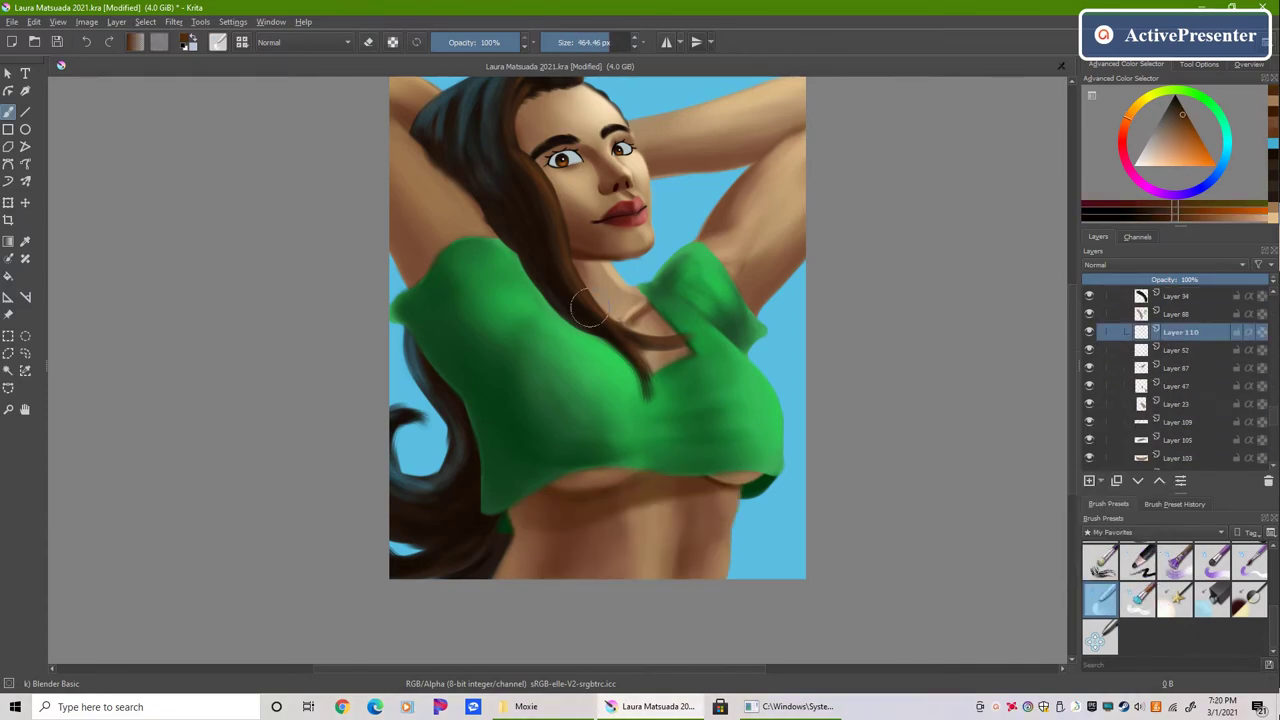
key("slash")
scroll(1170, 595, "down", 2)
left_click(1100, 595)
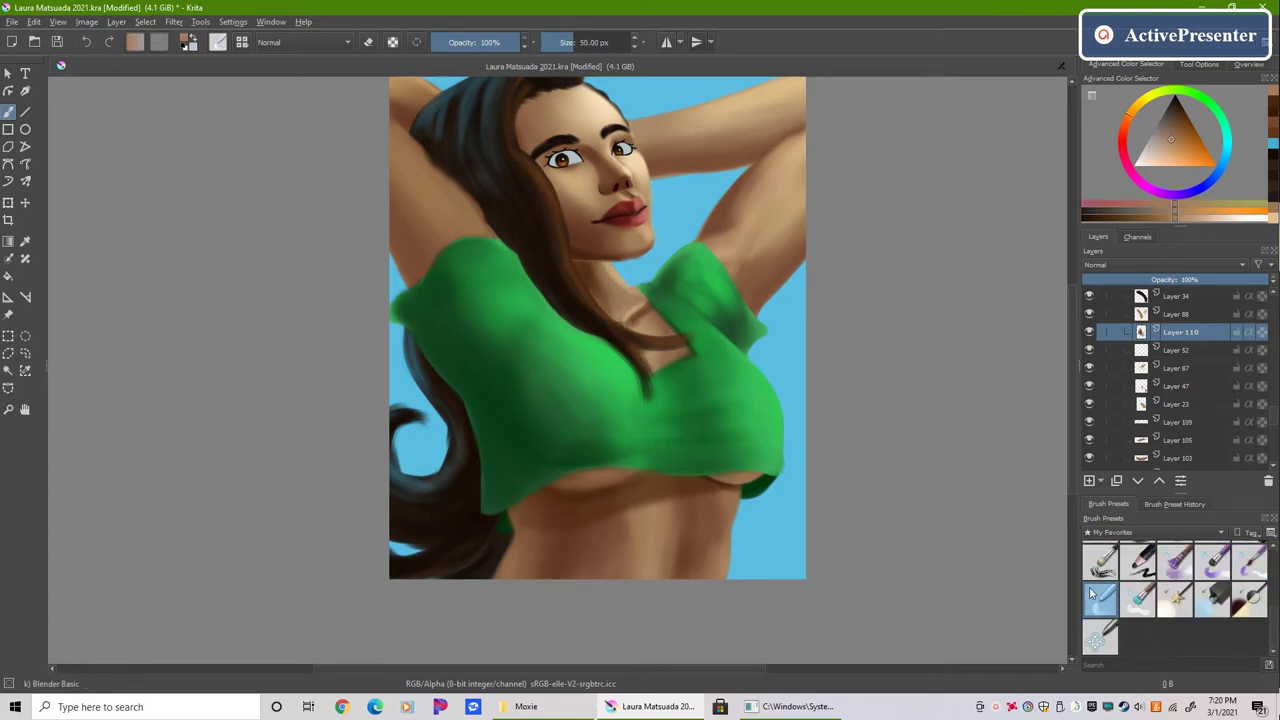
Step: Darken the underside of the jaw and chin on Layer 74 with Basic-4 Flow Opacity at 40 px
key("ctrl+t")
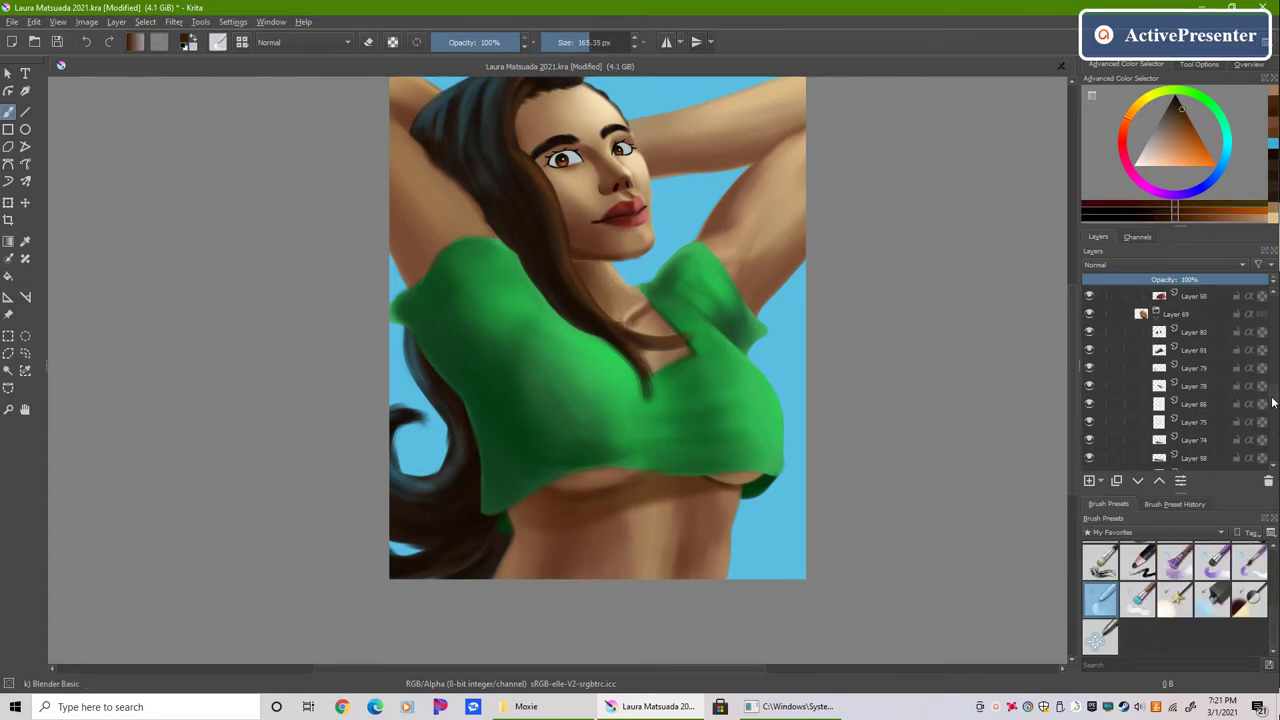
key("b")
scroll(811, 434, "up", 5)
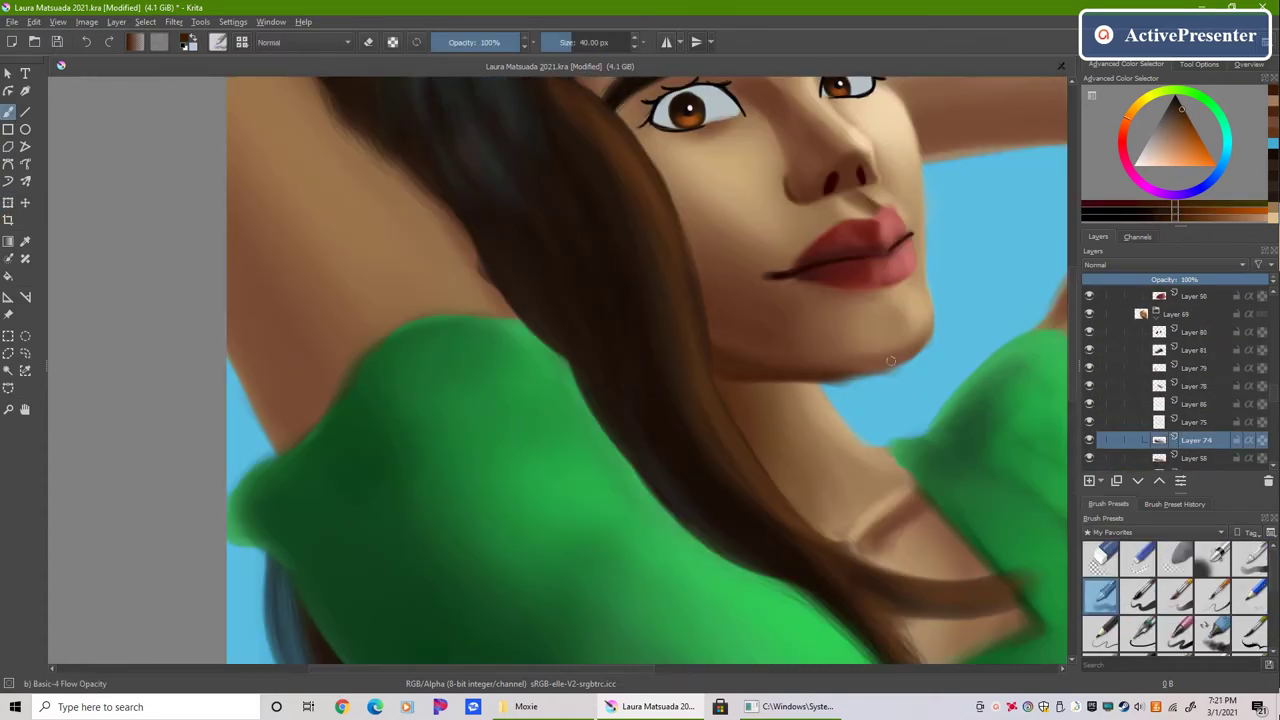
scroll(762, 368, "down", 5)
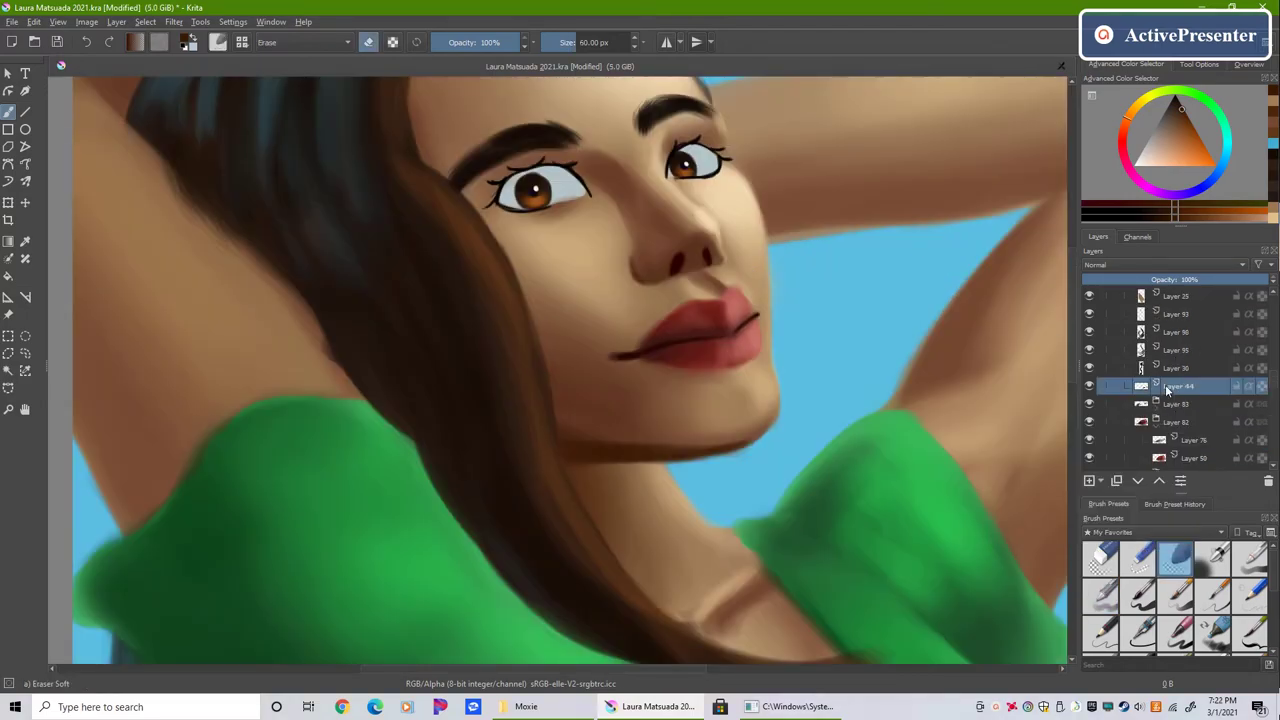
Step: Transform the contents of Layer 44 around the eye and eyebrow nearest the long hair
key("ctrl+t")
scroll(592, 148, "down", 5)
scroll(640, 200, "up", 6)
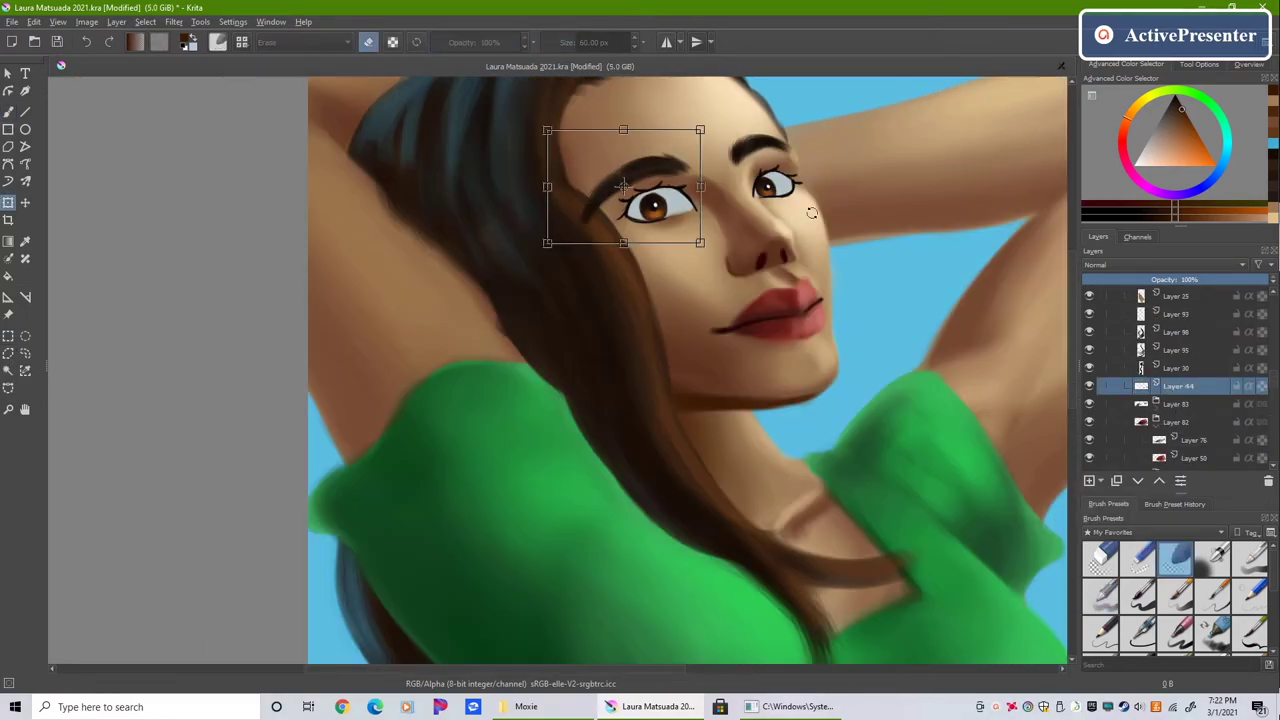
Step: Paint blue reflected light on the crop top's shaded side on new Layer 111 with Airbrush Soft at 600 px
scroll(703, 211, "down", 6)
scroll(703, 211, "up", 3)
scroll(714, 333, "down", 3)
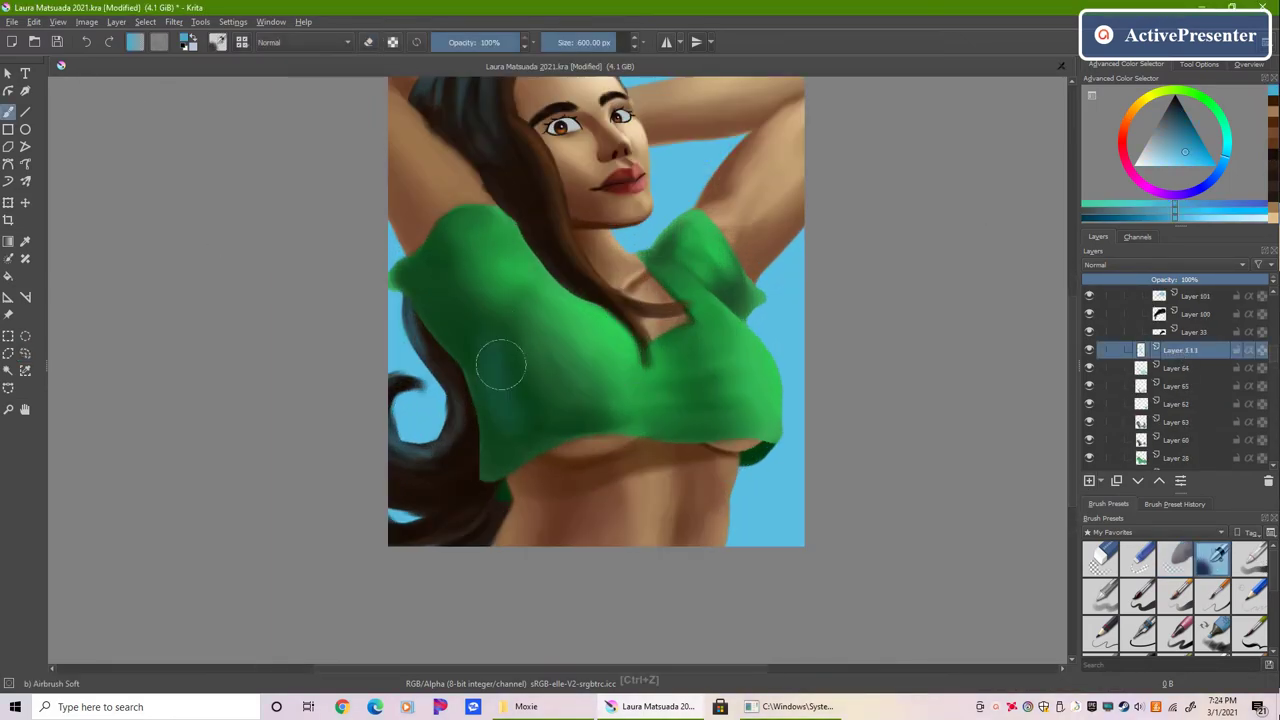
left_click_drag(491, 337, 515, 400)
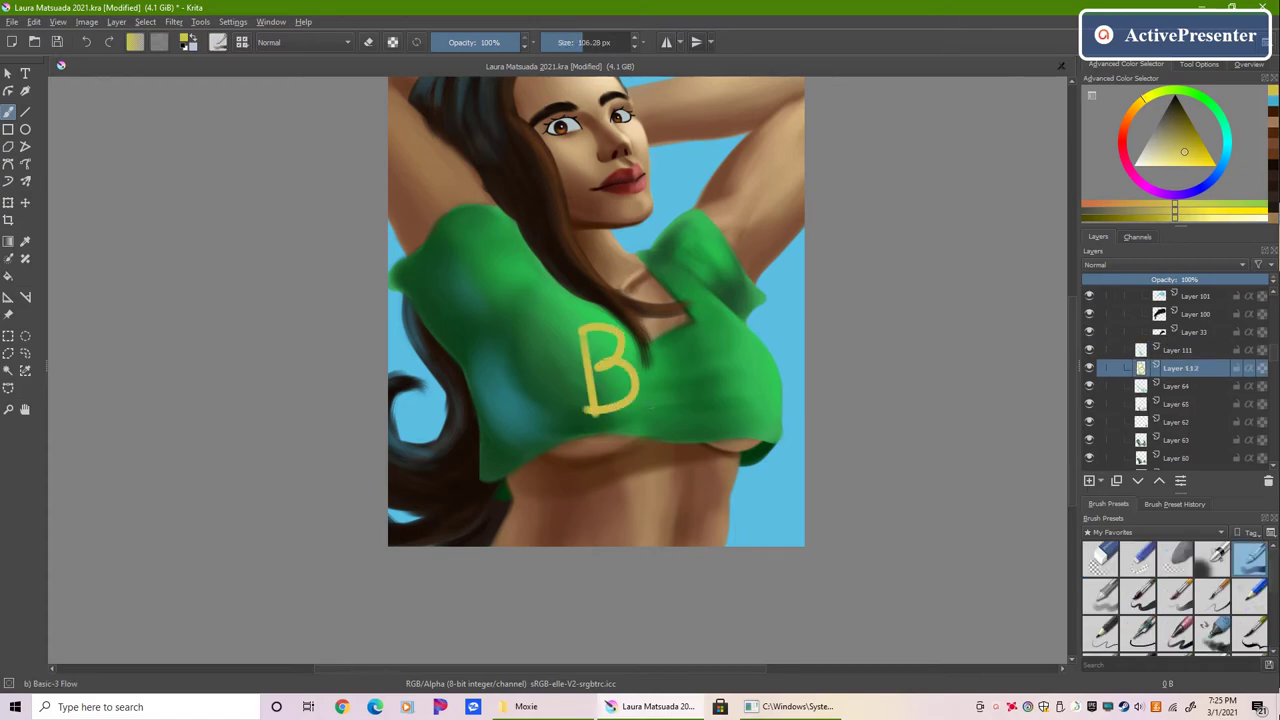
Step: Letter "Bonita" in yellow across the crop top on Layer 112 with Basic-3 Flow and transform the letters to follow the chest
key("ctrl+t")
mouse_move(804, 354)
left_mouse_down()
mouse_move(747, 352)
mouse_move(790, 430)
left_mouse_up()
left_click(25, 352)
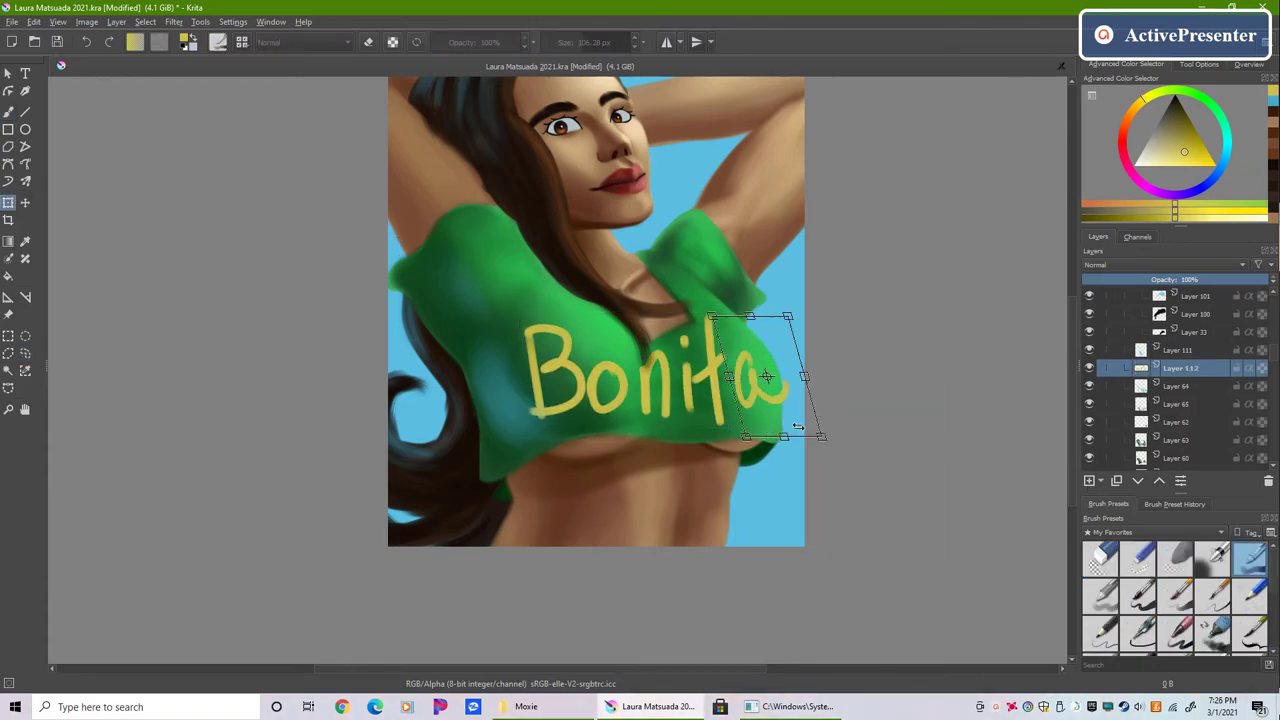
key("b")
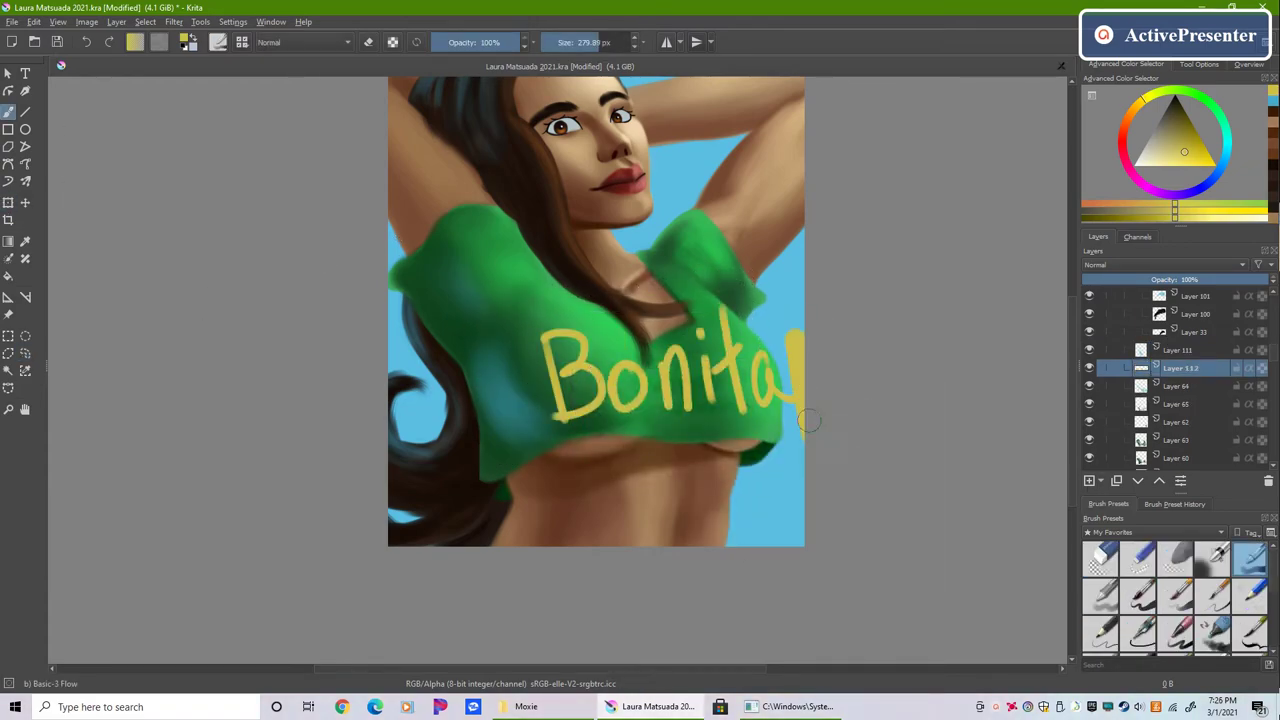
Step: Erase the excess mark after "Bonita", refit the word to the shirt, and lower Layer 112's opacity to 79%
key("e")
key("ctrl+t")
scroll(663, 300, "down", 2)
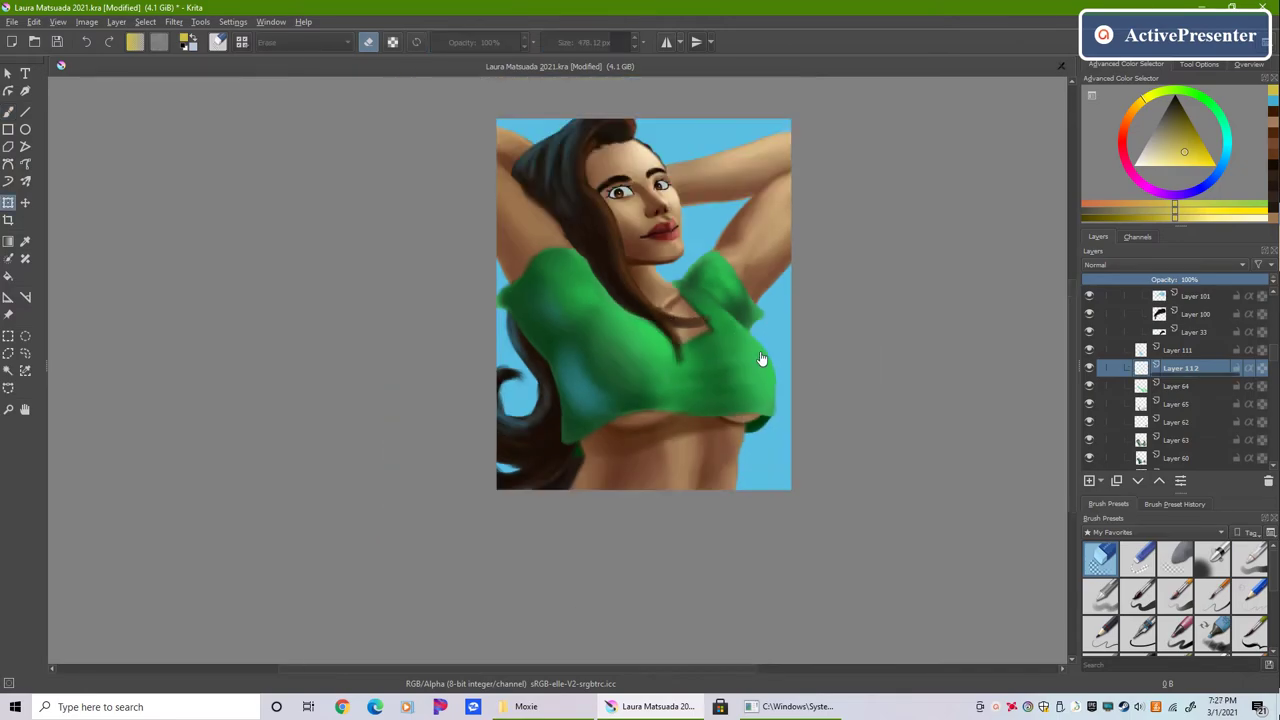
scroll(543, 374, "up", 3)
scroll(543, 374, "down", 3)
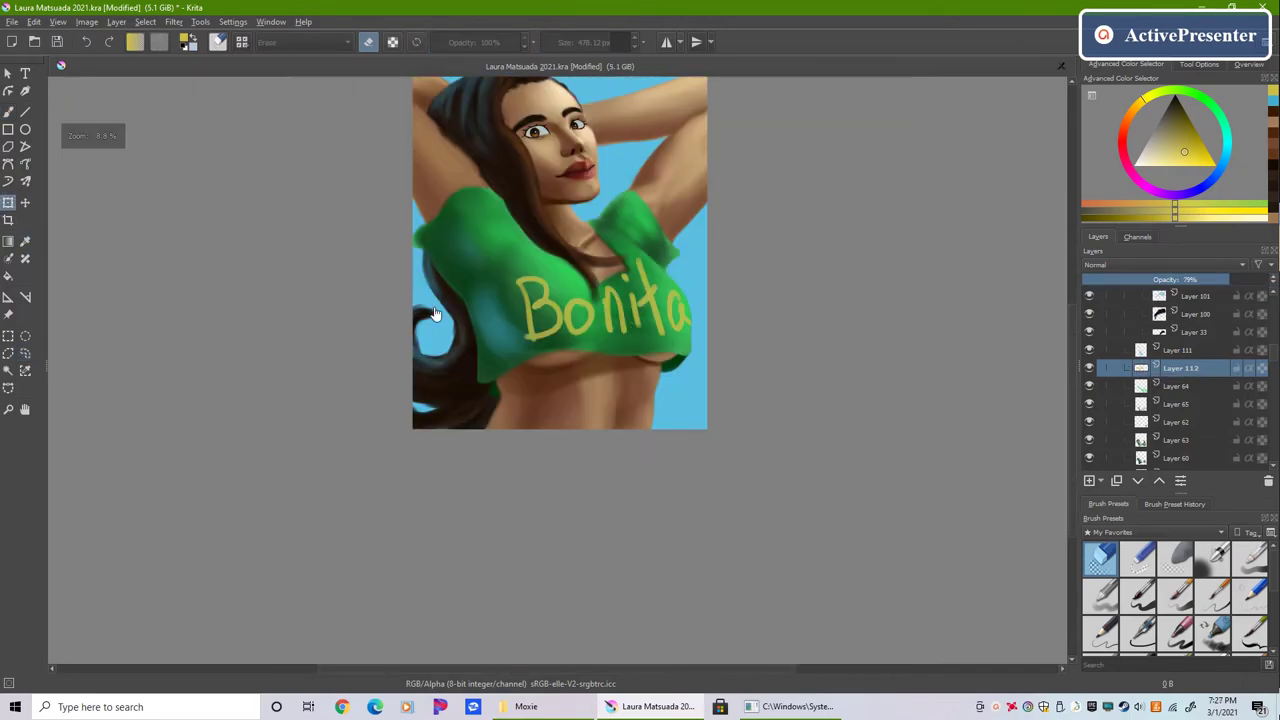
Step: Erase the dark green shirt piece behind the waist with Eraser Circle at about 342 px on Layer 38 and select Layer 89 for transforming
key("b")
scroll(578, 300, "up", 2)
scroll(1175, 380, "down", 3)
key("ctrl+t")
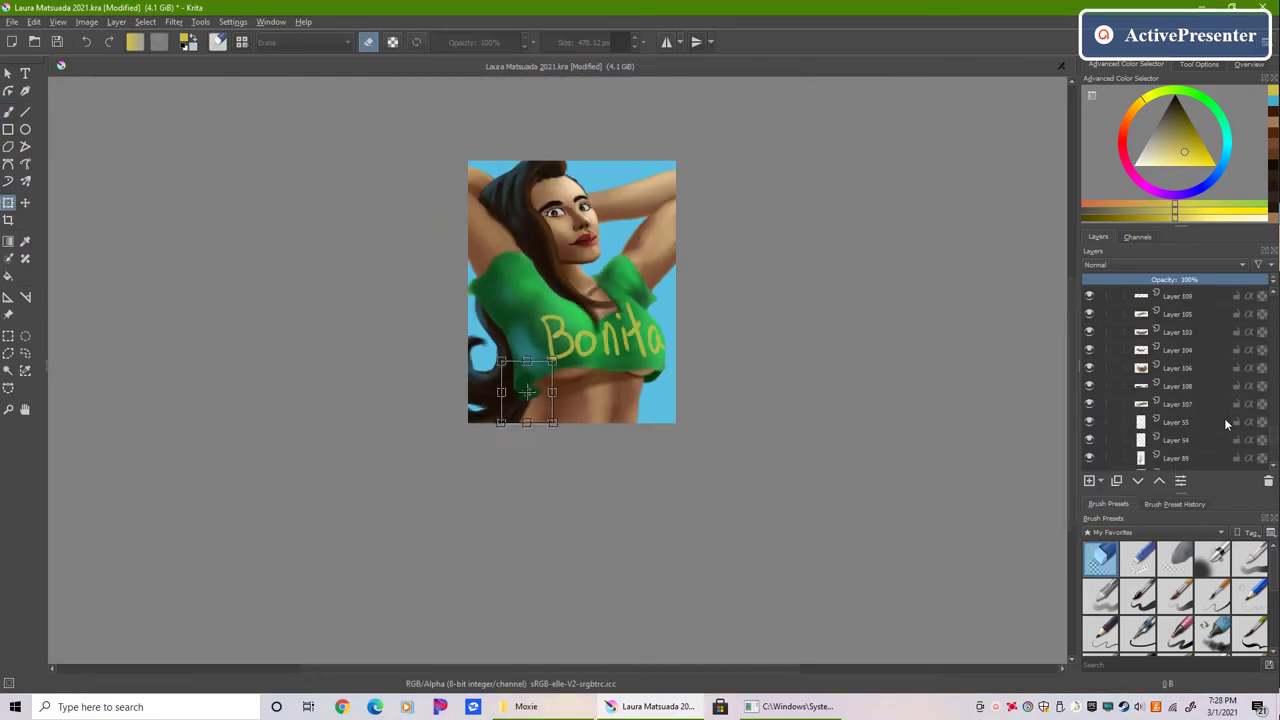
left_click_drag(1175, 318, 1090, 463)
key("b")
key("e")
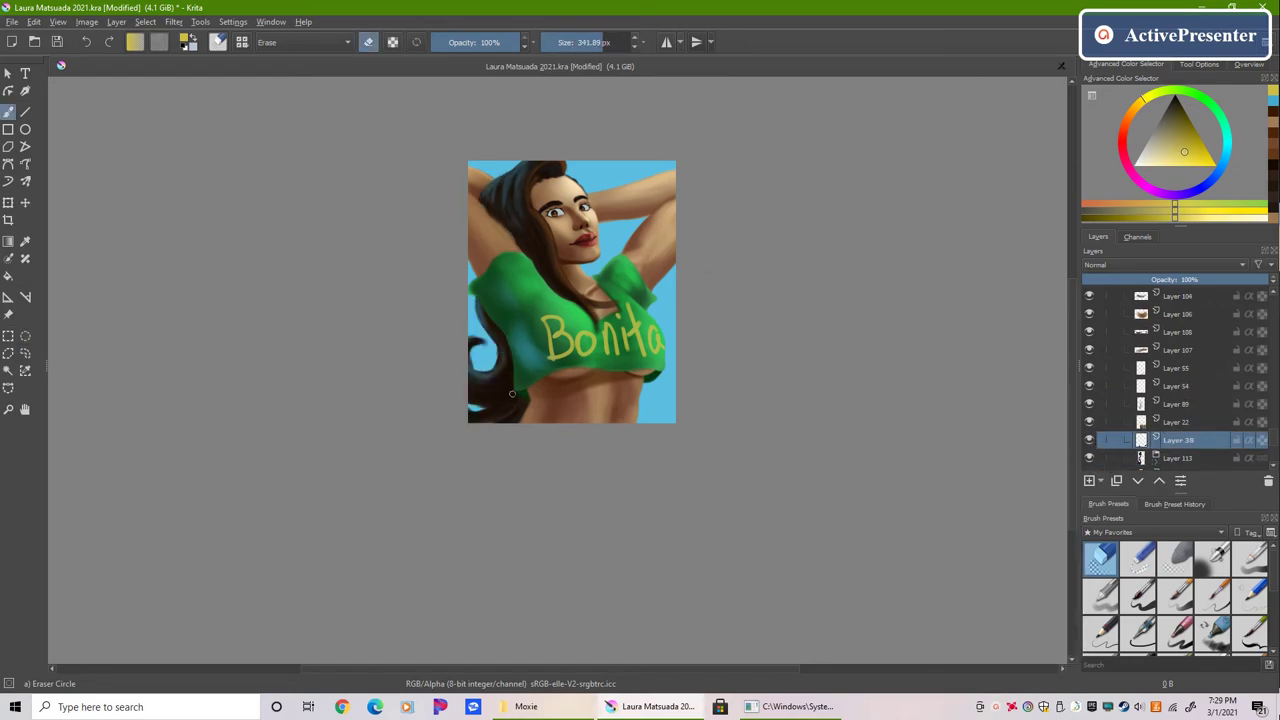
left_click(1178, 404)
key("ctrl+t")
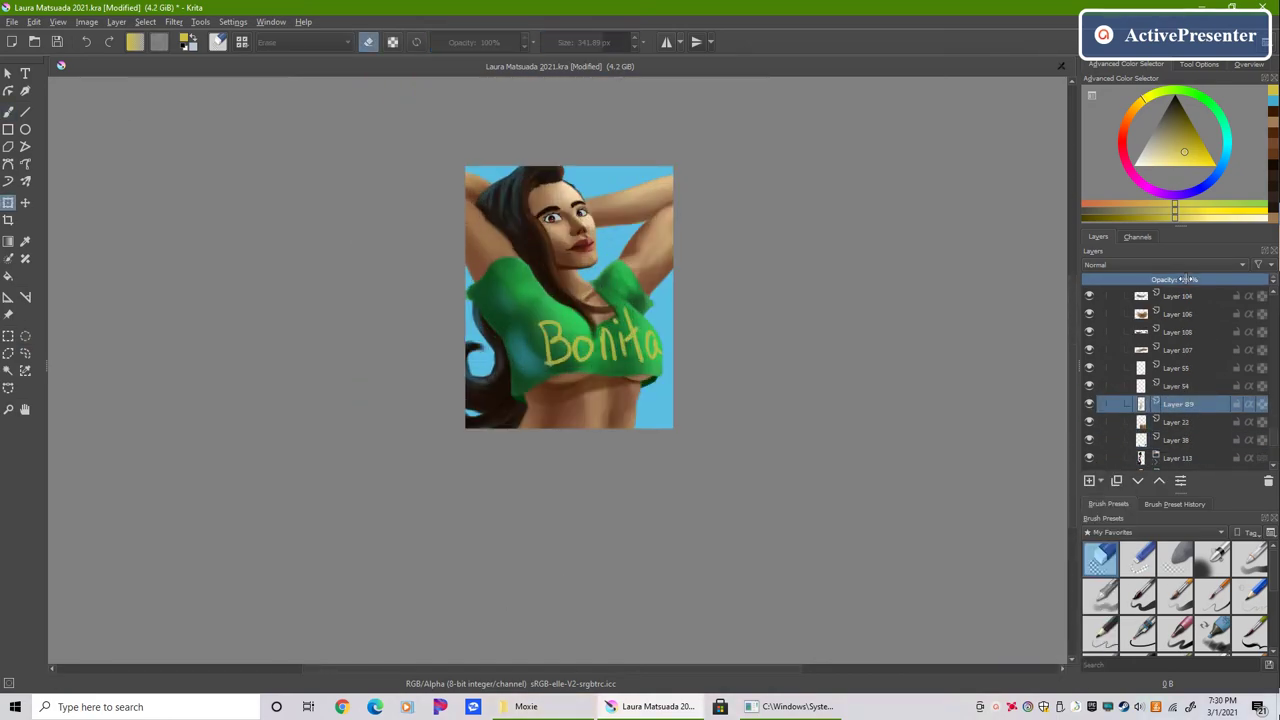
Step: Paint pale pinkish-grey teeth between the lips above Layer 76 with Basic-4 Flow Opacity at 40 px, and merge the layer down
scroll(701, 335, "up", 2)
scroll(91, 325, "up", 1)
left_click(729, 294, "ctrl")
left_click(1100, 595)
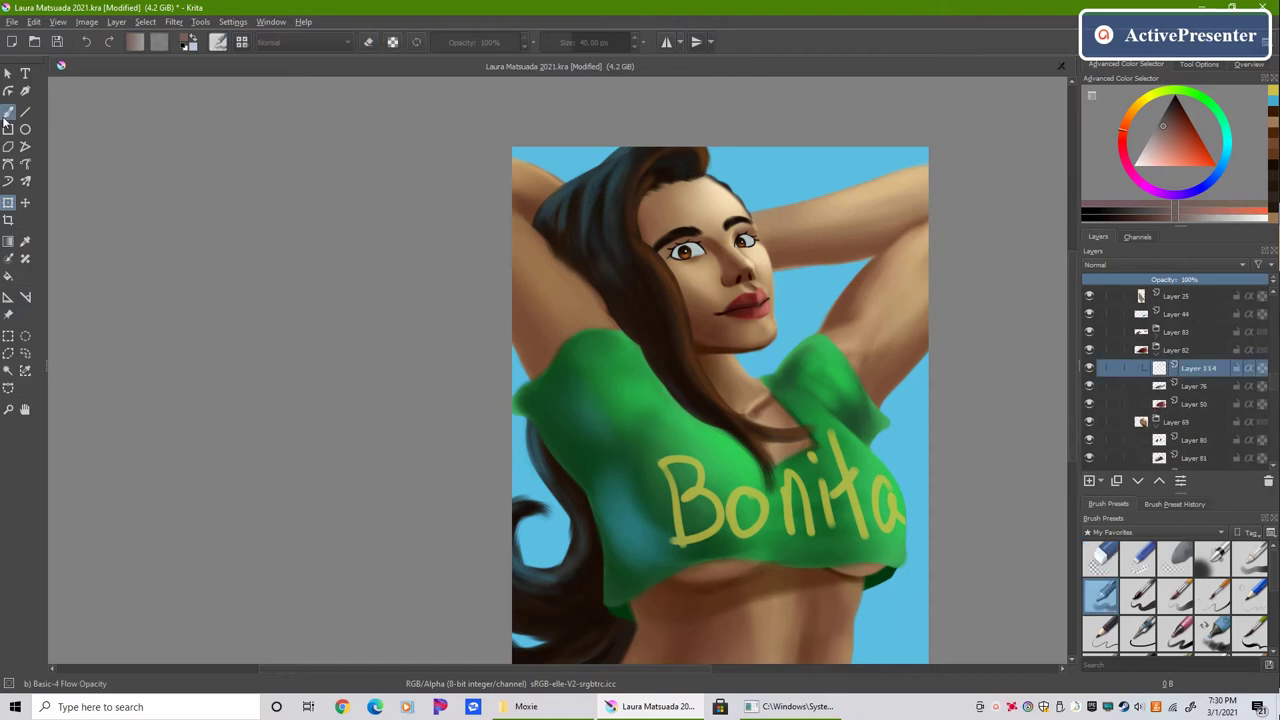
scroll(764, 303, "up", 4)
left_click(810, 288, "ctrl")
left_click(1143, 592)
left_click(1273, 108)
left_click_drag(815, 286, 760, 297)
left_click(749, 303, "ctrl")
left_click(757, 282, "ctrl")
right_click(1190, 368)
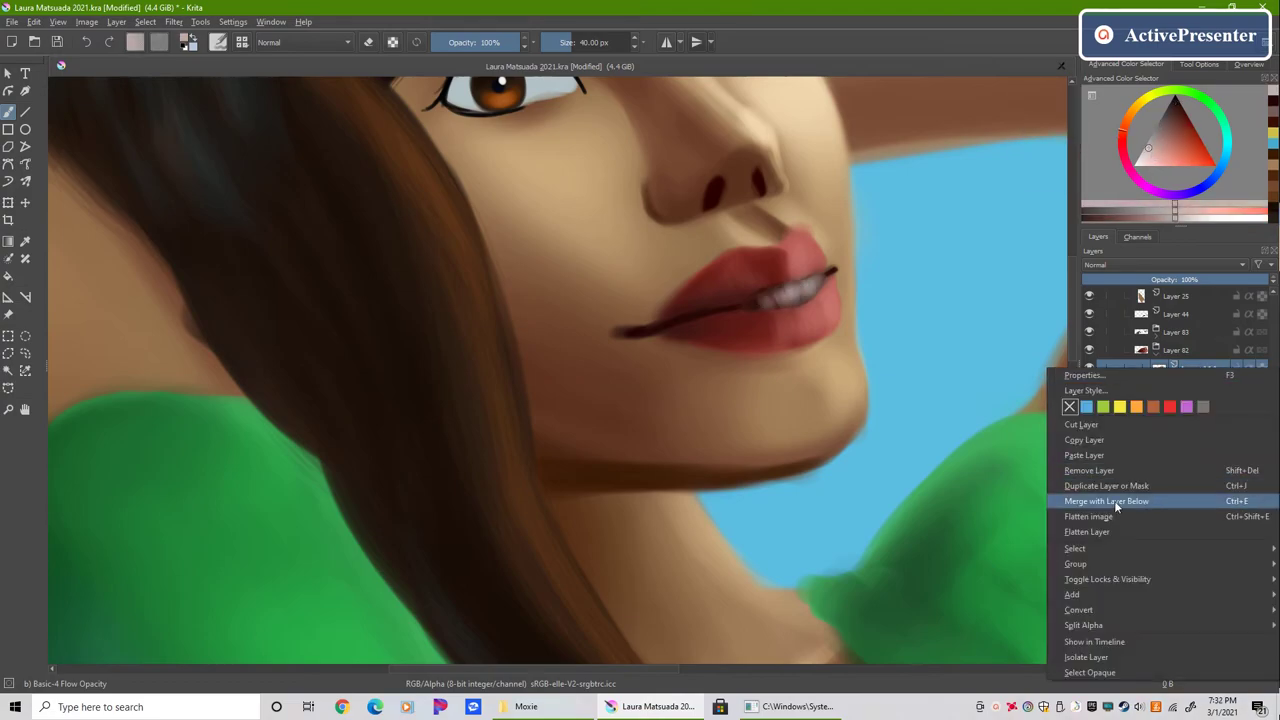
left_click(1114, 500)
Step: Reshape the teeth on Layer 114 with the Transform tool to fit the gap between the lips
scroll(860, 303, "down", 10)
scroll(860, 303, "up", 5)
right_click(817, 309)
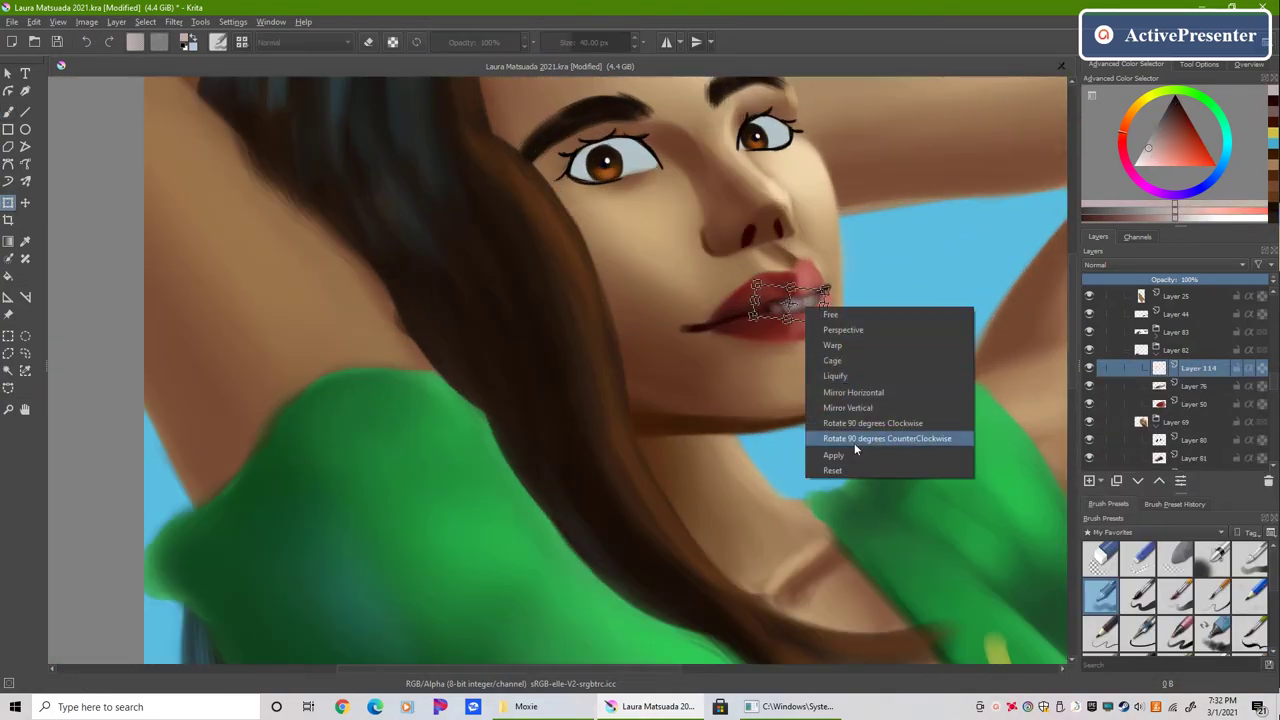
key("Escape")
scroll(817, 309, "up", 2)
scroll(744, 331, "down", 8)
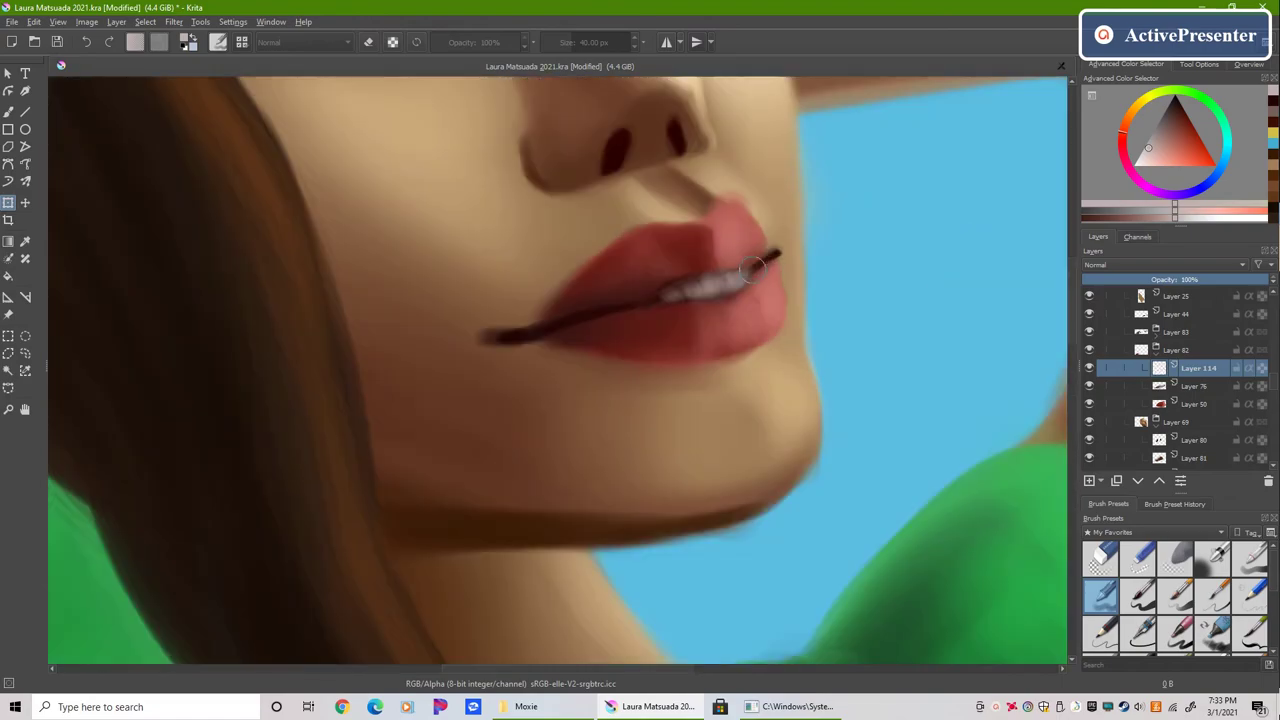
scroll(757, 272, "up", 5)
right_click(757, 272)
key("Escape")
scroll(757, 272, "up", 2)
left_click(1107, 601)
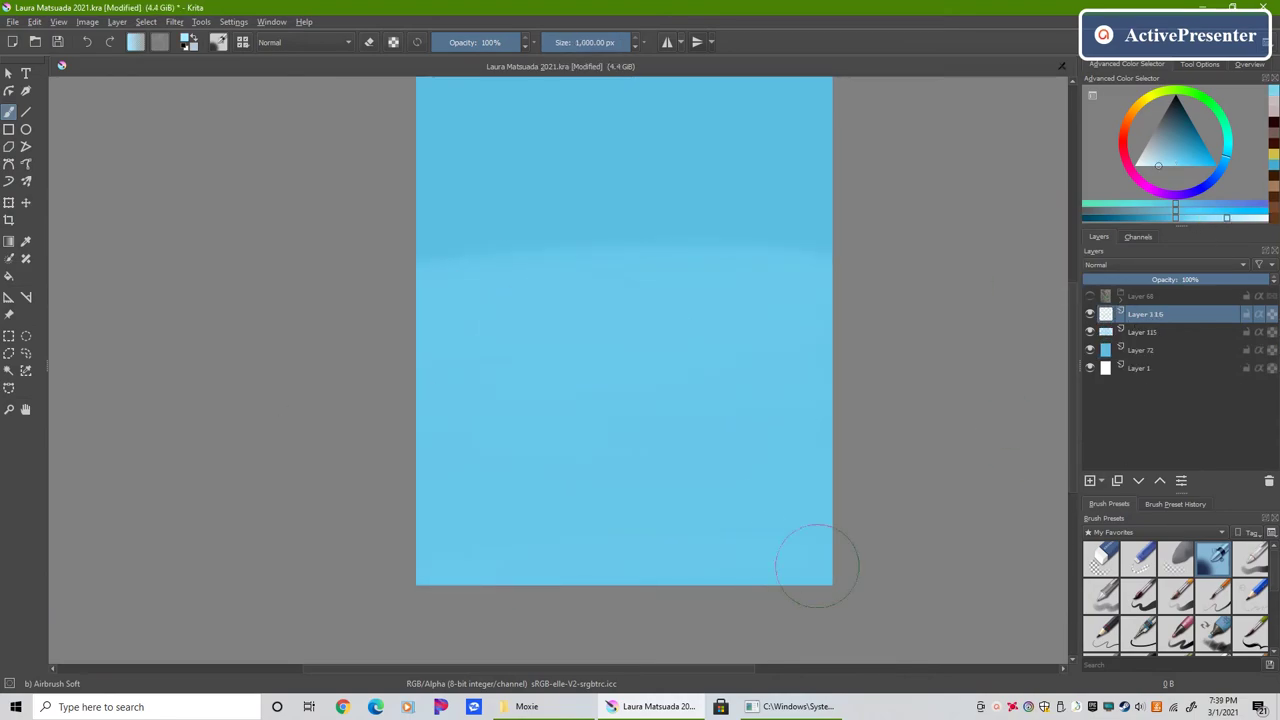
Step: Paint lighter blue over the lower background with Airbrush Soft at 1,000 px on Layer 116, and merge the background layers into Layer 72
mouse_move(817, 566)
left_mouse_down()
mouse_move(660, 534)
mouse_move(620, 410)
left_mouse_up()
key("ctrl+e")
key("ctrl+e")
Step: Blend the sky bands with Blender Basic at 1,000 px and paint a deeper blue across the top
key("/")
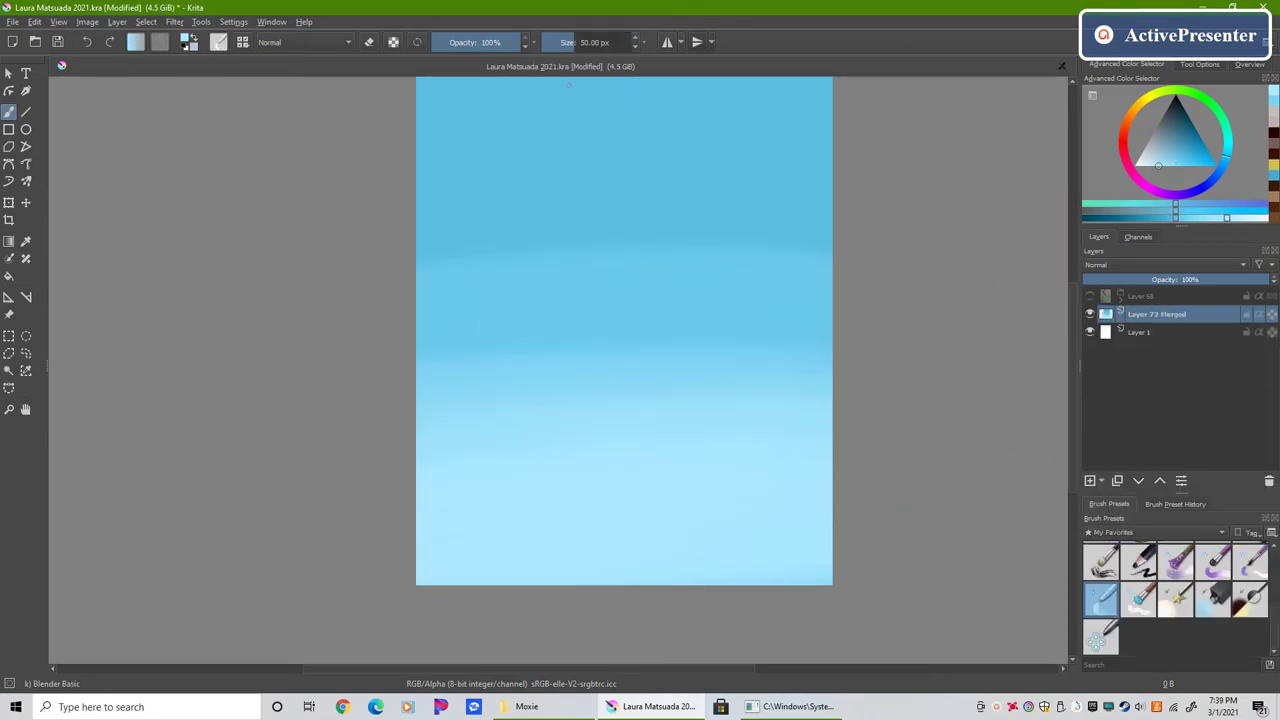
left_click_drag(586, 513, 868, 255)
scroll(882, 170, "up", 1)
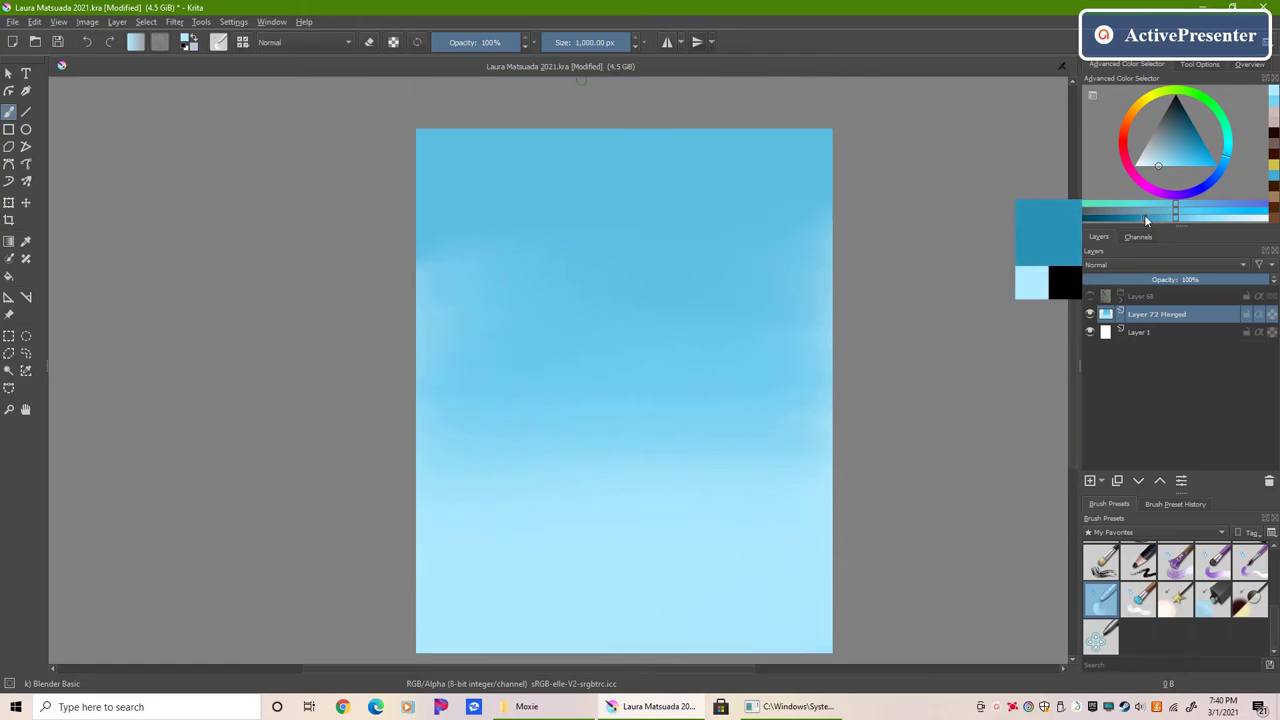
left_click(1197, 145)
mouse_move(830, 150)
left_mouse_down()
mouse_move(420, 150)
mouse_move(845, 211)
mouse_move(430, 205)
mouse_move(473, 150)
left_mouse_up()
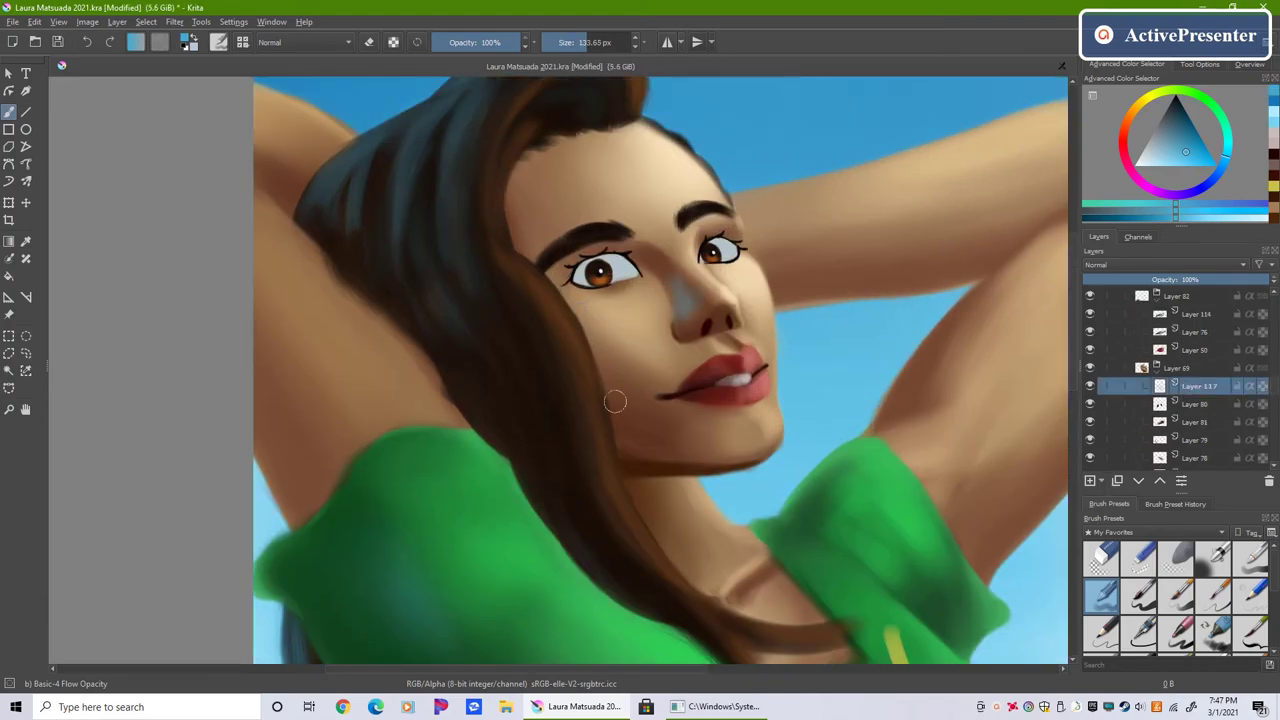
Step: Paint and blend blue reflected light on the side of the nose on Layer 117 and the raised arm's outer edge on Layer 118
key("slash")
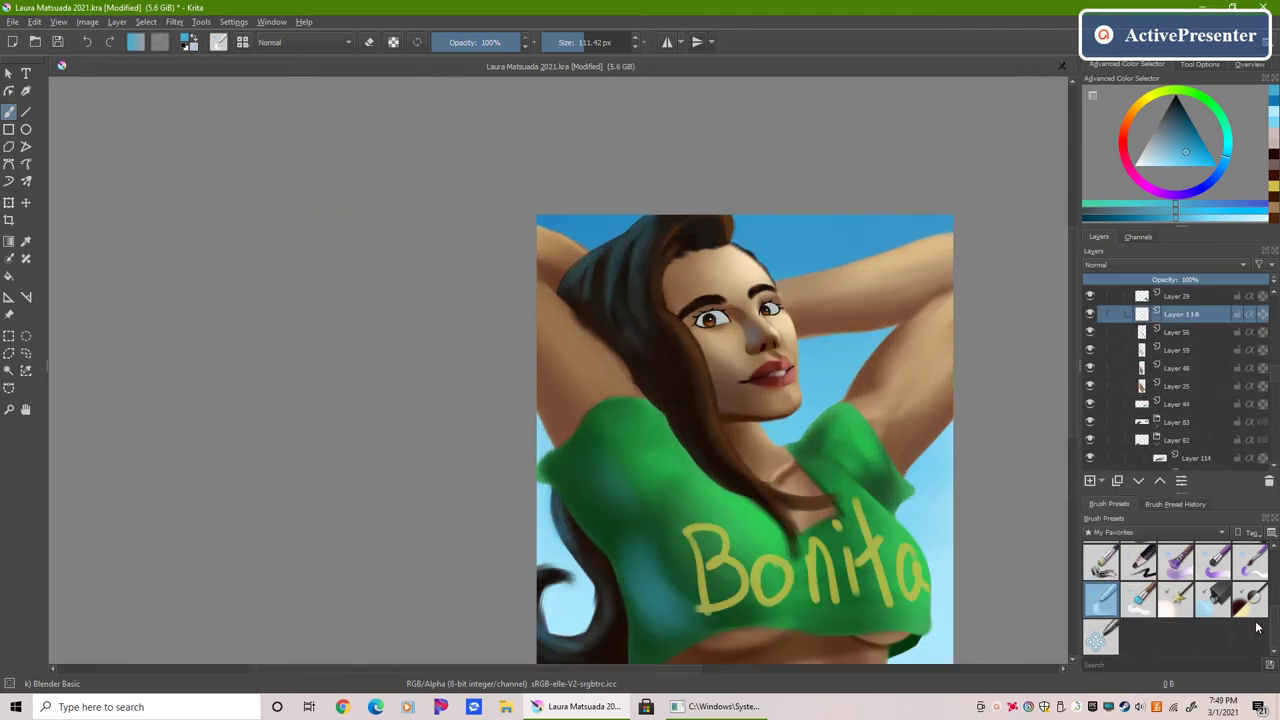
key("slash")
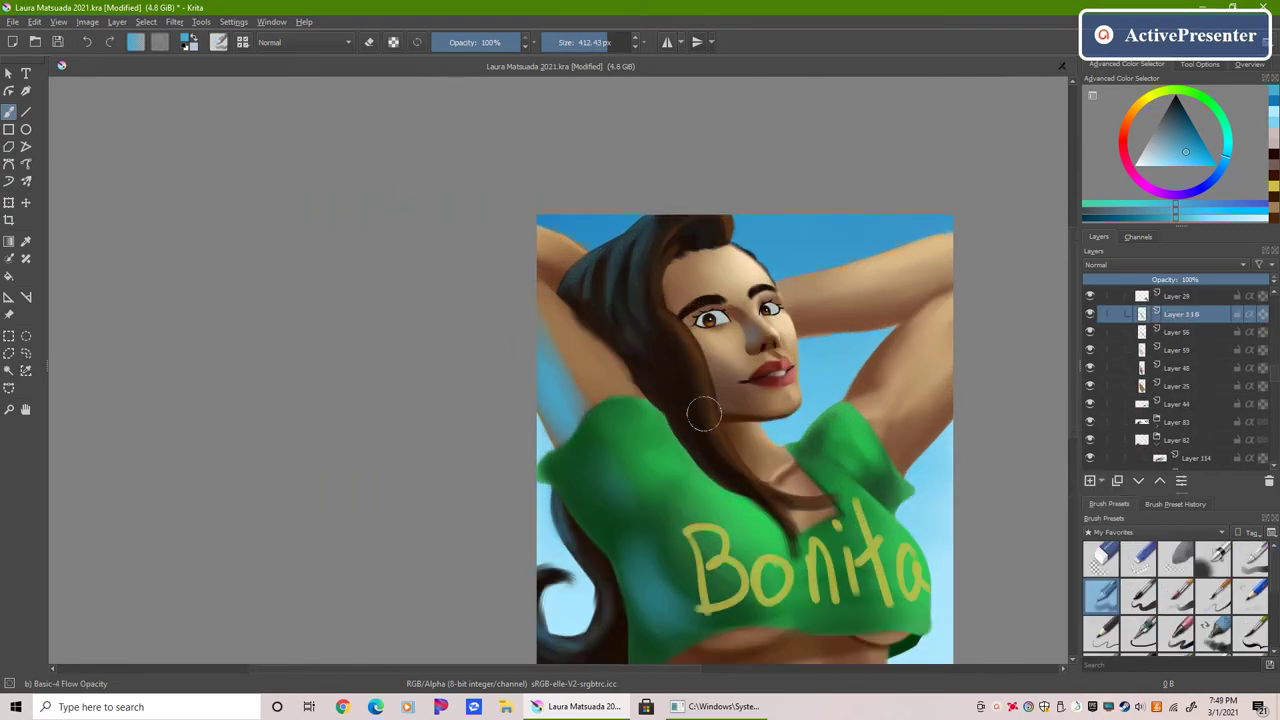
key("slash")
key("slash")
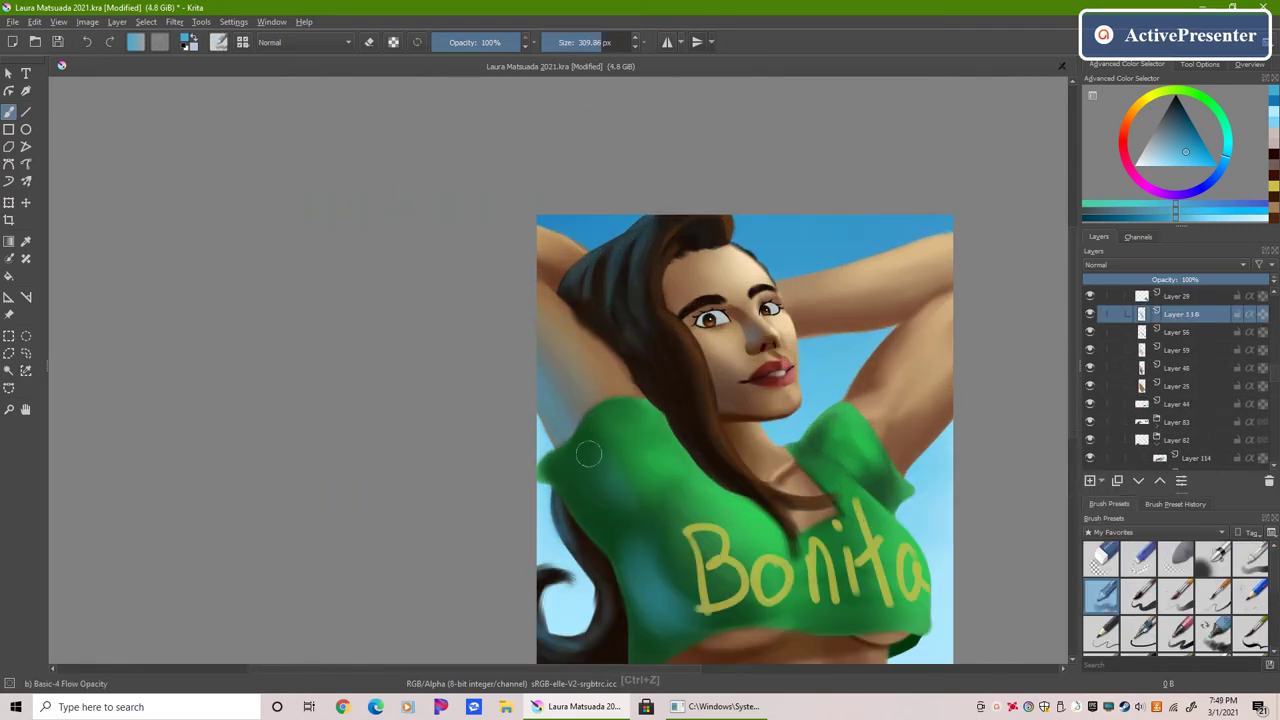
Step: Paint blue reflected light along the inner edge of the other raised arm on new Layer 119 and soften it with Blender Basic
key("minus")
left_click(1180, 386)
key("plus")
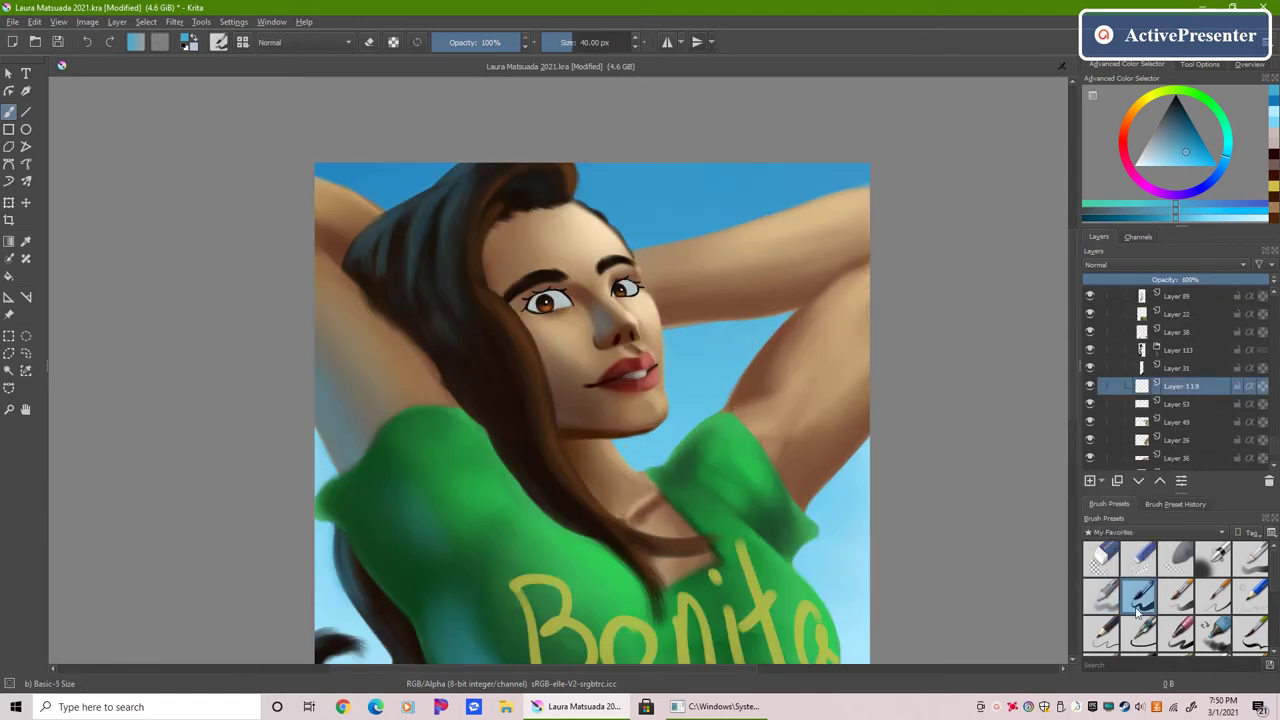
key("slash")
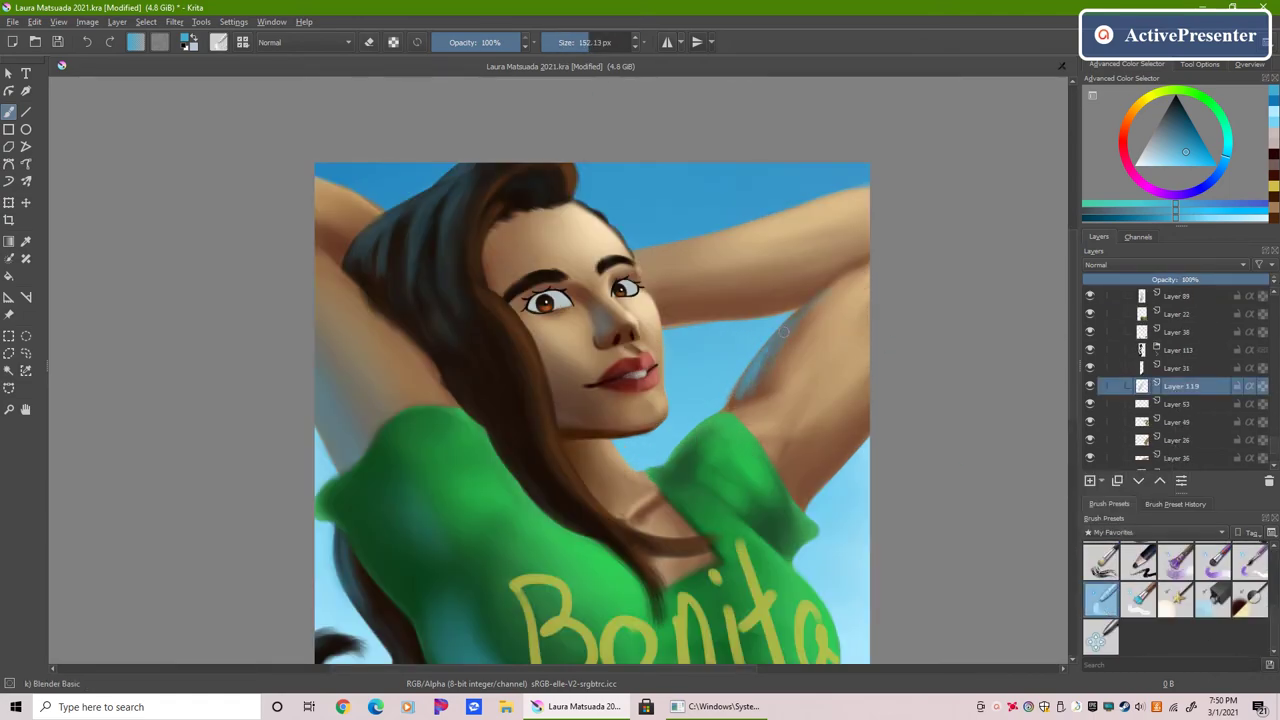
key("minus")
key("plus")
Step: Blend the blue reflected light on the crop top with Blender Basic at about 400 px on Layer 111
key("Page_Up")
key("Page_Up")
key("Page_Up")
key("bracketright")
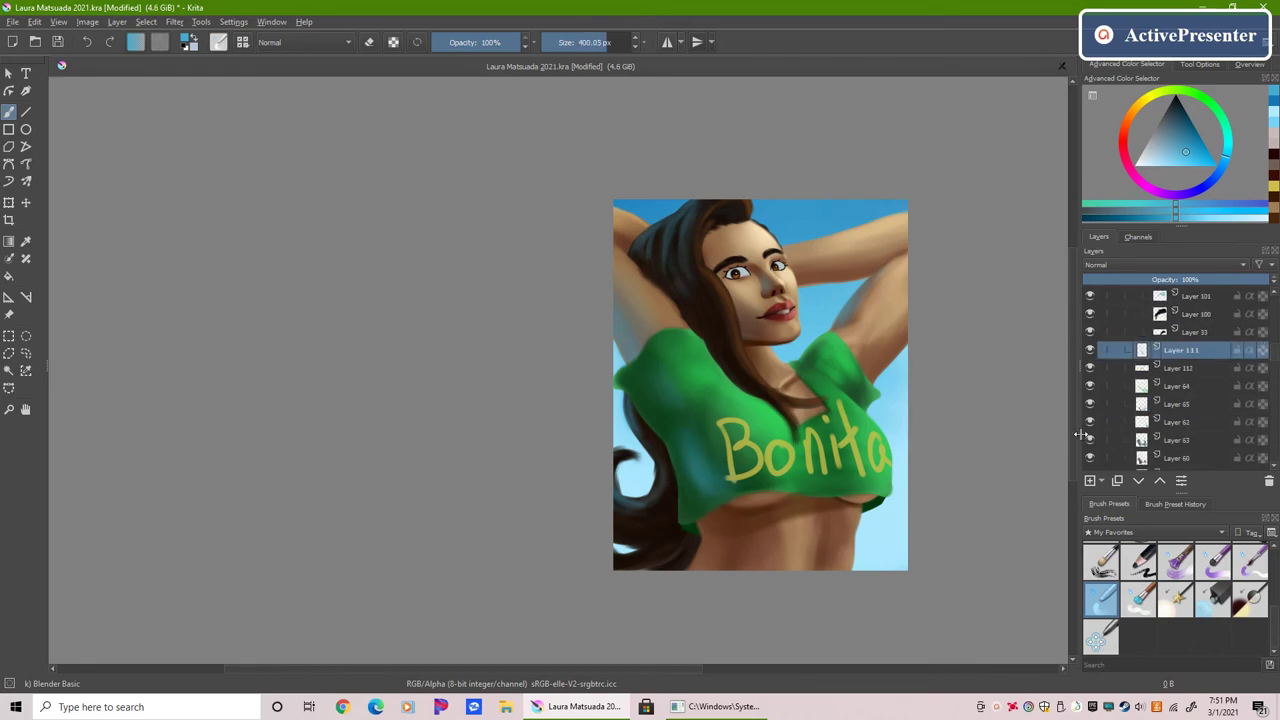
Step: Sample a dark green from the crop top, group the crop top layers from Layer 111 down, and save the document
key("p")
key("slash")
key("shift+Page_Down")
key("shift+Page_Down")
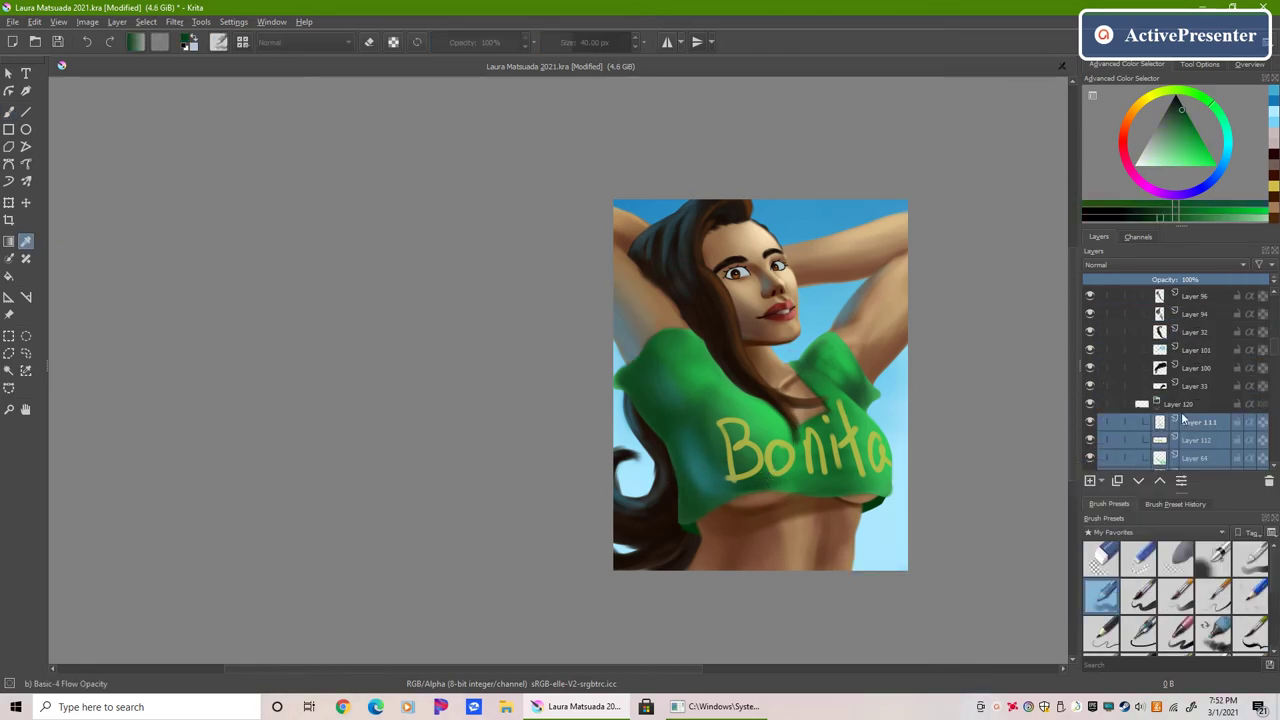
key("ctrl+s")
key("Return")
Step: Paint dark and lighter green fabric folds on the chest and sleeves with Basic-4 Flow Opacity at about 96 px on new Layer 121
key("b")
key("plus")
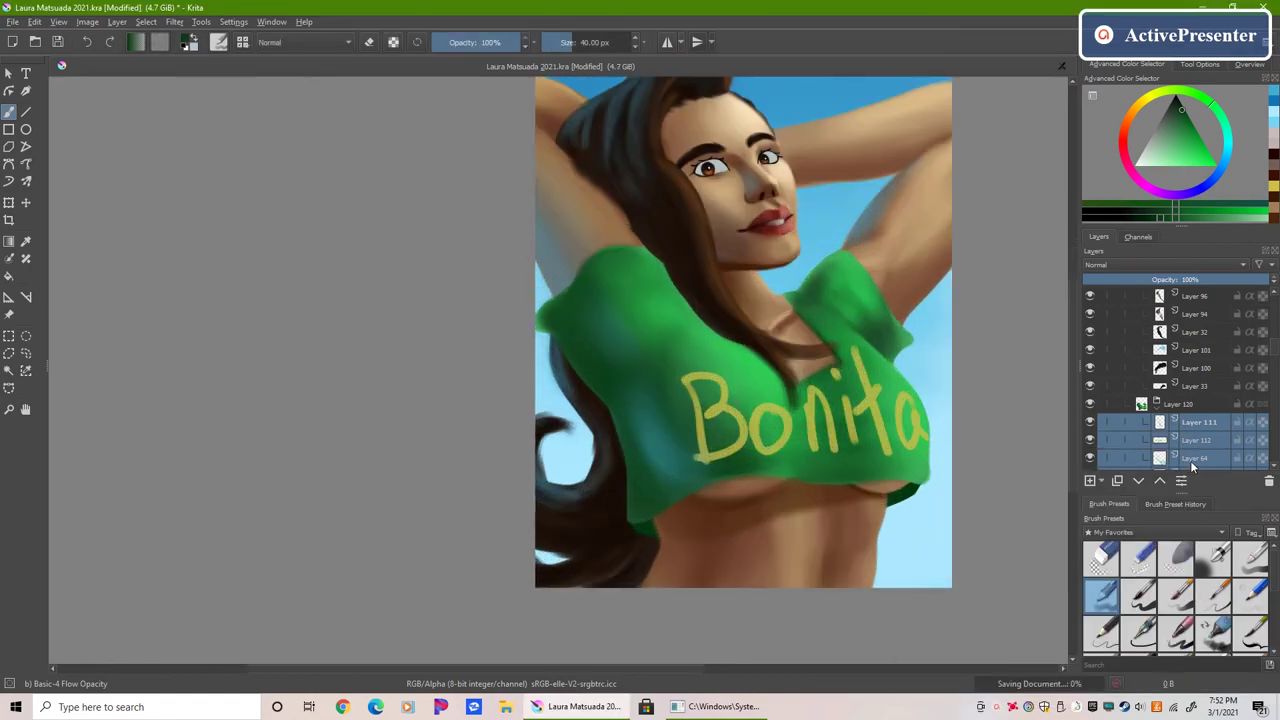
key("Insert")
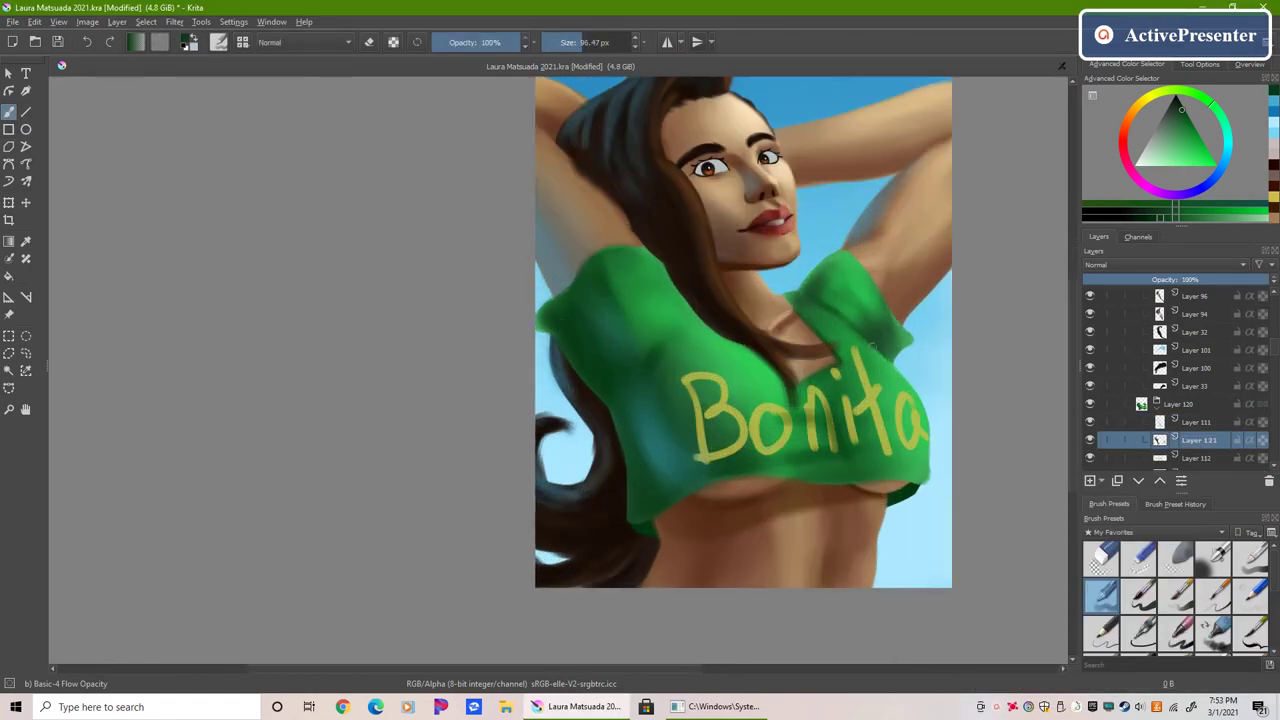
left_click(836, 305, "ctrl")
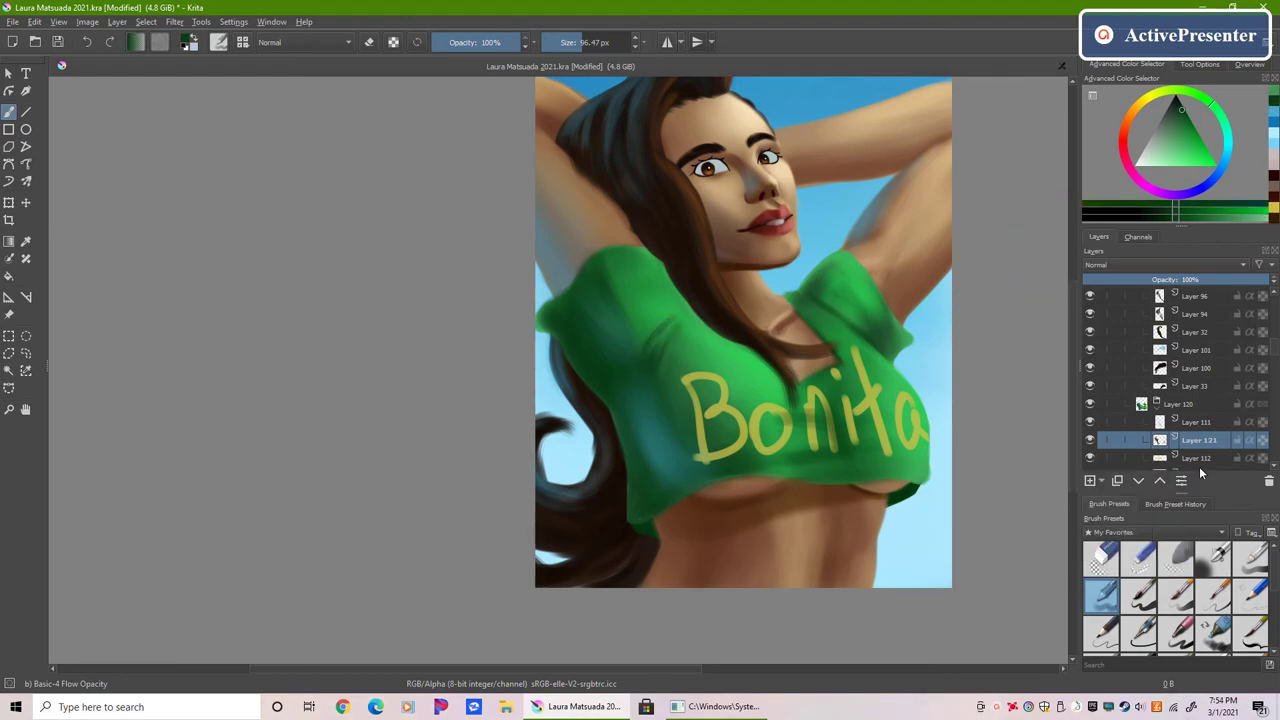
Step: Refine the dark green shading on the crop top with Basic-3 Flow at about 117 px, sampling the shirt's lower corner shadow
scroll(1180, 380, "down", 3)
left_click(1190, 368)
key("slash")
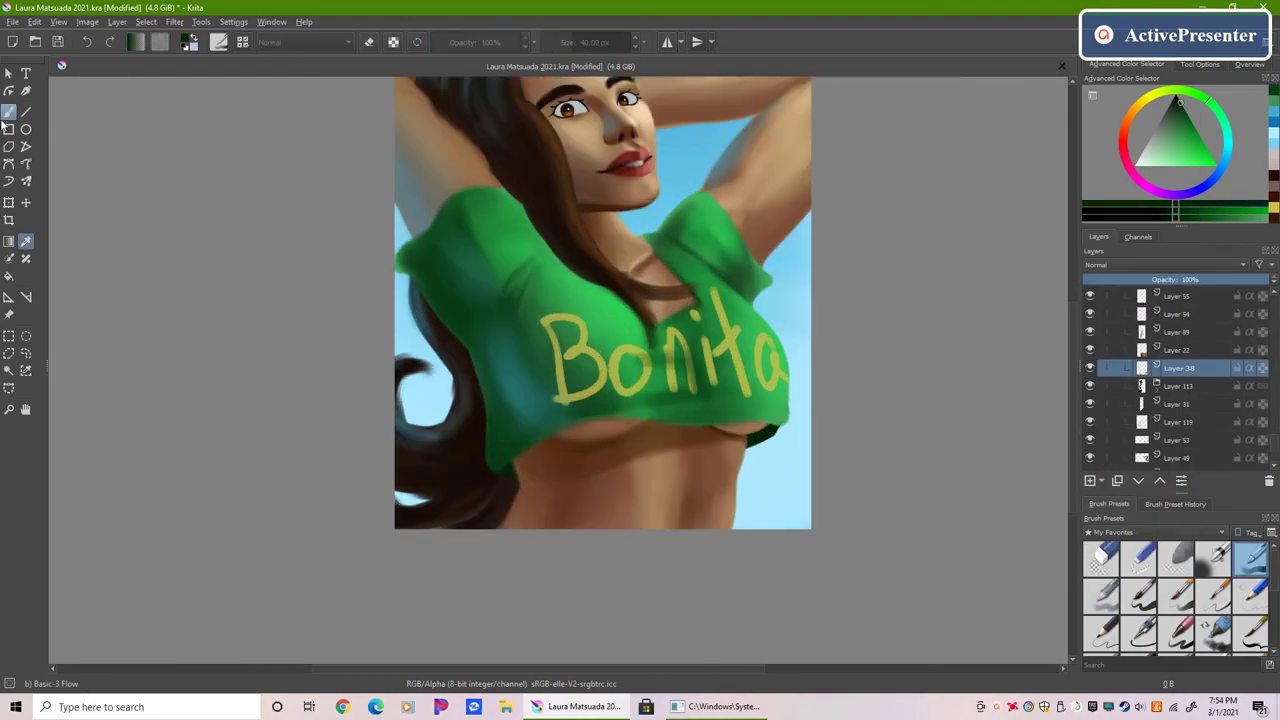
left_click(498, 461)
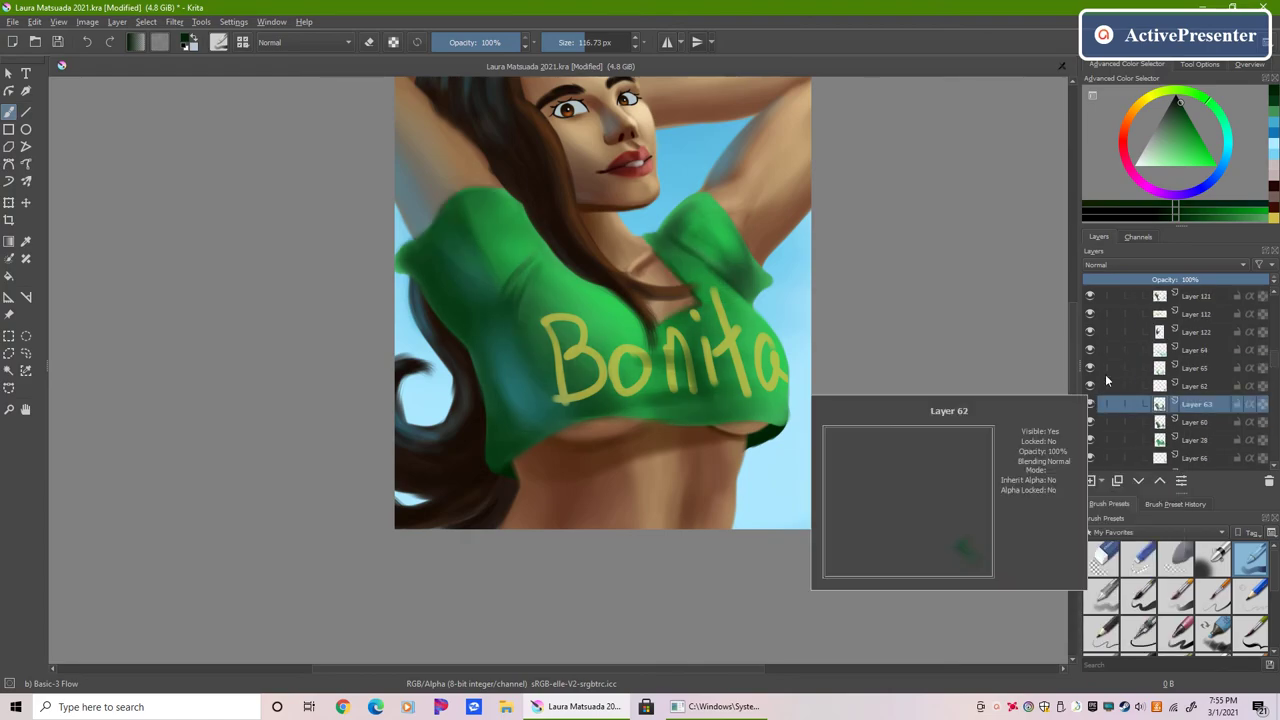
key("e")
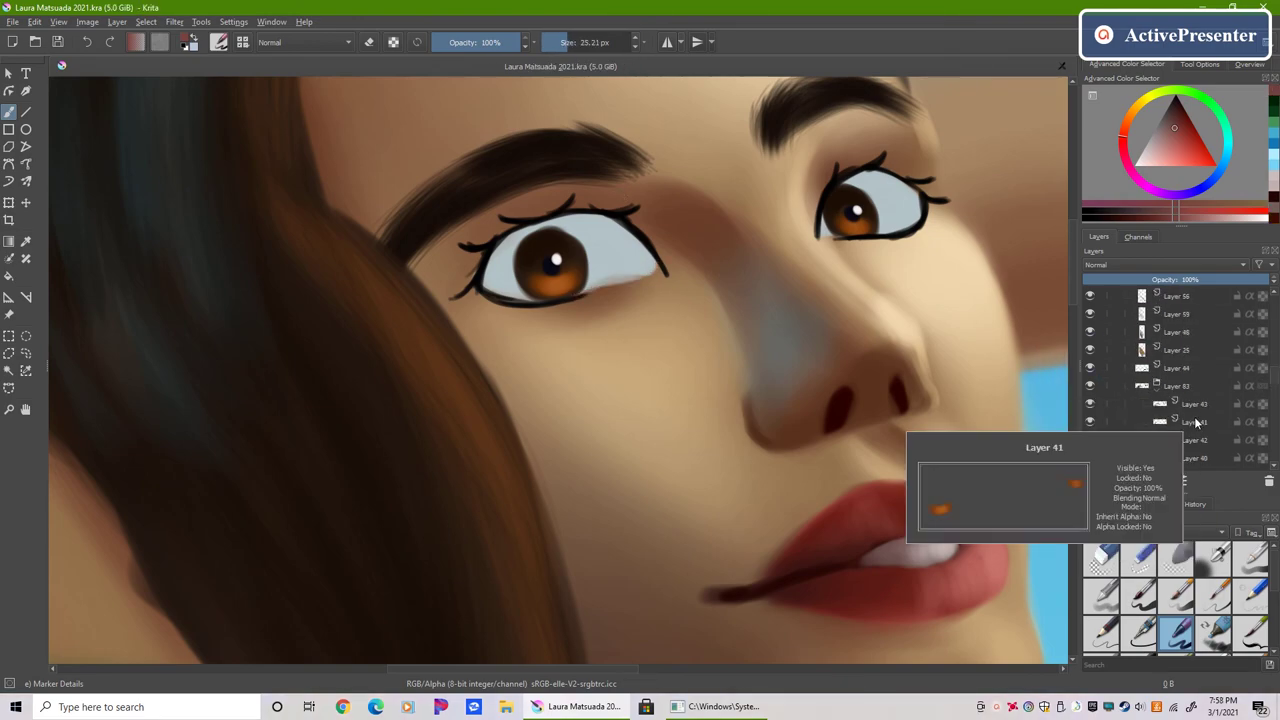
Step: Paint reddish-pink inner rims around both eyes with Marker Details at about 25 px on new Layer 123, and erase the excess with Eraser Circle
key("Insert")
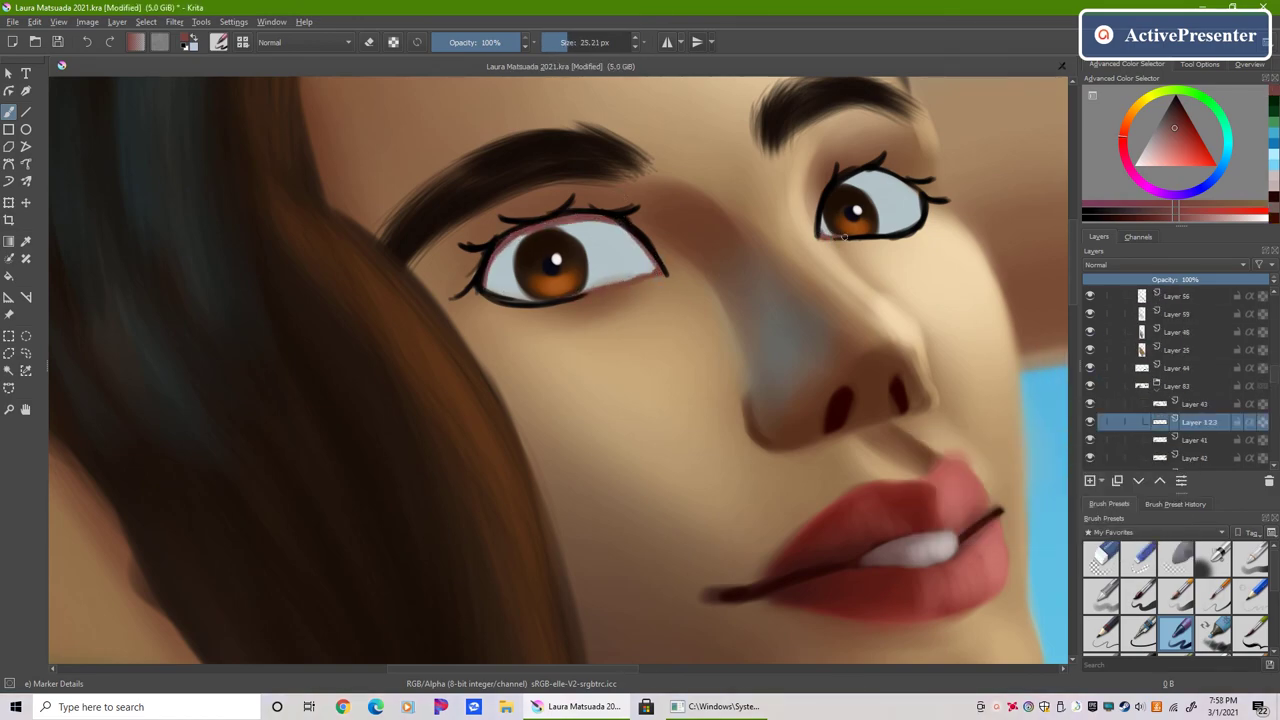
key("e")
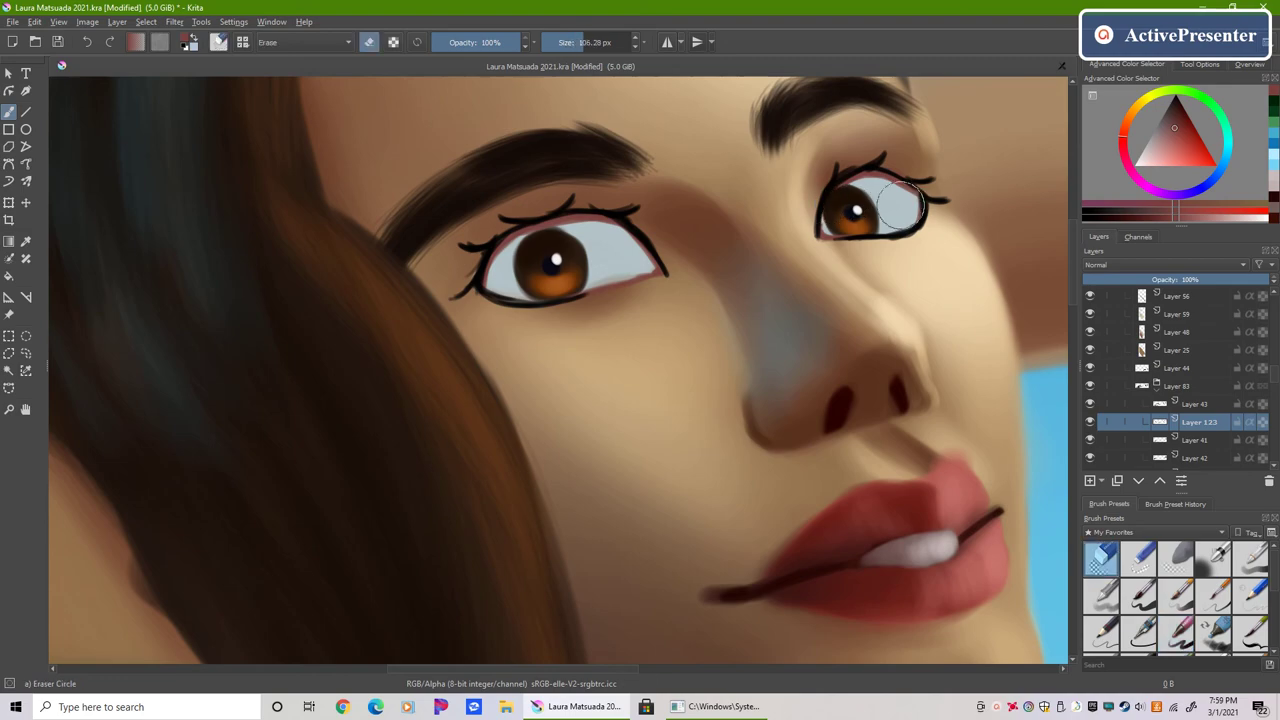
key("e")
Step: Refine the black outline at the far eye's outer corner with Marker Details at about 36 px on Layer 43
key("Page_Up")
key("bracketleft")
key("bracketleft")
key("bracketleft")
key("bracketleft")
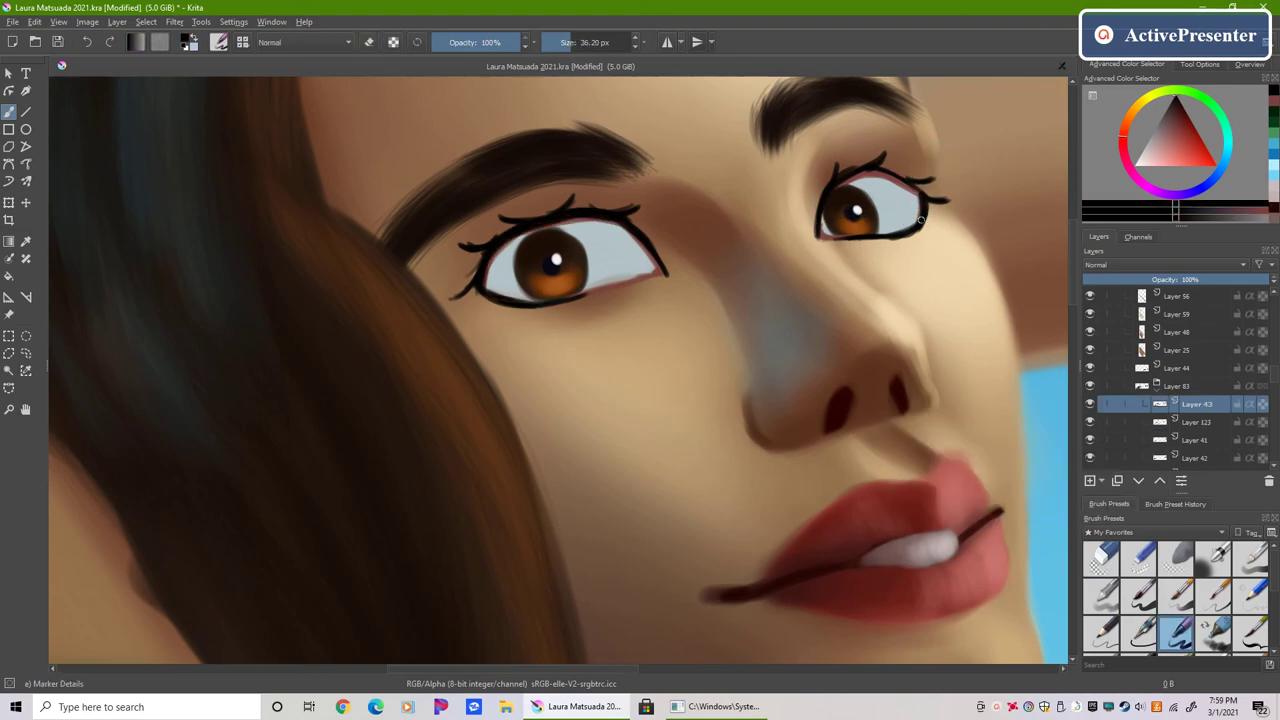
Step: Erase the spill beyond the far eye's outer corner with Eraser Circle at about 111 px on Layer 39
scroll(1207, 412, "down", 2)
left_click(1195, 386)
key("e")
left_click_drag(62, 79, 25, 75)
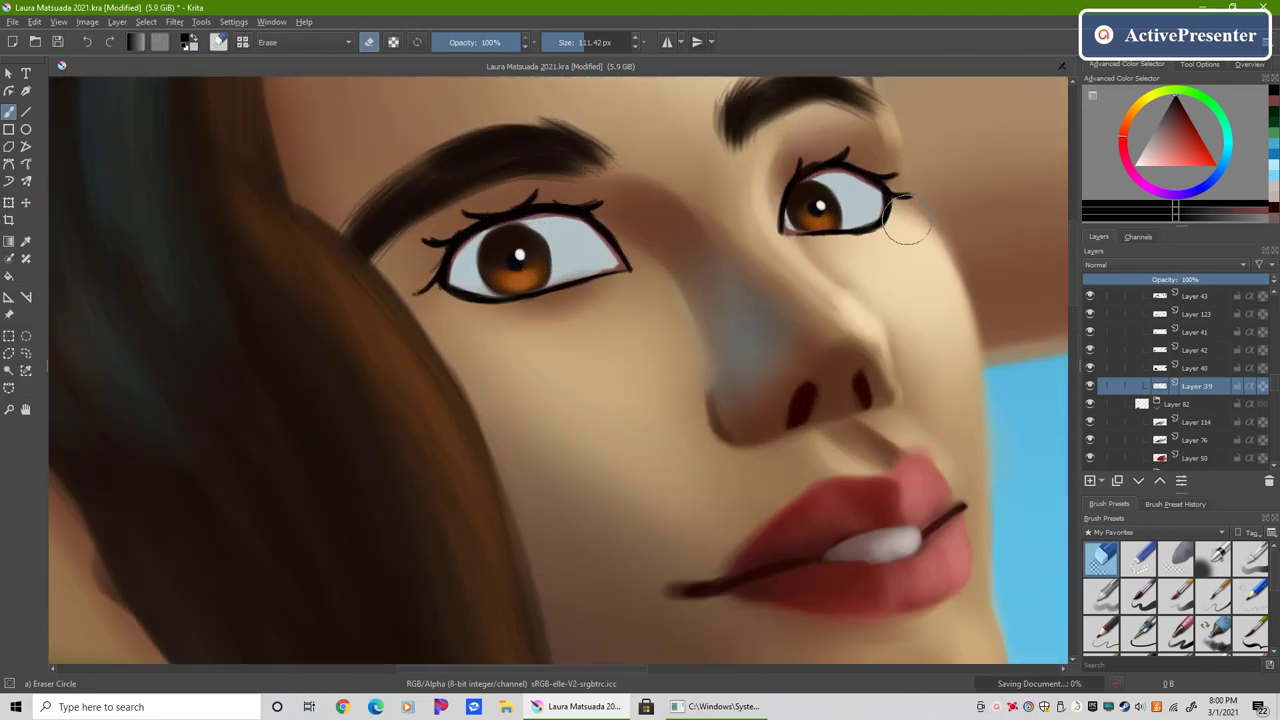
Step: Touch up the eye whites on Layer 39 in a pale grey-blue with Basic-4 Flow Opacity at about 79 px
left_click(1030, 560, "ctrl")
left_click(1101, 594)
key("2")
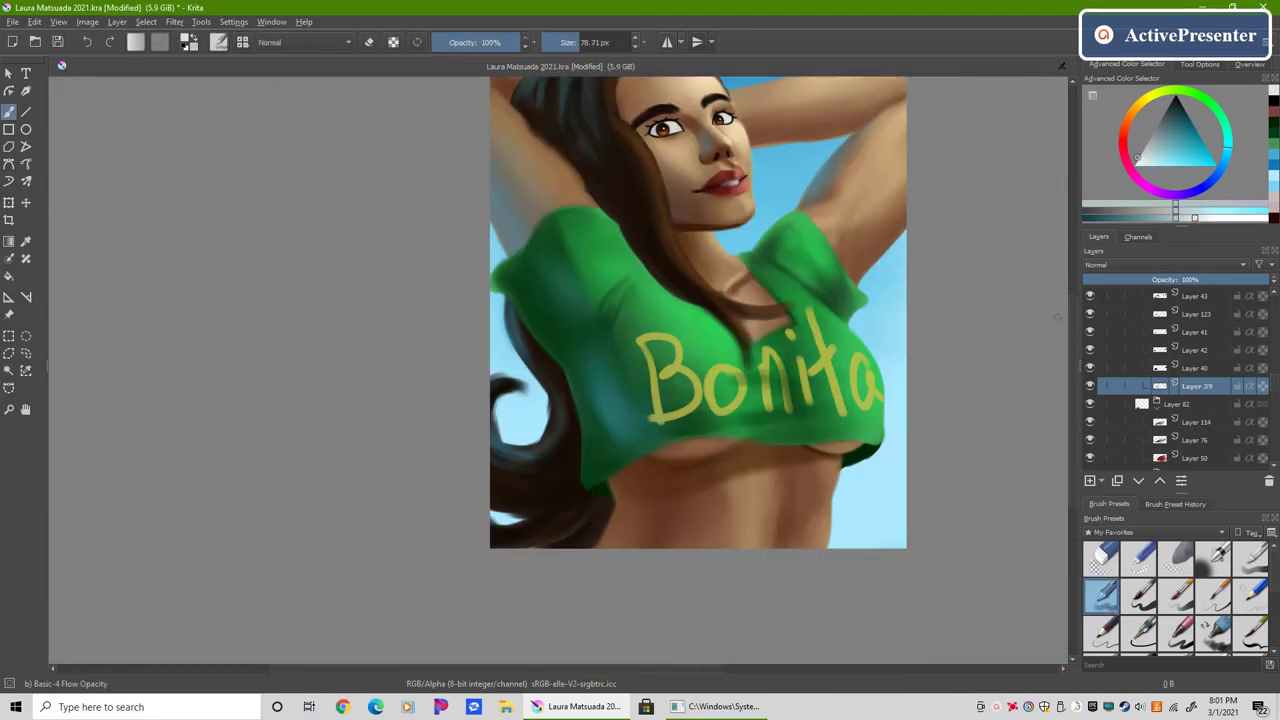
left_click(1124, 707)
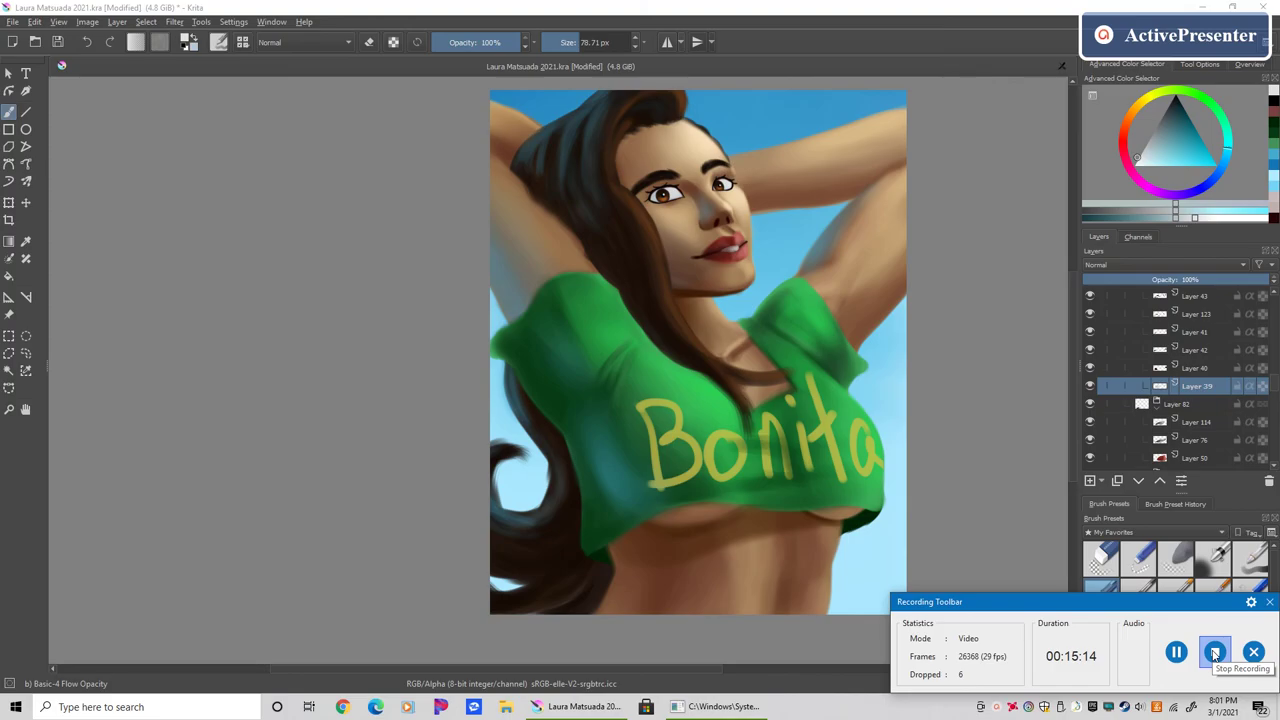
left_click(1214, 653)
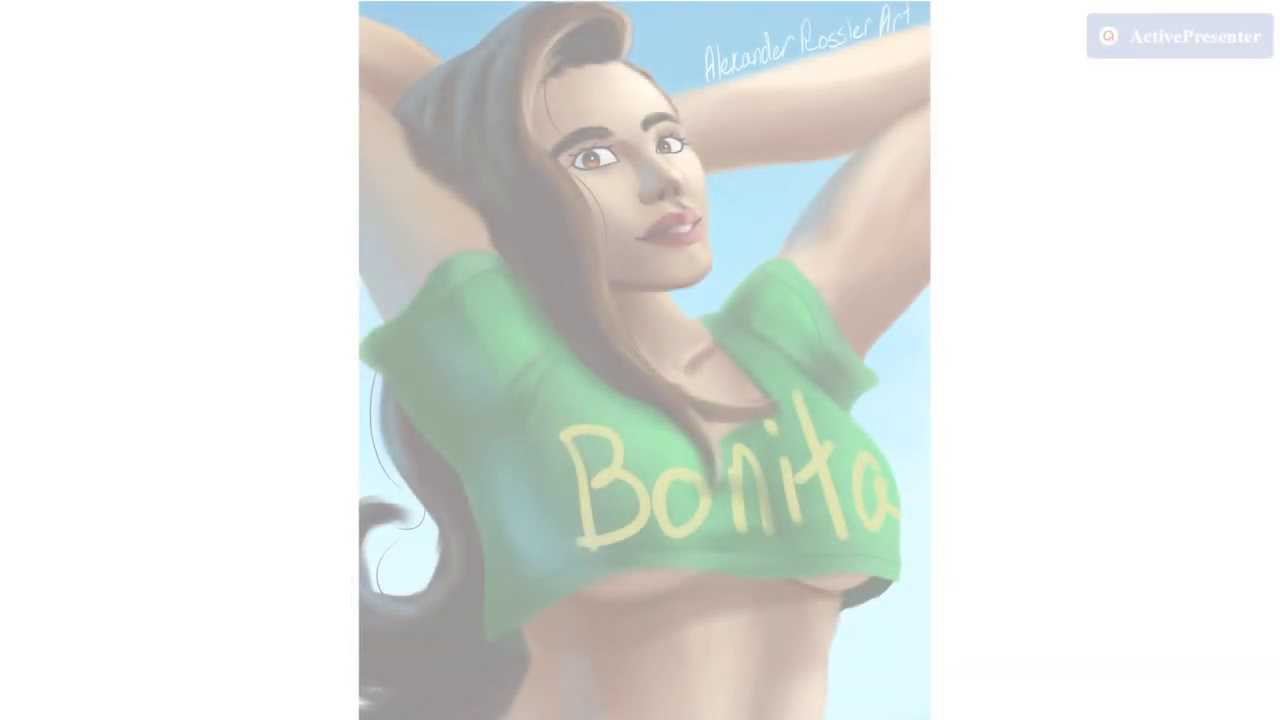